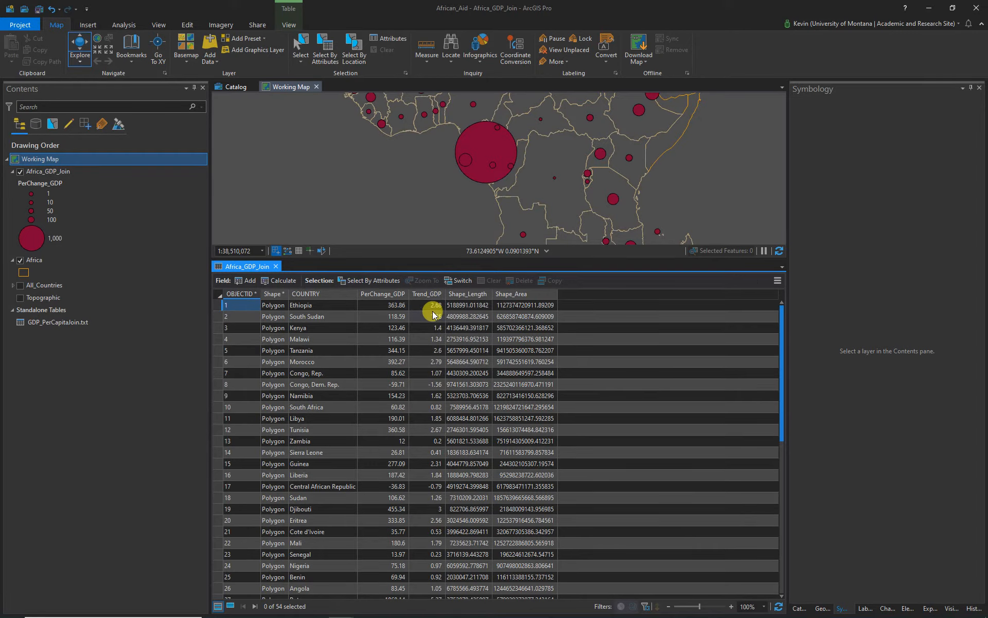
Step: Close the Africa_GDP_Join attribute table and hide the Africa_GDP_Join layer on the map
{"action": "left_click", "coordinate": [276, 266]}
{"action": "left_click", "coordinate": [22, 173]}
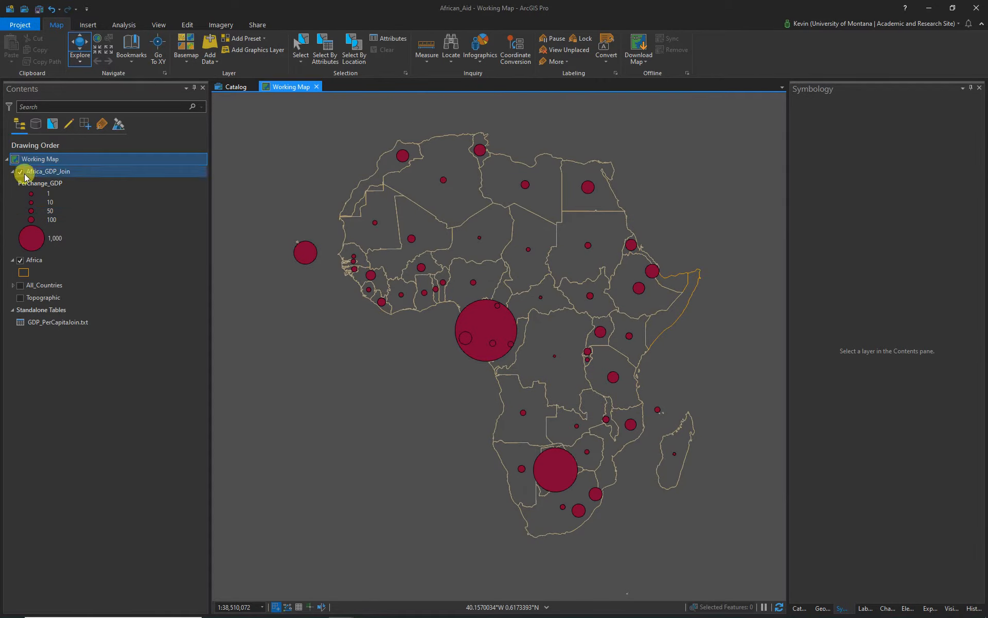
{"action": "left_click", "coordinate": [20, 171]}
Step: Remove all existing joins from the Africa layer
{"action": "left_click", "coordinate": [34, 260]}
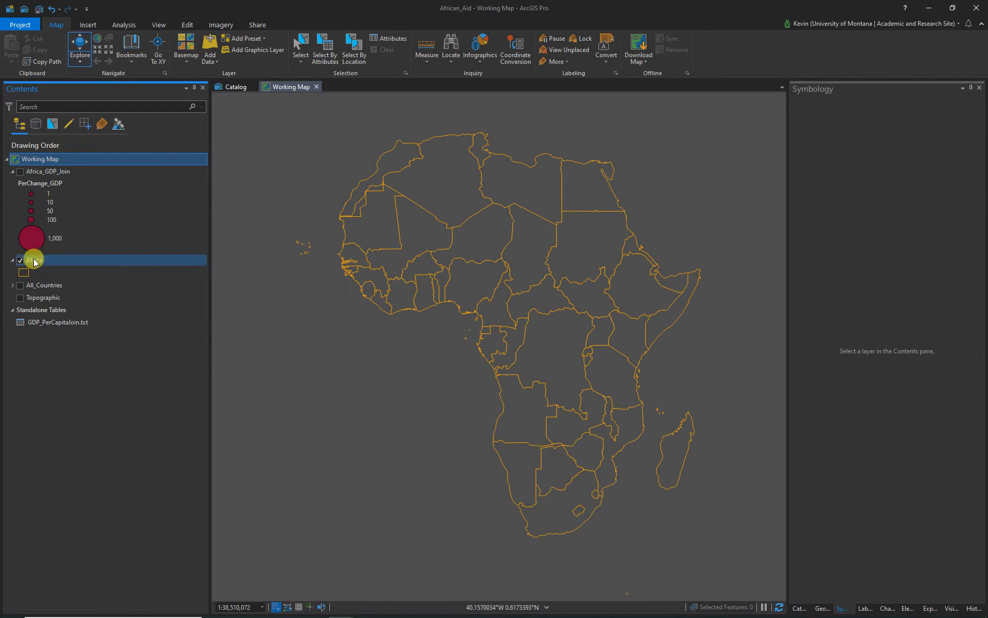
{"action": "right_click", "coordinate": [34, 261]}
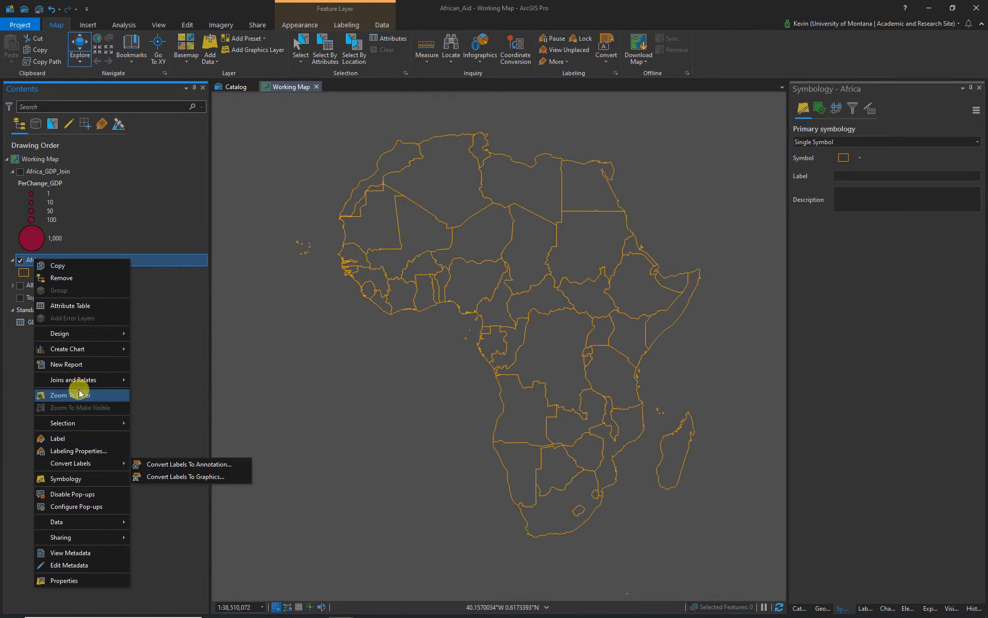
{"action": "mouse_move", "coordinate": [85, 380]}
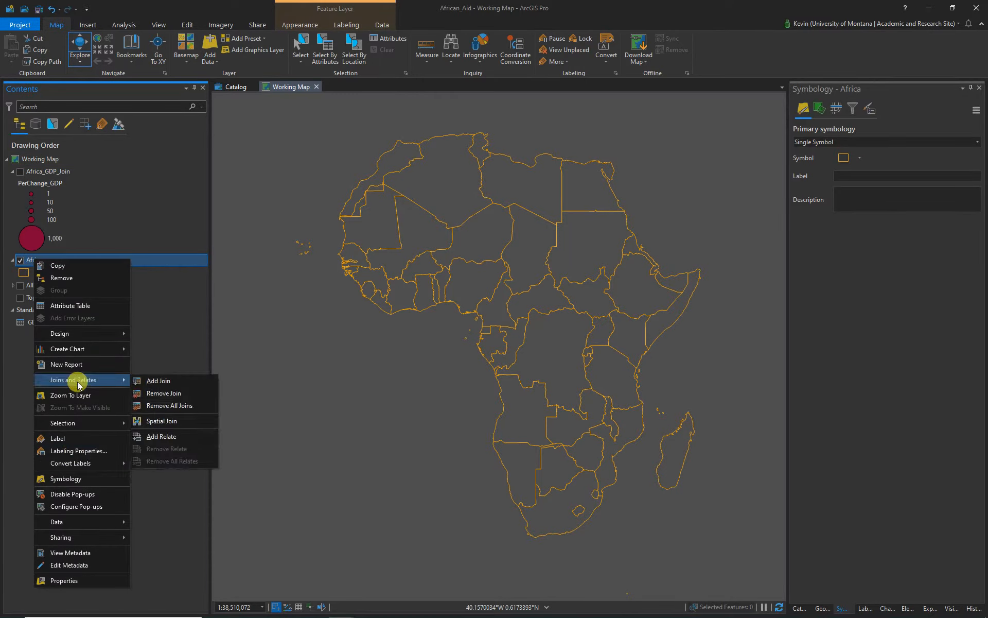
{"action": "left_click", "coordinate": [159, 407]}
{"action": "left_click", "coordinate": [527, 336]}
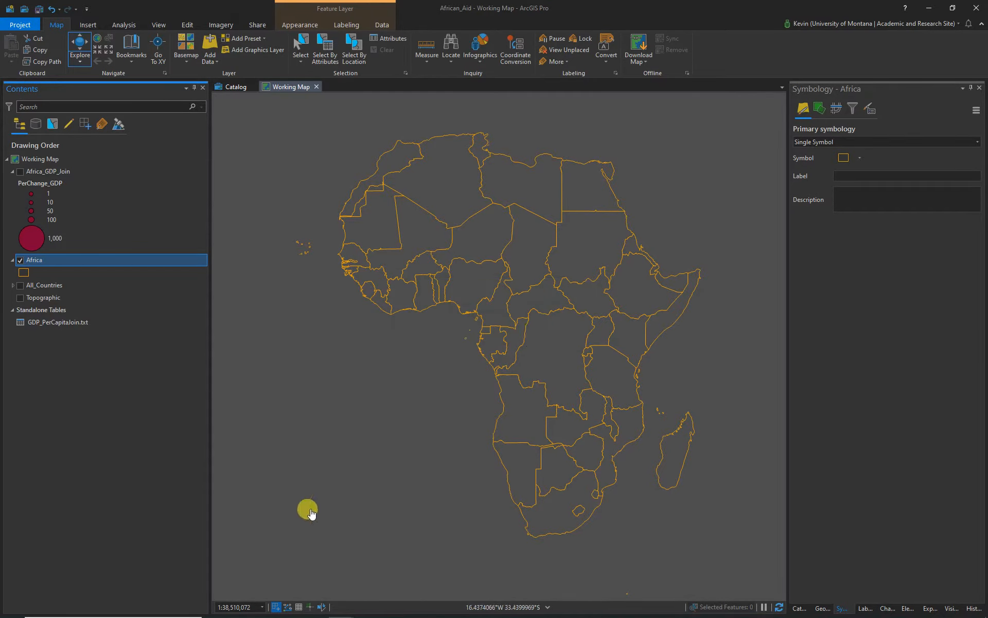
Step: Start a new join on the Africa layer with AID_PerCapitaJoinV2.csv from the Raw_Data Gap_Minder folder as the join table
{"action": "right_click", "coordinate": [38, 259]}
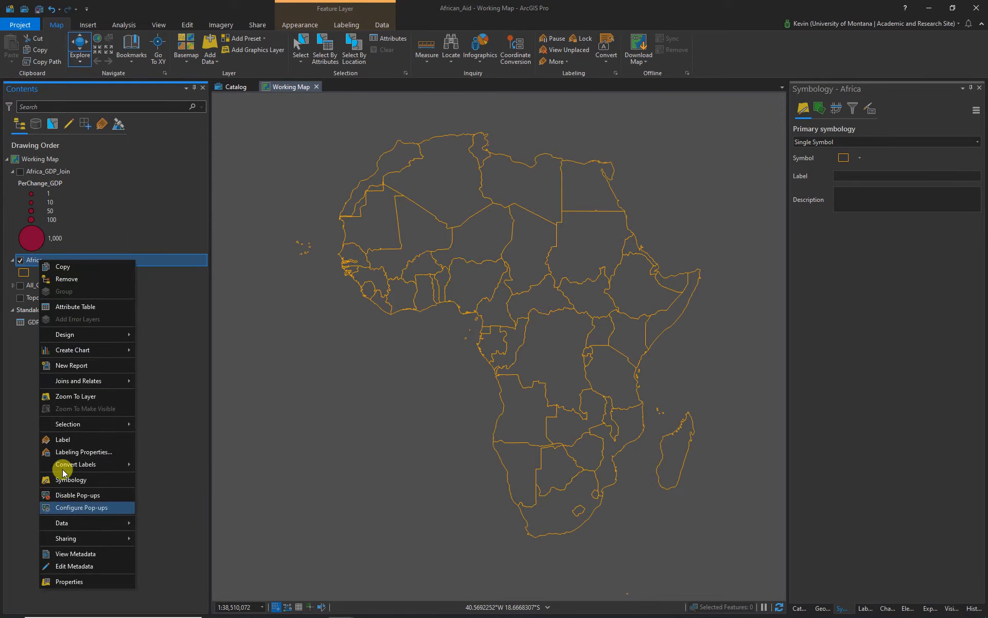
{"action": "mouse_move", "coordinate": [73, 384]}
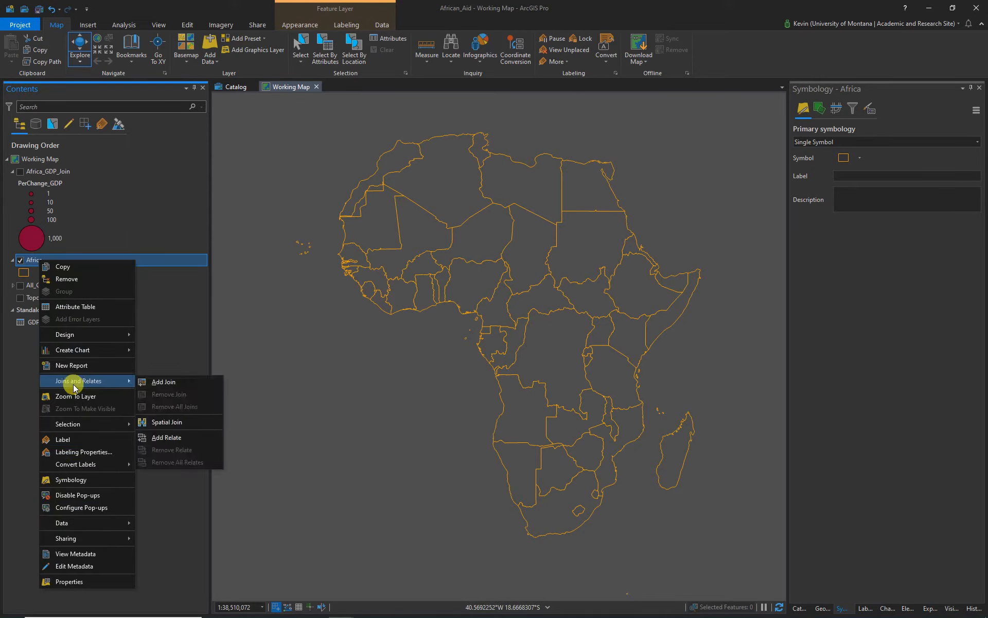
{"action": "left_click", "coordinate": [171, 381]}
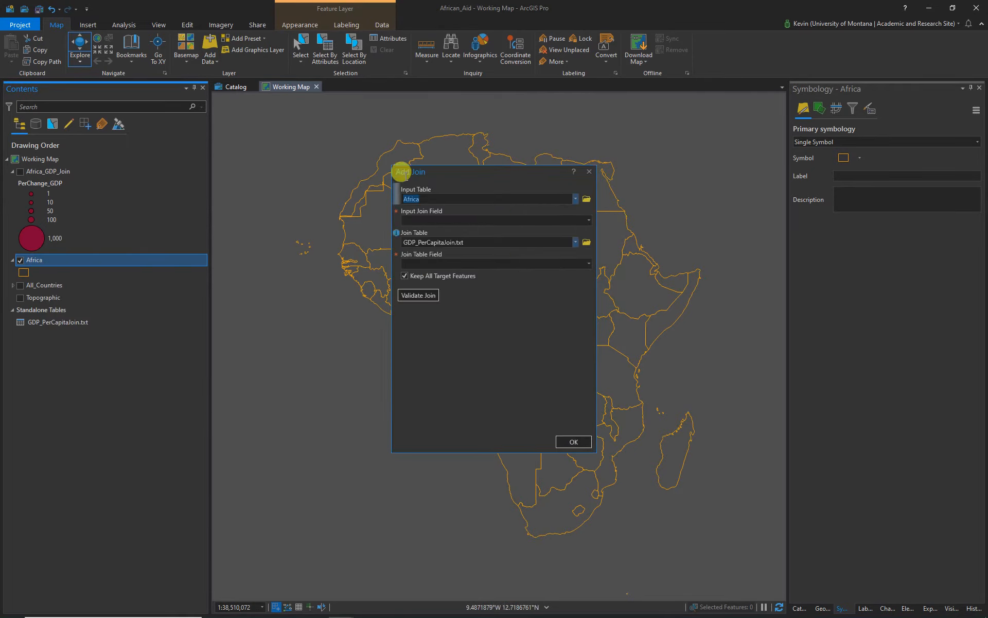
{"action": "left_click", "coordinate": [588, 243]}
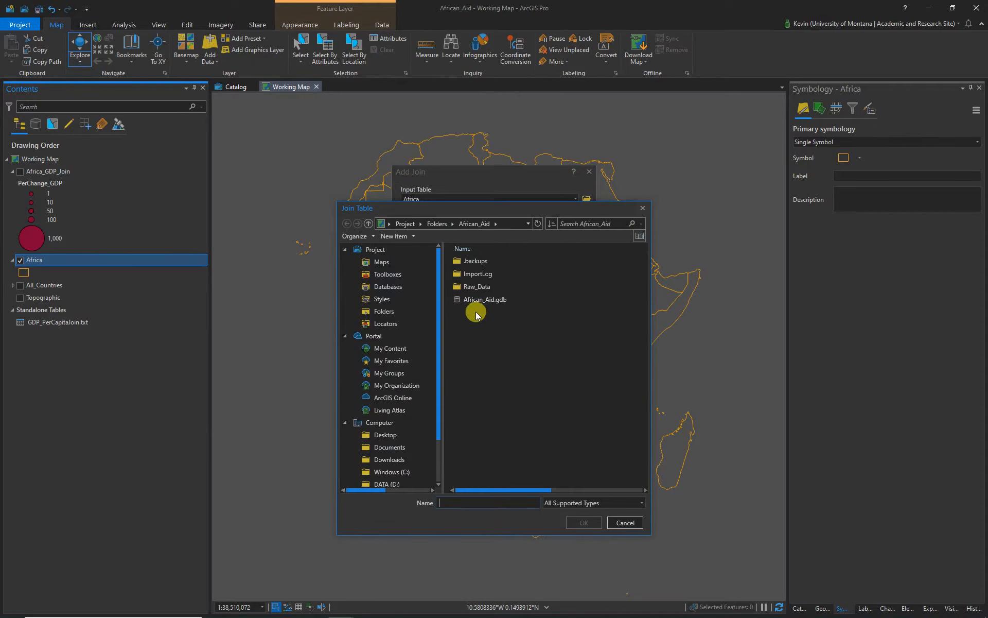
{"action": "double_click", "coordinate": [471, 287]}
{"action": "left_click", "coordinate": [477, 262]}
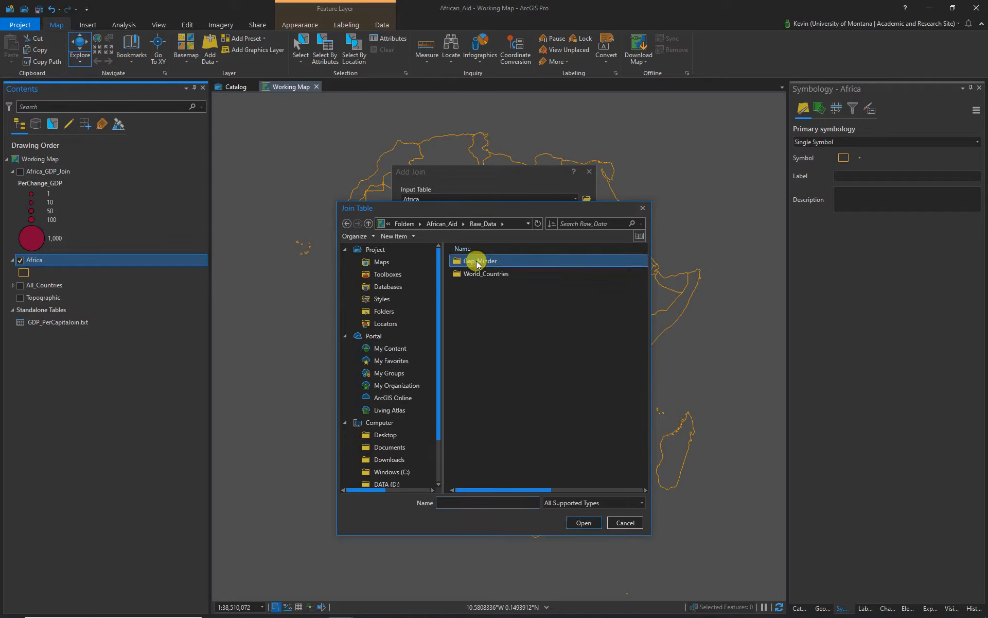
{"action": "double_click", "coordinate": [477, 263]}
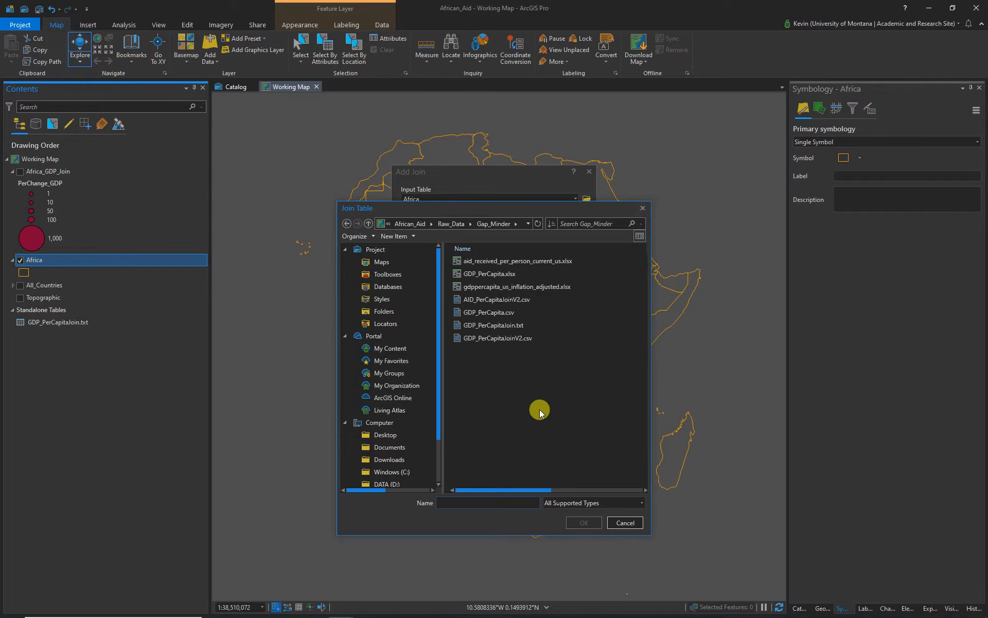
{"action": "left_click", "coordinate": [497, 303]}
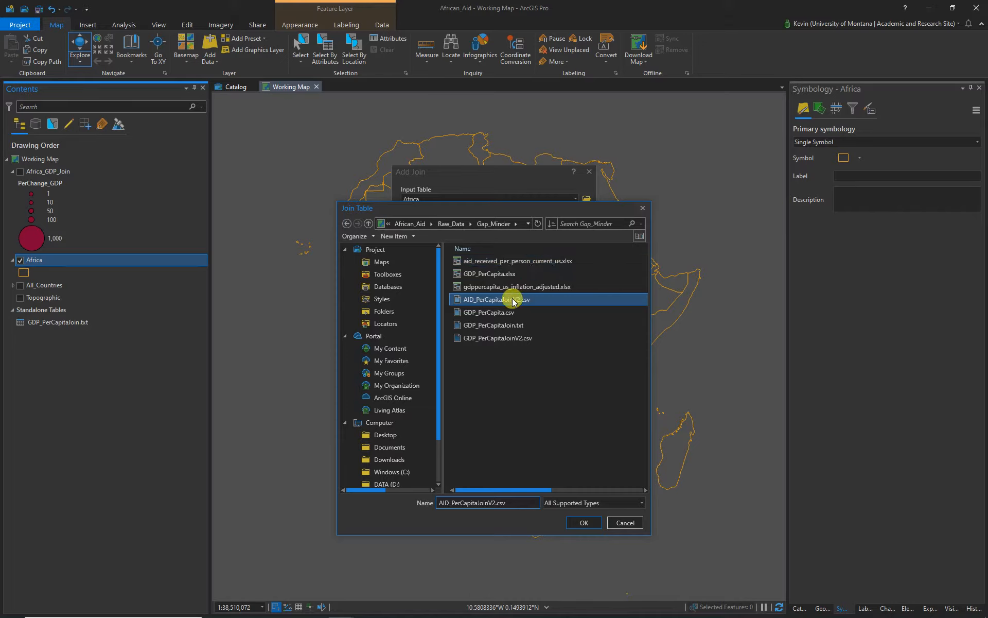
{"action": "left_click", "coordinate": [580, 523]}
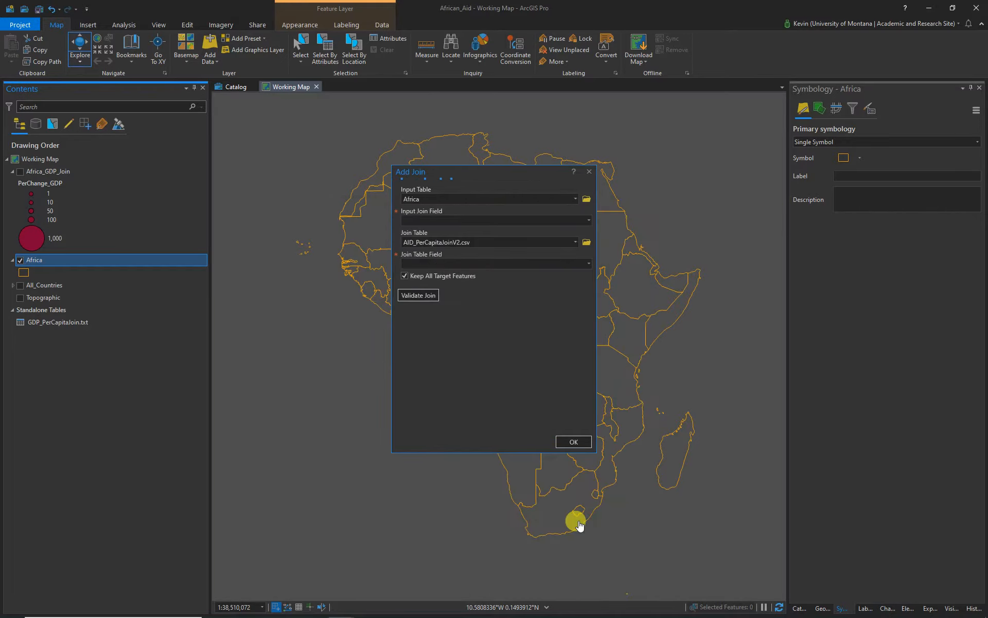
Step: Match the input field NAME_LONG to the join table field COUNTRY and run the join
{"action": "left_click", "coordinate": [589, 220]}
{"action": "left_click_drag", "start_coordinate": [587, 246], "coordinate": [590, 263]}
{"action": "left_click", "coordinate": [425, 334]}
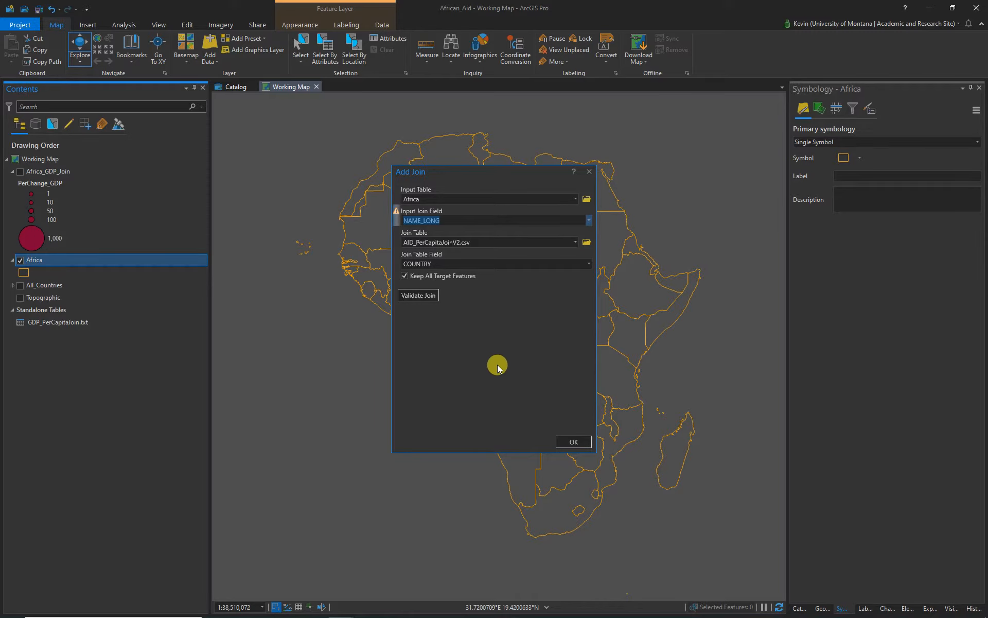
{"action": "left_click", "coordinate": [582, 442]}
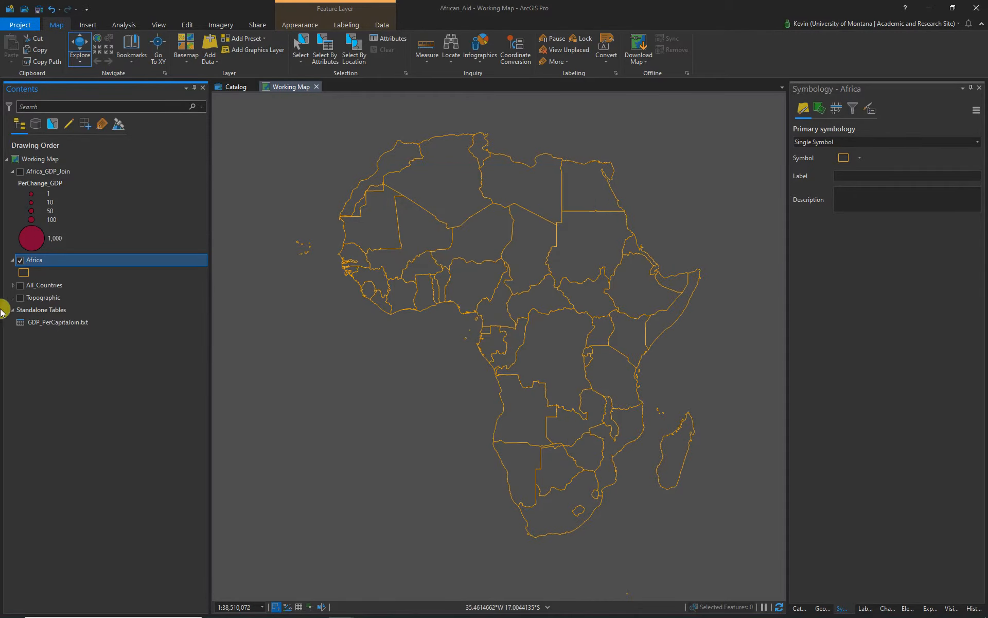
Step: Check the joined aid columns through PerChange_AID and Trend_AID in the Africa attribute table, and close the table
{"action": "key", "text": "ctrl+t"}
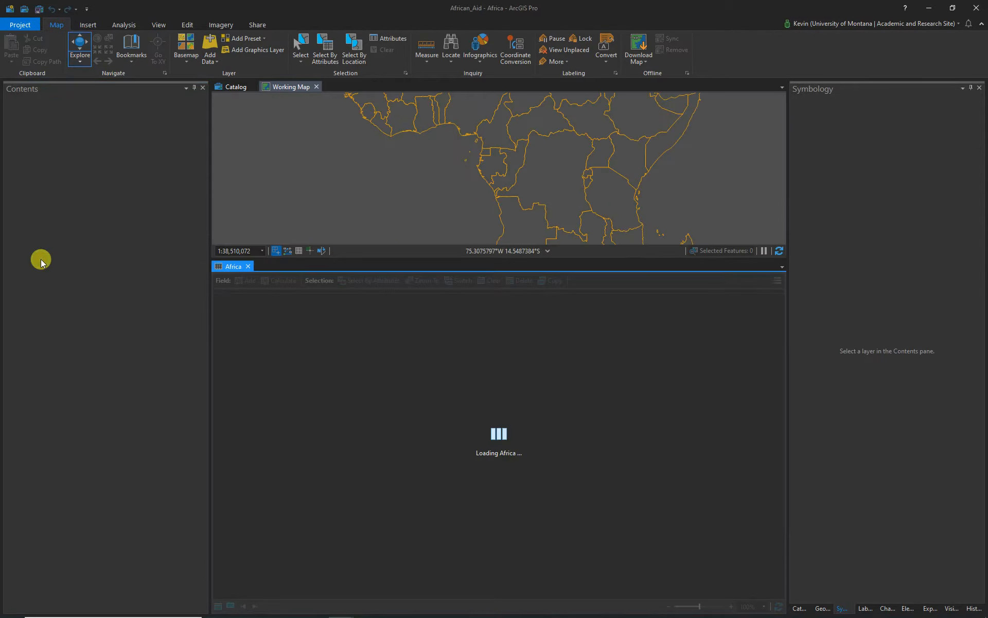
{"action": "left_click_drag", "start_coordinate": [252, 592], "coordinate": [762, 598]}
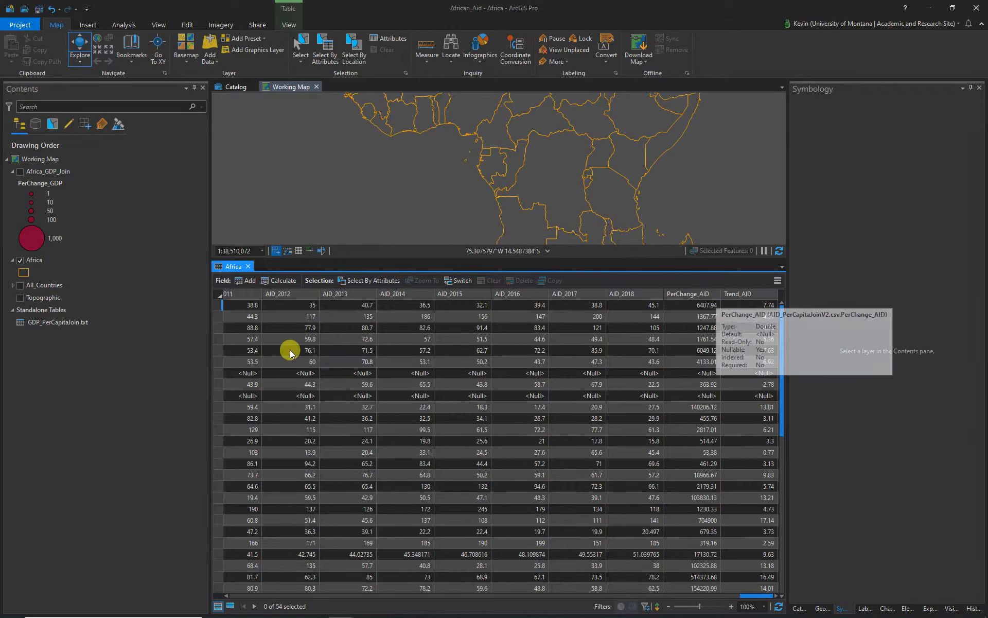
{"action": "left_click", "coordinate": [247, 266]}
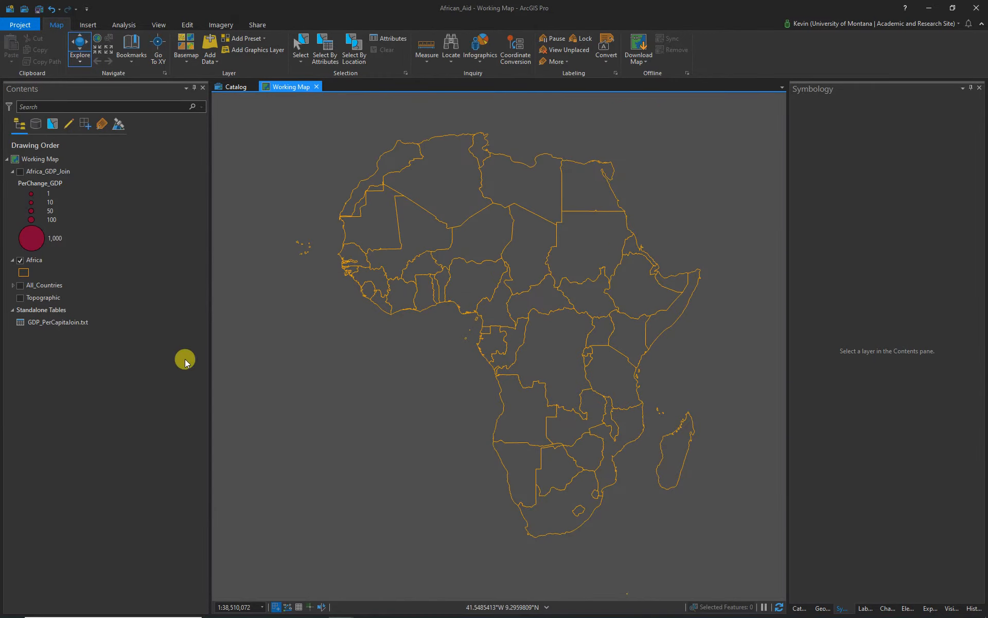
Step: Set up a feature export of the Africa layer to the Aifrica_Data dataset in African_Aid.gdb, named Africa_Aid_Join
{"action": "left_click", "coordinate": [36, 261]}
{"action": "right_click", "coordinate": [36, 261]}
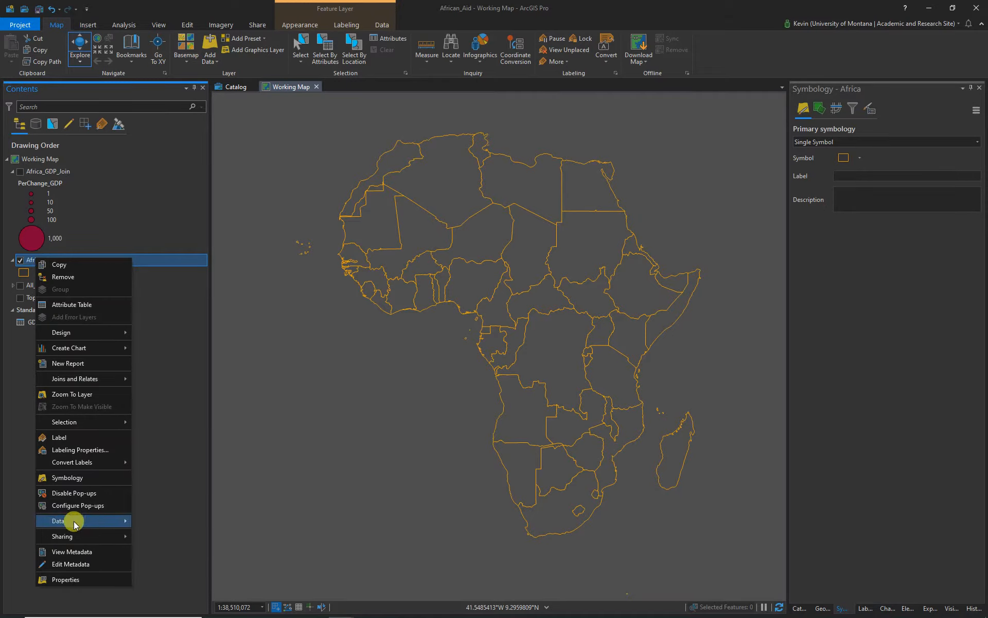
{"action": "mouse_move", "coordinate": [73, 521]}
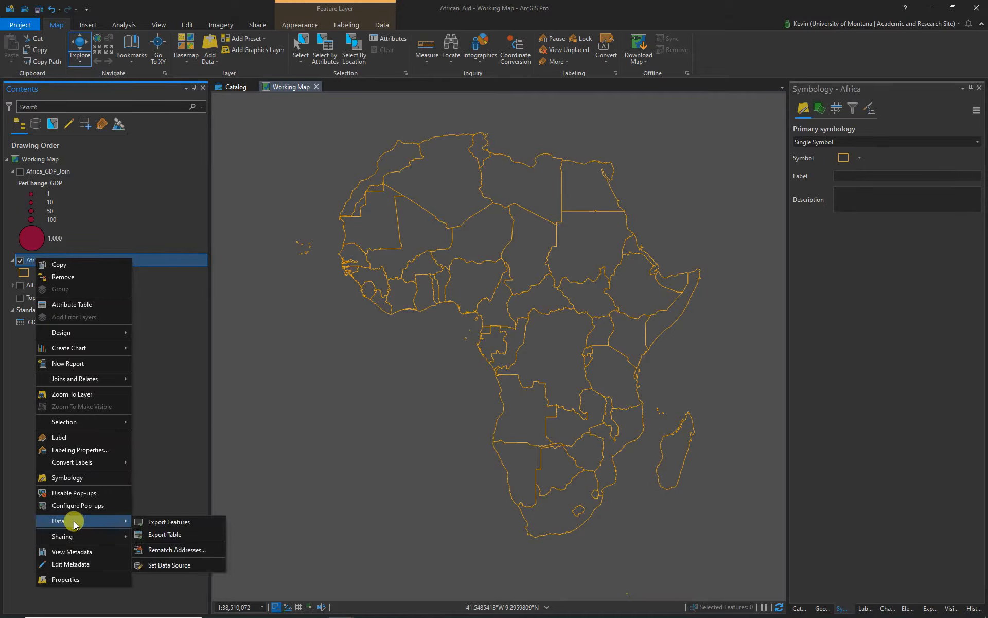
{"action": "left_click", "coordinate": [161, 523]}
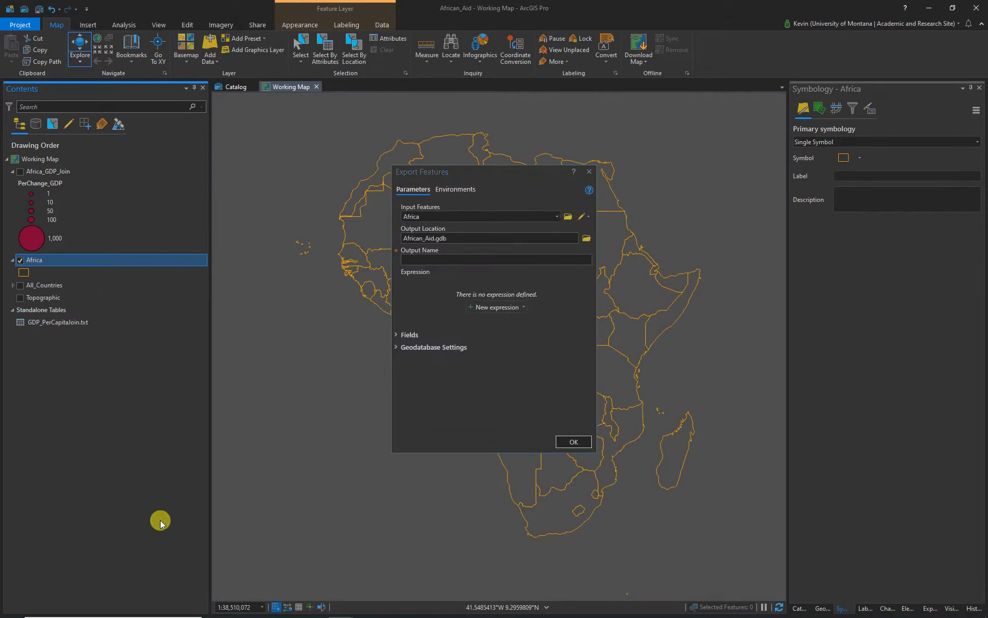
{"action": "left_click", "coordinate": [587, 238]}
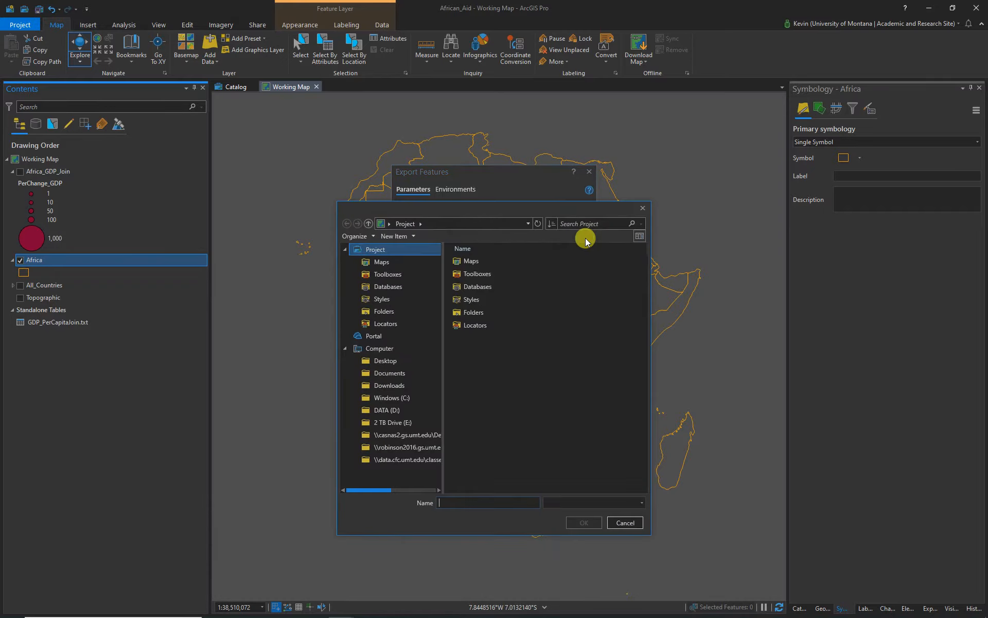
{"action": "double_click", "coordinate": [549, 321]}
{"action": "left_click", "coordinate": [380, 285]}
{"action": "left_click", "coordinate": [483, 261]}
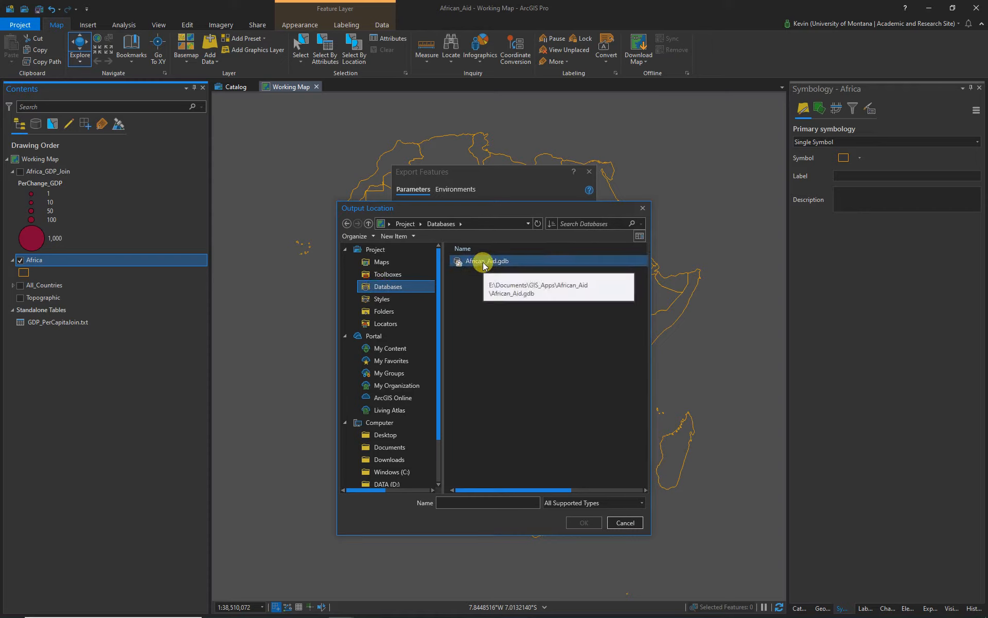
{"action": "double_click", "coordinate": [484, 262]}
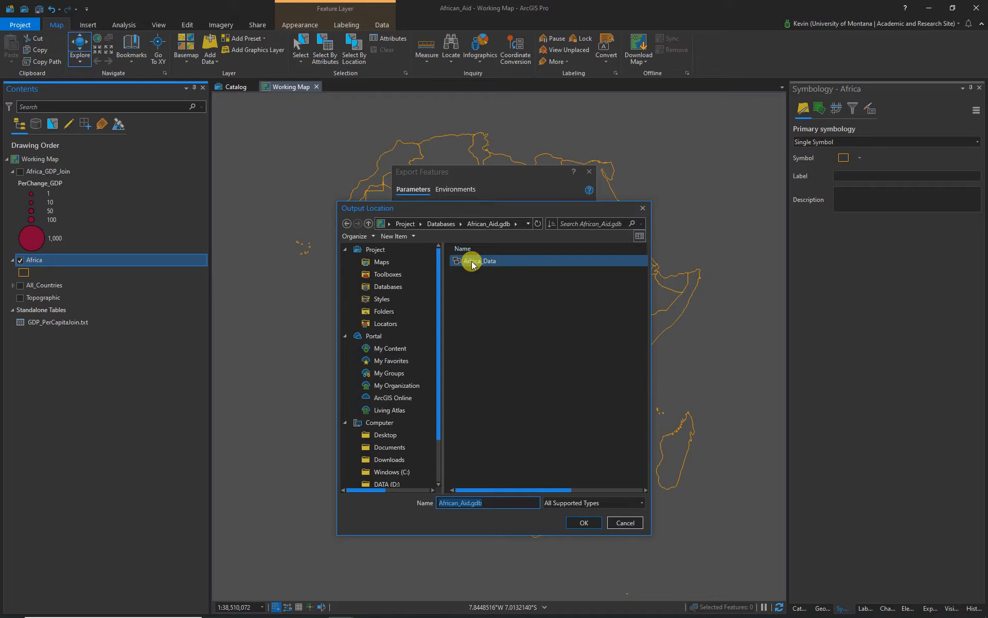
{"action": "double_click", "coordinate": [472, 262]}
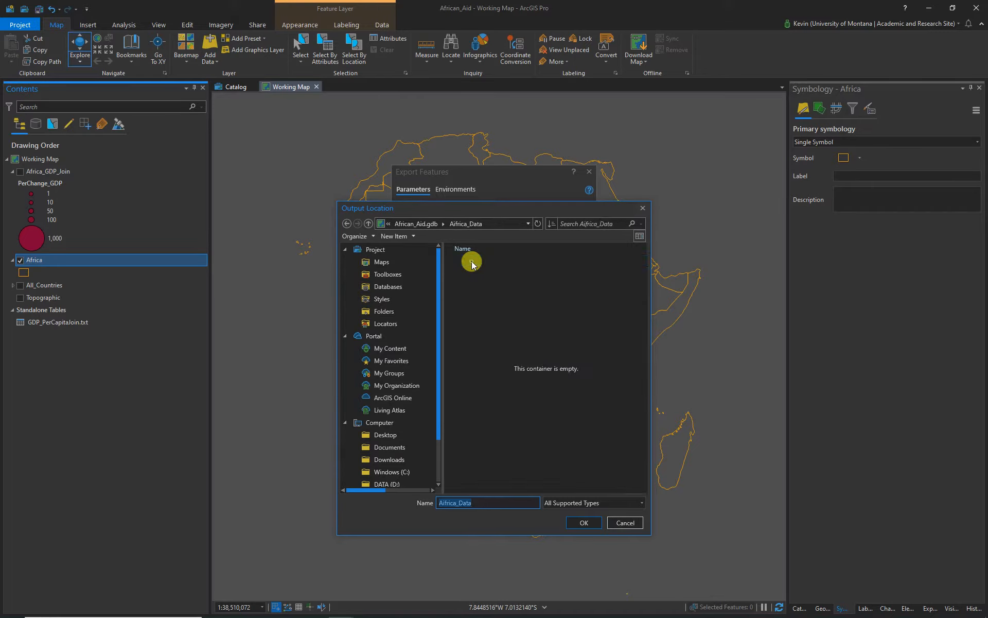
{"action": "left_click", "coordinate": [578, 523]}
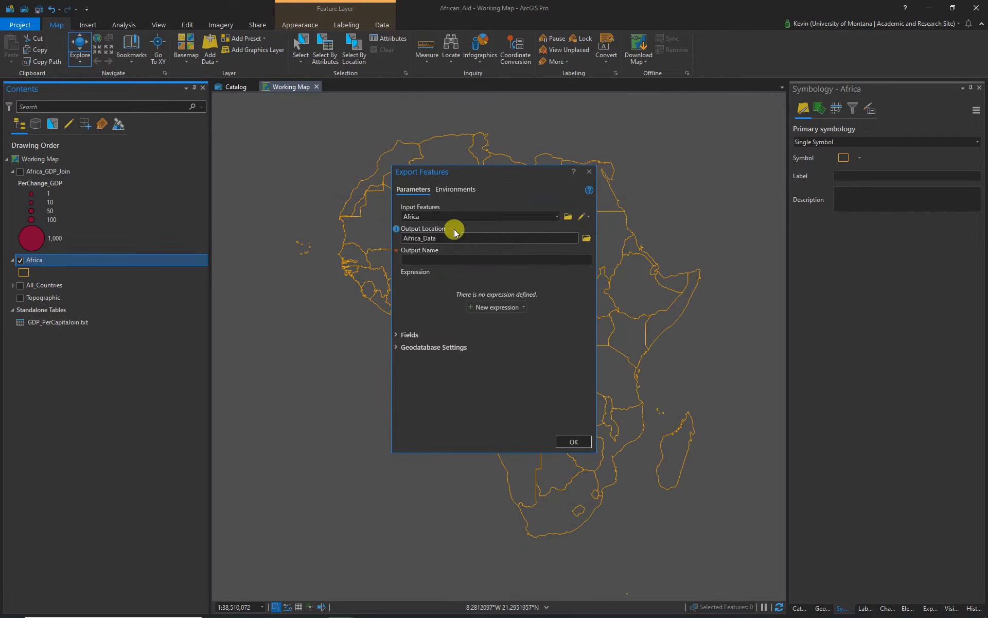
{"action": "left_click", "coordinate": [512, 259]}
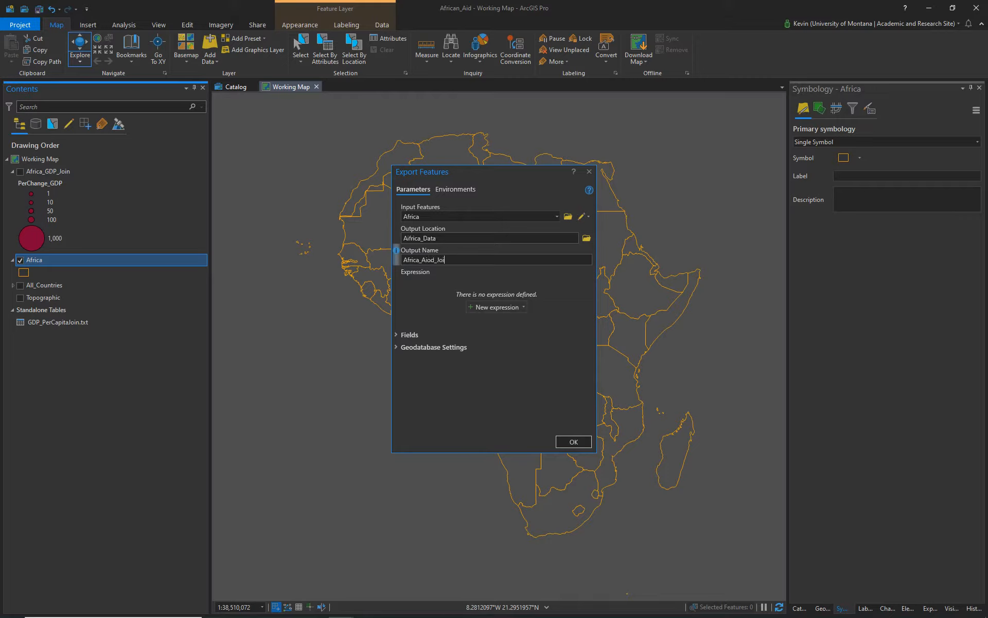
{"action": "left_click", "coordinate": [426, 258]}
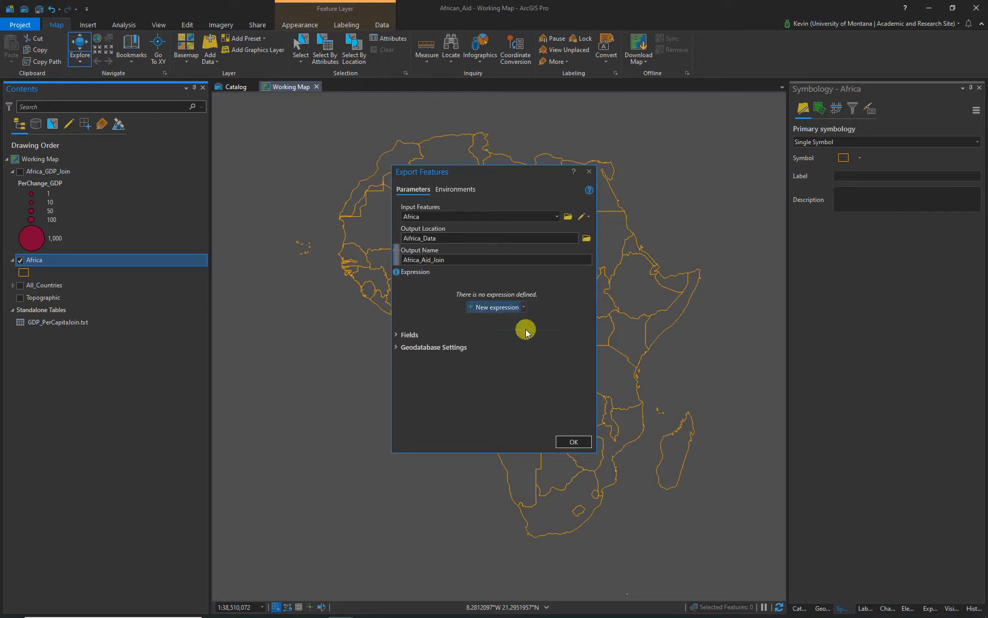
Step: Remove all output fields from featurecla through Shape_Area from the export's field map
{"action": "left_click", "coordinate": [396, 335]}
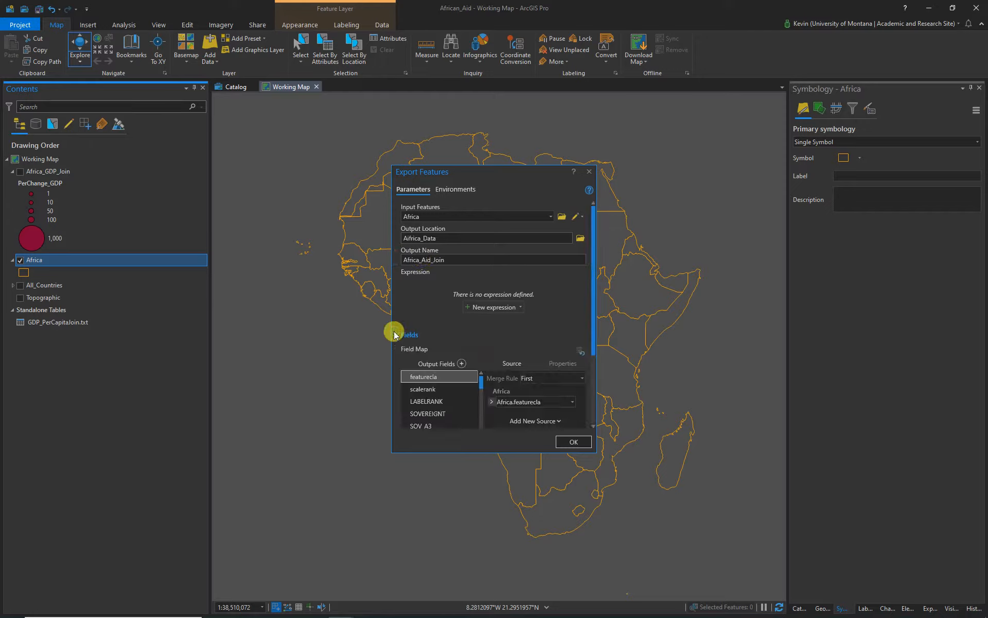
{"action": "left_click_drag", "start_coordinate": [509, 451], "coordinate": [499, 566]}
{"action": "left_click_drag", "start_coordinate": [477, 166], "coordinate": [466, 106]}
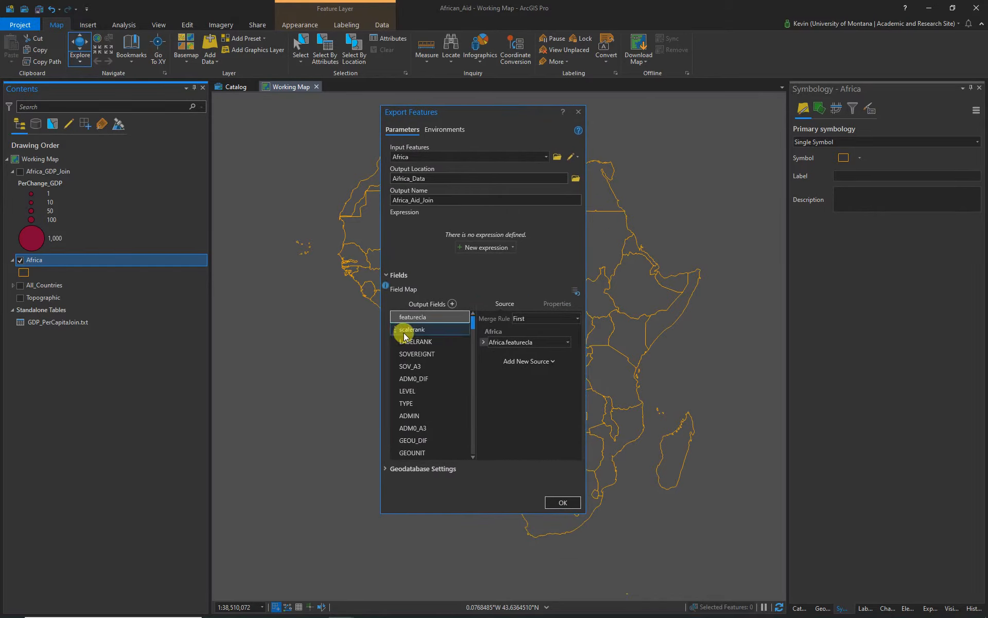
{"action": "left_click_drag", "start_coordinate": [474, 328], "coordinate": [471, 402]}
{"action": "left_click", "coordinate": [413, 366]}
{"action": "left_click", "coordinate": [413, 354]}
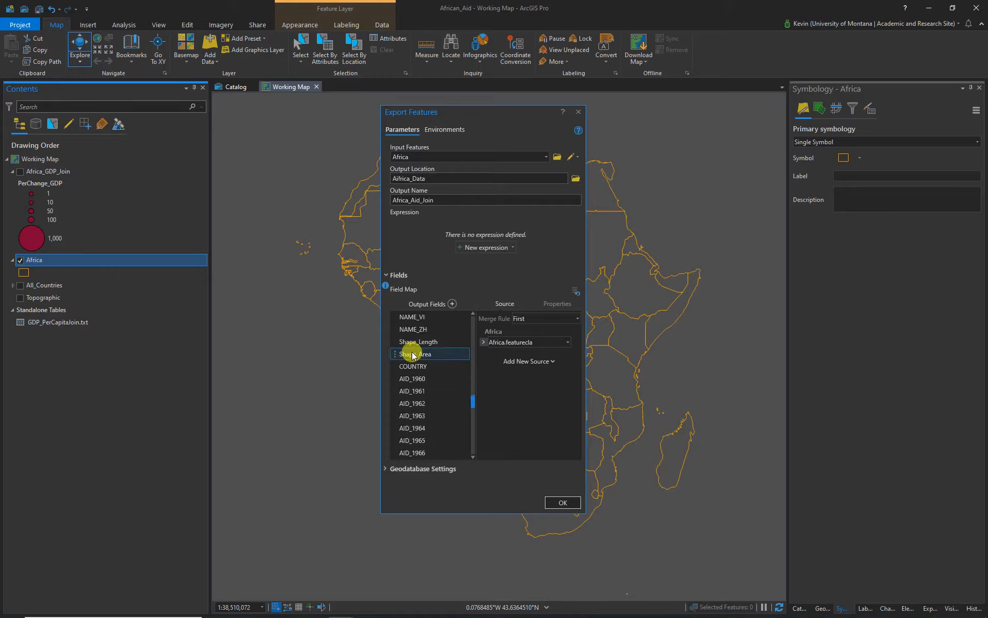
{"action": "left_click", "coordinate": [413, 355], "text": "shift"}
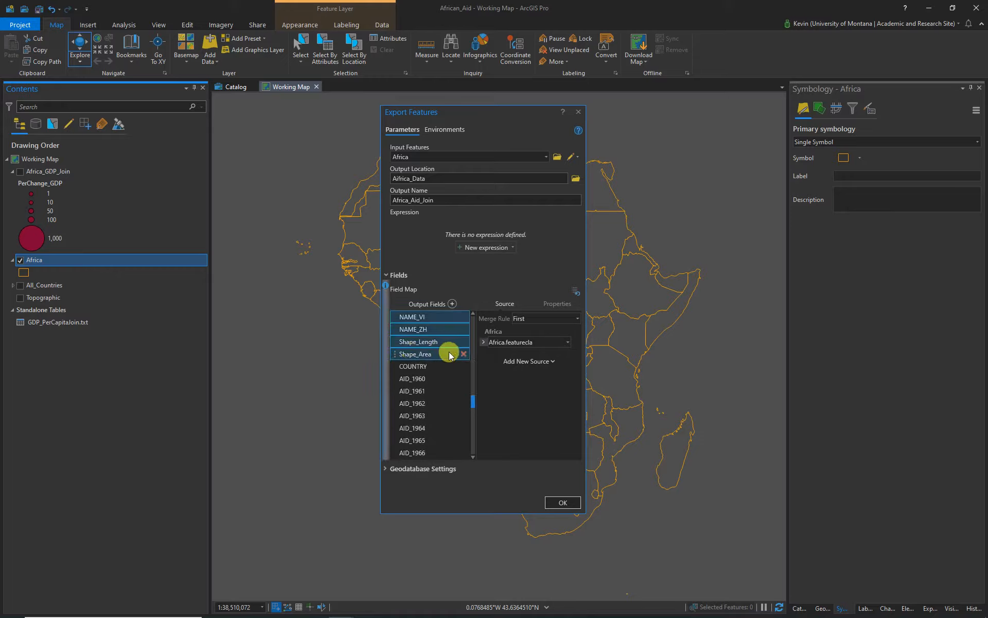
{"action": "left_click", "coordinate": [468, 355]}
Step: Remove the yearly fields AID_1960 through AID_2018 from the export's field map and run the export
{"action": "left_click", "coordinate": [414, 428]}
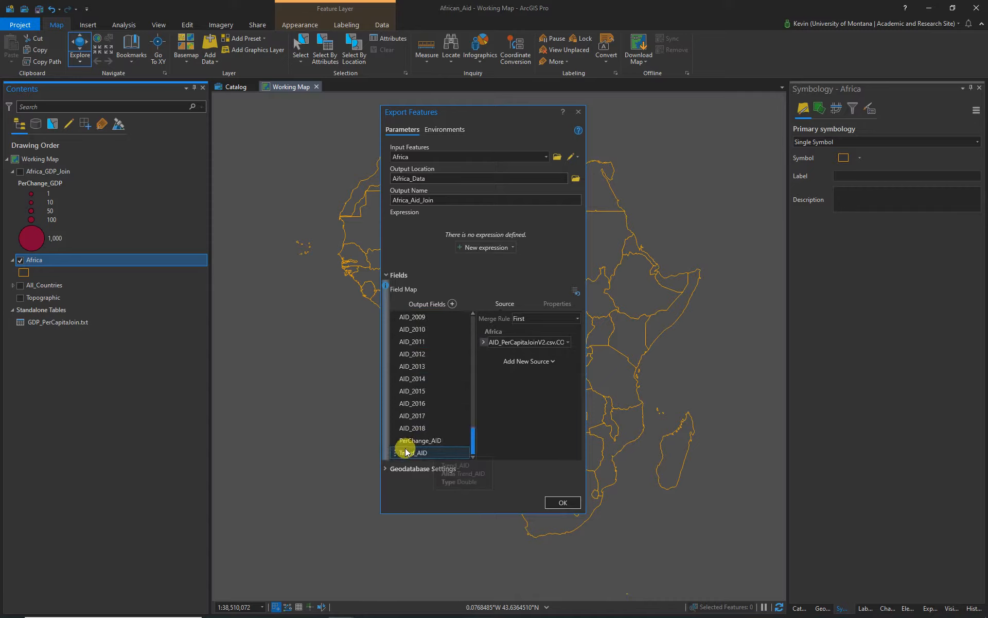
{"action": "left_click_drag", "start_coordinate": [471, 437], "coordinate": [471, 326]}
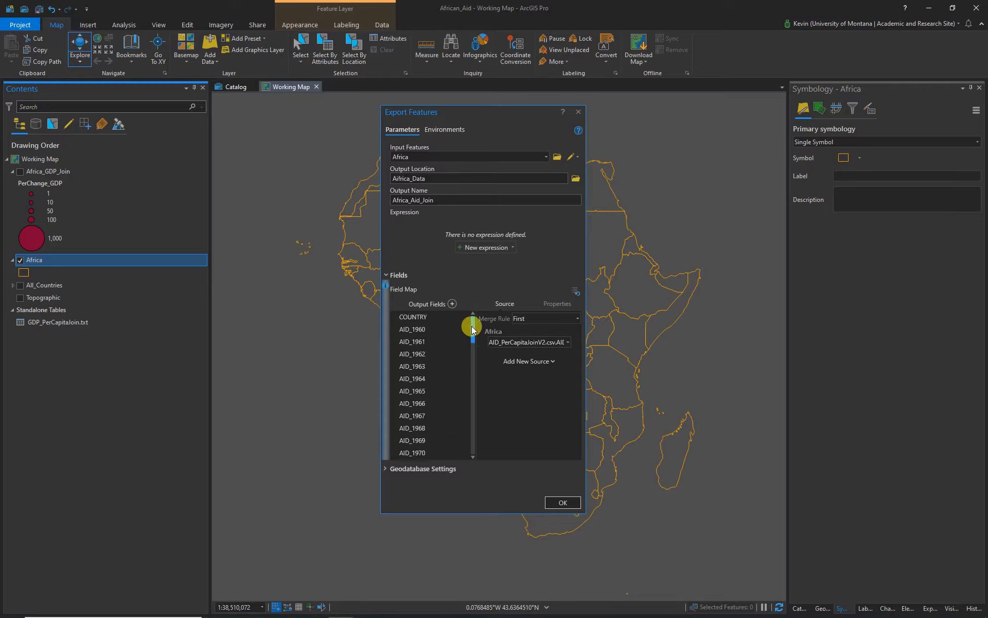
{"action": "left_click", "coordinate": [409, 329], "text": "shift"}
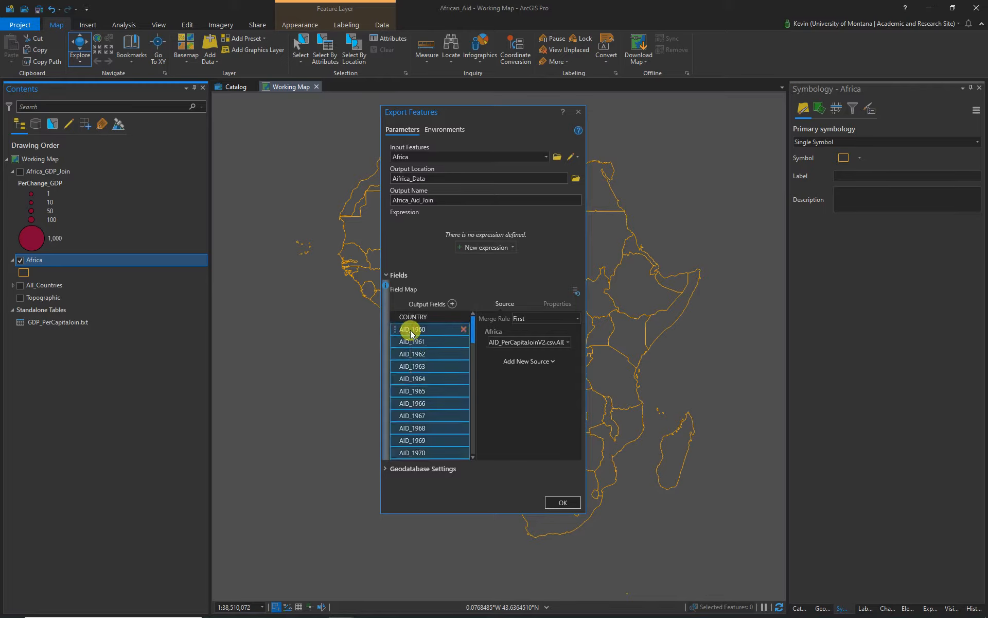
{"action": "left_click", "coordinate": [464, 329]}
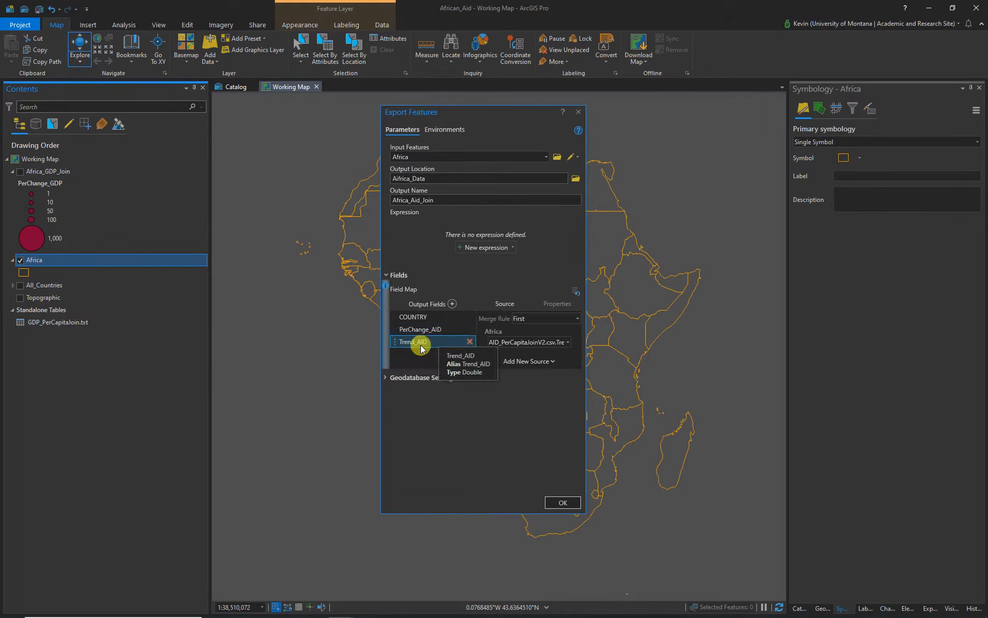
{"action": "left_click", "coordinate": [563, 500]}
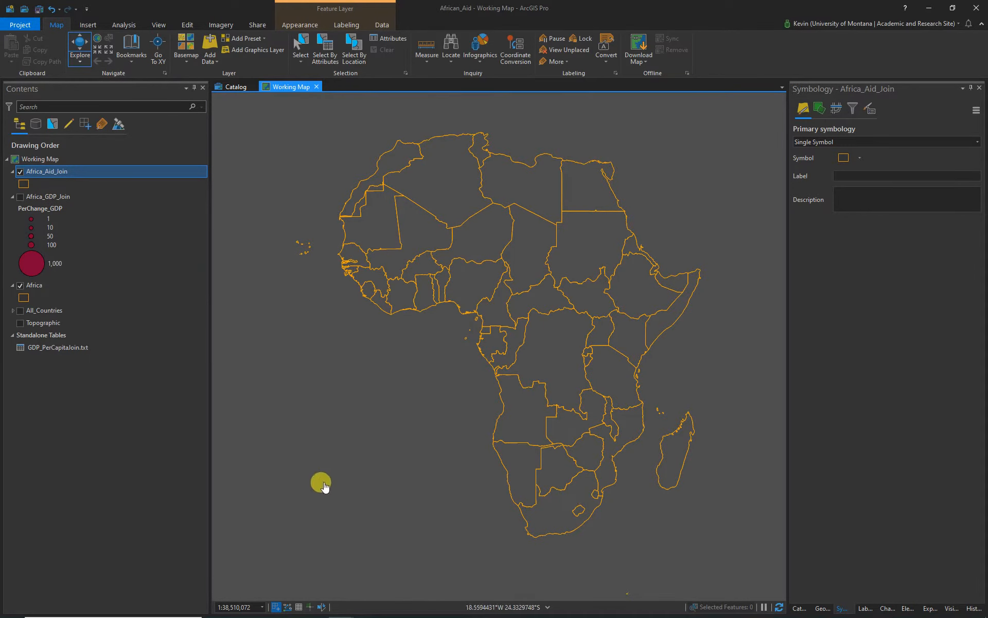
Step: Review the fields in the exported Africa_Aid_Join layer's attribute table, and close the table
{"action": "right_click", "coordinate": [31, 286]}
{"action": "left_click", "coordinate": [137, 244]}
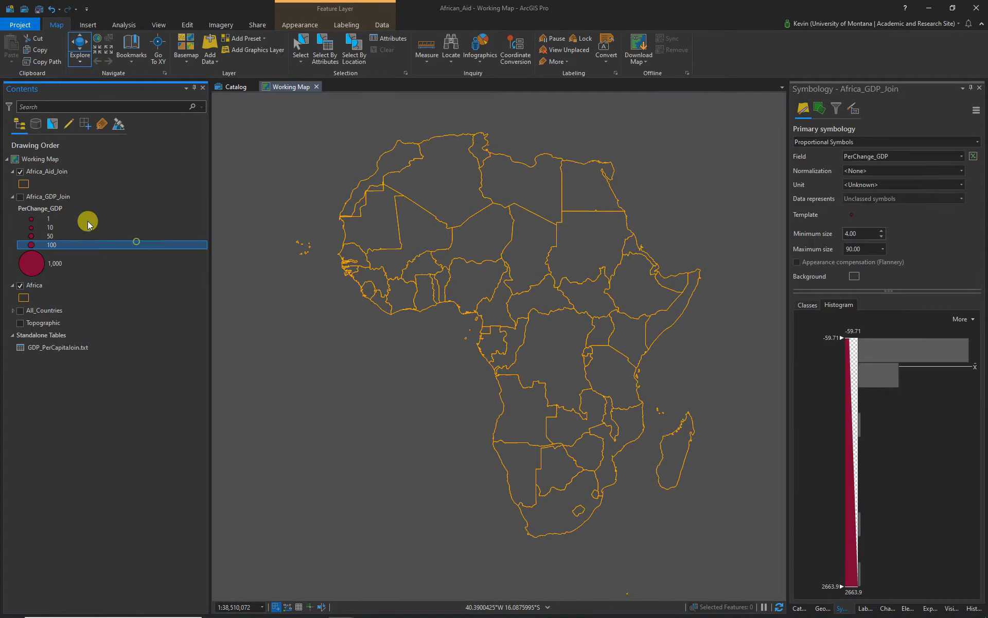
{"action": "key", "text": "ctrl+t"}
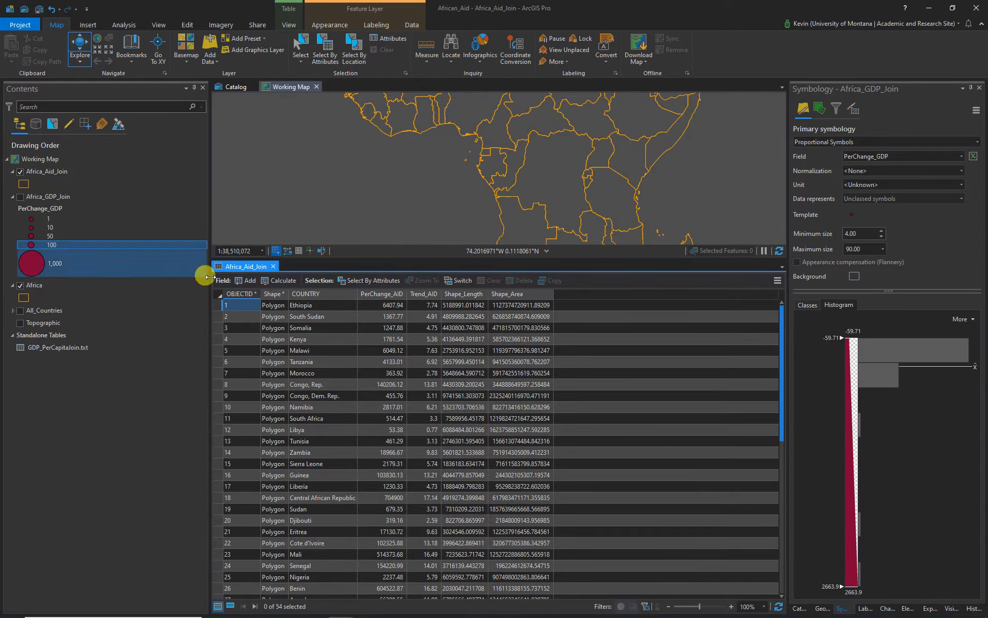
{"action": "left_click", "coordinate": [273, 266]}
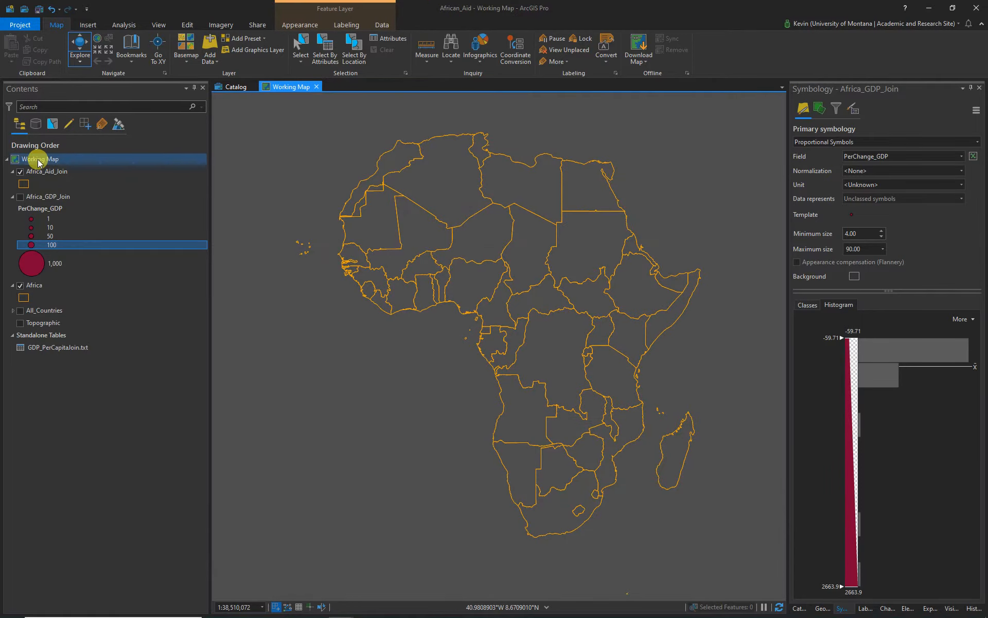
Step: Check the coordinate system in the Working Map's properties, and close the properties
{"action": "double_click", "coordinate": [38, 159]}
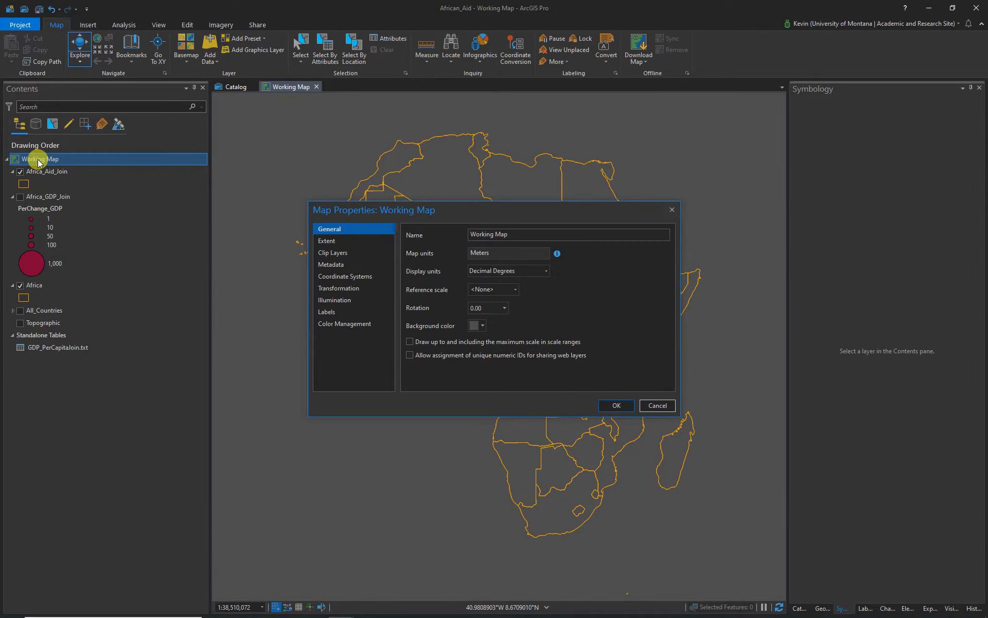
{"action": "left_click", "coordinate": [345, 277]}
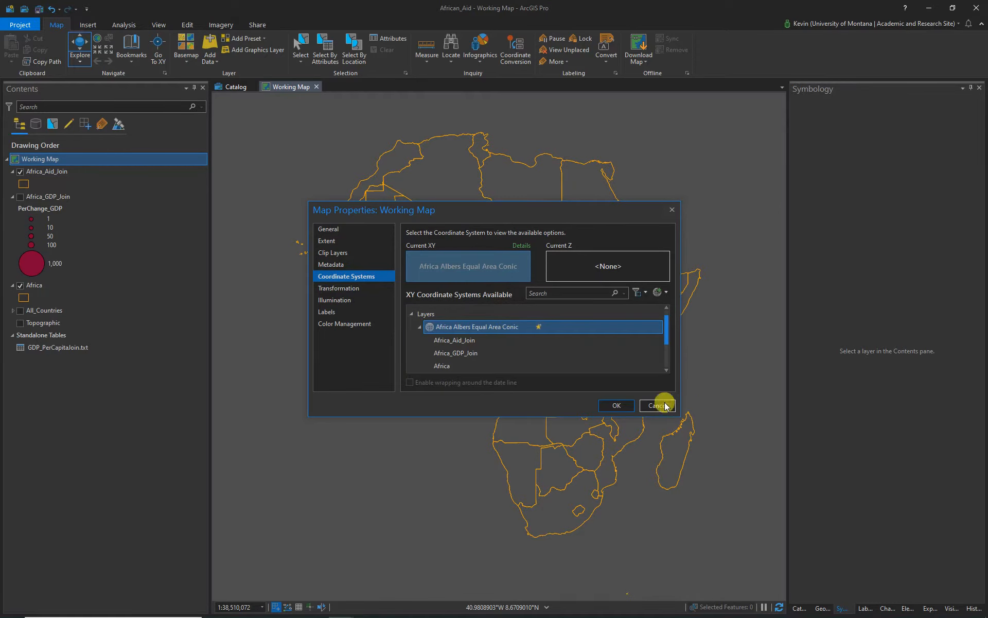
{"action": "left_click", "coordinate": [631, 406]}
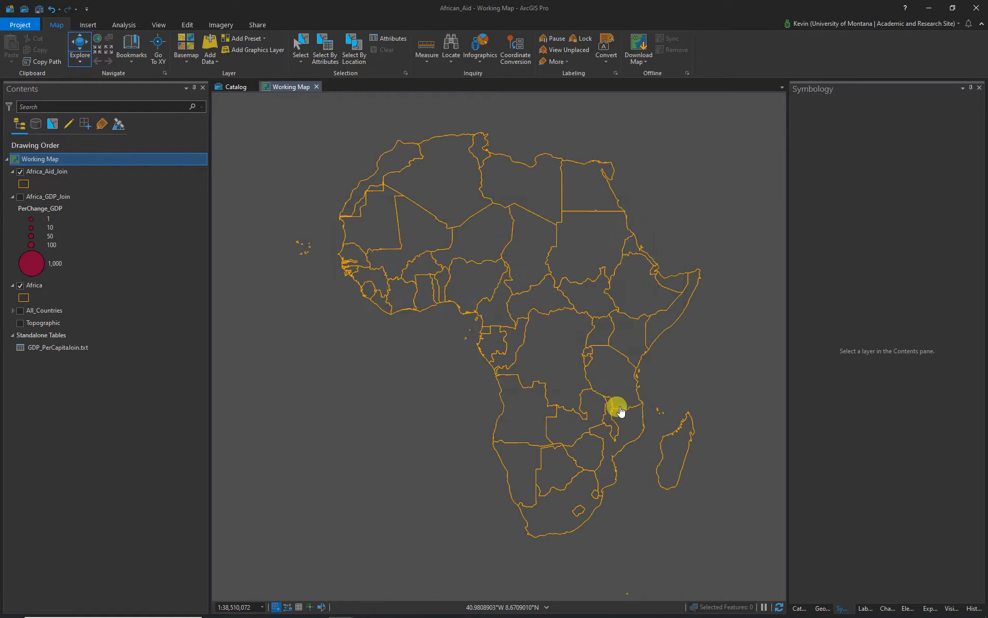
Step: Remove all joins from the Africa layer
{"action": "left_click", "coordinate": [35, 287]}
{"action": "right_click", "coordinate": [35, 286]}
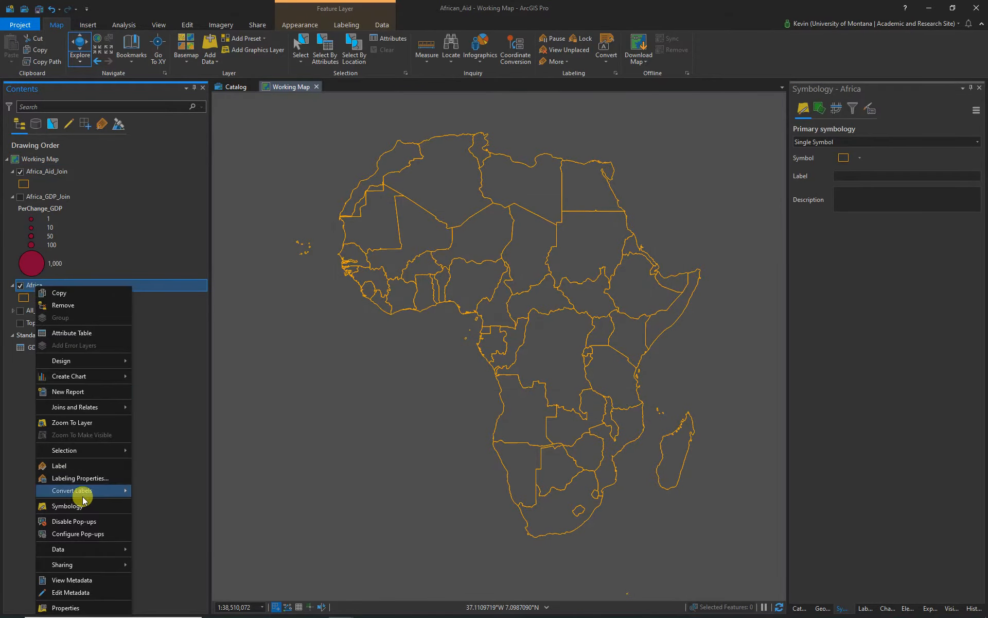
{"action": "mouse_move", "coordinate": [71, 489]}
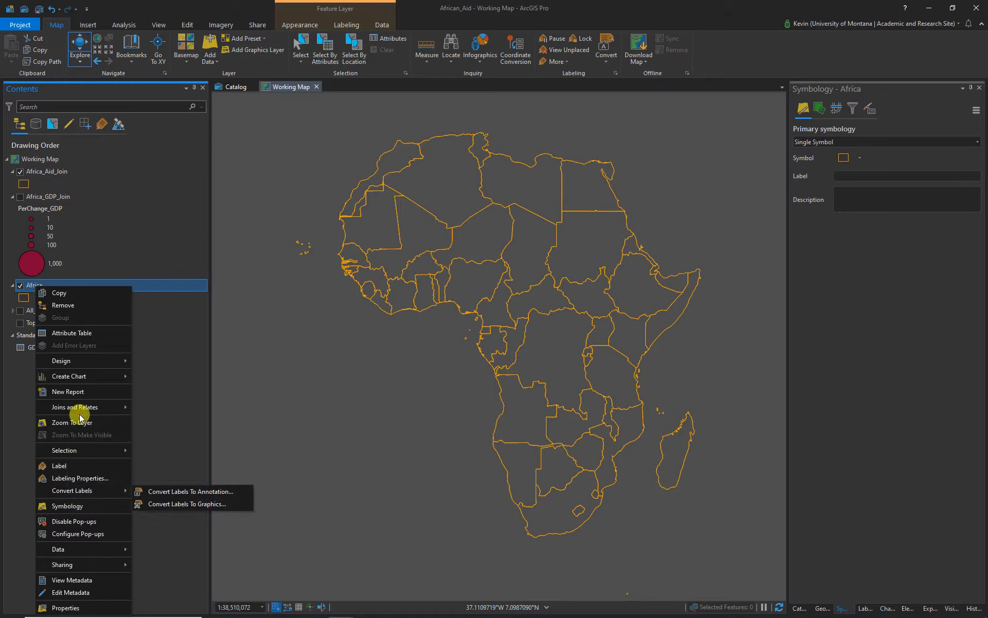
{"action": "mouse_move", "coordinate": [80, 408]}
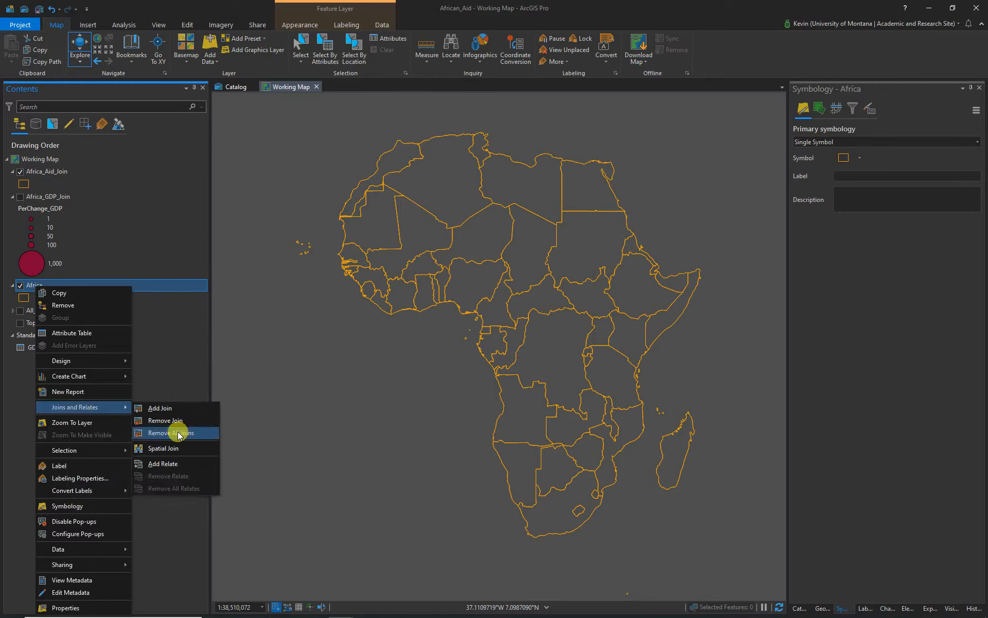
{"action": "left_click", "coordinate": [176, 432]}
{"action": "left_click", "coordinate": [527, 336]}
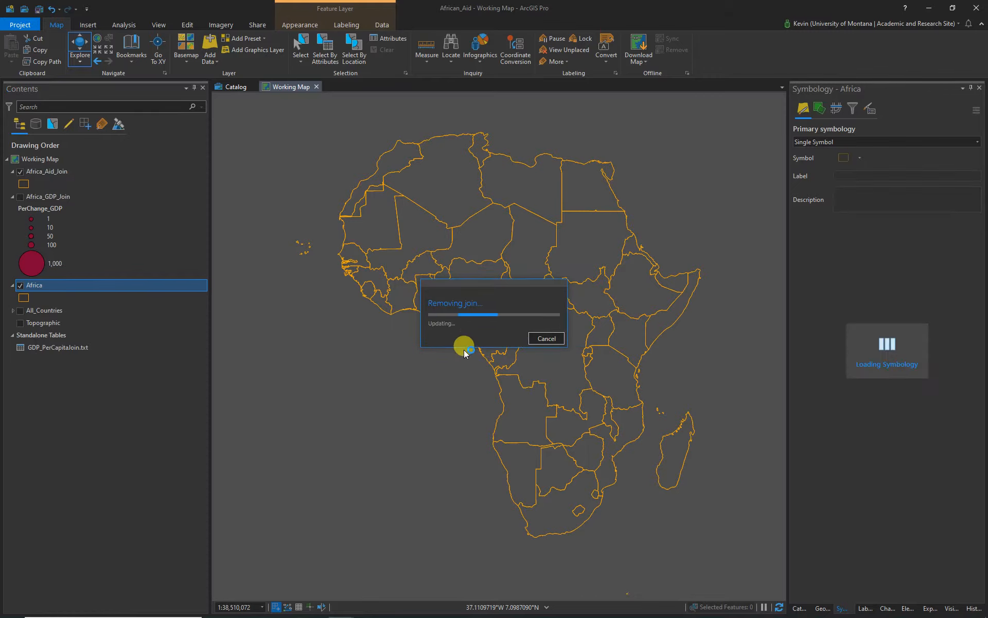
Step: Hide the Africa layer and collapse its legend, and reorder Africa_Aid_Join beneath Africa_GDP_Join in the drawing order
{"action": "left_click", "coordinate": [20, 286]}
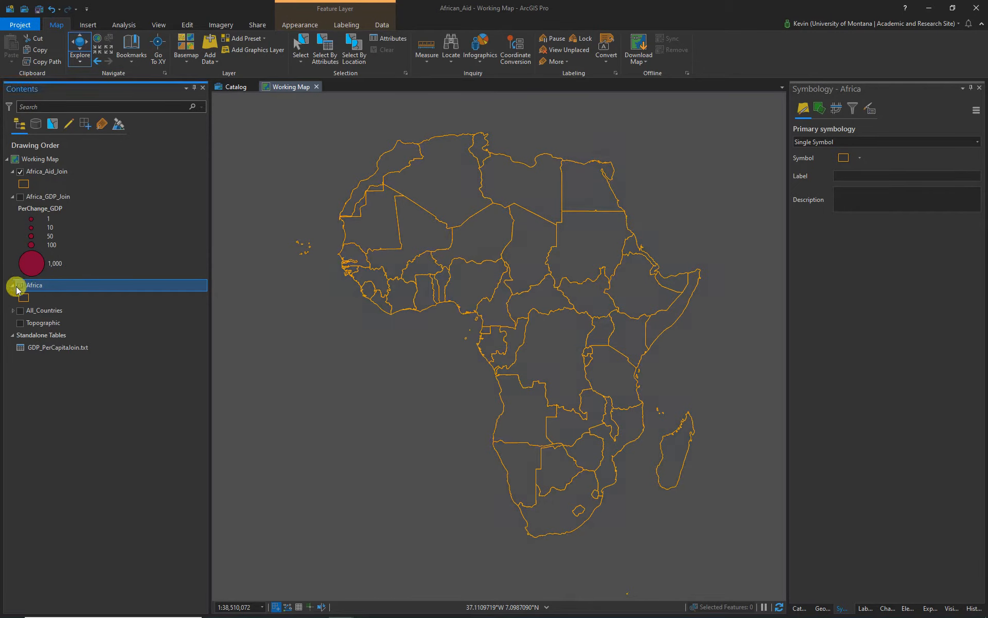
{"action": "left_click", "coordinate": [13, 285]}
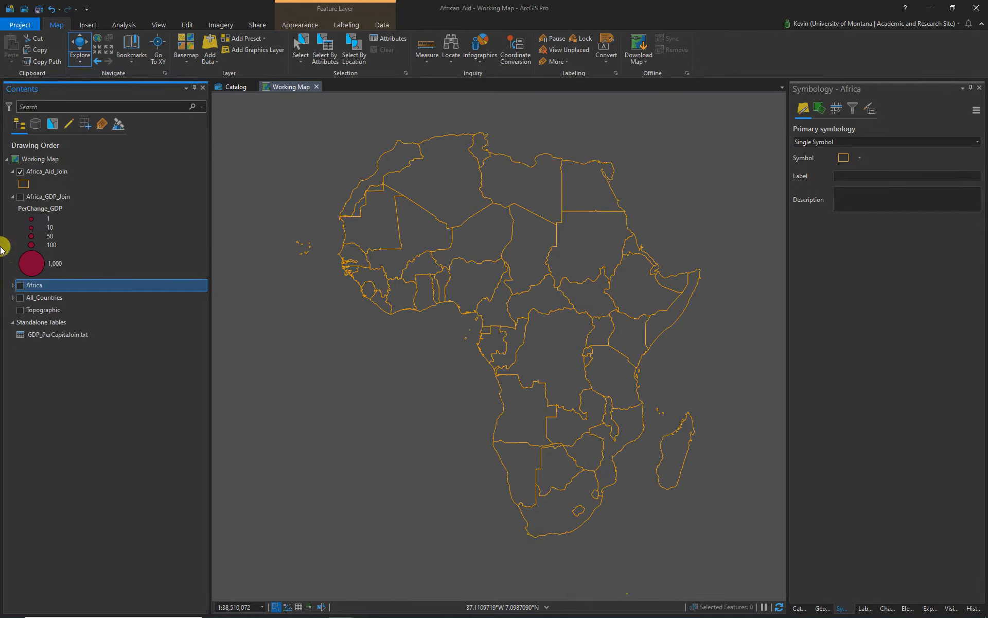
{"action": "left_click", "coordinate": [43, 174]}
{"action": "mouse_move", "coordinate": [48, 285]}
{"action": "left_mouse_down"}
{"action": "mouse_move", "coordinate": [38, 170]}
{"action": "mouse_move", "coordinate": [36, 231]}
{"action": "left_mouse_up"}
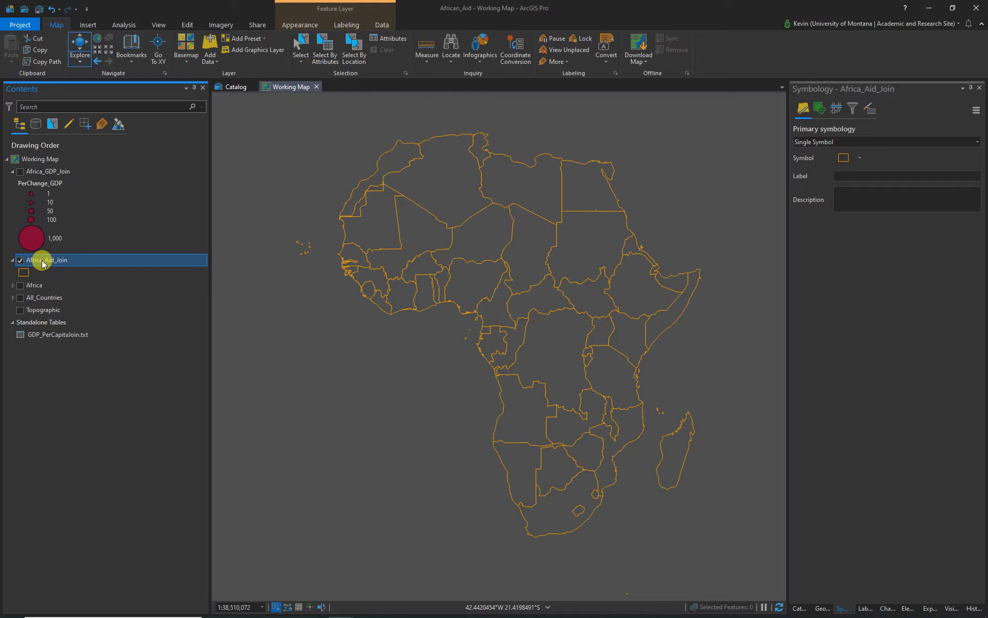
Step: Symbolize Africa_Aid_Join with Graduated Colors on PerChange_AID, using a five-class white-to-dark-blue color scheme
{"action": "left_click", "coordinate": [301, 25]}
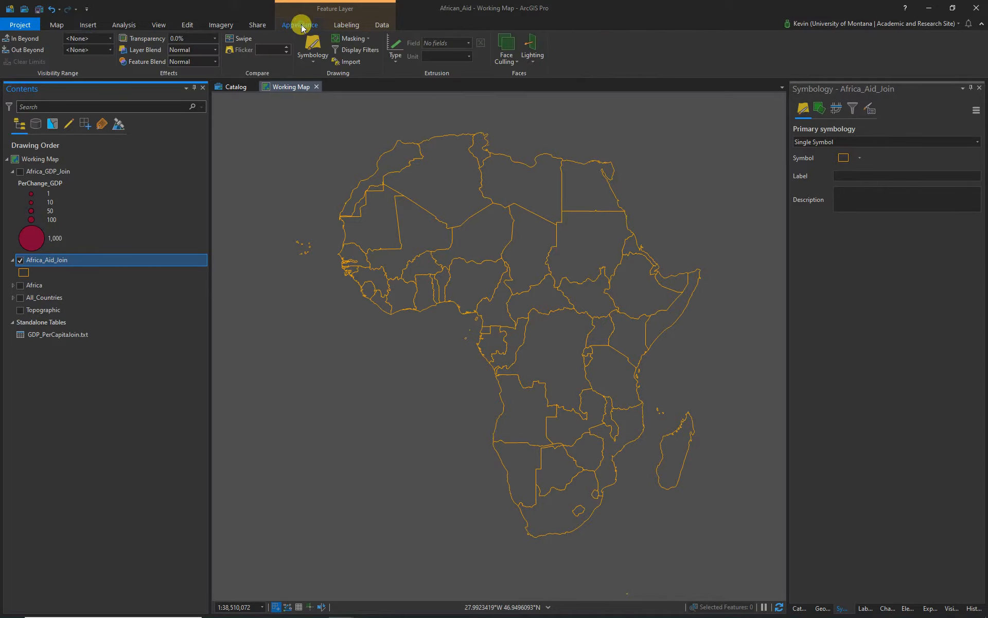
{"action": "left_click", "coordinate": [310, 45]}
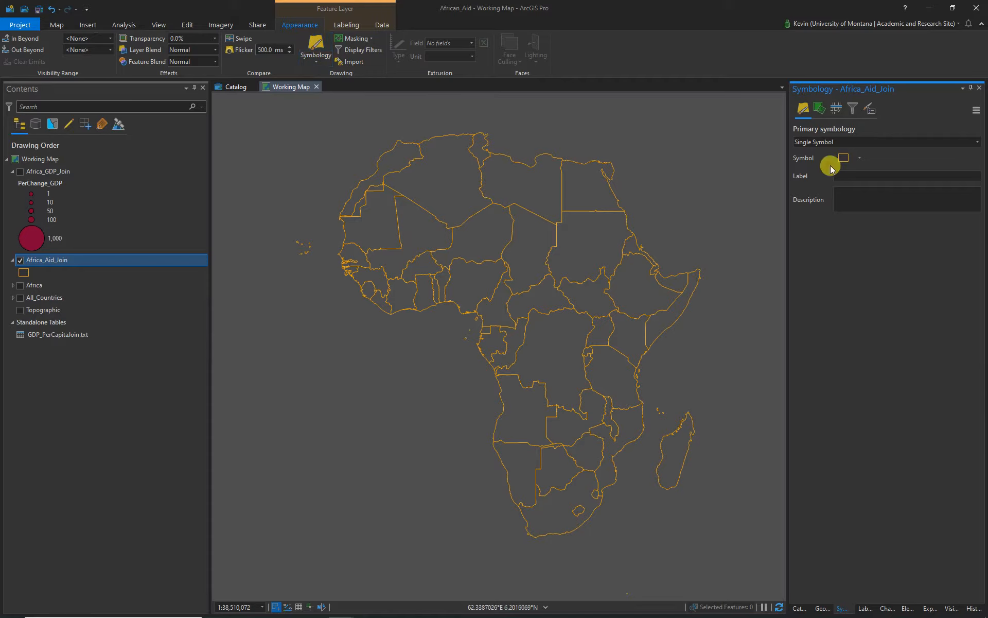
{"action": "left_click", "coordinate": [978, 144]}
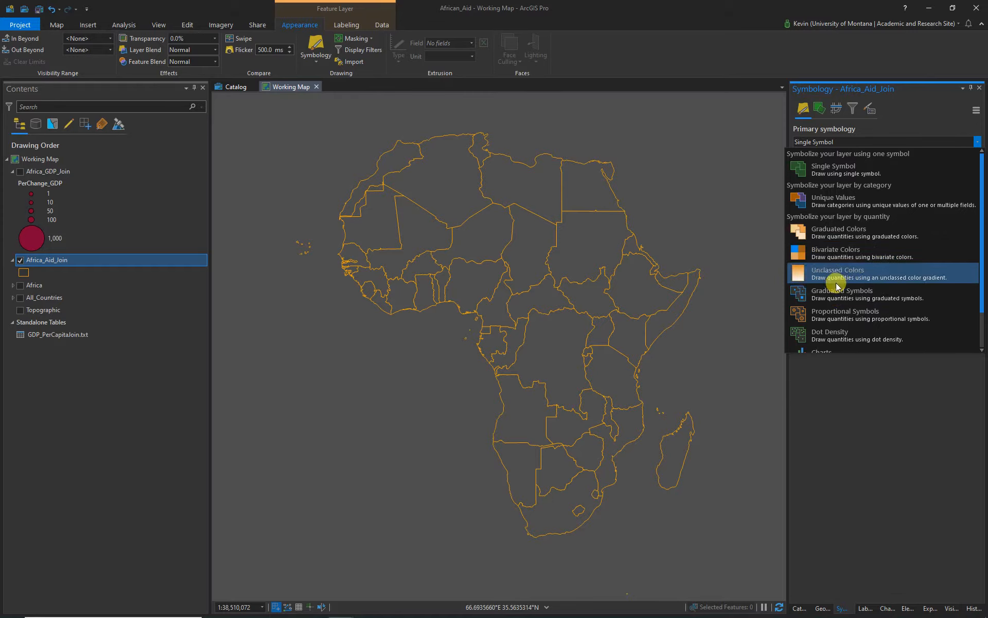
{"action": "left_click", "coordinate": [834, 234]}
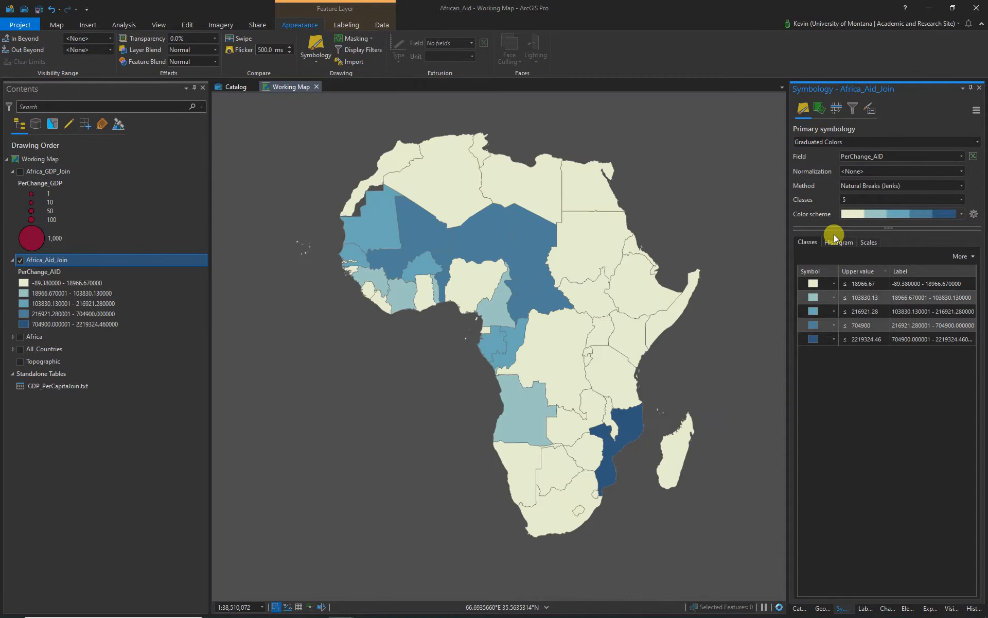
{"action": "left_click", "coordinate": [961, 214]}
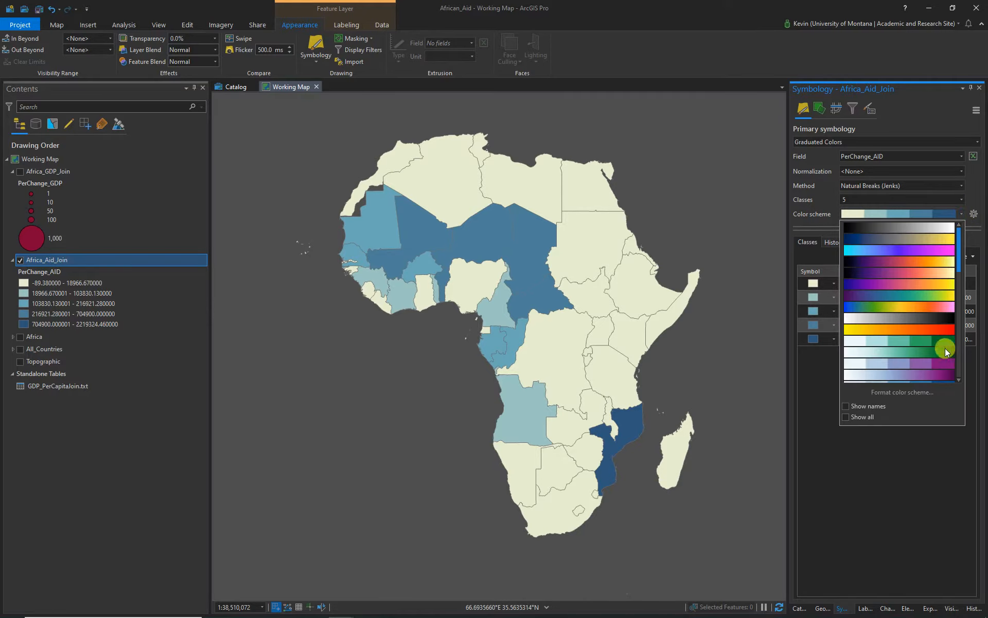
{"action": "left_click_drag", "start_coordinate": [958, 265], "coordinate": [958, 276]}
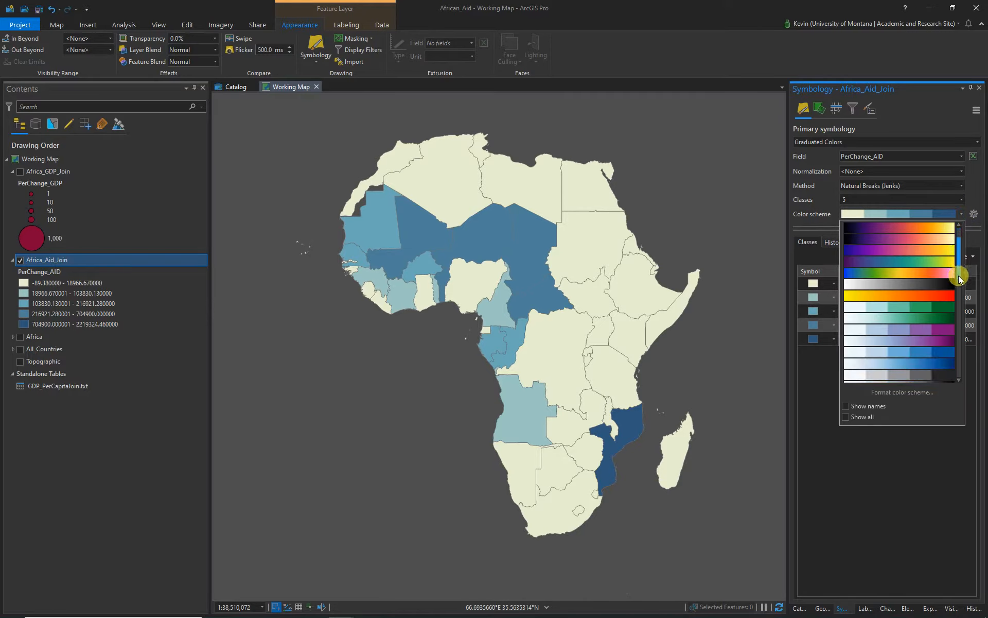
{"action": "left_click", "coordinate": [906, 347]}
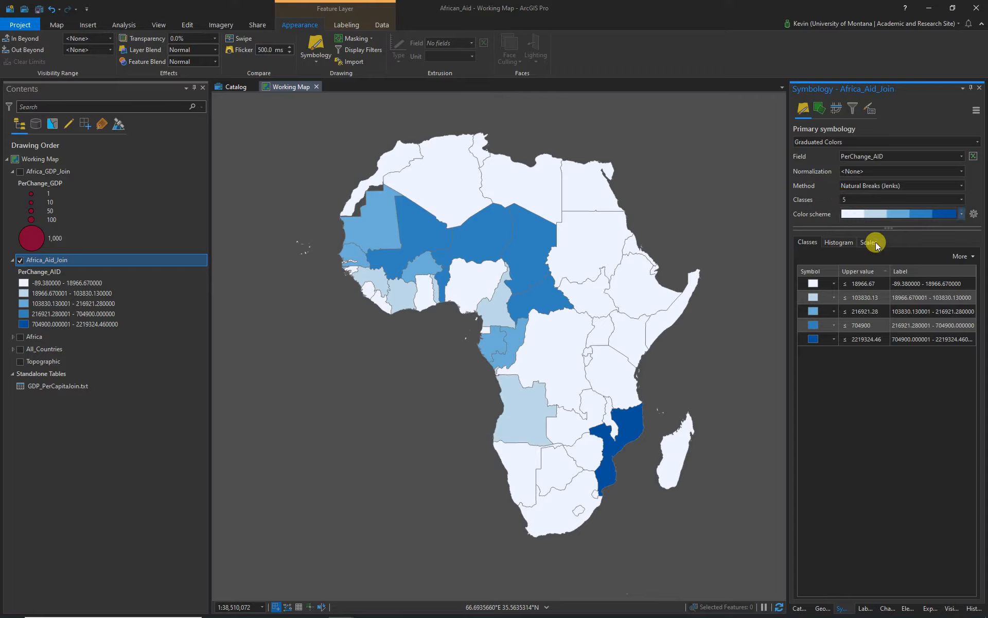
Step: Format the PerChange_AID class labels as Percentage, rounded to 1 decimal place
{"action": "left_click", "coordinate": [869, 107]}
{"action": "left_click", "coordinate": [795, 143]}
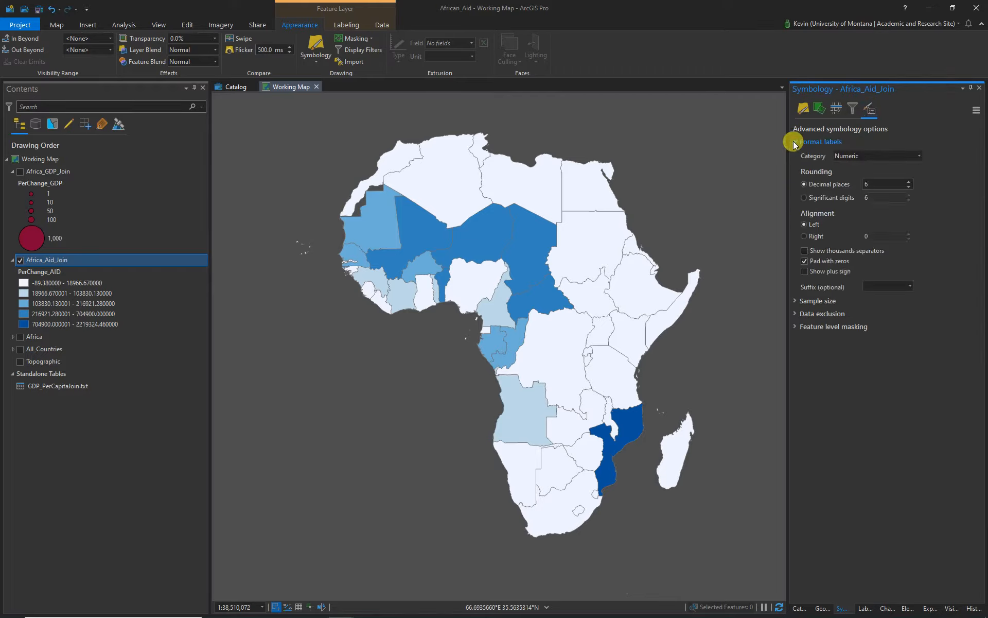
{"action": "left_click", "coordinate": [918, 156]}
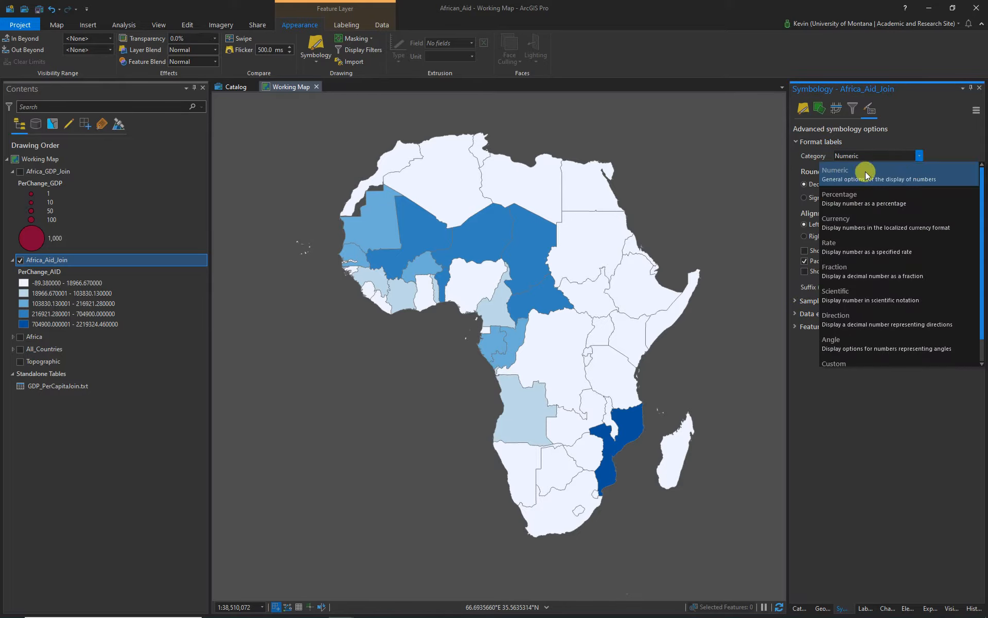
{"action": "left_click", "coordinate": [855, 196]}
{"action": "left_click", "coordinate": [909, 224]}
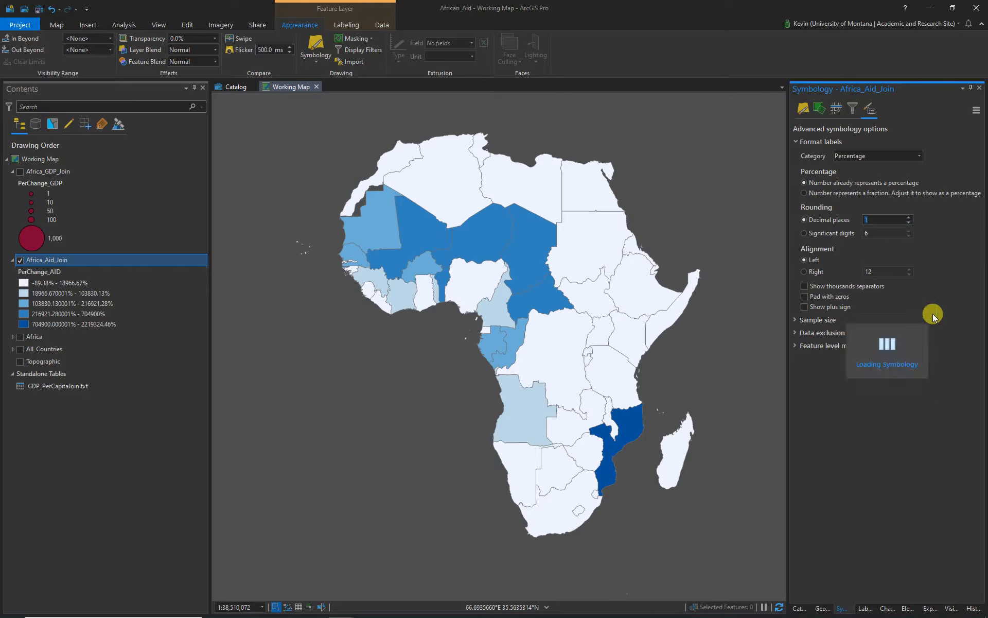
{"action": "left_click", "coordinate": [801, 109]}
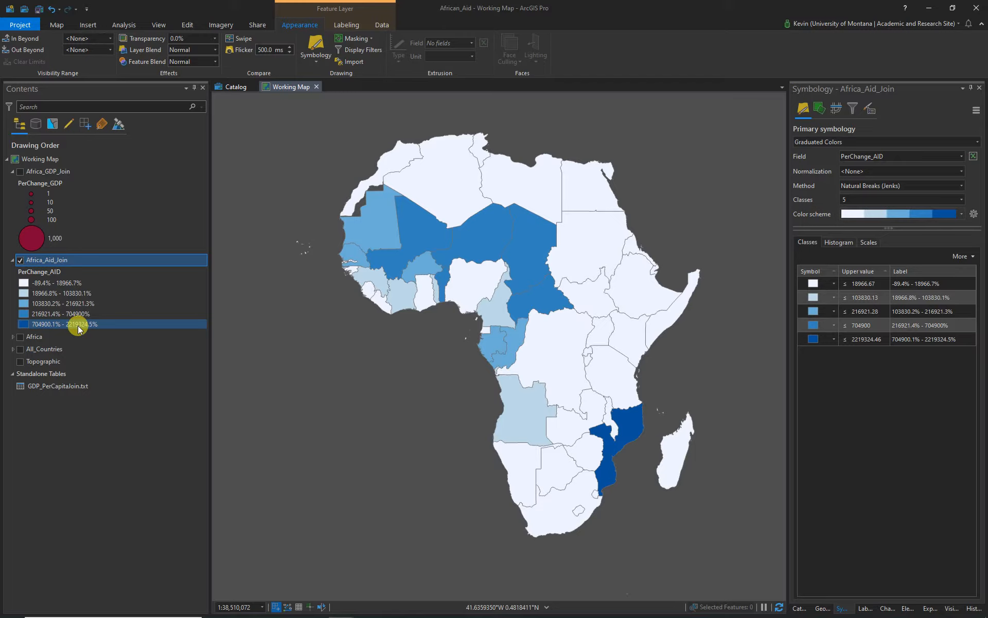
Step: Show thousands separators in the PerChange_AID class labels
{"action": "left_click", "coordinate": [869, 109]}
{"action": "left_click", "coordinate": [805, 286]}
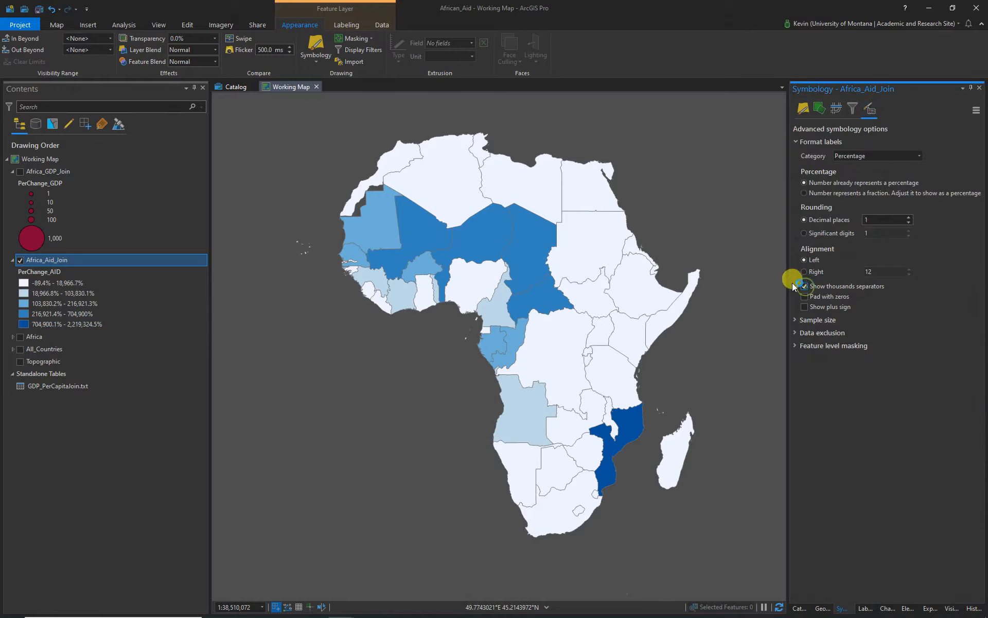
{"action": "left_click", "coordinate": [803, 108]}
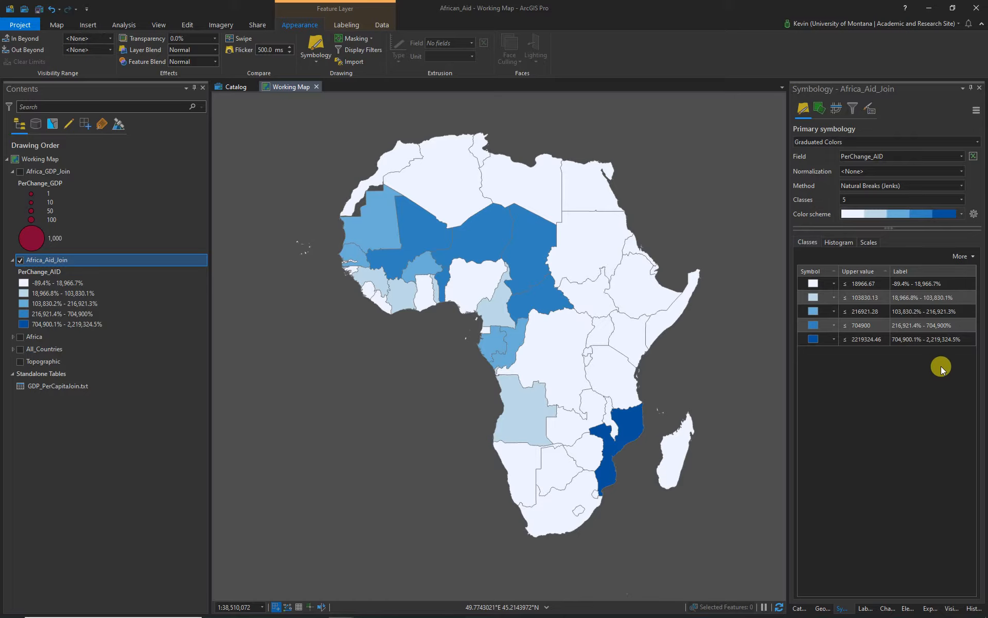
Step: Symbolize Africa_Aid_Join on the Trend_AID field and format its class labels as Percentage with 1 decimal place
{"action": "left_click", "coordinate": [966, 156]}
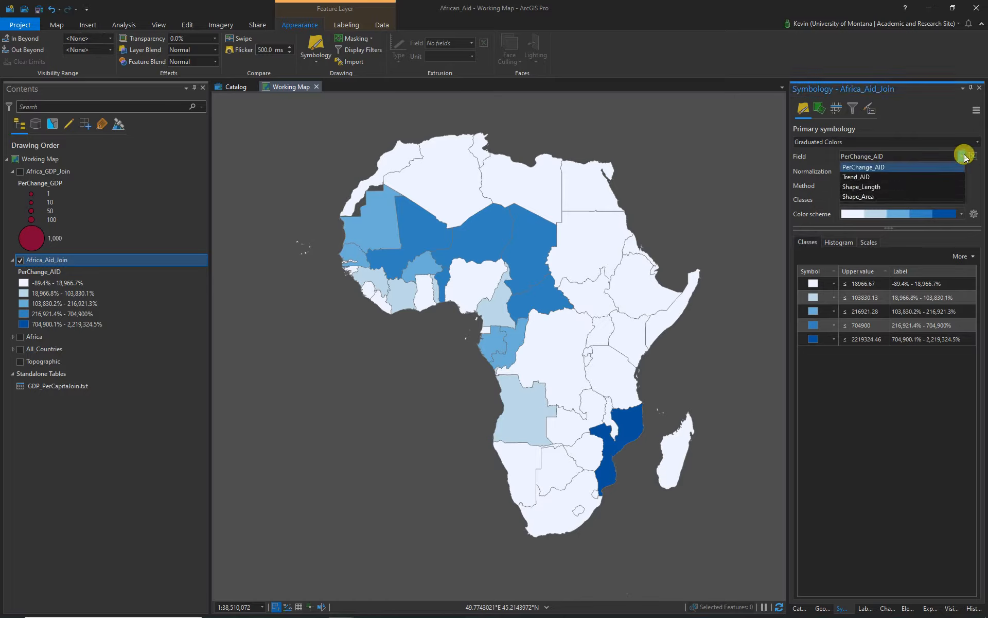
{"action": "left_click", "coordinate": [866, 178]}
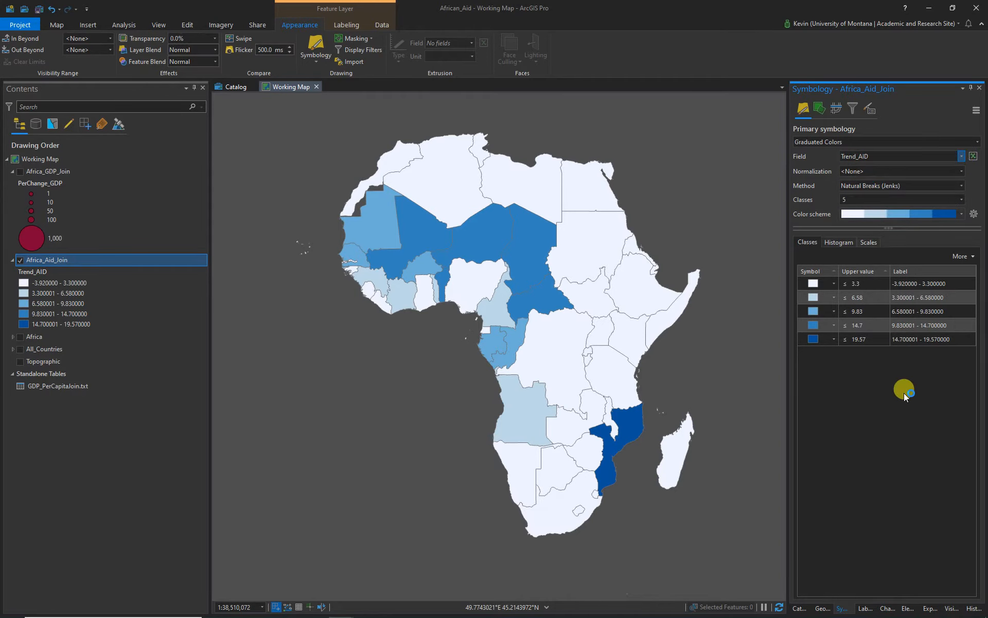
{"action": "left_click", "coordinate": [870, 110]}
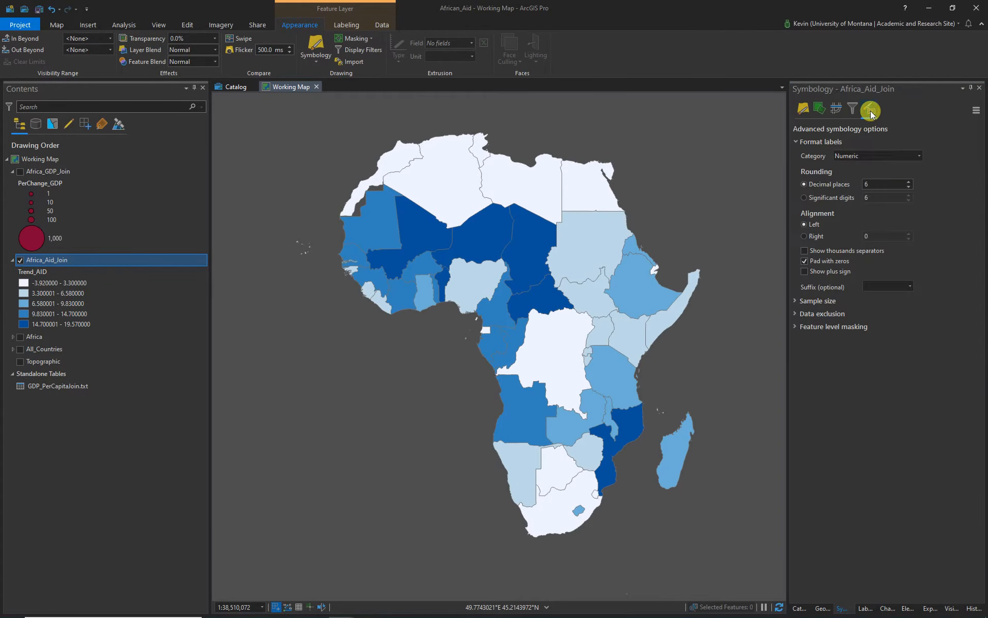
{"action": "left_click", "coordinate": [919, 157]}
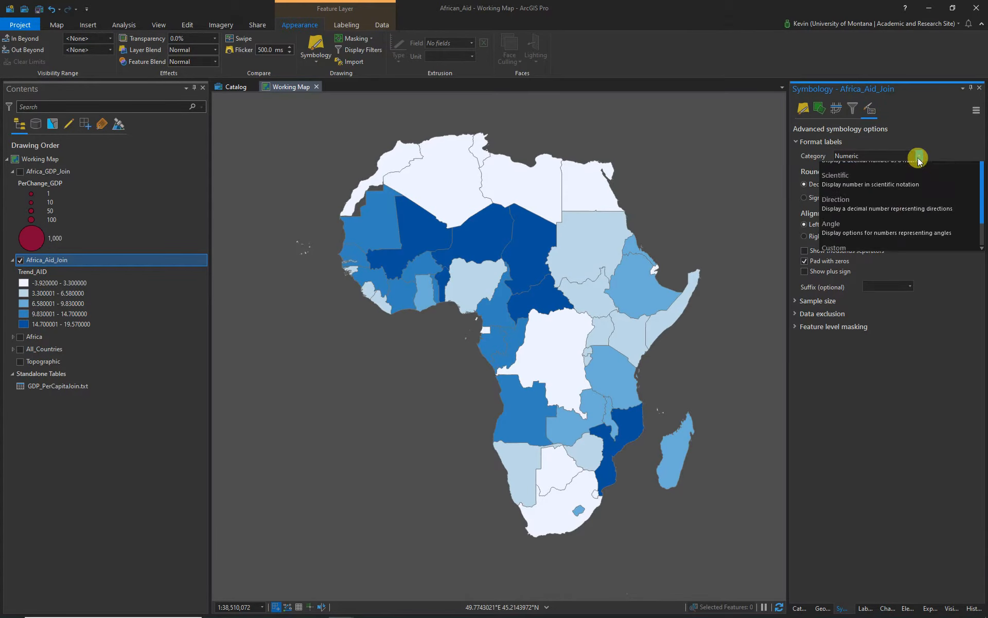
{"action": "left_click", "coordinate": [855, 198]}
{"action": "left_click", "coordinate": [909, 222]}
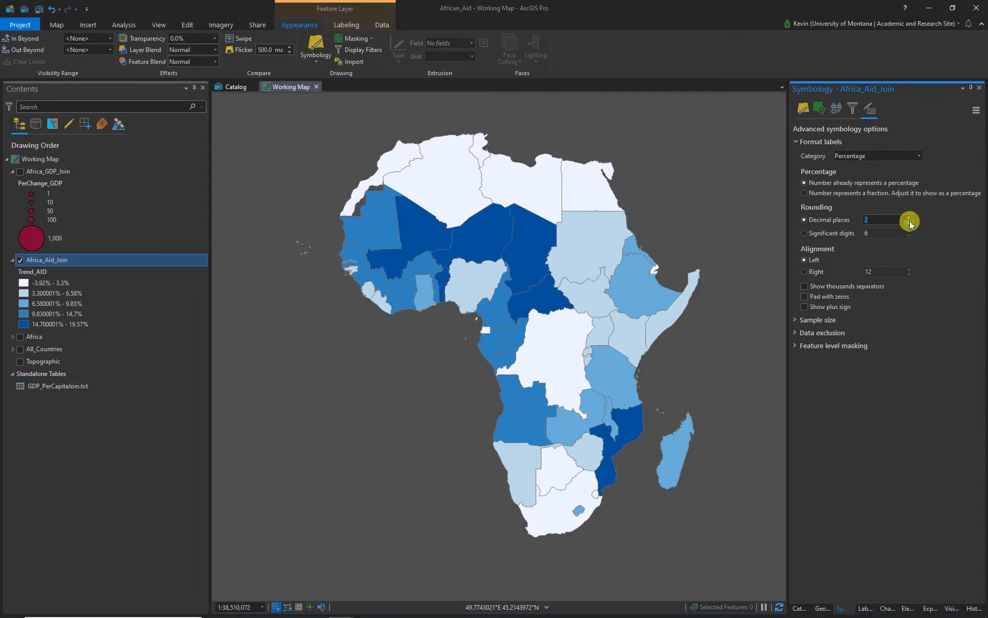
{"action": "left_click", "coordinate": [909, 221]}
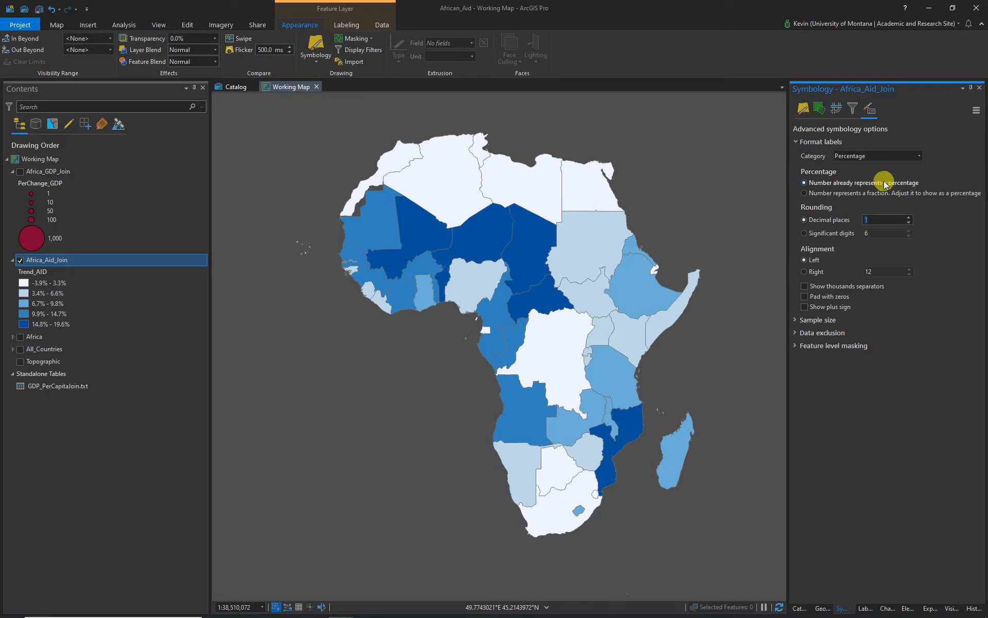
{"action": "left_click", "coordinate": [37, 284]}
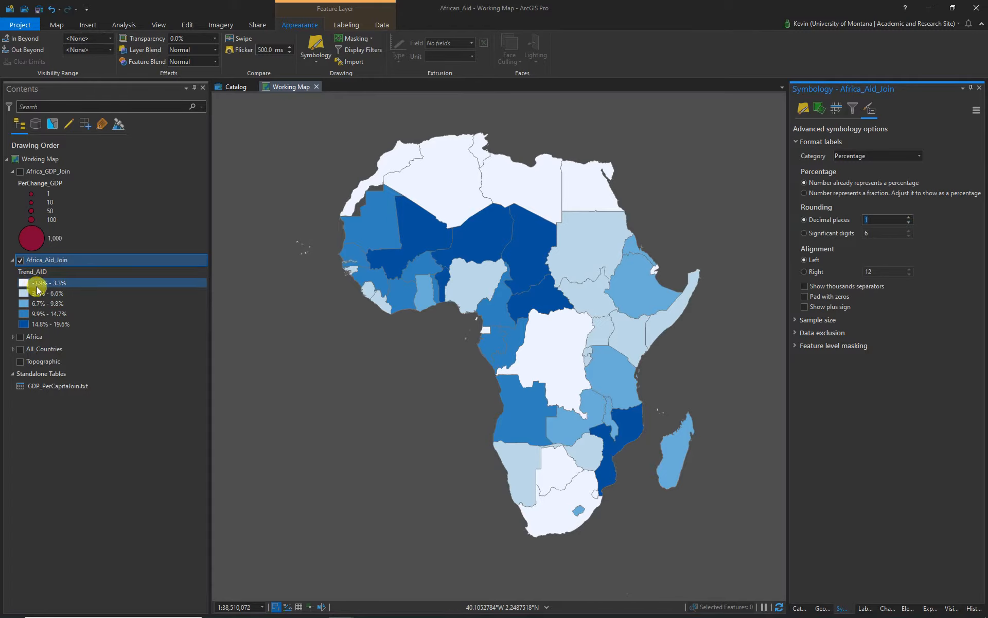
{"action": "left_click", "coordinate": [60, 329]}
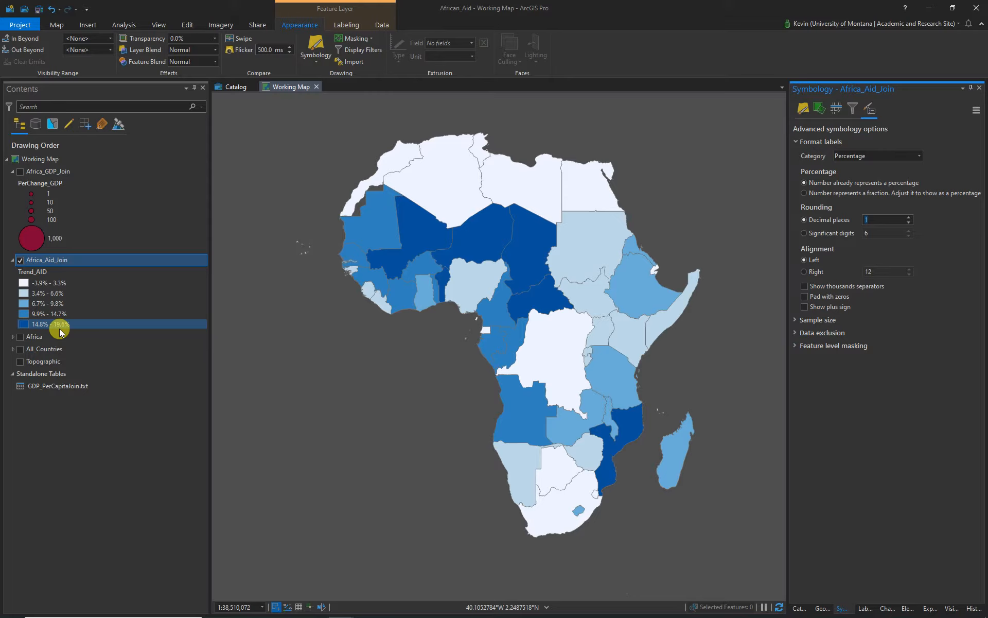
Step: Classify Trend_AID with the Geometric Interval method and view the class breaks on the histogram
{"action": "left_click", "coordinate": [803, 109]}
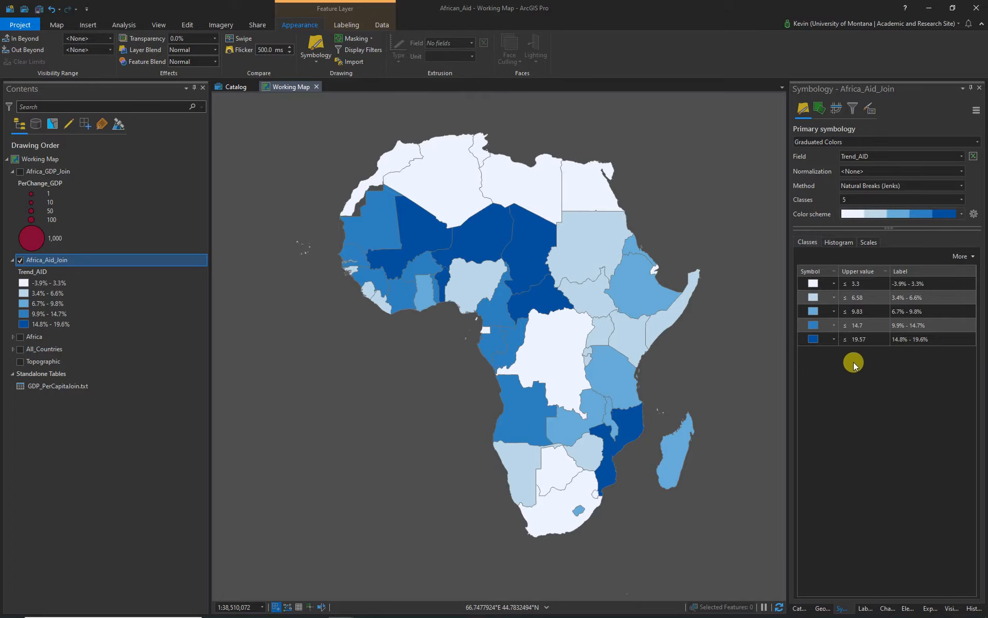
{"action": "left_click", "coordinate": [868, 311]}
{"action": "left_click", "coordinate": [868, 338]}
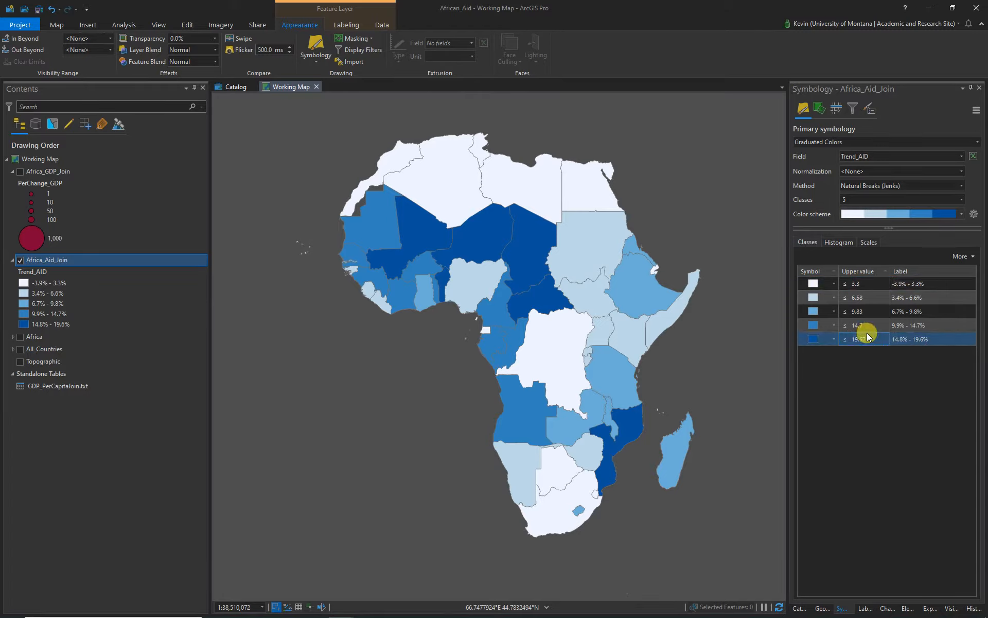
{"action": "left_click", "coordinate": [962, 185]}
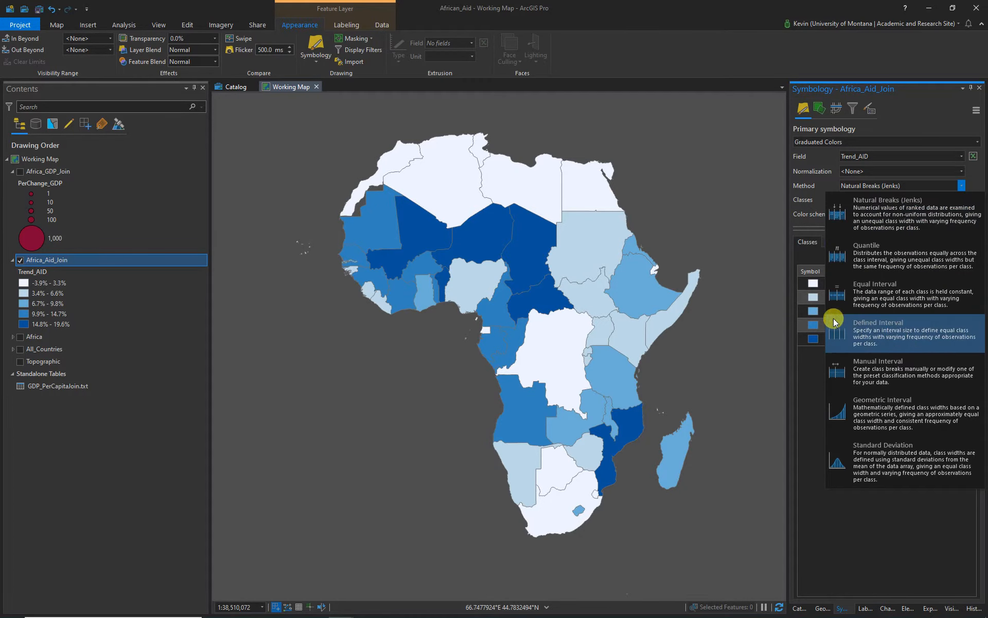
{"action": "left_click", "coordinate": [888, 415]}
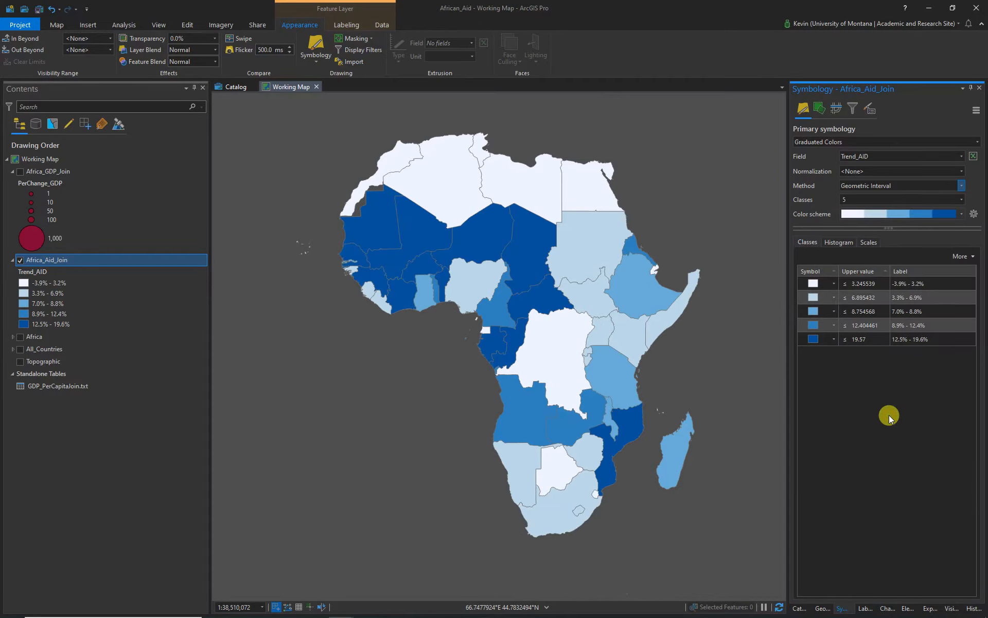
{"action": "left_click", "coordinate": [844, 243]}
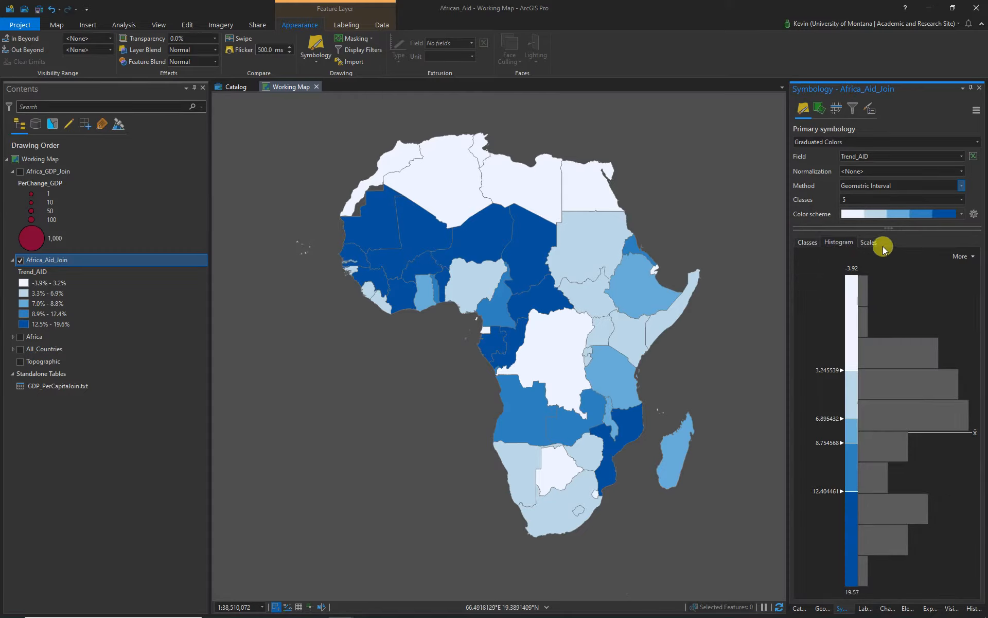
Step: Change the Trend_AID classification method to Equal Interval and review the resulting classes
{"action": "left_click", "coordinate": [961, 185]}
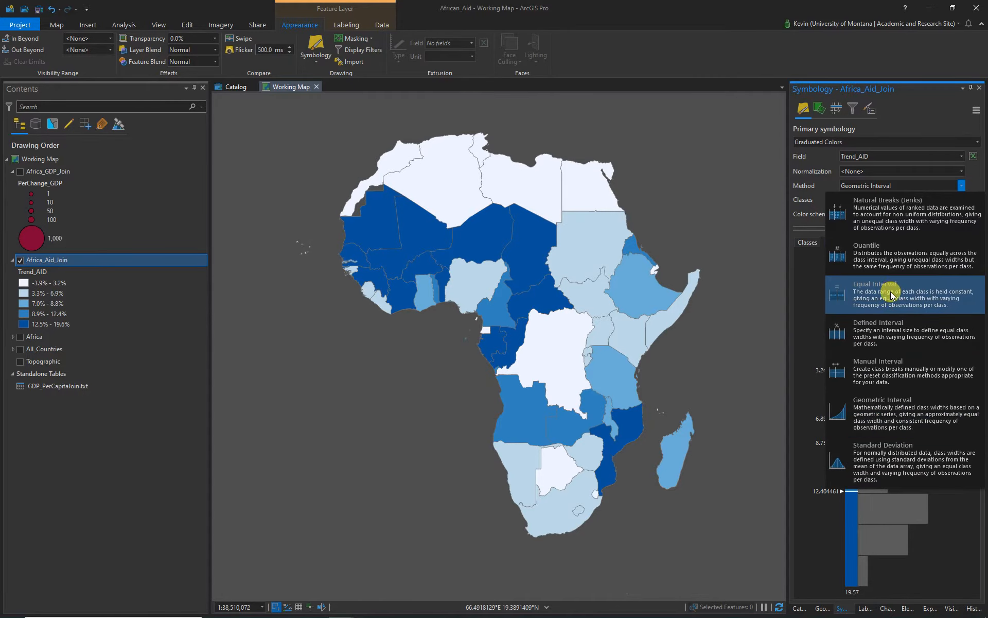
{"action": "left_click", "coordinate": [875, 289]}
{"action": "left_click", "coordinate": [807, 243]}
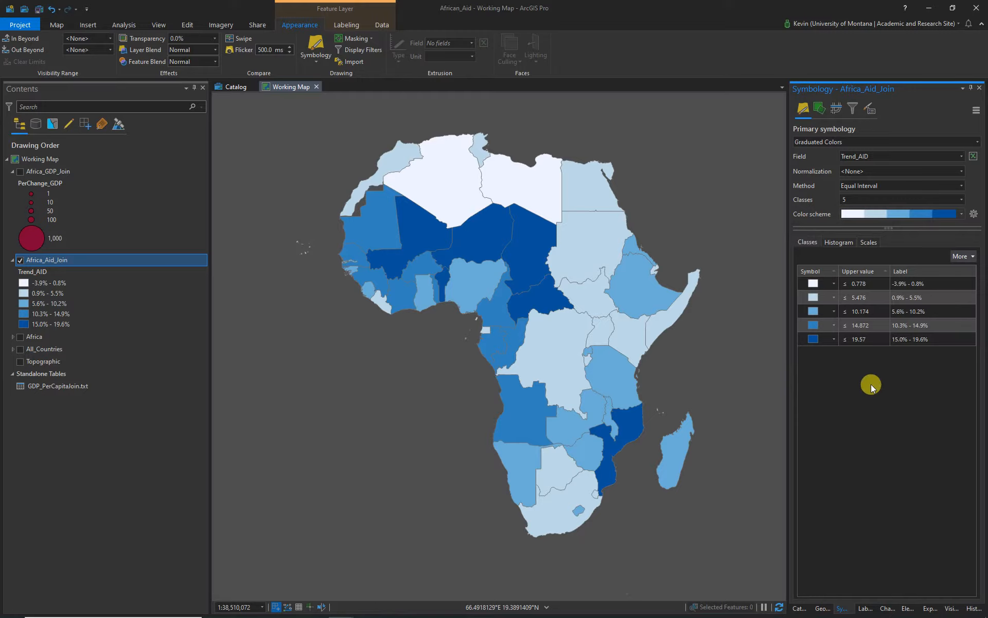
{"action": "left_click", "coordinate": [863, 342]}
{"action": "left_click", "coordinate": [888, 289]}
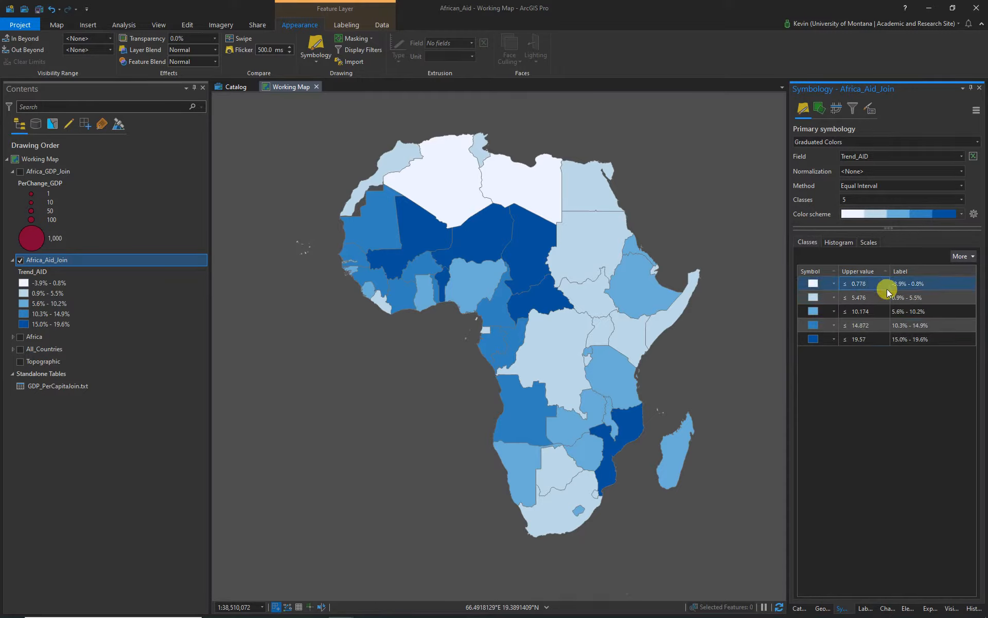
Step: Set the upper values of the first three Trend_AID classes to 0, 5 and 10
{"action": "left_click", "coordinate": [861, 284]}
{"action": "left_click", "coordinate": [856, 283]}
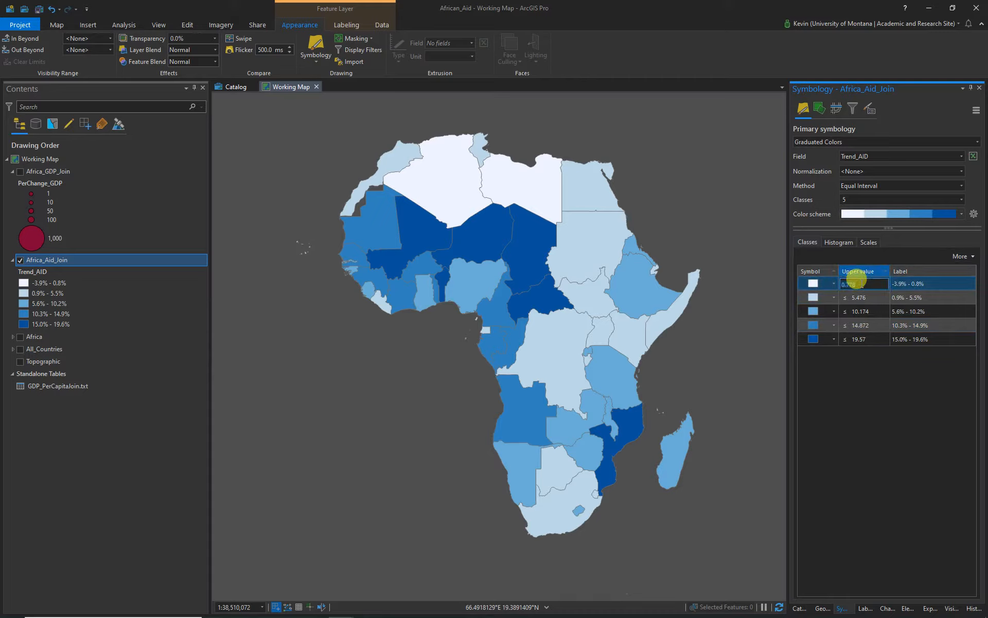
{"action": "type", "text": "0"}
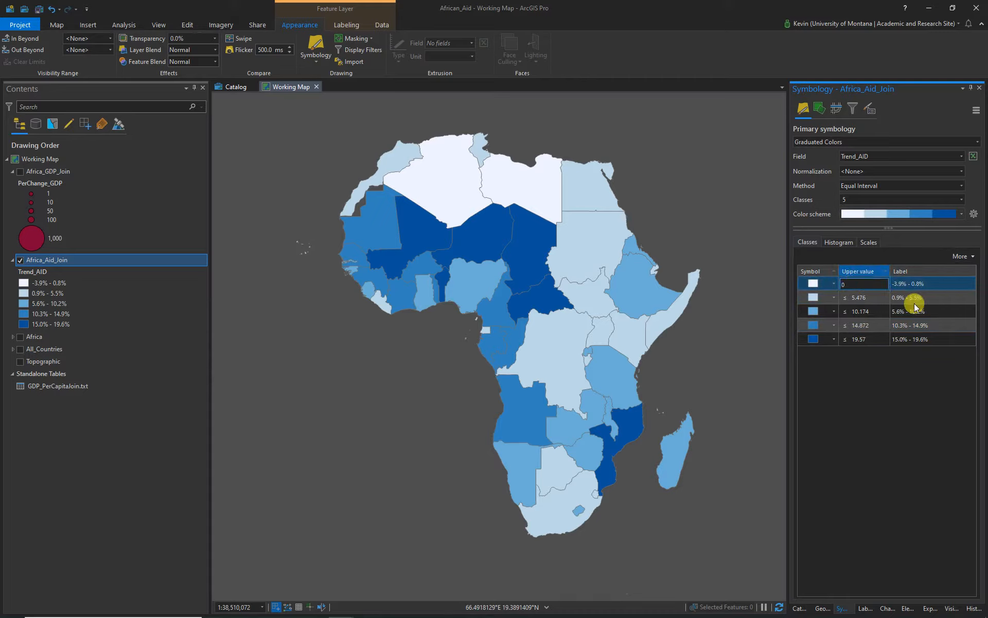
{"action": "left_click", "coordinate": [869, 298]}
{"action": "left_click", "coordinate": [861, 298]}
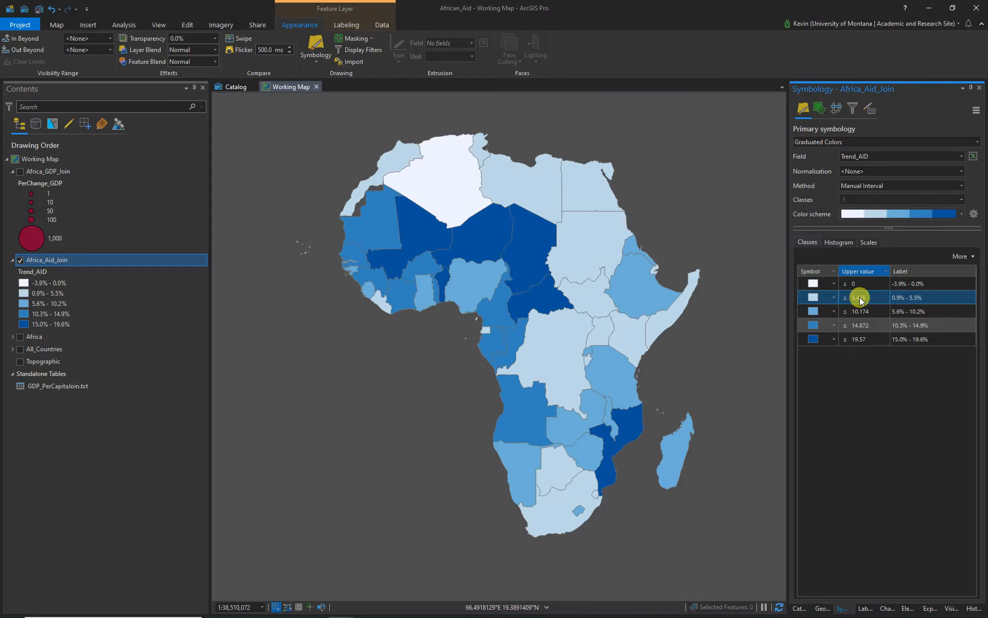
{"action": "type", "text": "5"}
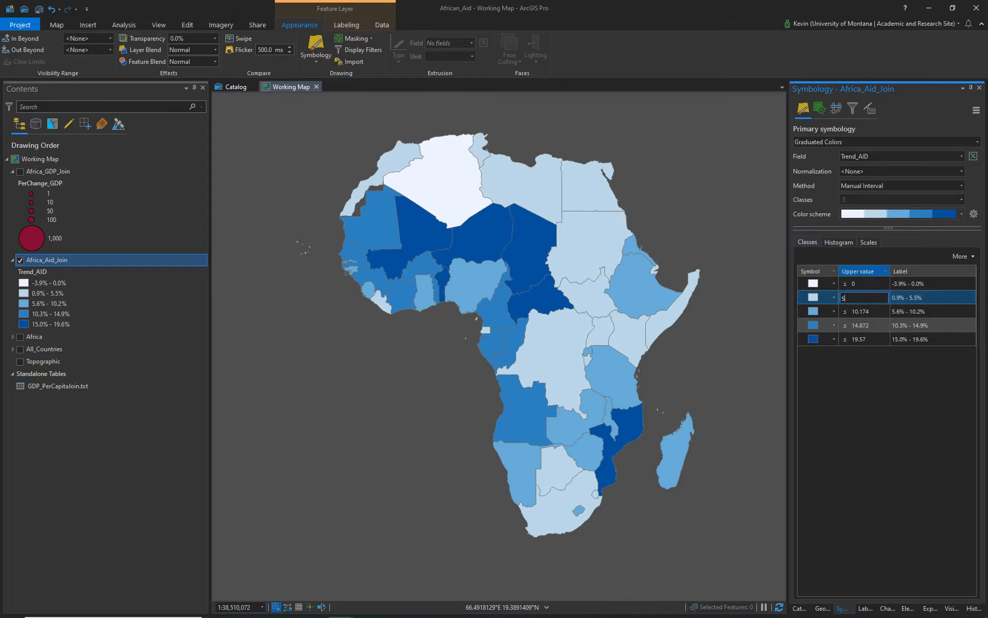
{"action": "left_click", "coordinate": [861, 310]}
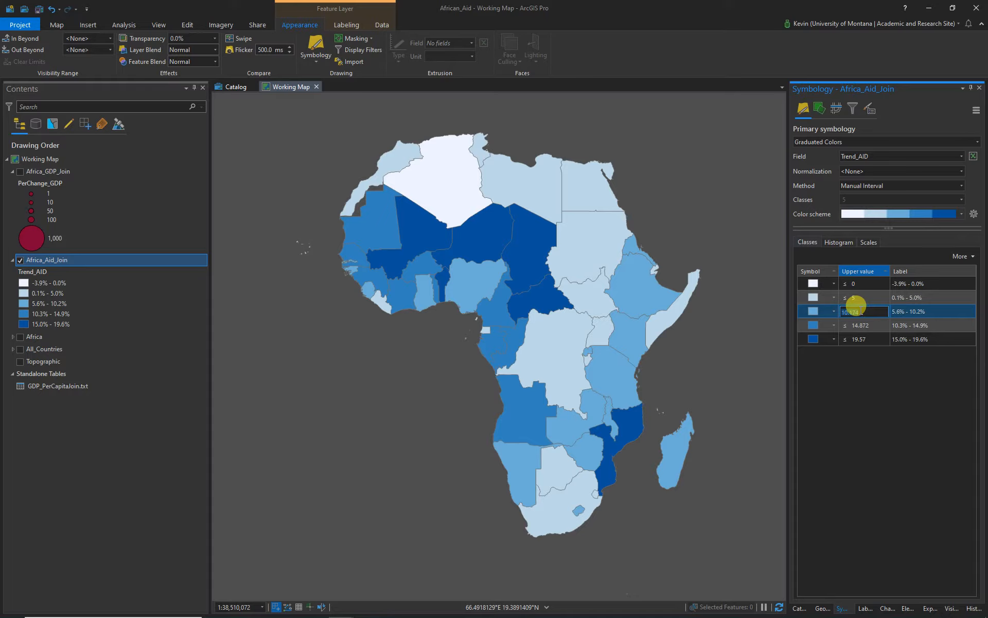
{"action": "type", "text": "1"}
Step: Set the upper values of the two darkest Trend_AID classes to 15 and 20
{"action": "left_click", "coordinate": [864, 323]}
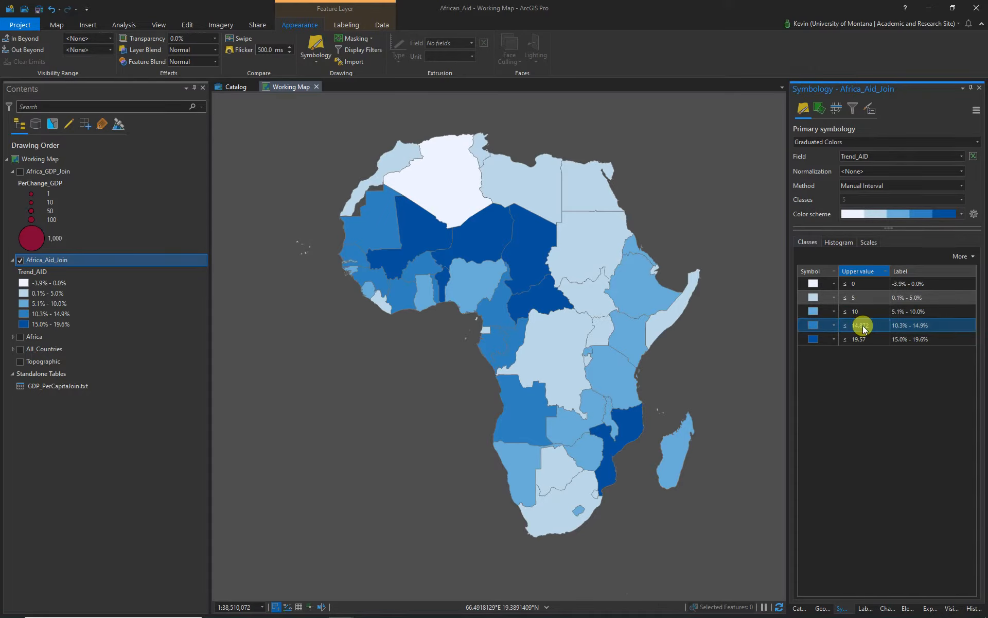
{"action": "left_click", "coordinate": [861, 325]}
{"action": "type", "text": "1"}
{"action": "left_click", "coordinate": [847, 338]}
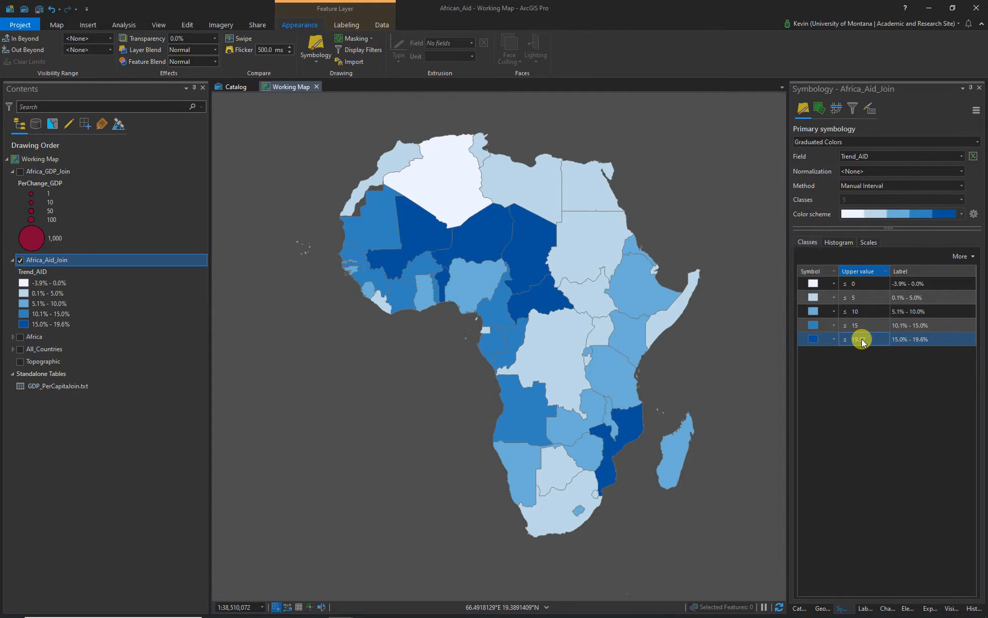
{"action": "left_click", "coordinate": [863, 340]}
{"action": "type", "text": "20"}
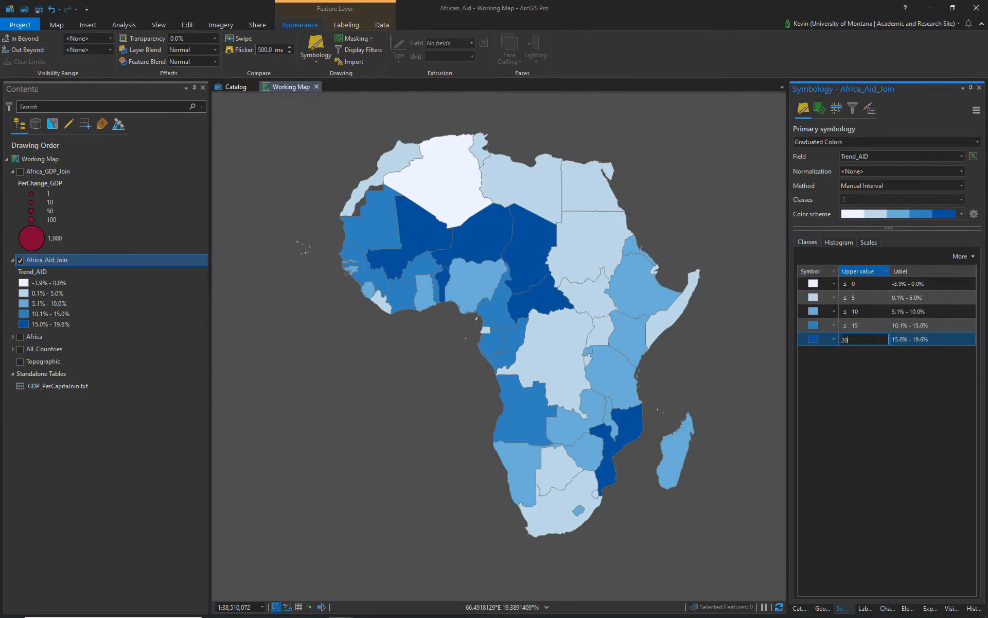
{"action": "left_click", "coordinate": [852, 391]}
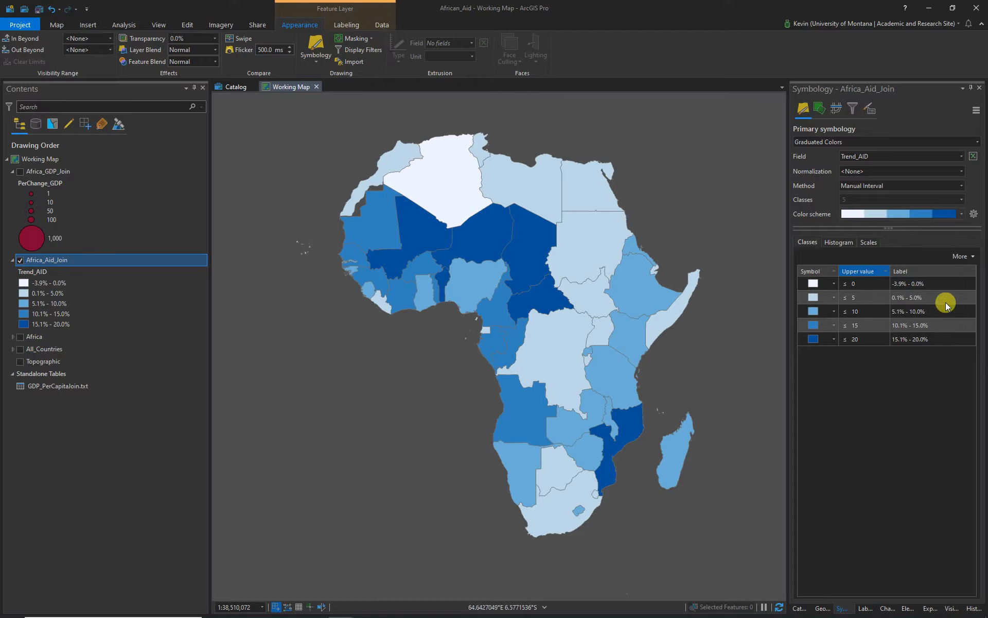
Step: Show the values out of range as an extra Trend_AID class and label it "No Data"
{"action": "left_click", "coordinate": [975, 257]}
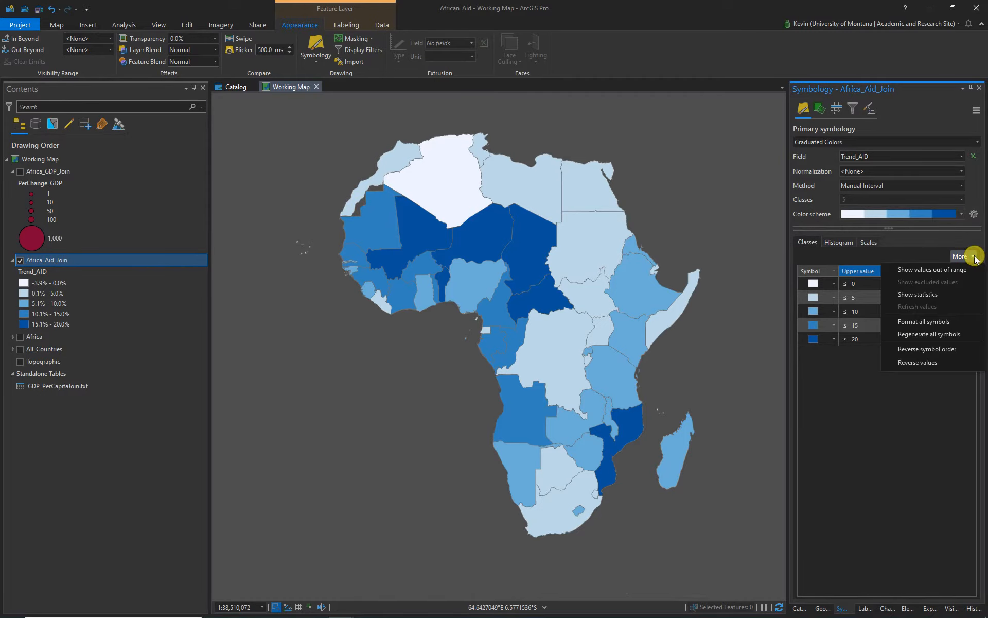
{"action": "left_click", "coordinate": [931, 269]}
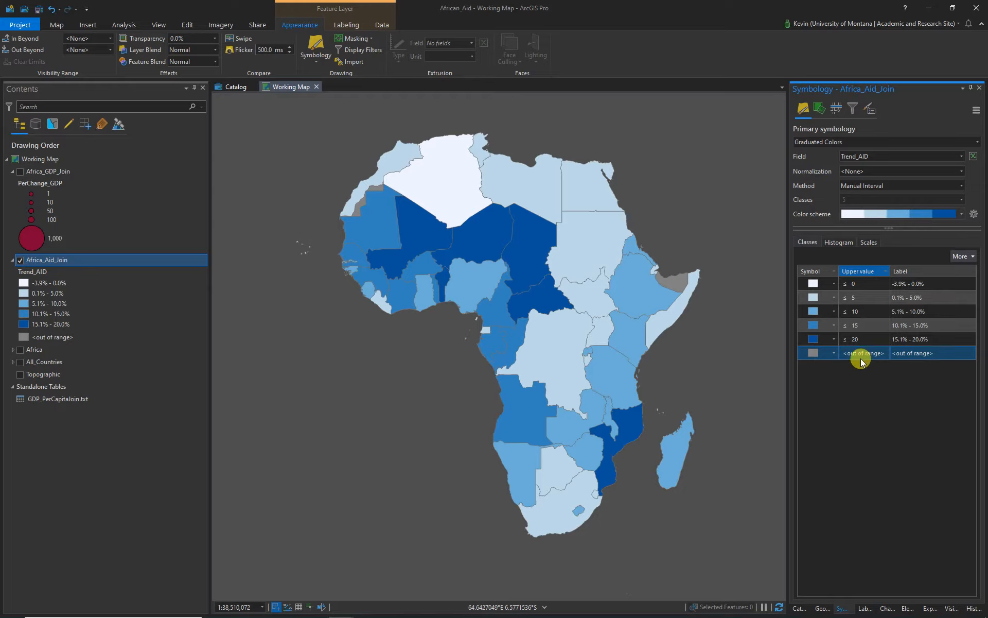
{"action": "left_click", "coordinate": [918, 355]}
{"action": "left_click", "coordinate": [917, 354]}
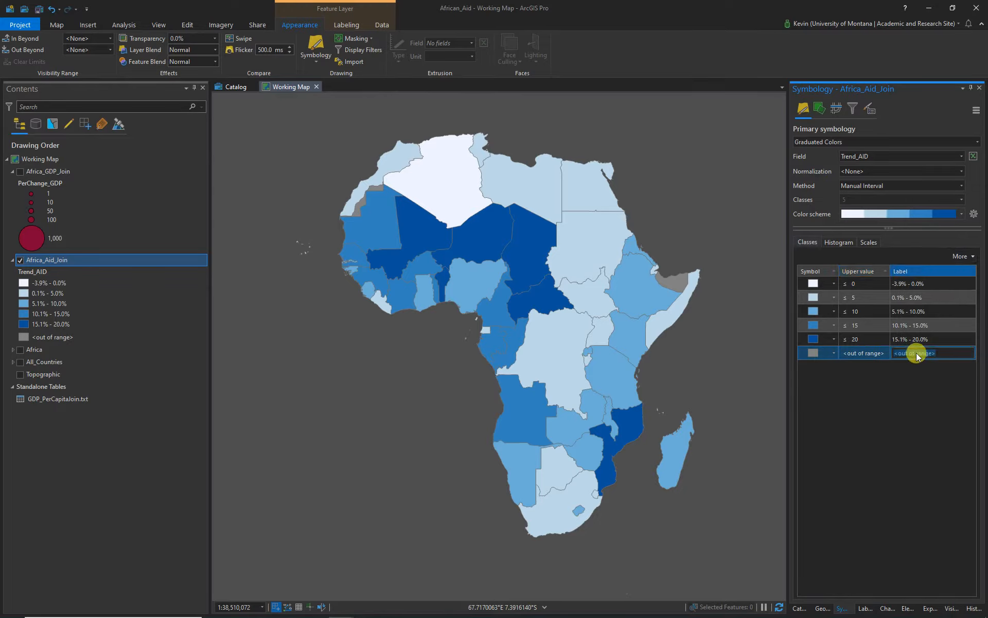
{"action": "type", "text": "No Data"}
{"action": "left_click", "coordinate": [835, 383]}
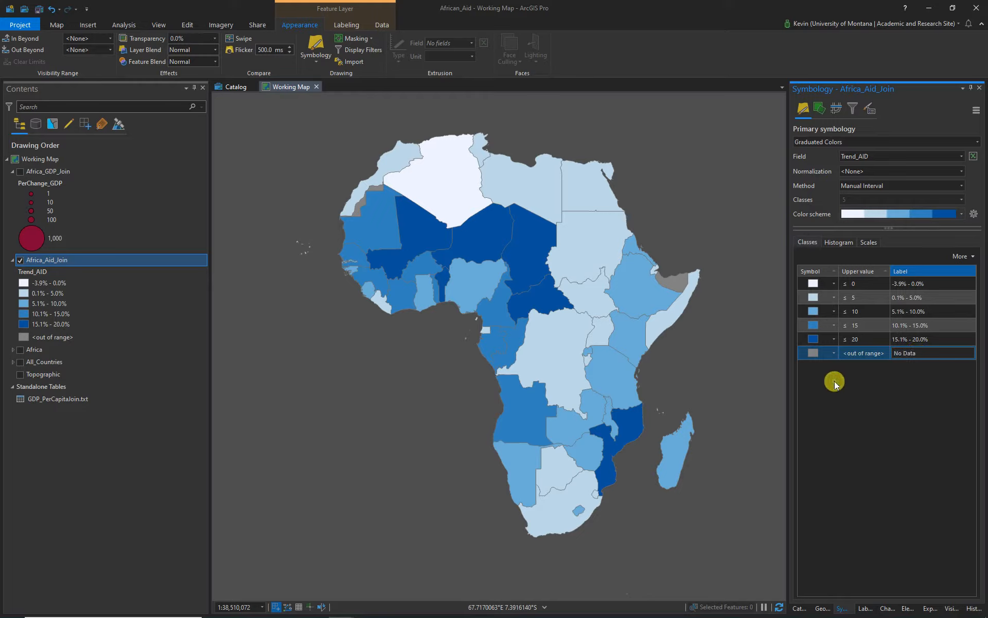
Step: Apply the Vertical Hatch Fill gallery symbol to the No Data class
{"action": "left_click", "coordinate": [815, 351]}
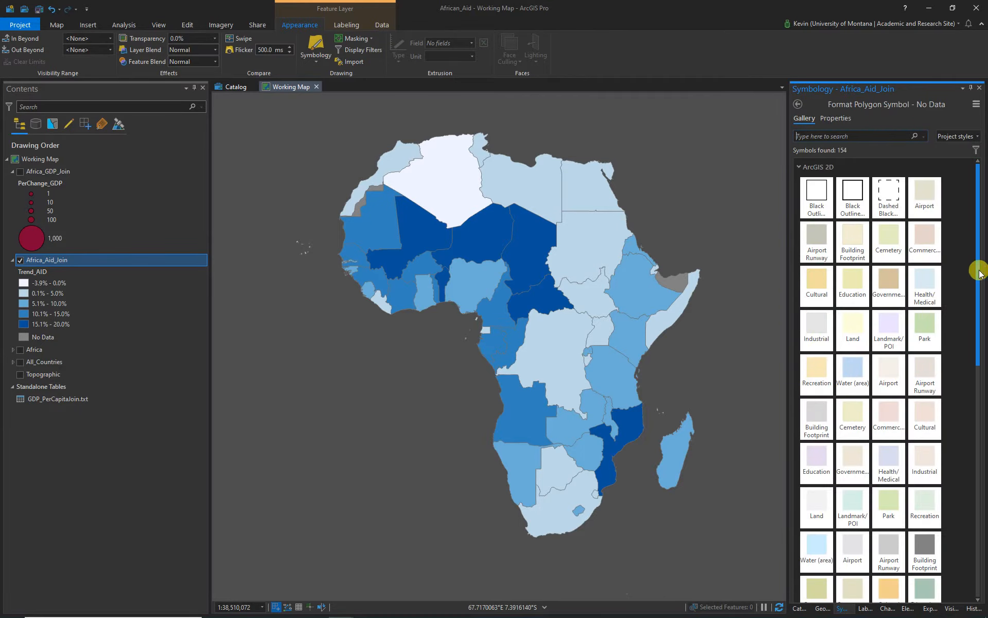
{"action": "mouse_move", "coordinate": [977, 181]}
{"action": "left_mouse_down"}
{"action": "mouse_move", "coordinate": [982, 493]}
{"action": "mouse_move", "coordinate": [983, 461]}
{"action": "left_mouse_up"}
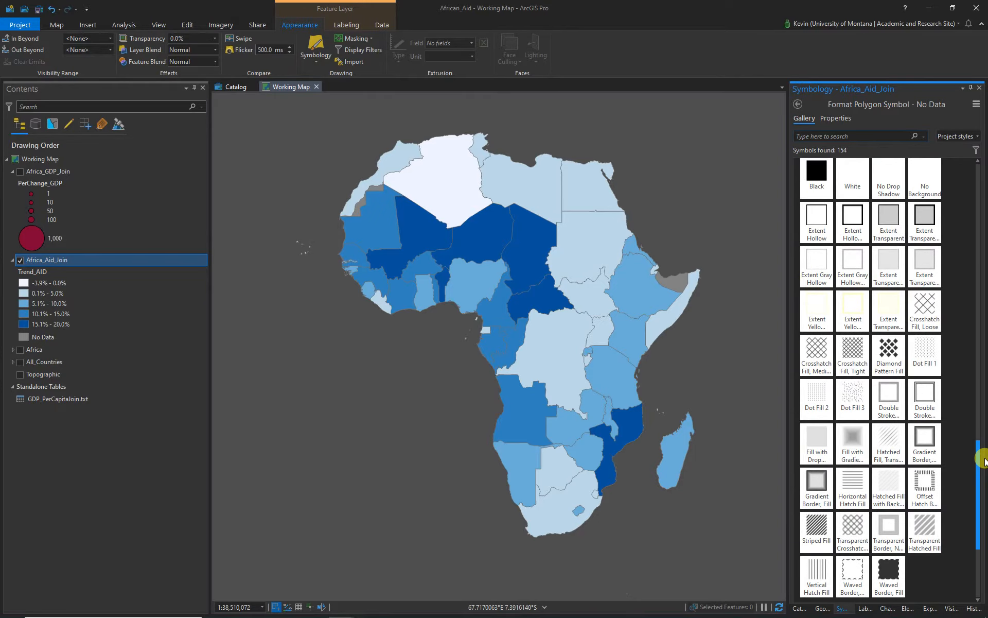
{"action": "left_click_drag", "start_coordinate": [983, 460], "coordinate": [983, 464]}
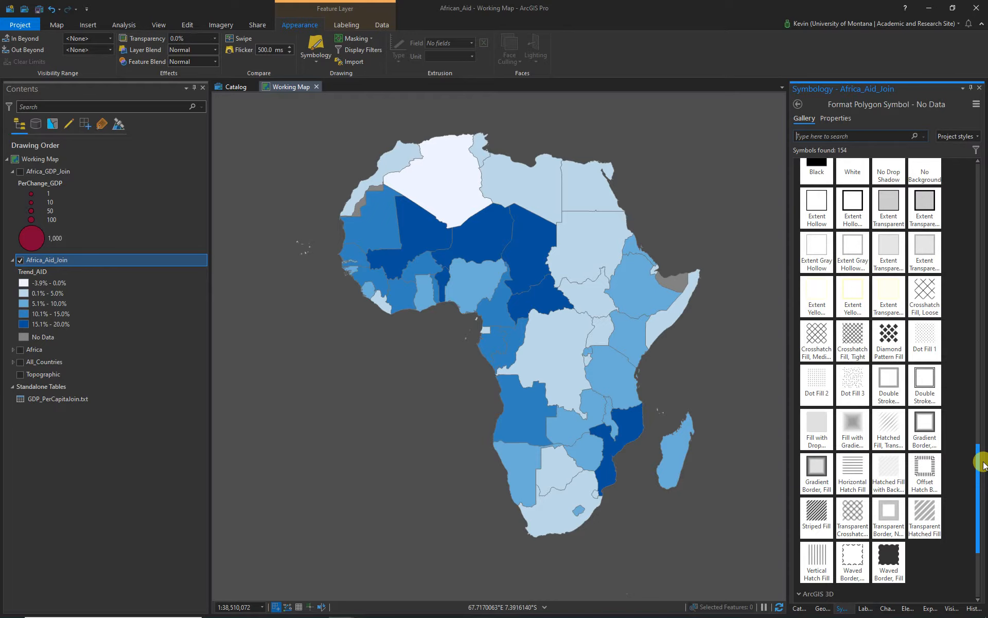
{"action": "left_click", "coordinate": [816, 561]}
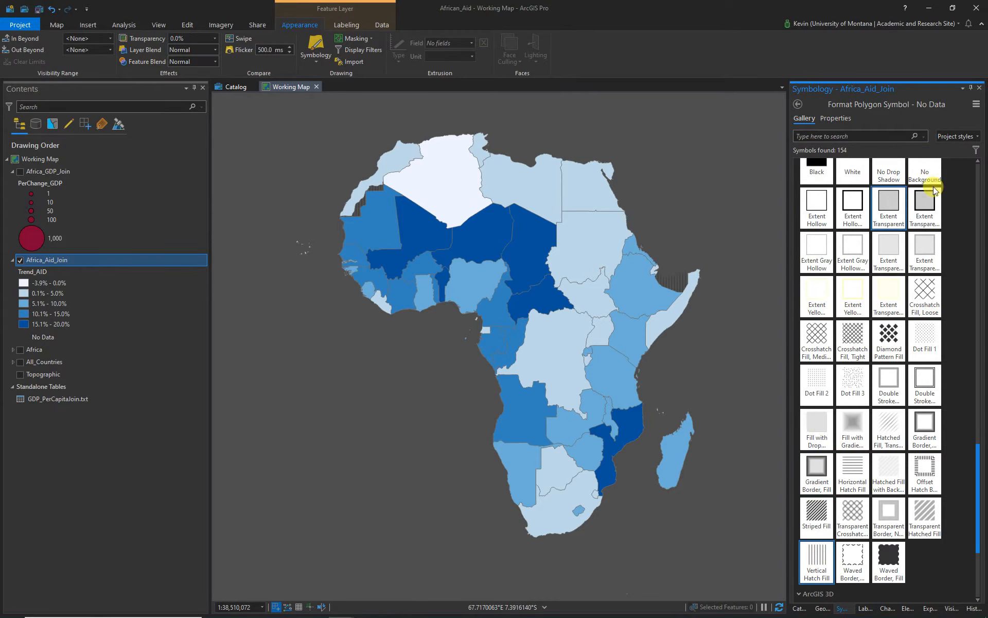
Step: Set both the outline color and the hatch color of the No Data symbol to orange and apply the changes
{"action": "left_click", "coordinate": [848, 118]}
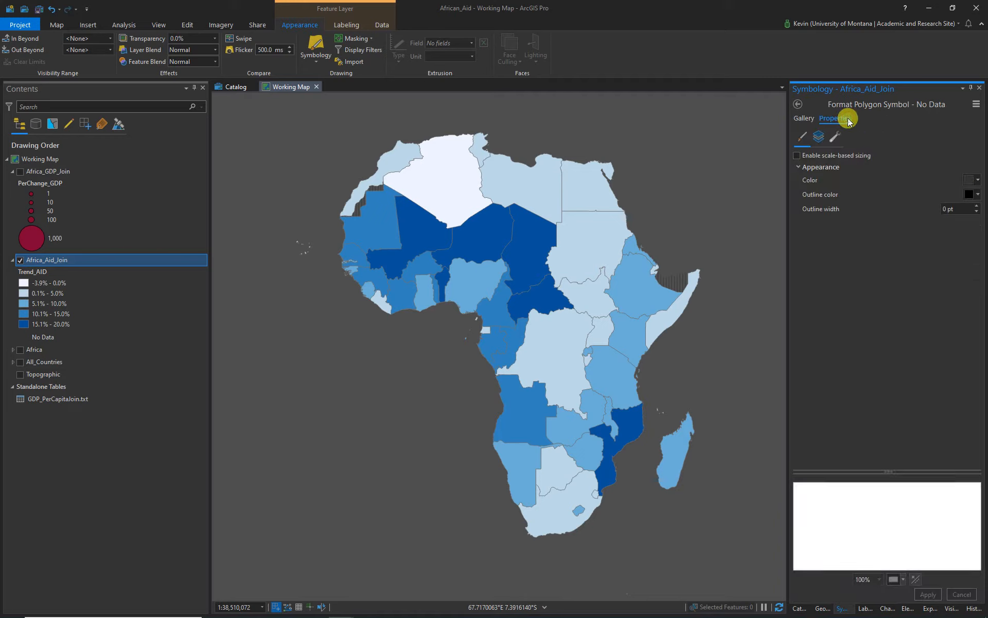
{"action": "left_click", "coordinate": [977, 196]}
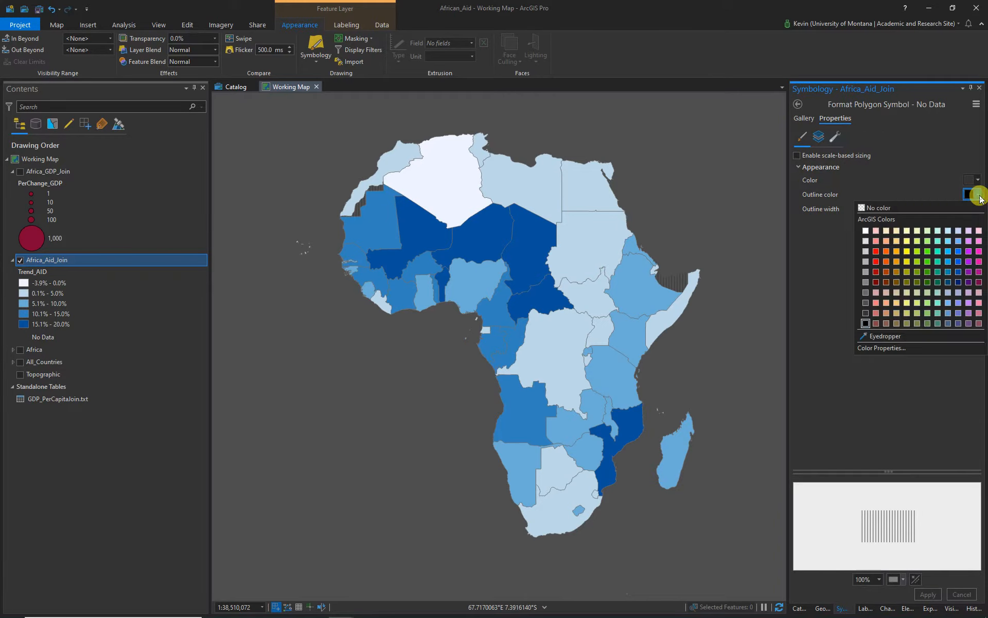
{"action": "left_click", "coordinate": [897, 262]}
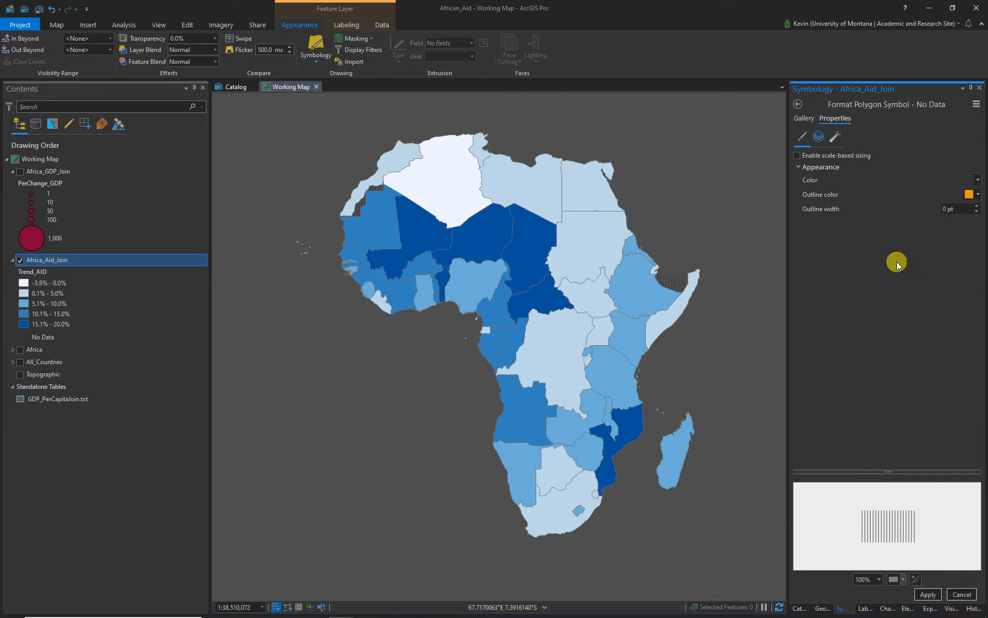
{"action": "left_click", "coordinate": [928, 595]}
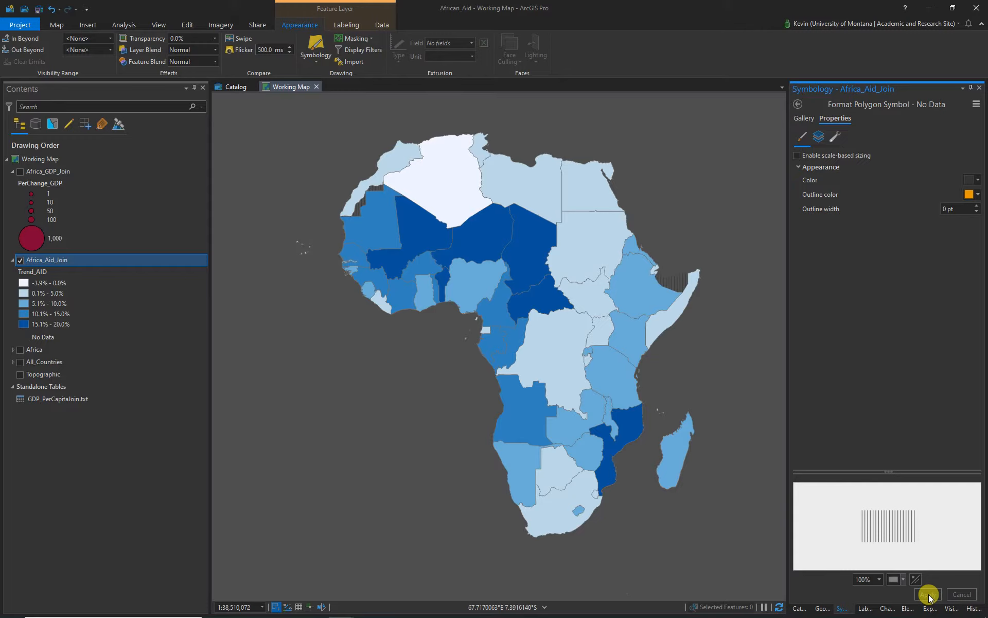
{"action": "left_click", "coordinate": [977, 181]}
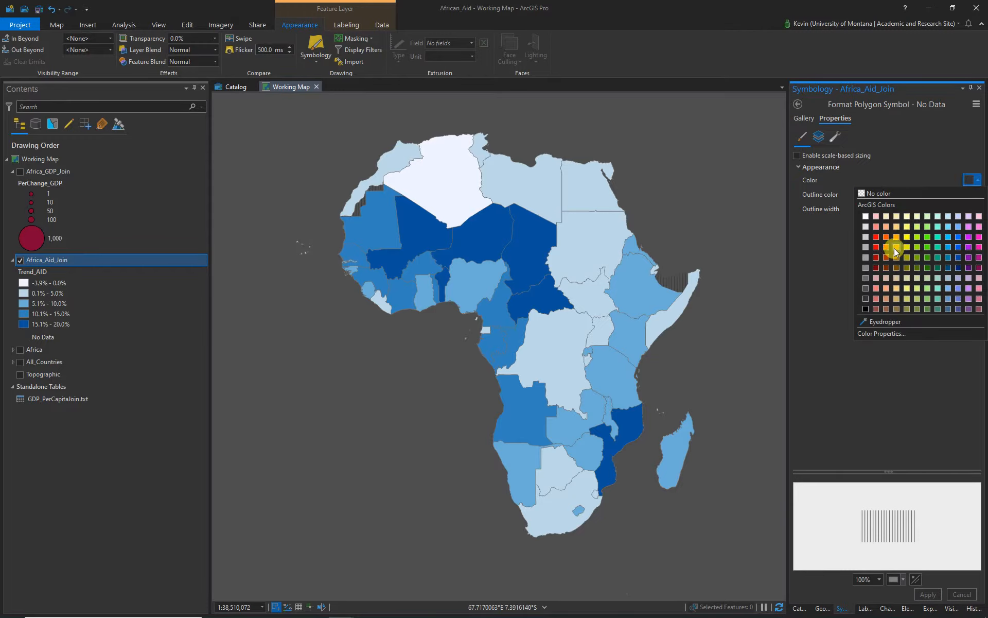
{"action": "left_click", "coordinate": [896, 249]}
{"action": "left_click", "coordinate": [928, 594]}
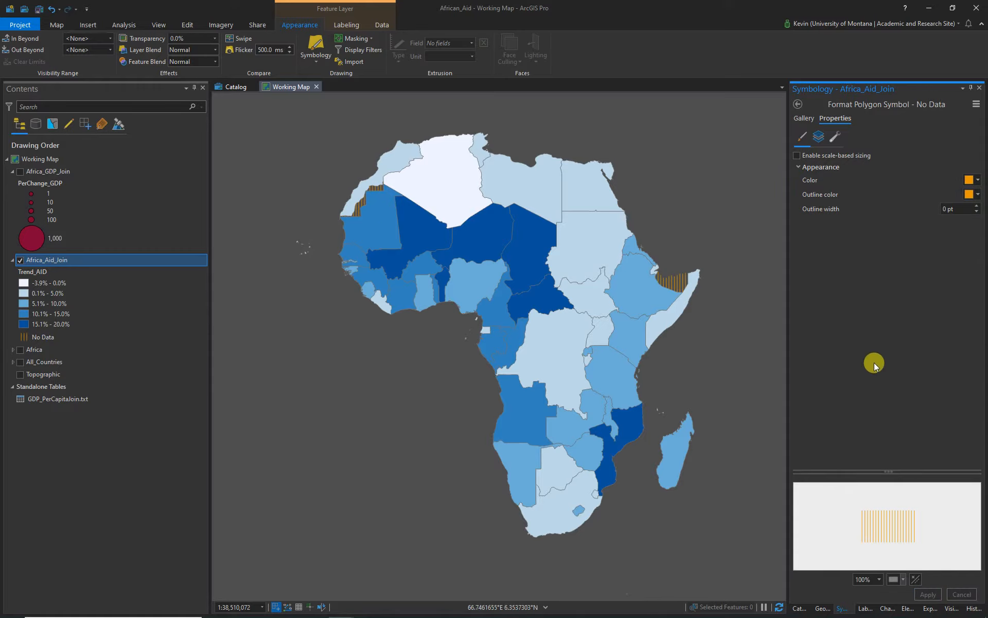
{"action": "left_click", "coordinate": [797, 104]}
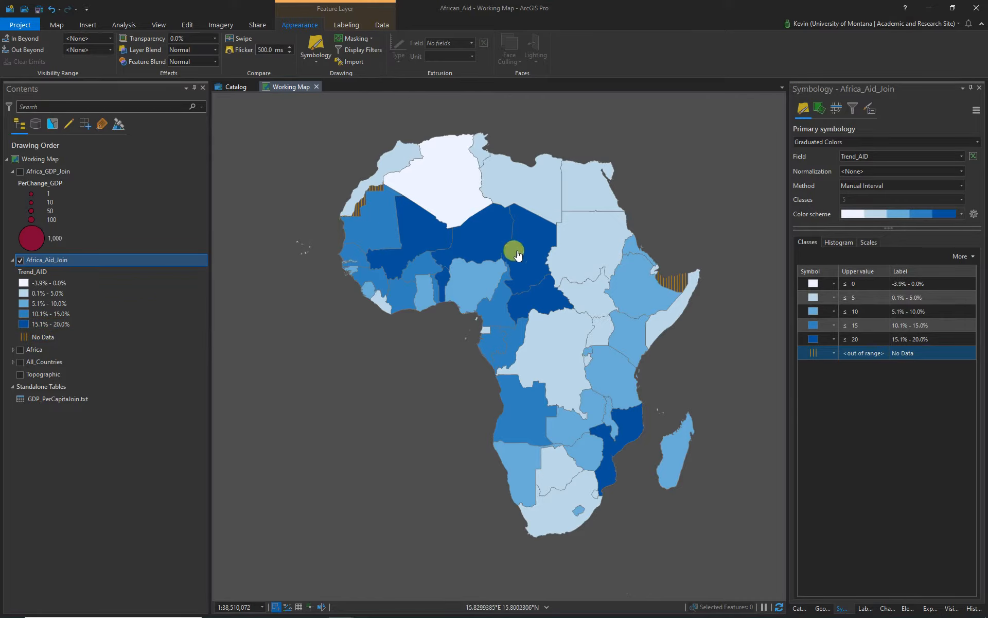
Step: Turn on the Africa_GDP_Join layer and show the statistics for its PerChange_GDP symbology
{"action": "left_click", "coordinate": [20, 172]}
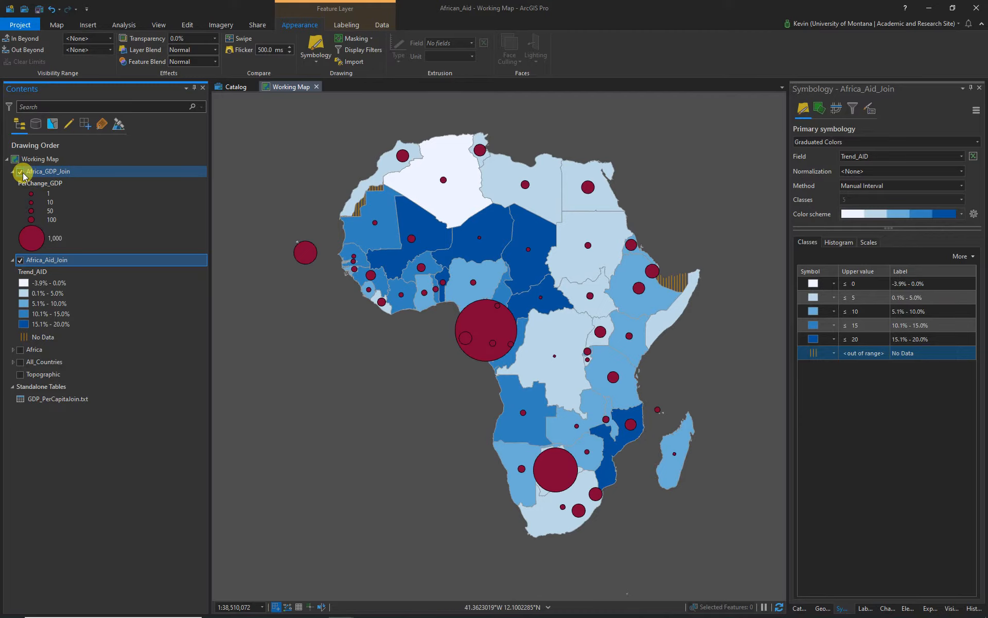
{"action": "left_click", "coordinate": [42, 172]}
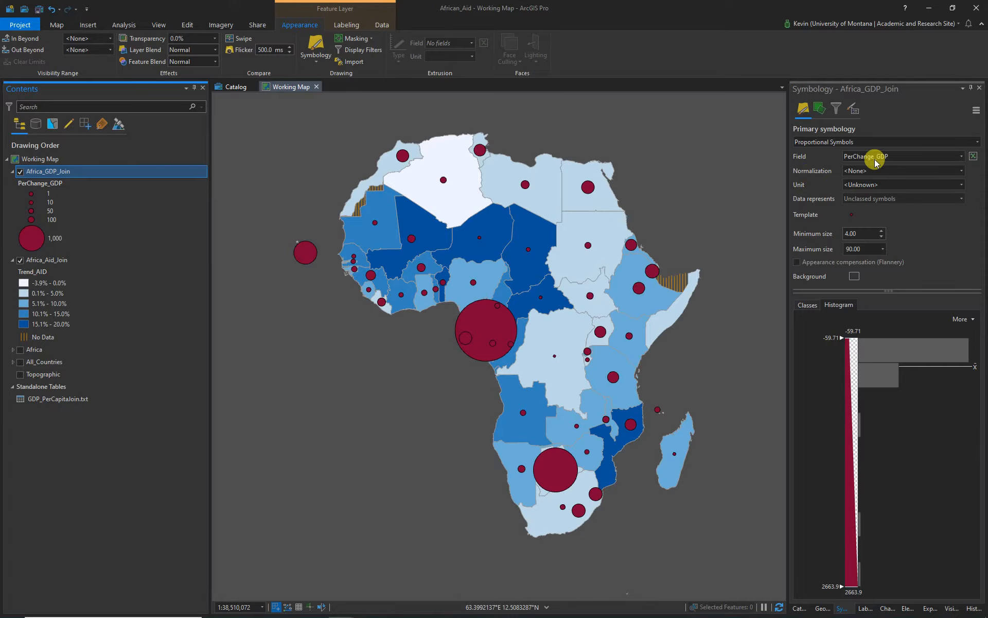
{"action": "left_click", "coordinate": [808, 305]}
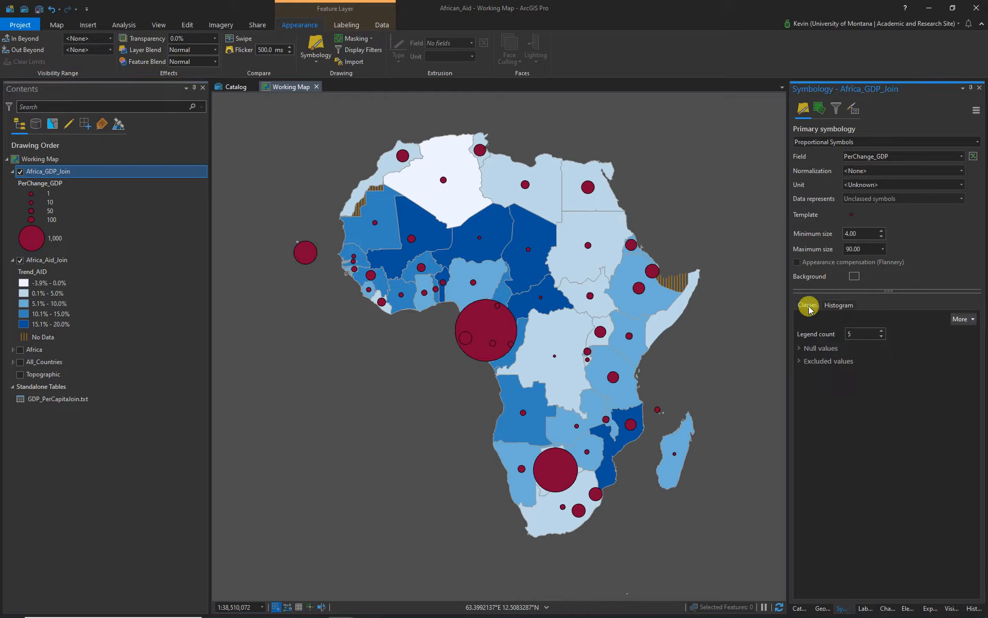
{"action": "left_click", "coordinate": [960, 319]}
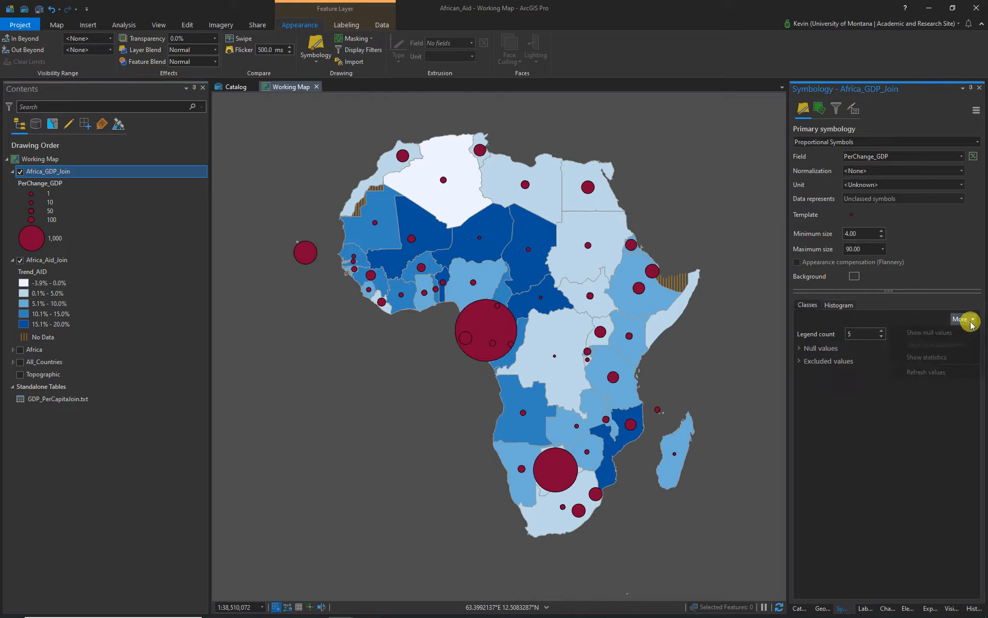
{"action": "left_click", "coordinate": [930, 355]}
{"action": "left_click", "coordinate": [909, 584]}
{"action": "left_click", "coordinate": [896, 574]}
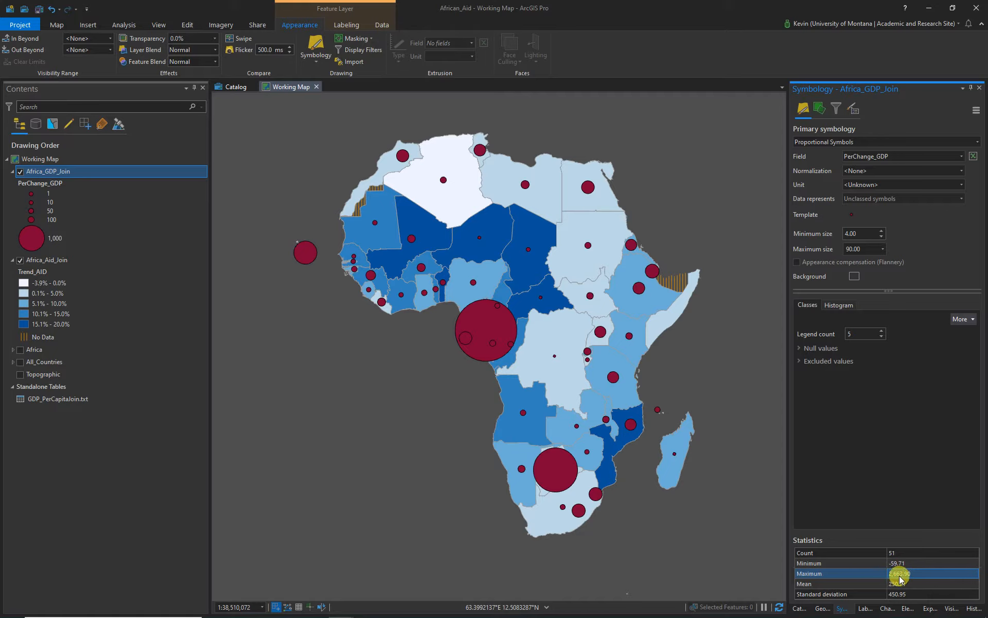
Step: Try Trend_GDP as the proportional symbol field, and switch the Africa_GDP_Join symbology to Graduated Symbols
{"action": "left_click", "coordinate": [961, 156]}
{"action": "left_click", "coordinate": [872, 178]}
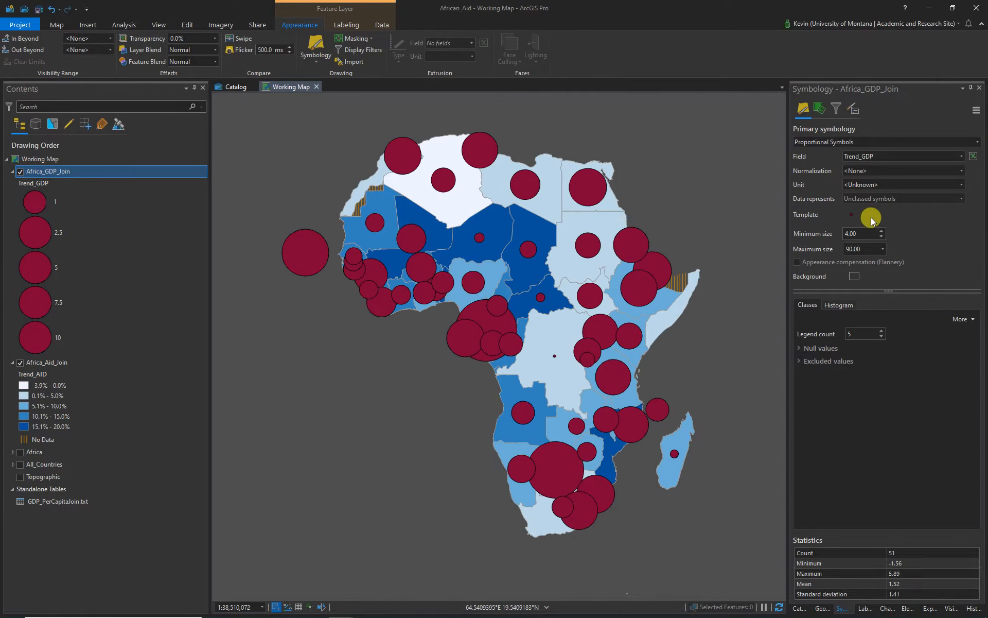
{"action": "left_click", "coordinate": [980, 145]}
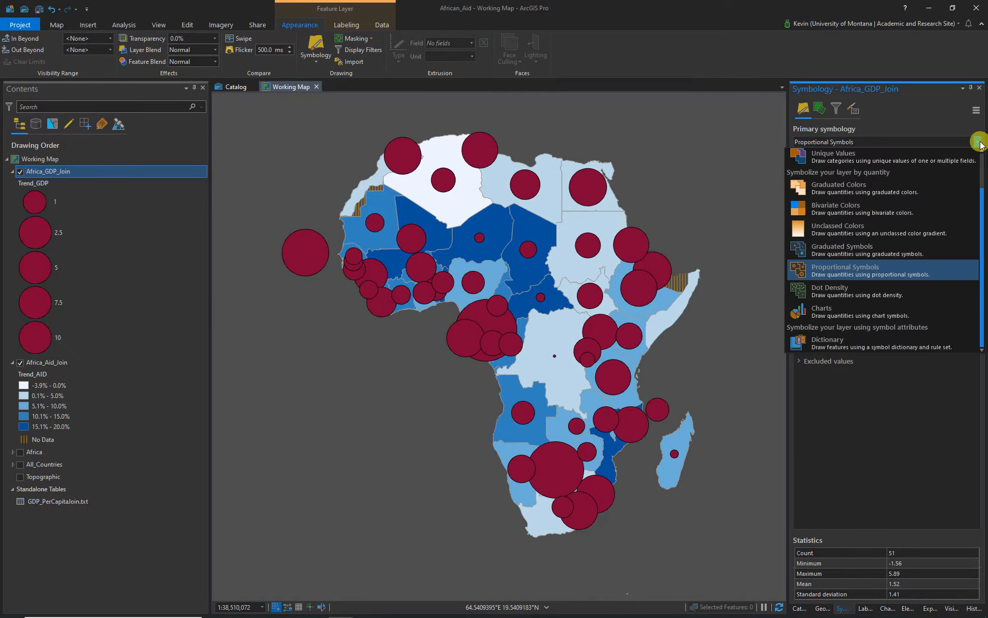
{"action": "left_click", "coordinate": [855, 251]}
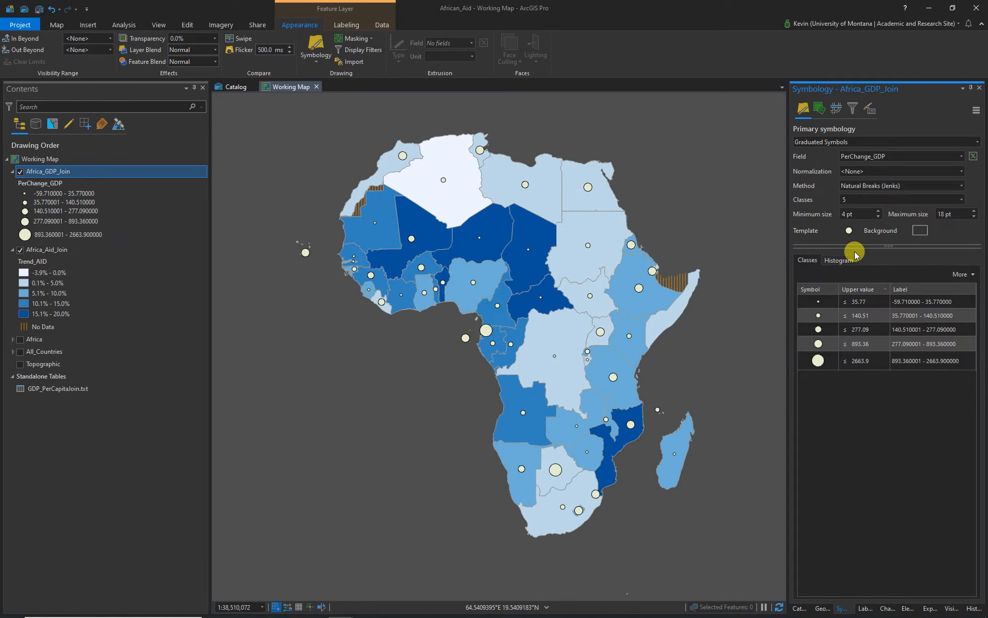
{"action": "left_click", "coordinate": [857, 315]}
{"action": "left_click", "coordinate": [924, 367]}
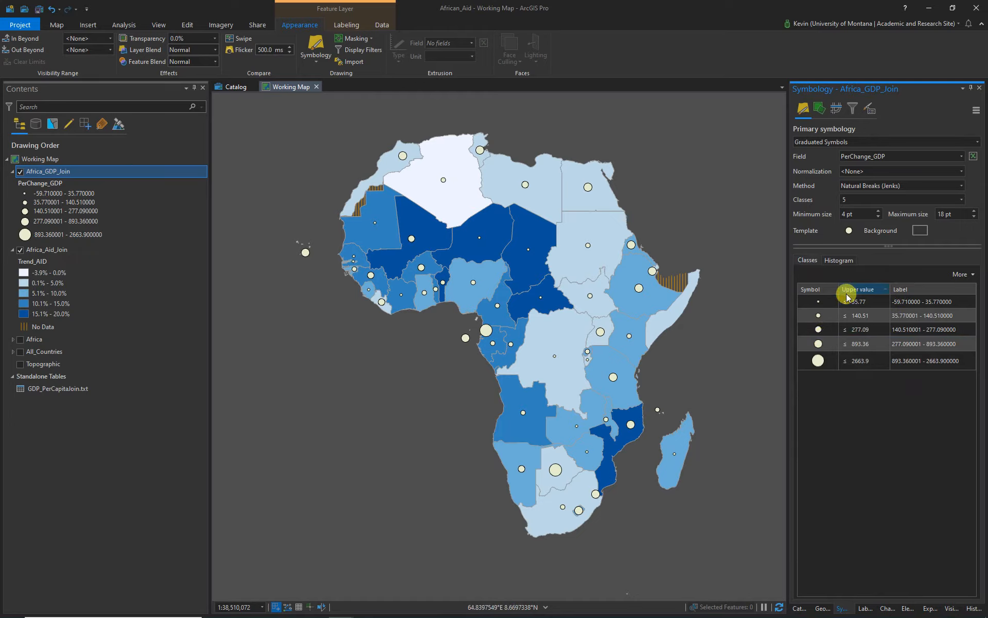
Step: Apply the Centered Sphere symbol from the ArcGIS 3D gallery as the graduated symbols' template
{"action": "left_click", "coordinate": [851, 233]}
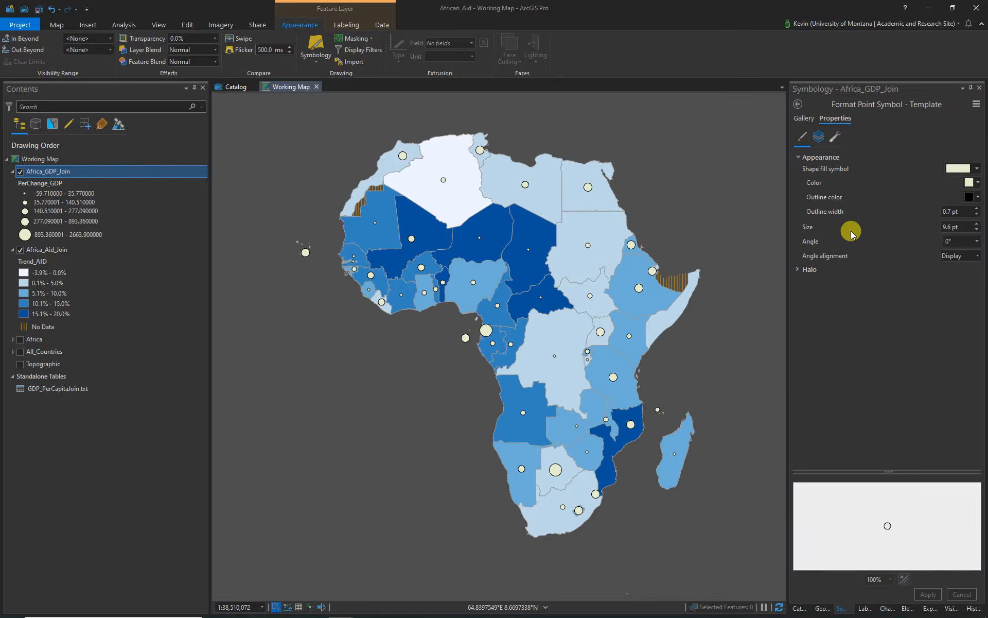
{"action": "left_click", "coordinate": [808, 120]}
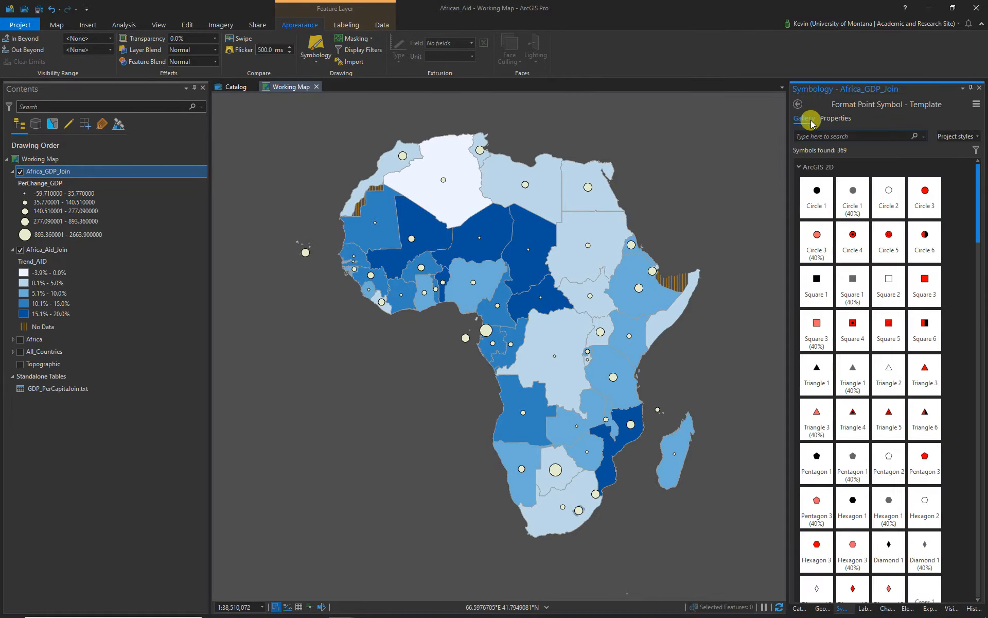
{"action": "left_click_drag", "start_coordinate": [977, 192], "coordinate": [981, 583]}
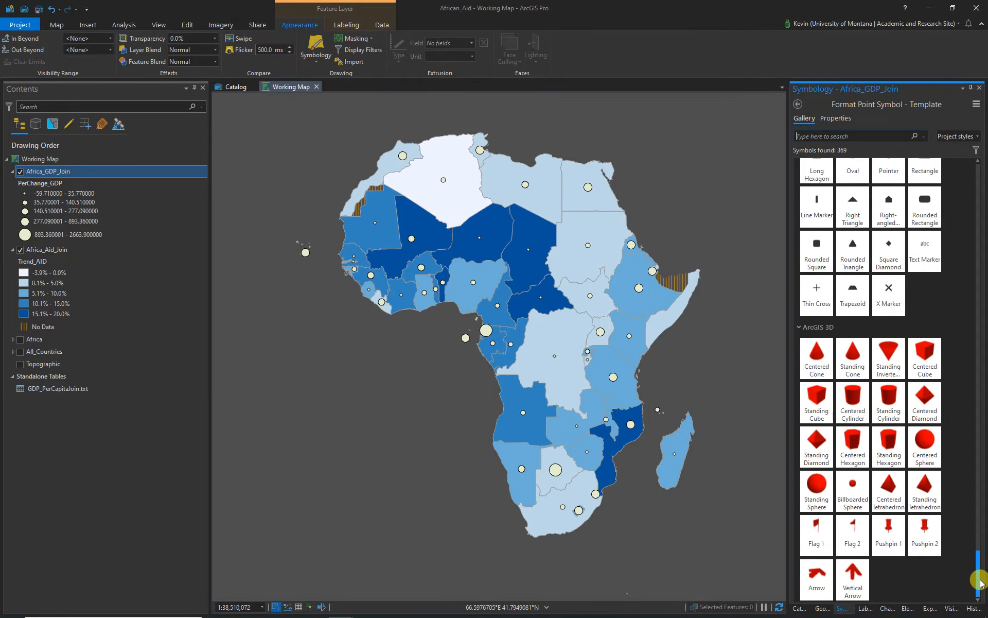
{"action": "left_click", "coordinate": [924, 443]}
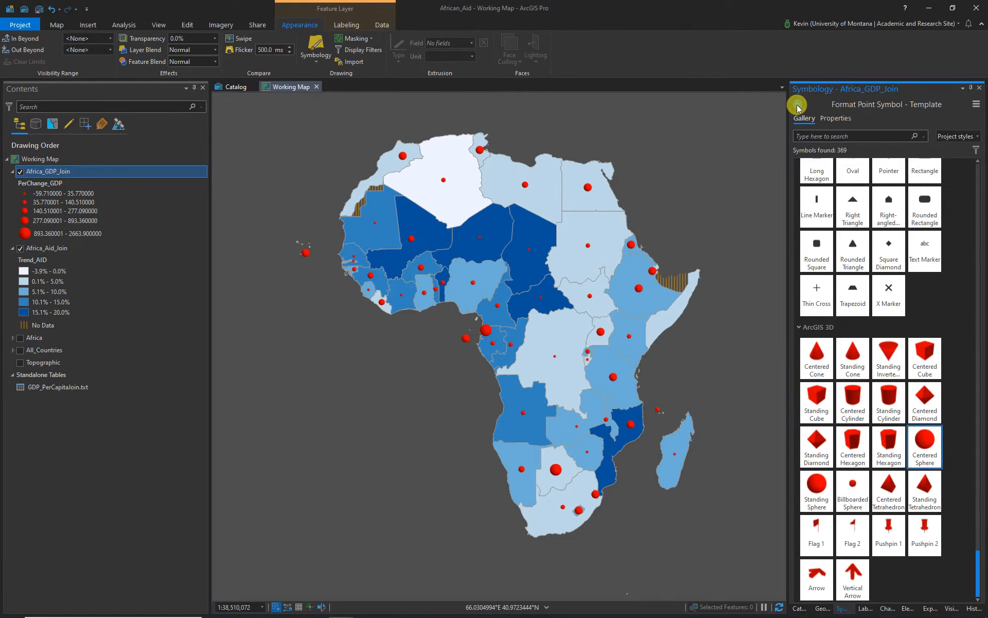
{"action": "left_click", "coordinate": [799, 106]}
{"action": "left_click", "coordinate": [818, 316]}
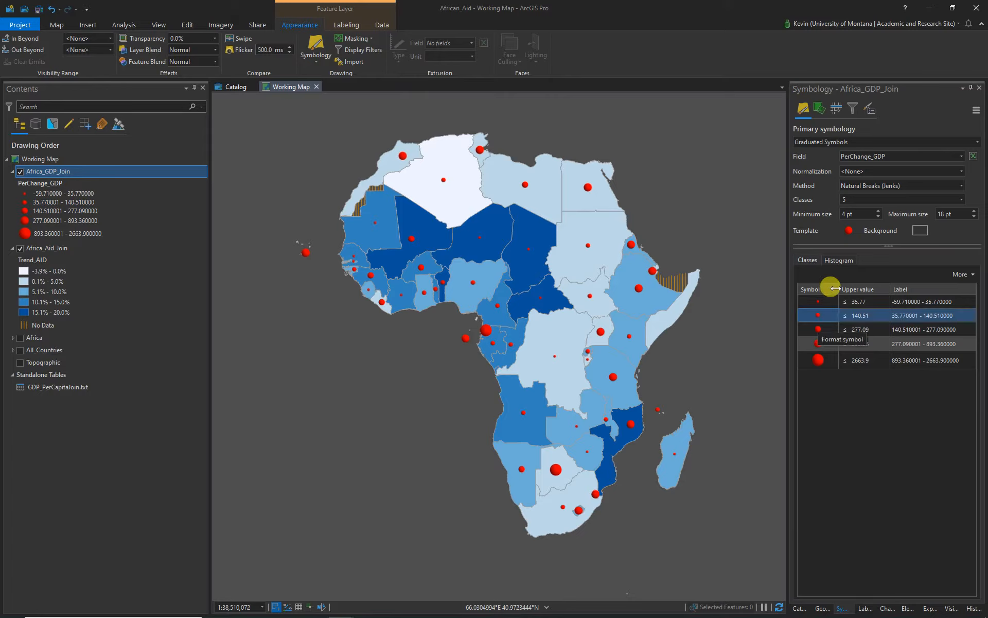
Step: Set the graduated symbols' maximum size to 30 pt and their minimum size to 6 pt
{"action": "left_click", "coordinate": [857, 214]}
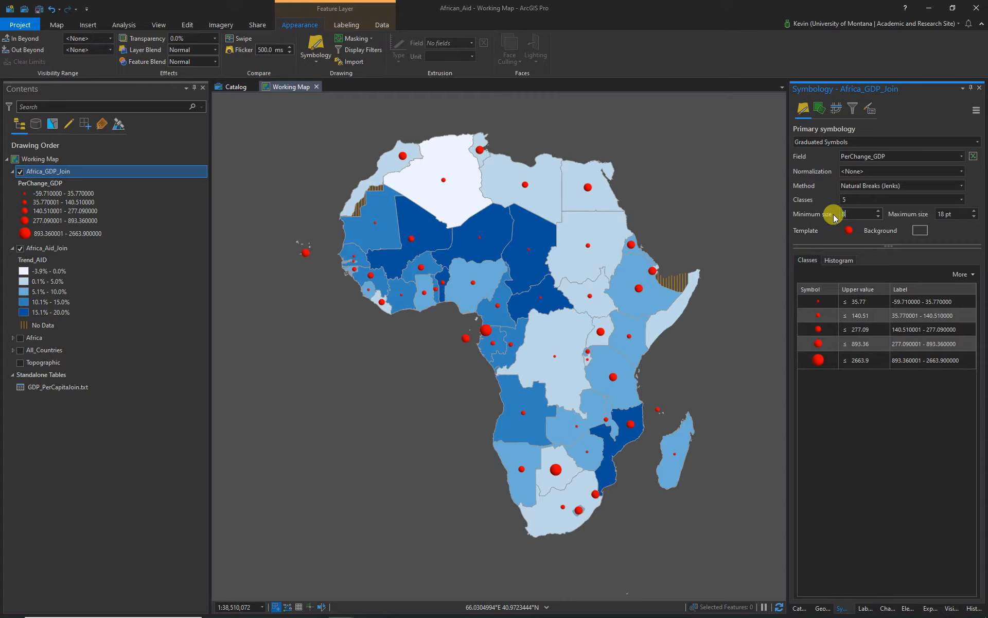
{"action": "key", "text": "Return"}
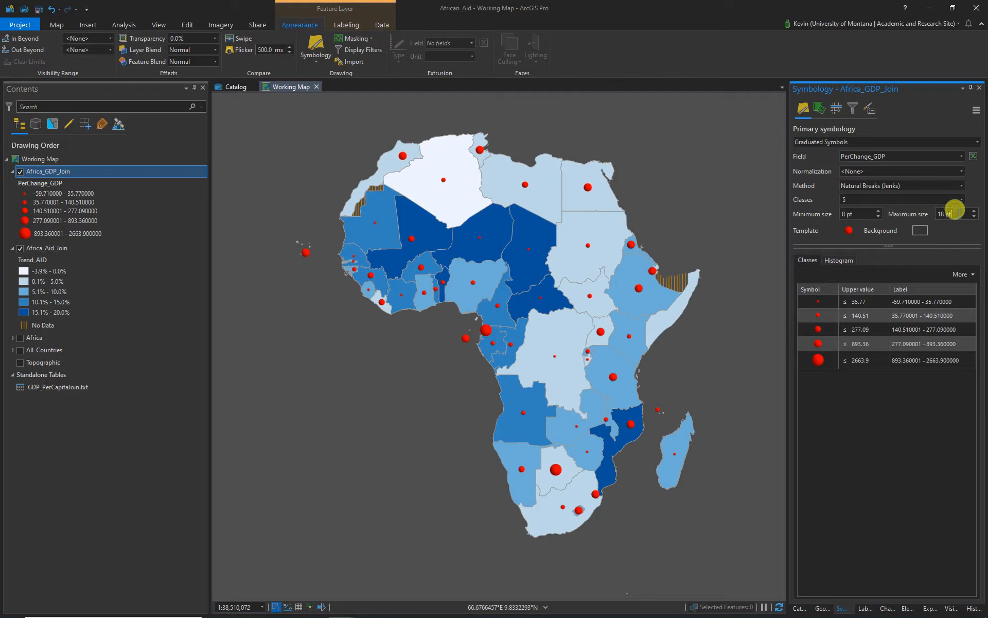
{"action": "left_click_drag", "start_coordinate": [955, 210], "coordinate": [924, 212]}
{"action": "type", "text": "30"}
{"action": "key", "text": "Return"}
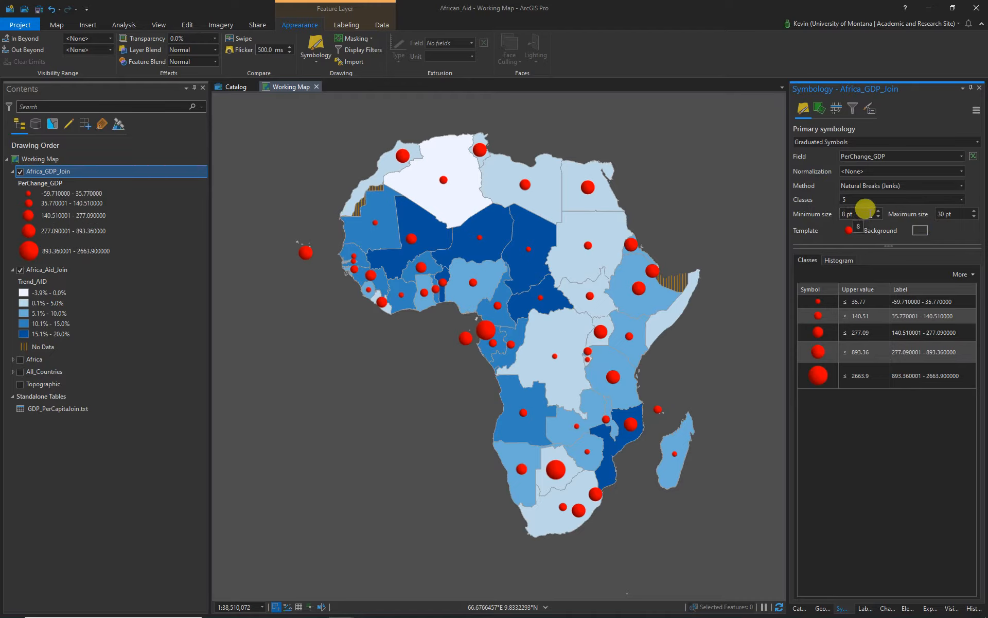
{"action": "double_click", "coordinate": [878, 217]}
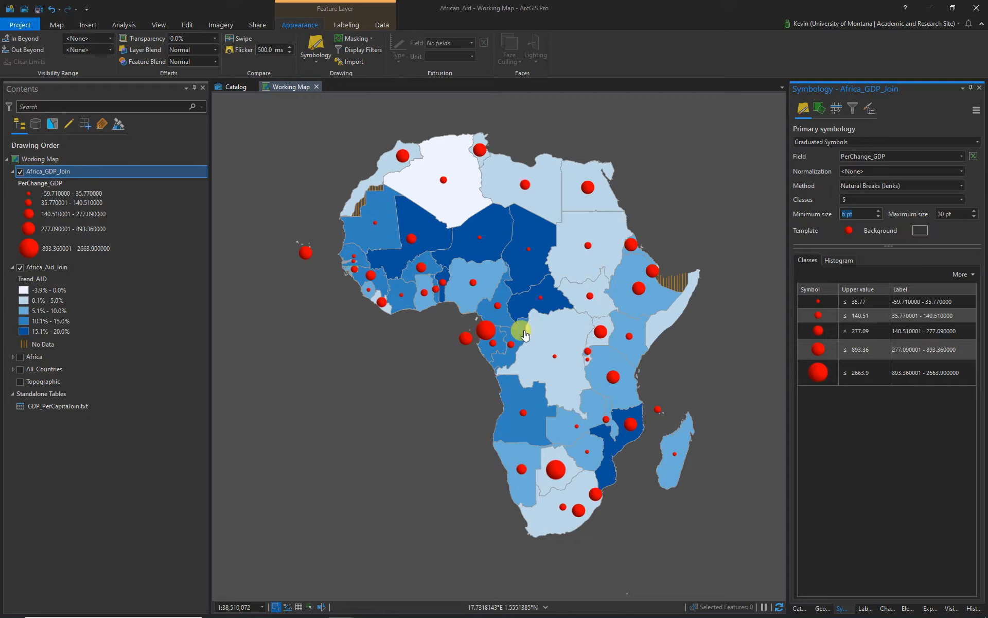
Step: Check the PerChange_GDP class breaks and histogram, and try the Geometric Interval and Equal Interval classification methods
{"action": "left_click", "coordinate": [884, 380]}
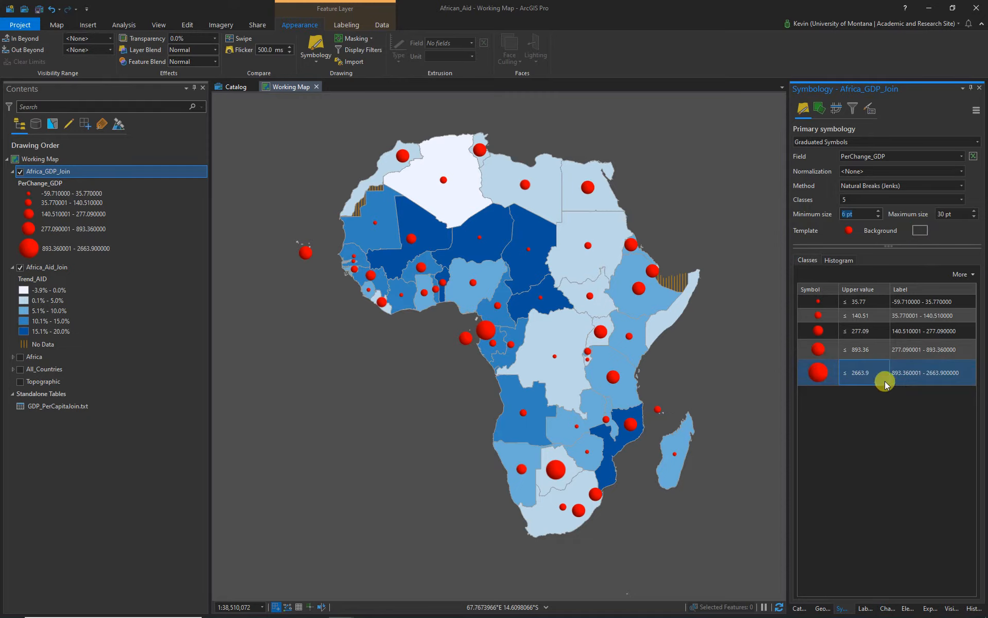
{"action": "left_click", "coordinate": [861, 301]}
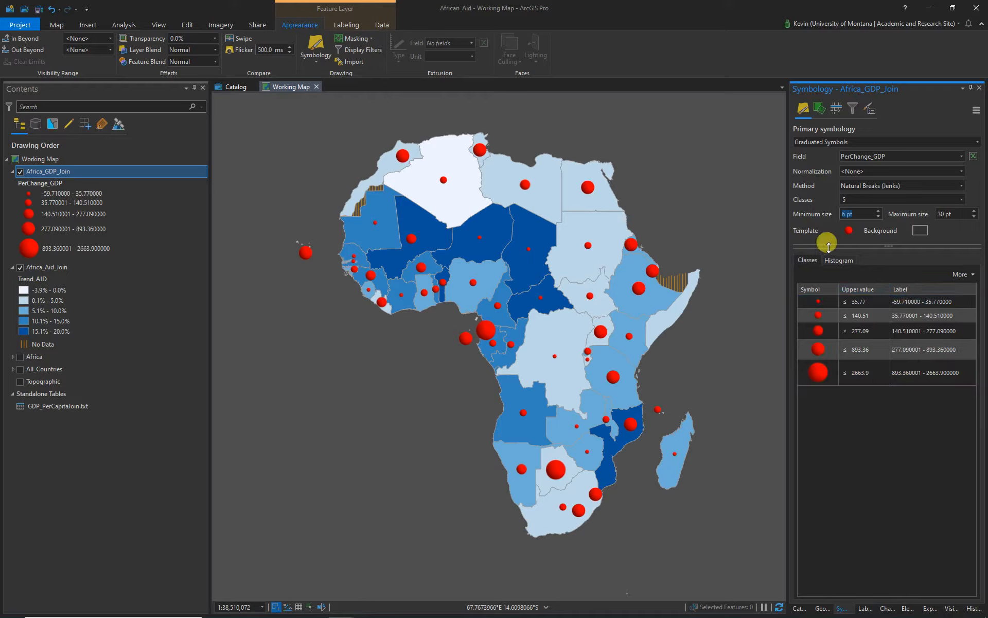
{"action": "left_click", "coordinate": [841, 260]}
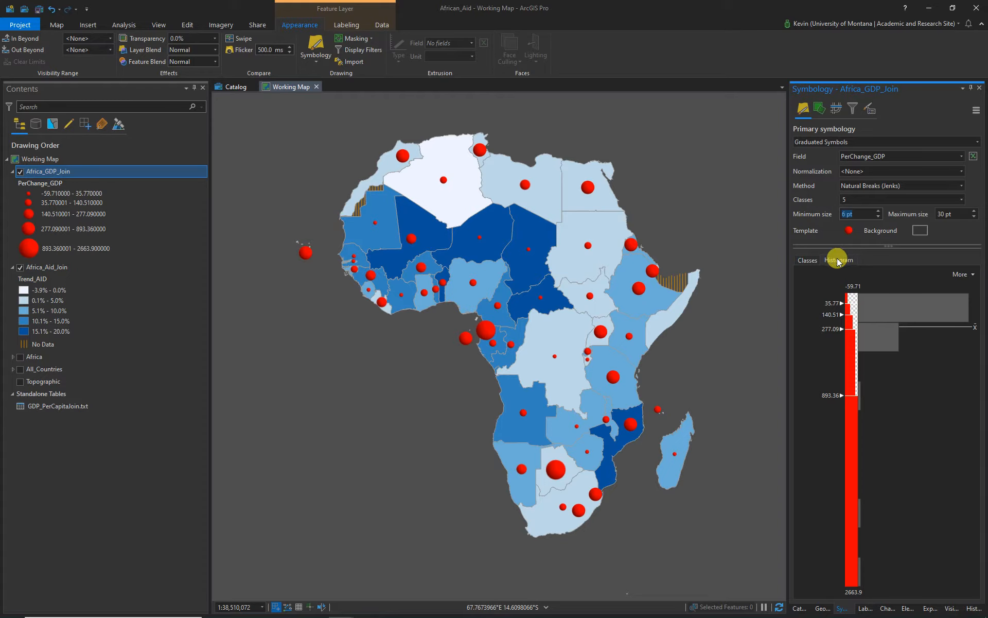
{"action": "left_click", "coordinate": [807, 260]}
{"action": "left_click", "coordinate": [962, 185]}
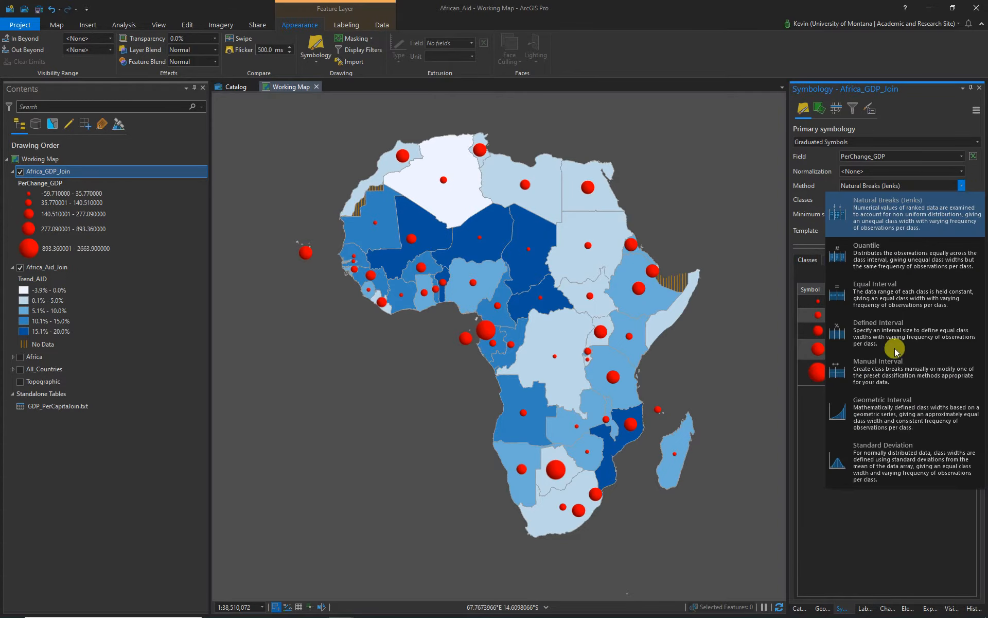
{"action": "left_click", "coordinate": [889, 417]}
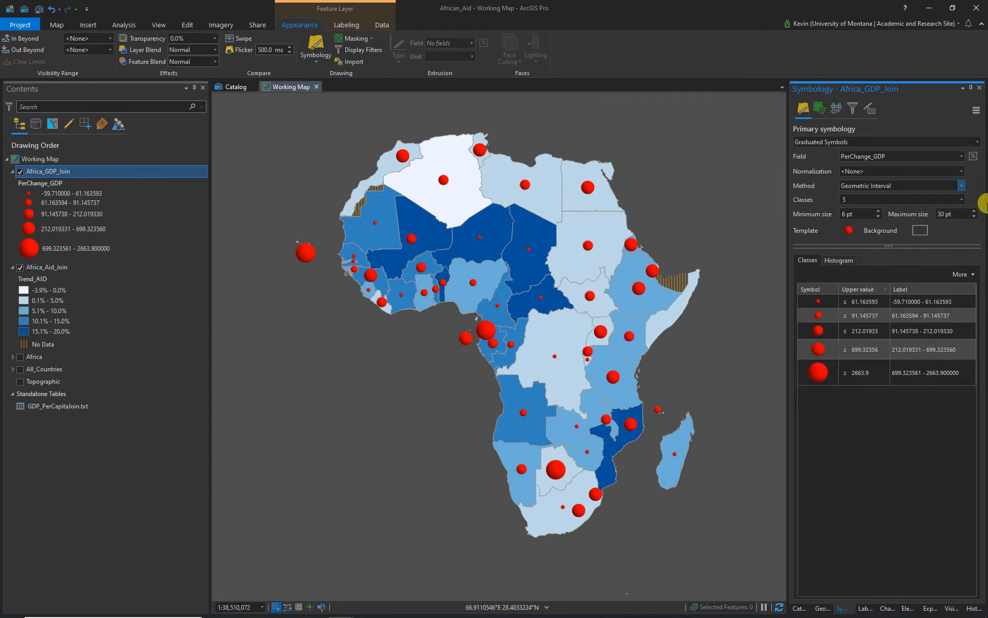
{"action": "left_click", "coordinate": [962, 185]}
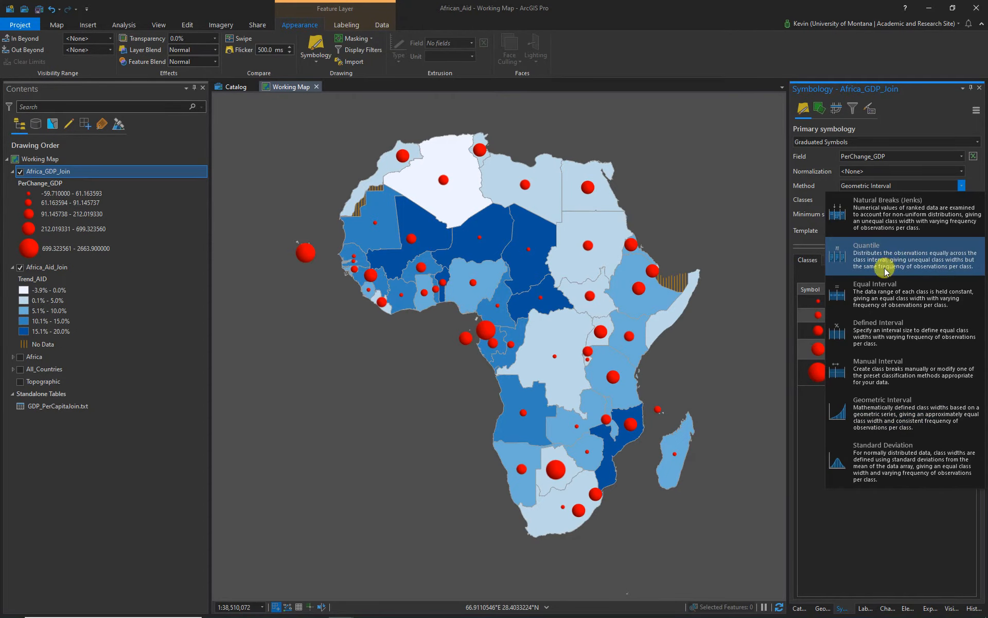
{"action": "left_click", "coordinate": [881, 291]}
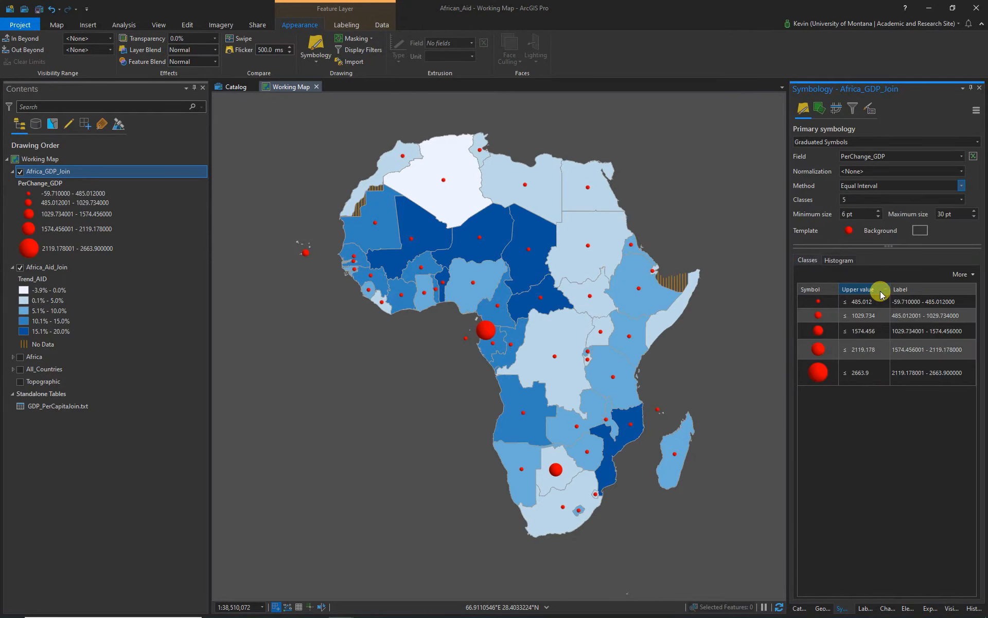
Step: Set the Africa_GDP_Join classification method to Quantile and its symbology field to Trend_GDP
{"action": "left_click", "coordinate": [962, 185]}
{"action": "left_click", "coordinate": [849, 255]}
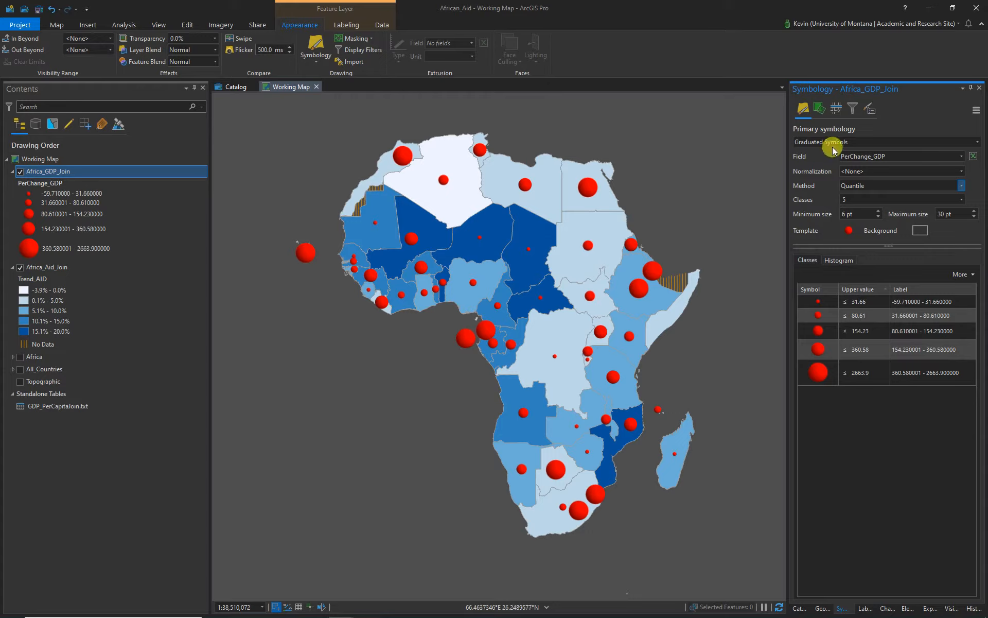
{"action": "left_click", "coordinate": [962, 157]}
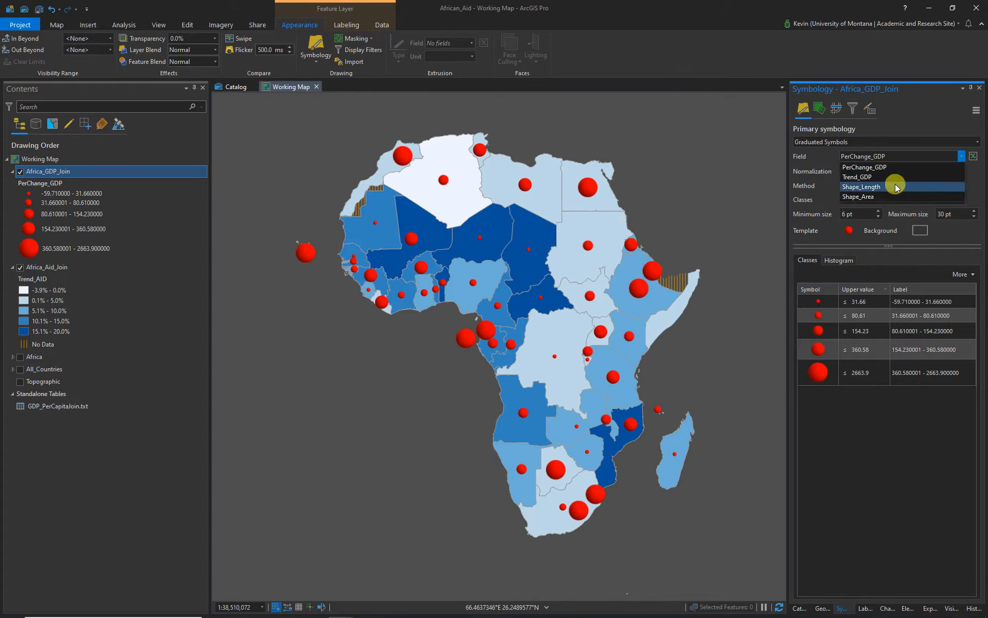
{"action": "left_click", "coordinate": [857, 176]}
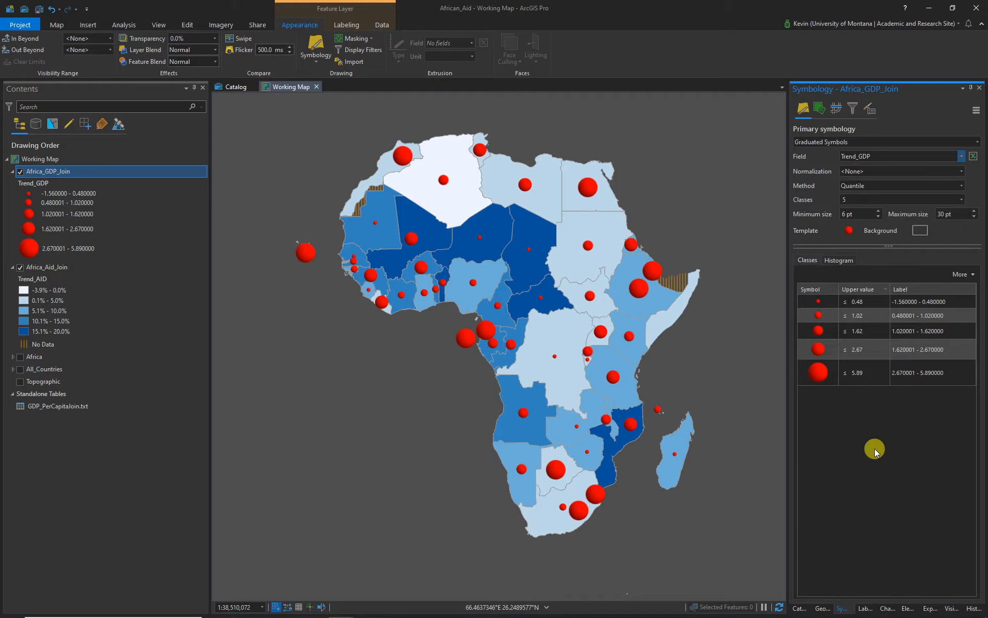
Step: Set the upper values of the two lowest Trend_GDP classes to 0 and 1.5
{"action": "left_click", "coordinate": [872, 382]}
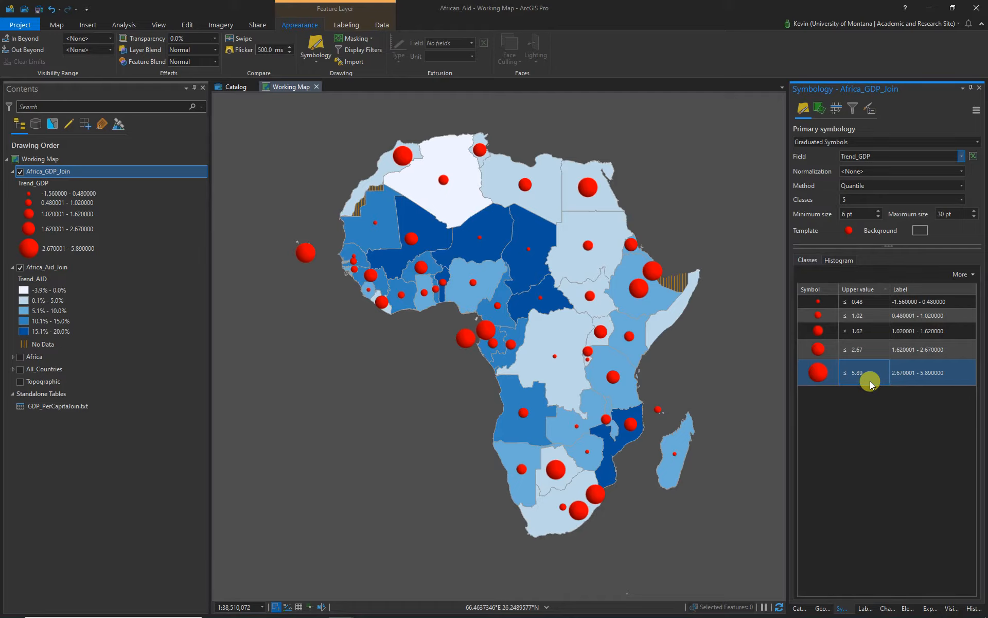
{"action": "double_click", "coordinate": [858, 302]}
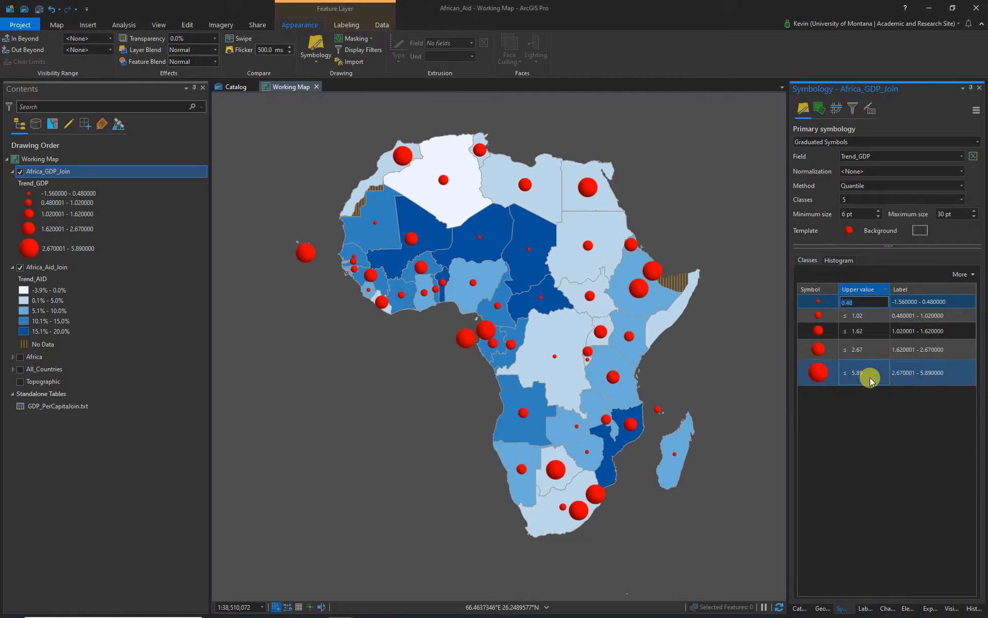
{"action": "type", "text": "0"}
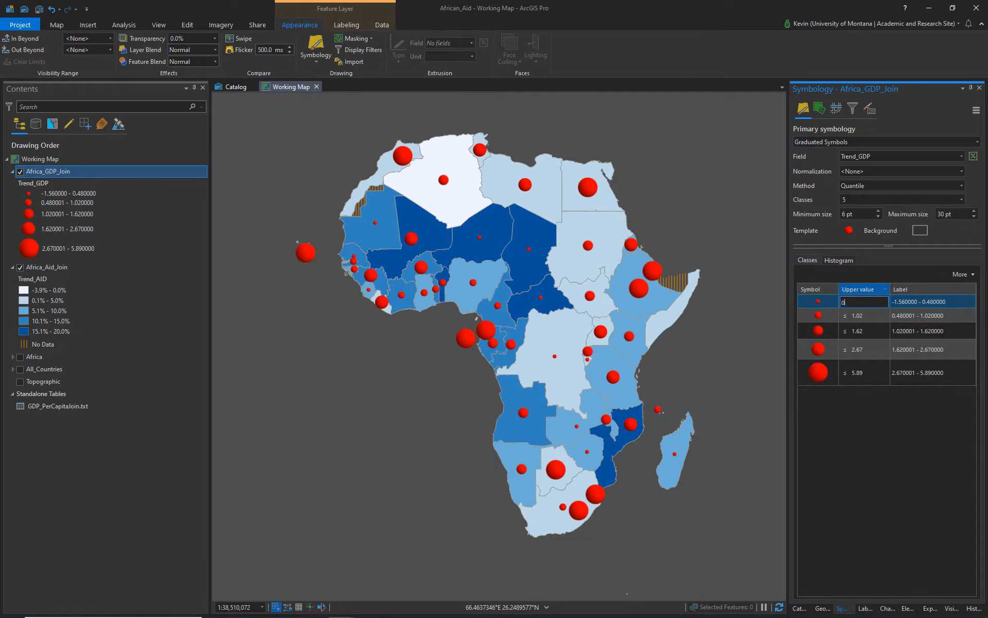
{"action": "left_click", "coordinate": [860, 308]}
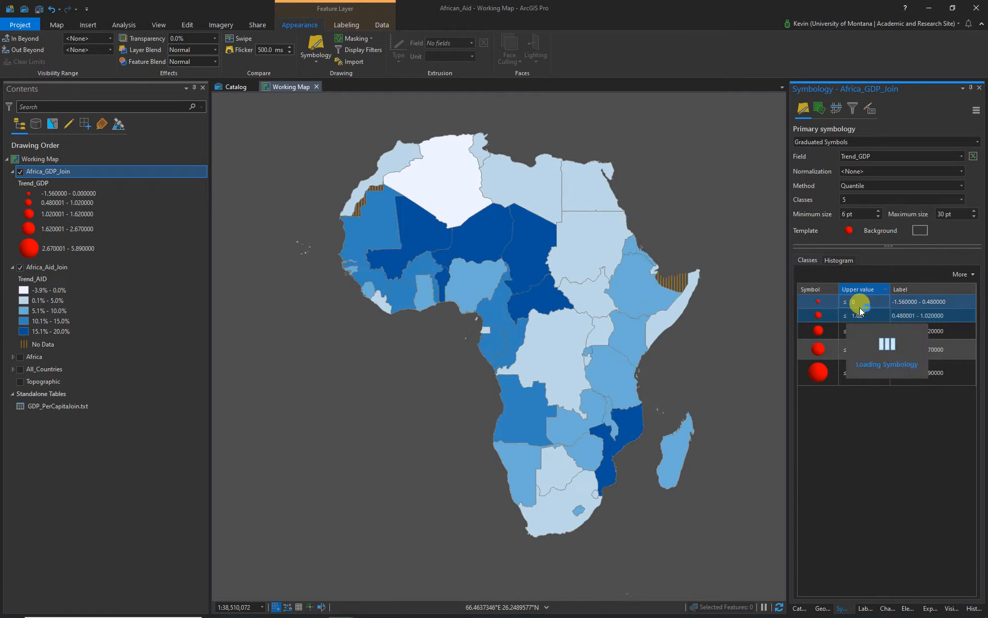
{"action": "left_click", "coordinate": [865, 315]}
{"action": "left_click", "coordinate": [860, 315]}
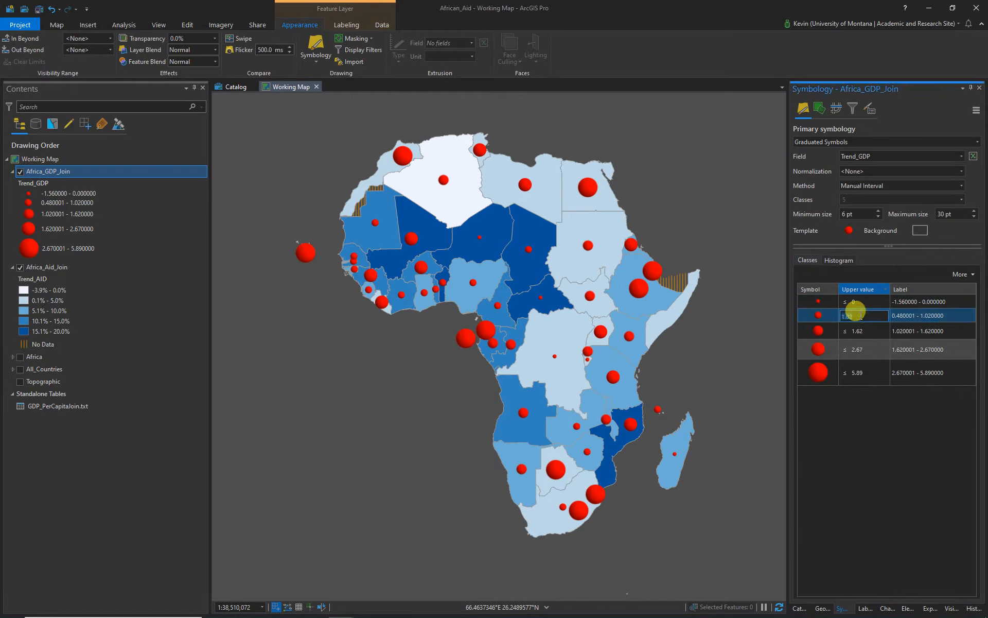
{"action": "type", "text": "1."}
{"action": "left_click", "coordinate": [861, 318]}
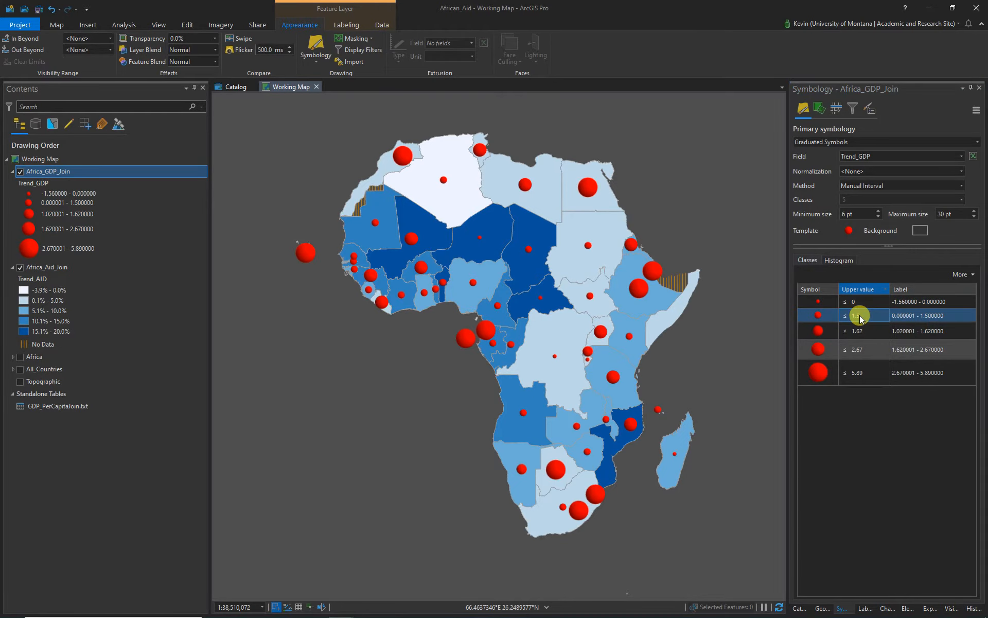
Step: Set the upper values of the third and fourth Trend_GDP classes to 3 and 4.5
{"action": "left_click", "coordinate": [855, 326]}
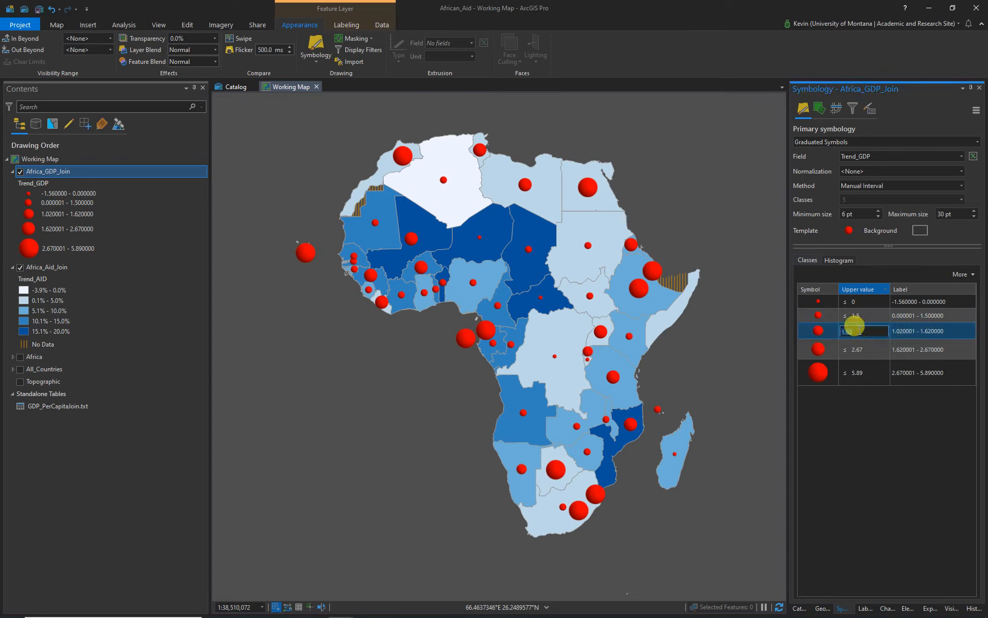
{"action": "type", "text": "3"}
{"action": "key", "text": "Return"}
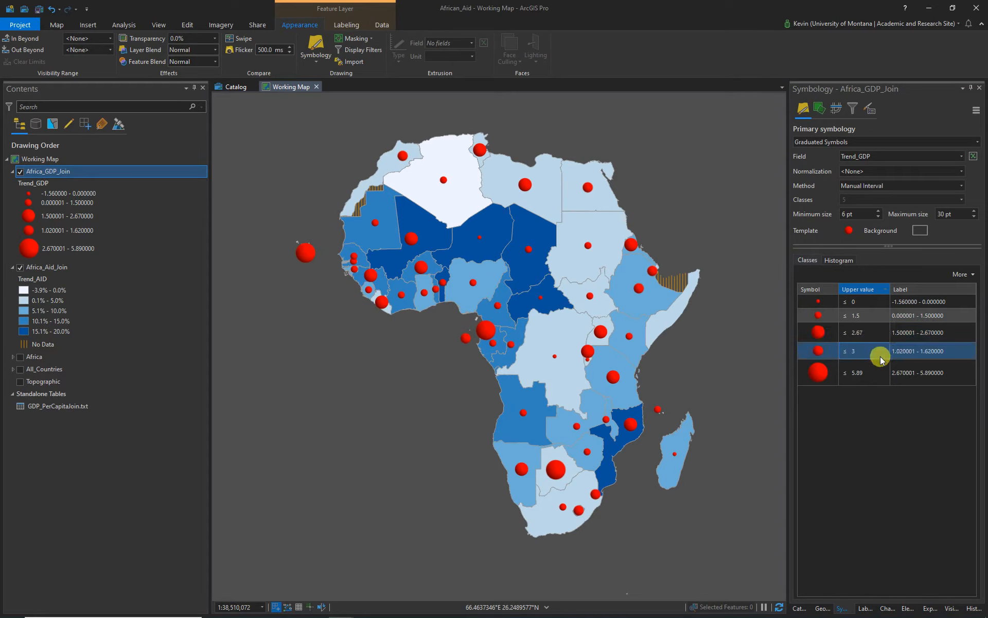
{"action": "left_click", "coordinate": [851, 332]}
{"action": "type", "text": "4"}
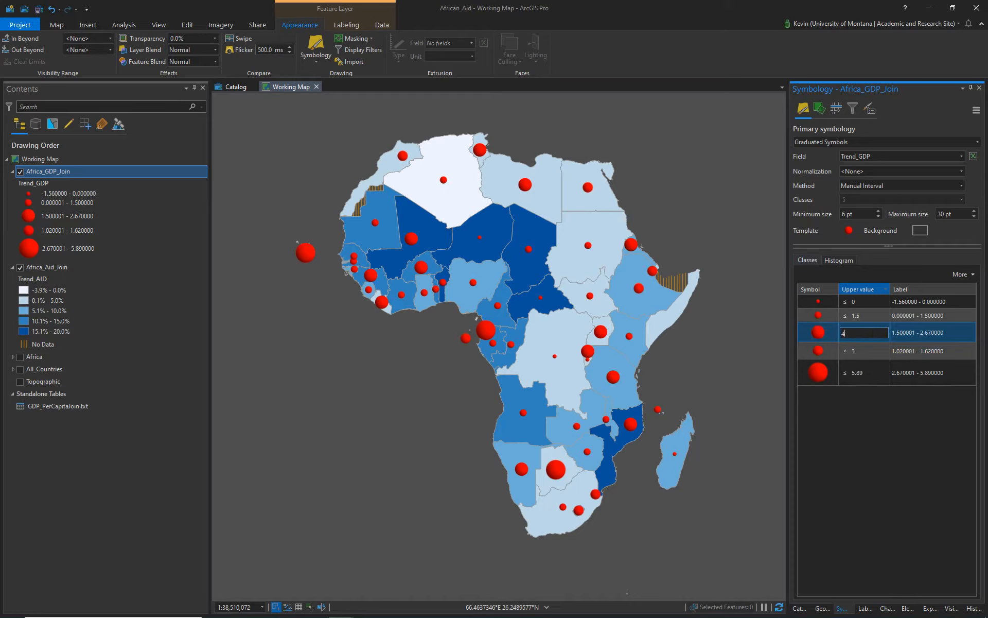
{"action": "key", "text": "Return"}
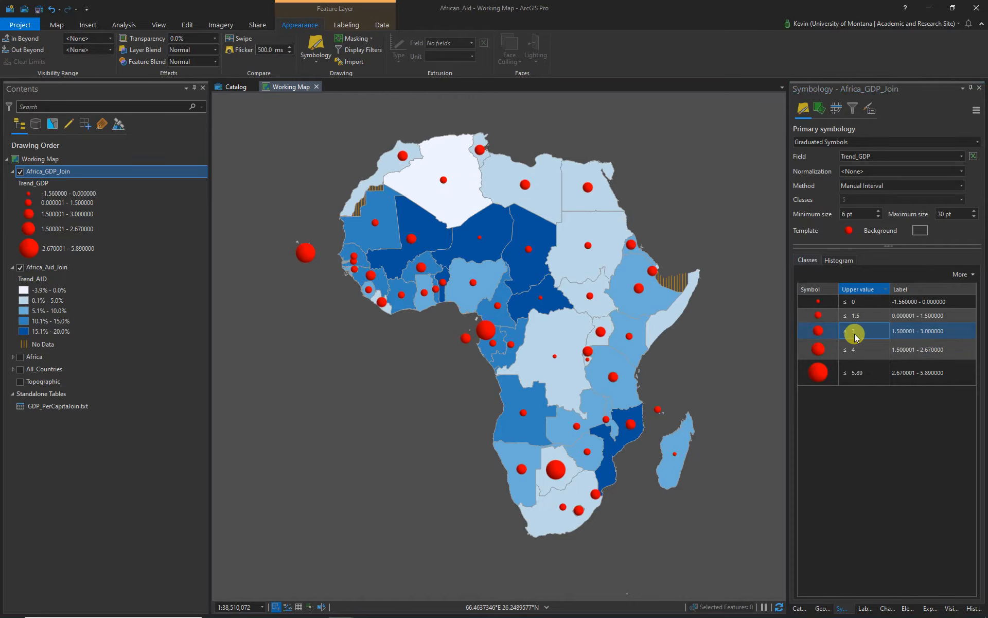
{"action": "left_click", "coordinate": [856, 350]}
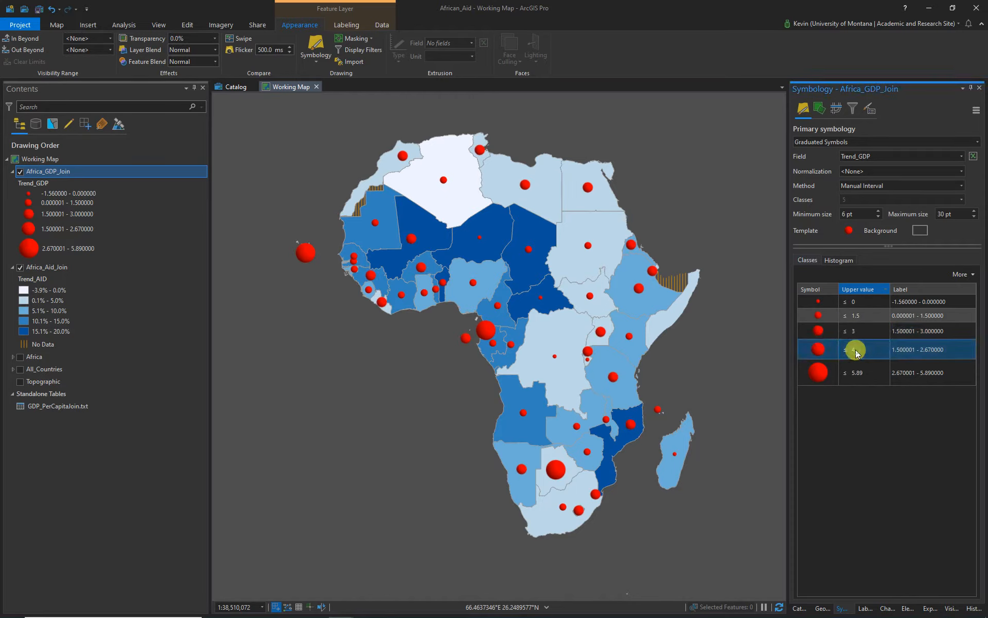
{"action": "type", "text": ".5"}
Step: Set the upper value of the highest Trend_GDP class to 6
{"action": "left_click", "coordinate": [856, 372]}
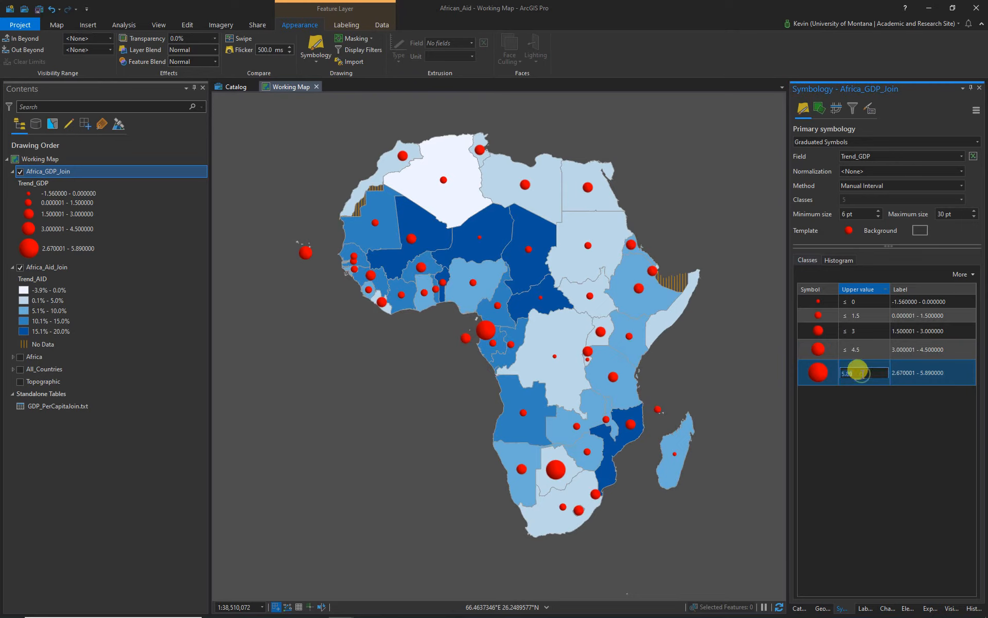
{"action": "type", "text": "6"}
{"action": "key", "text": "Return"}
{"action": "left_click", "coordinate": [877, 304]}
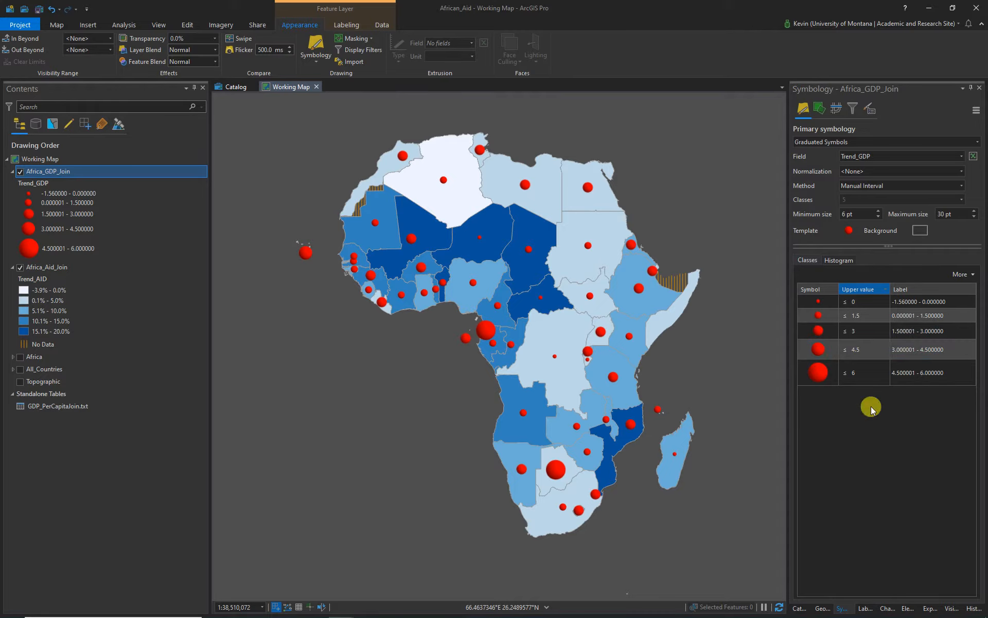
Step: Format the Trend_GDP class labels as percentages with one decimal place, treating the numbers as already being percentages
{"action": "left_click", "coordinate": [870, 107]}
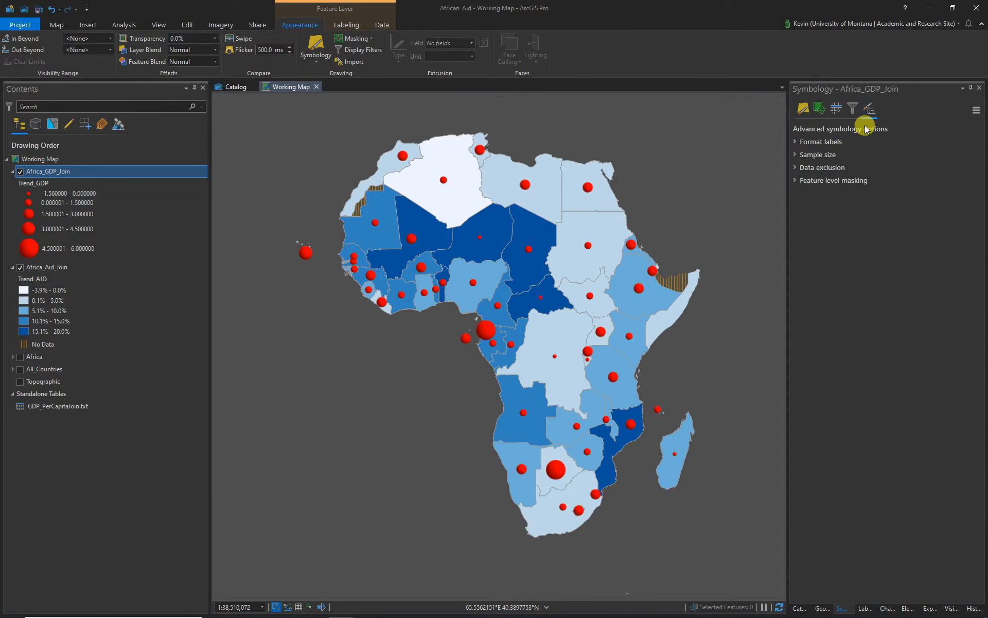
{"action": "left_click", "coordinate": [795, 142]}
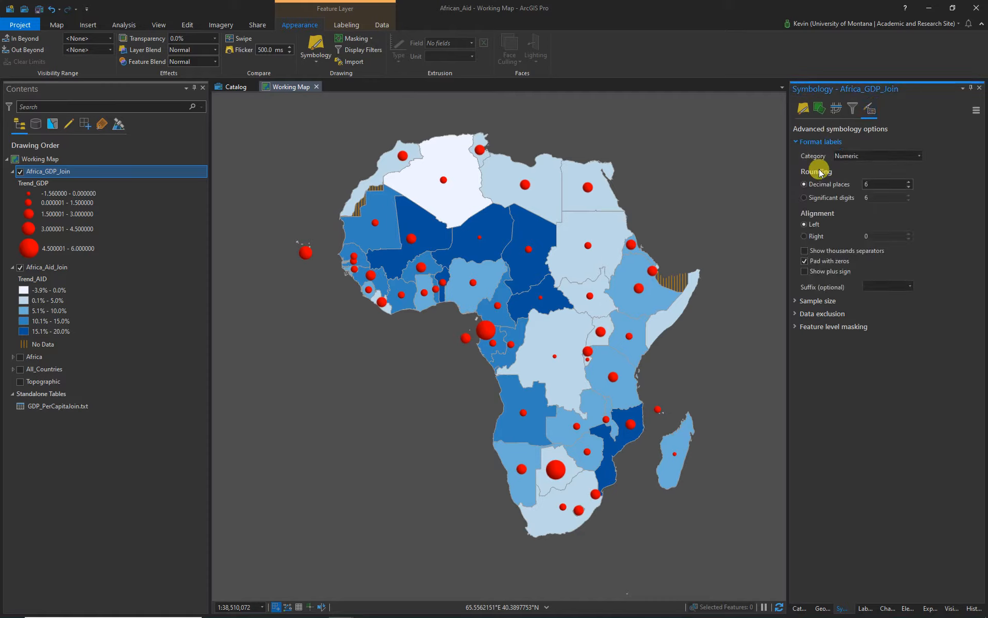
{"action": "left_click", "coordinate": [913, 156]}
{"action": "left_click", "coordinate": [846, 196]}
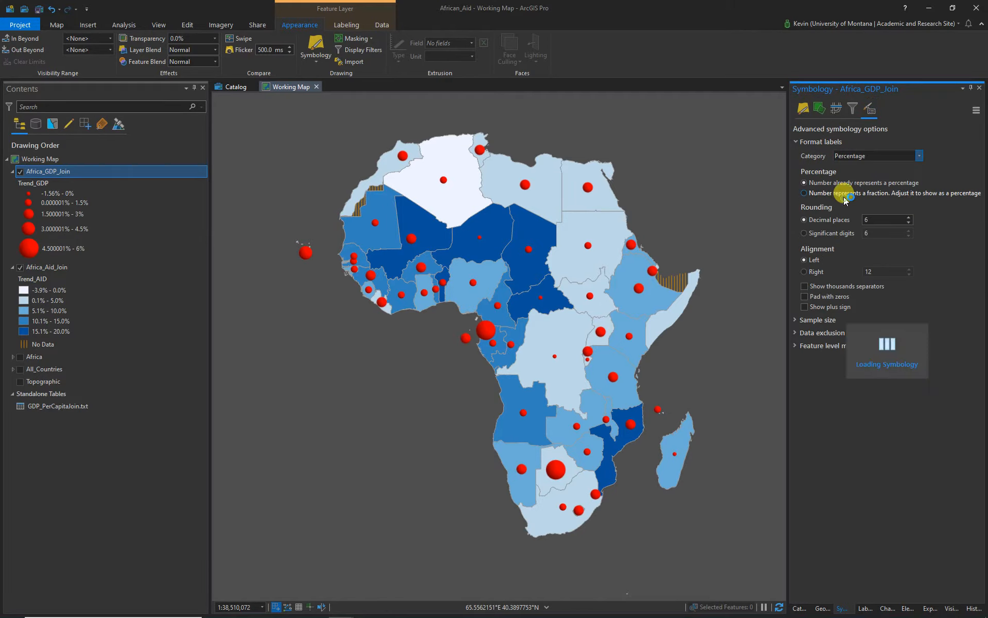
{"action": "left_click", "coordinate": [909, 222]}
{"action": "left_click", "coordinate": [909, 223]}
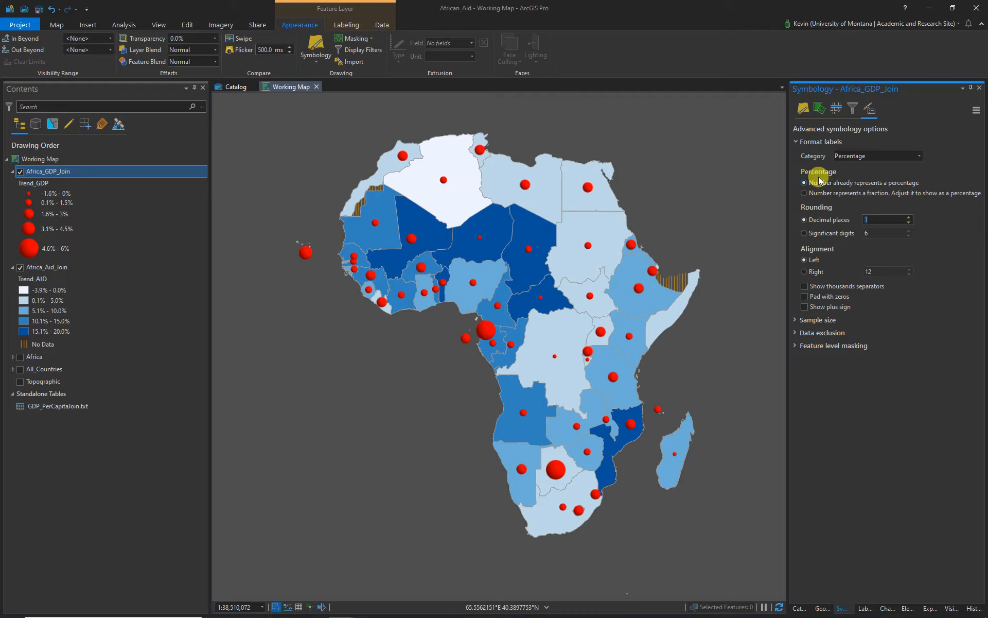
{"action": "left_click", "coordinate": [803, 108]}
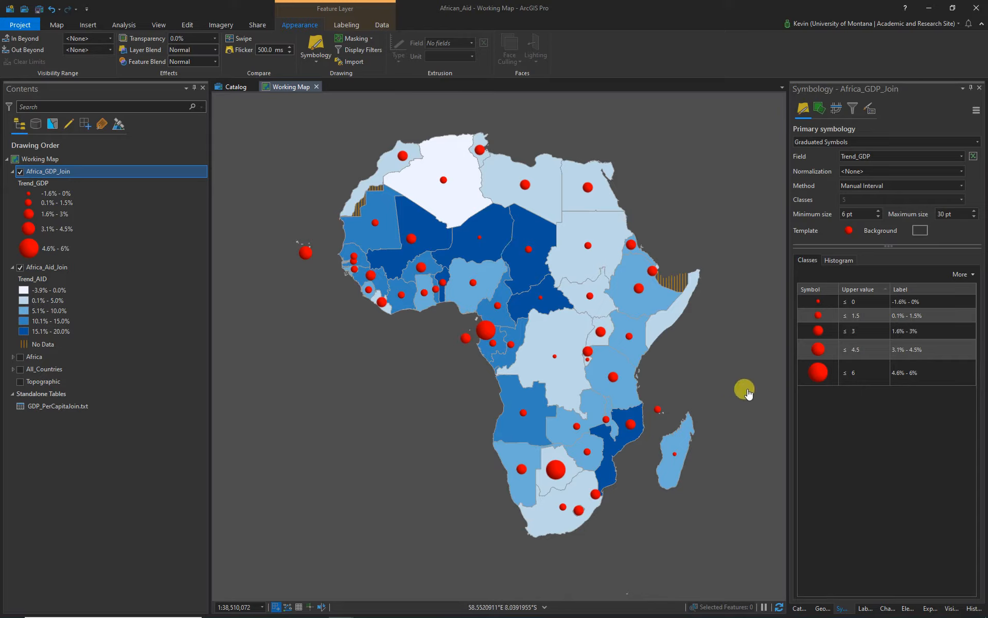
Step: Recolor the 4.6% - 6% class sphere dark bluish green and apply the change
{"action": "left_click", "coordinate": [817, 374]}
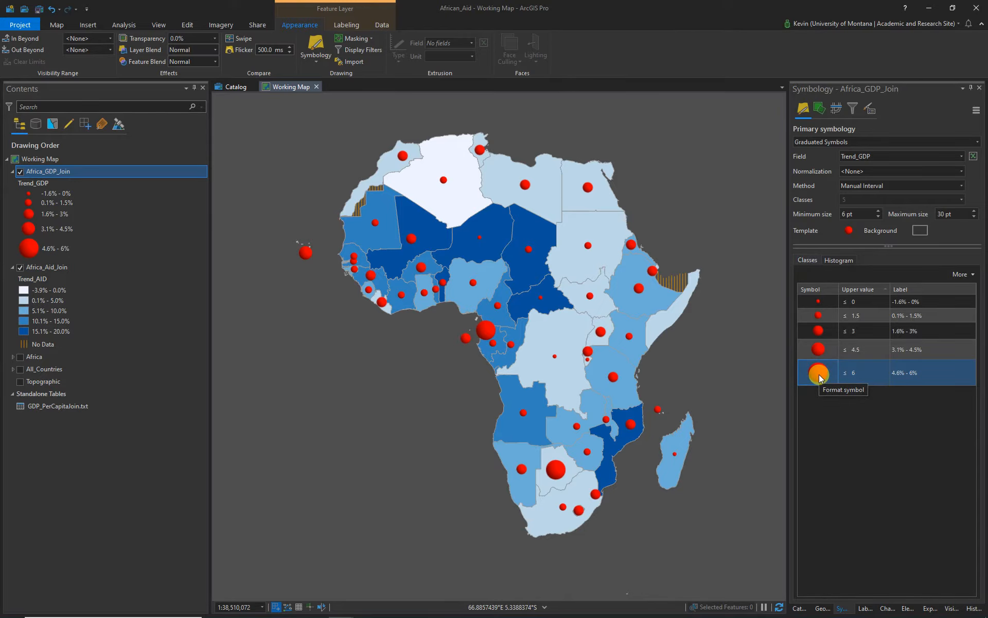
{"action": "left_click", "coordinate": [820, 375]}
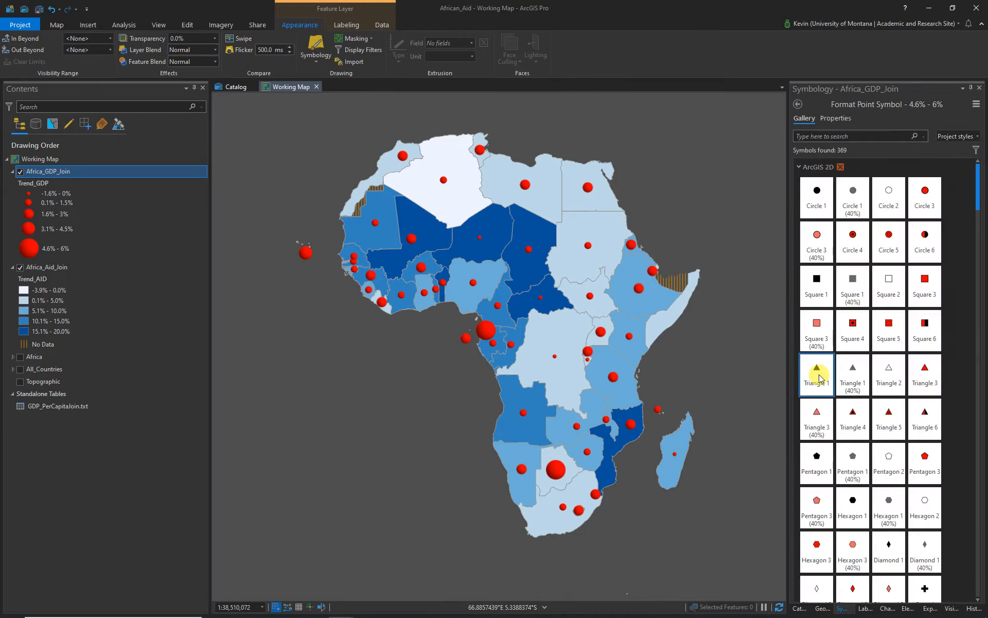
{"action": "left_click", "coordinate": [836, 119]}
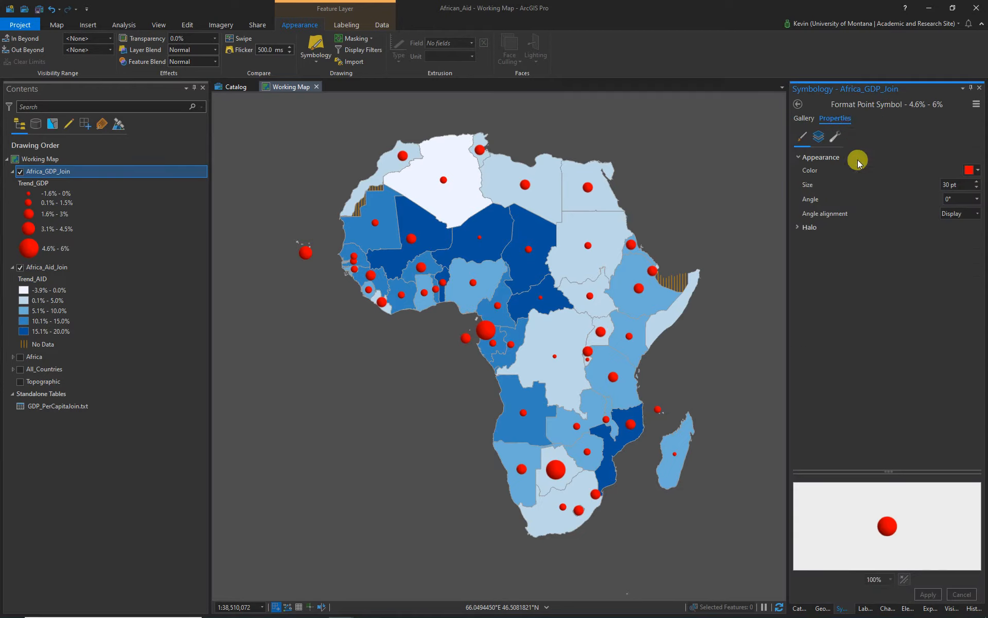
{"action": "left_click", "coordinate": [977, 171]}
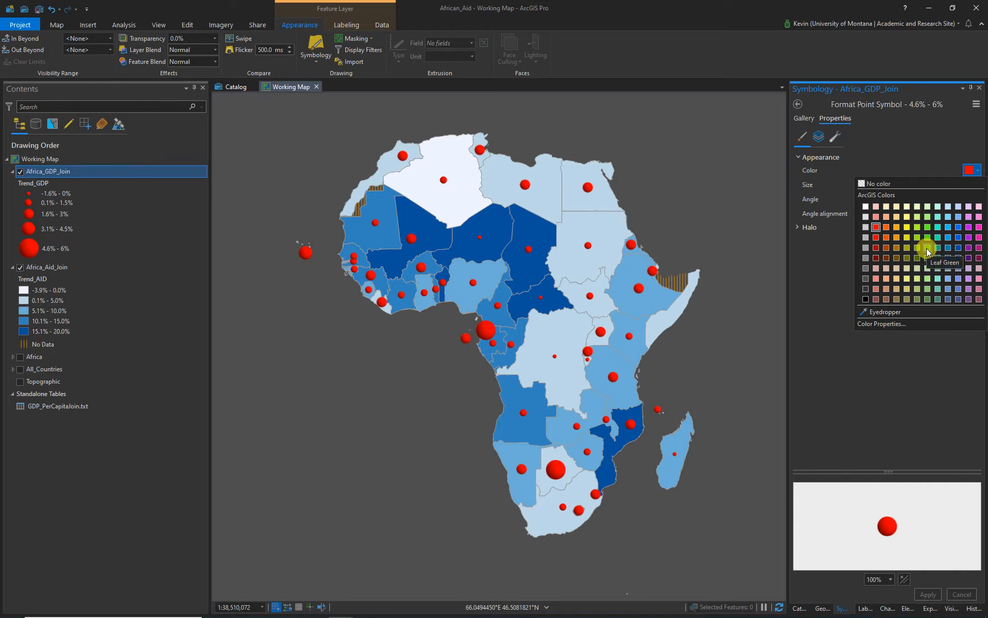
{"action": "left_click", "coordinate": [937, 257]}
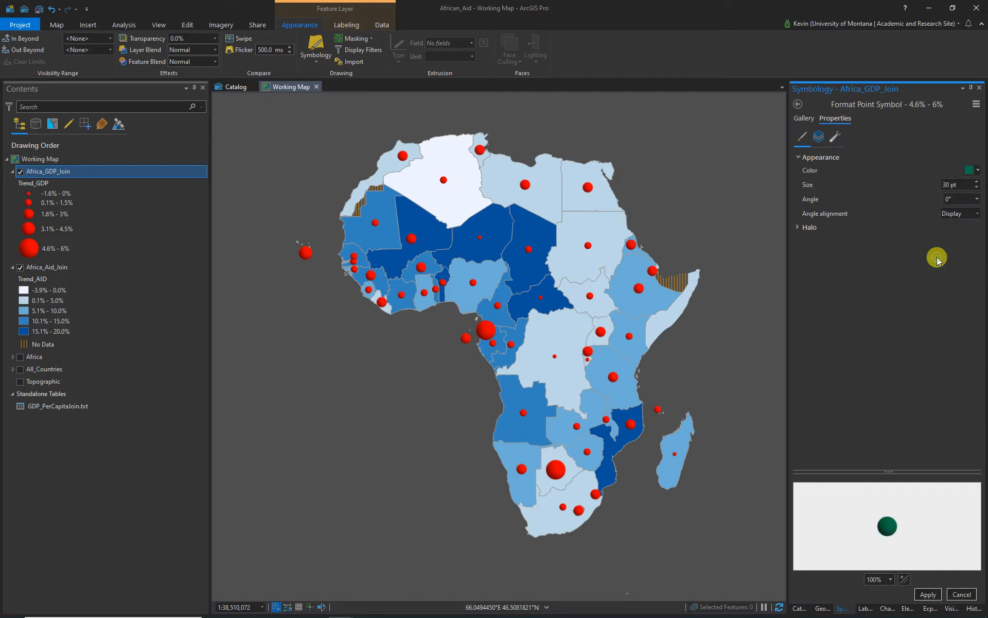
{"action": "left_click", "coordinate": [926, 595]}
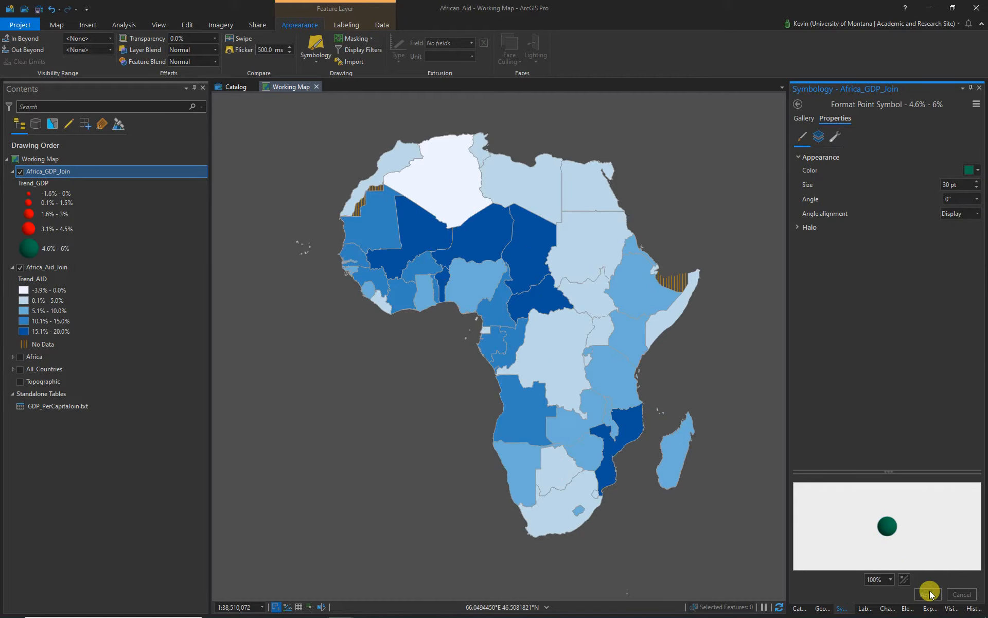
{"action": "left_click", "coordinate": [798, 103]}
Step: Recolor the 3.1% - 4.5% class sphere Leaf Green and apply the change
{"action": "left_click", "coordinate": [819, 349]}
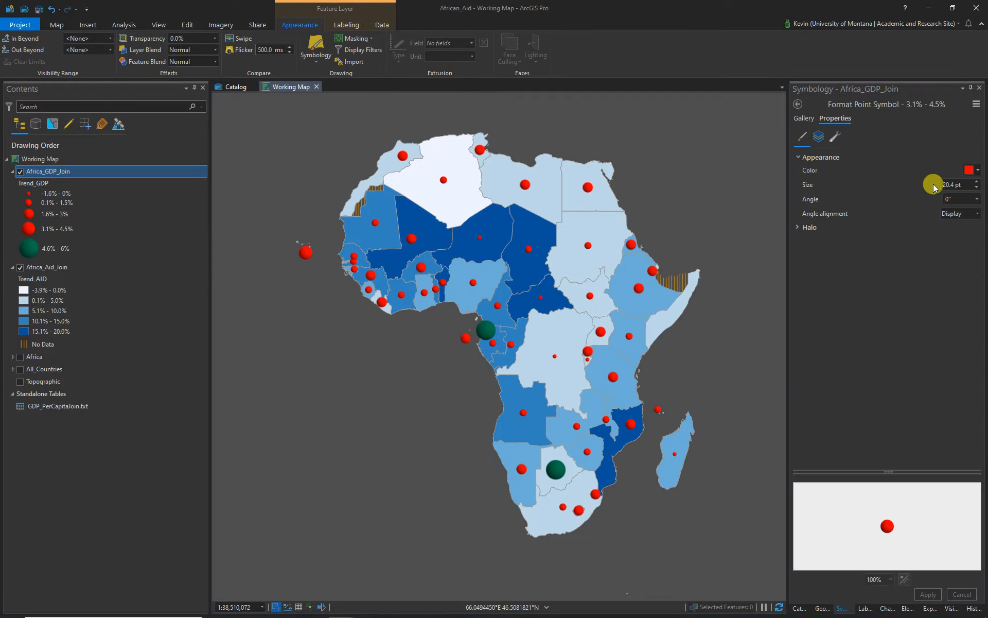
{"action": "left_click", "coordinate": [980, 170]}
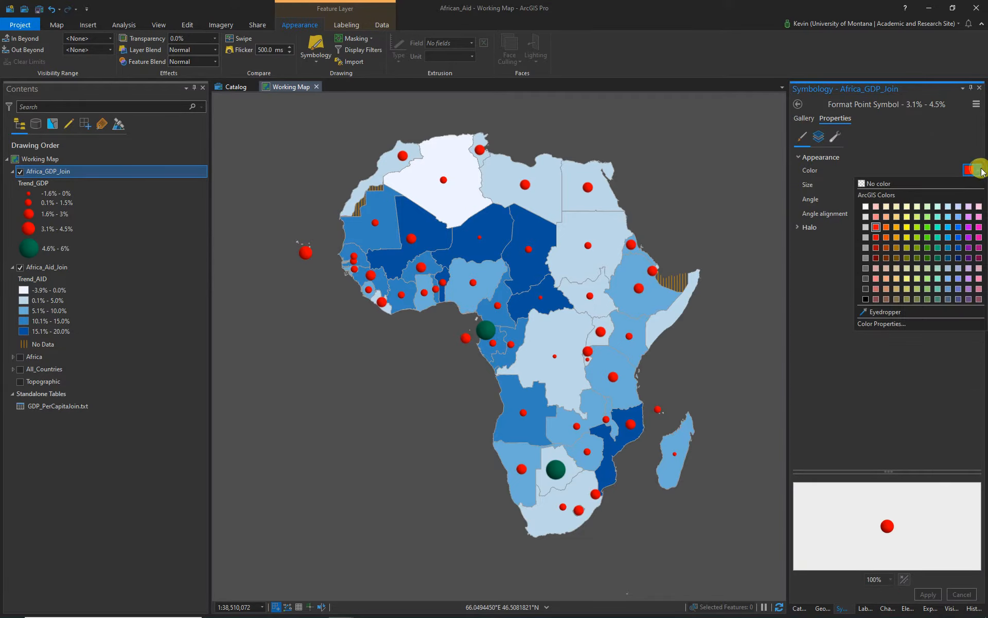
{"action": "left_click", "coordinate": [928, 249]}
{"action": "left_click", "coordinate": [928, 595]}
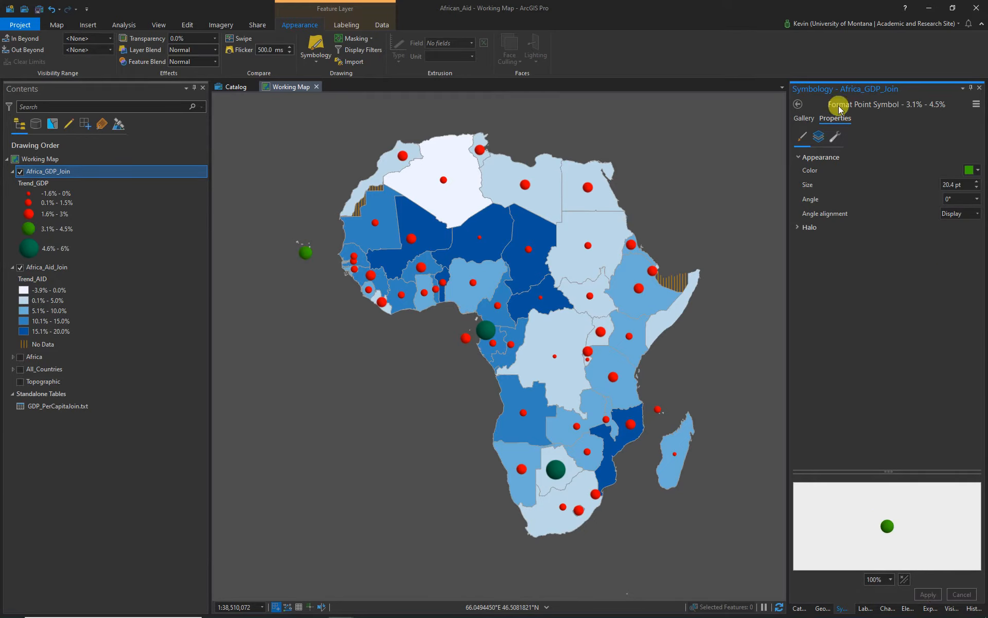
{"action": "left_click", "coordinate": [798, 104]}
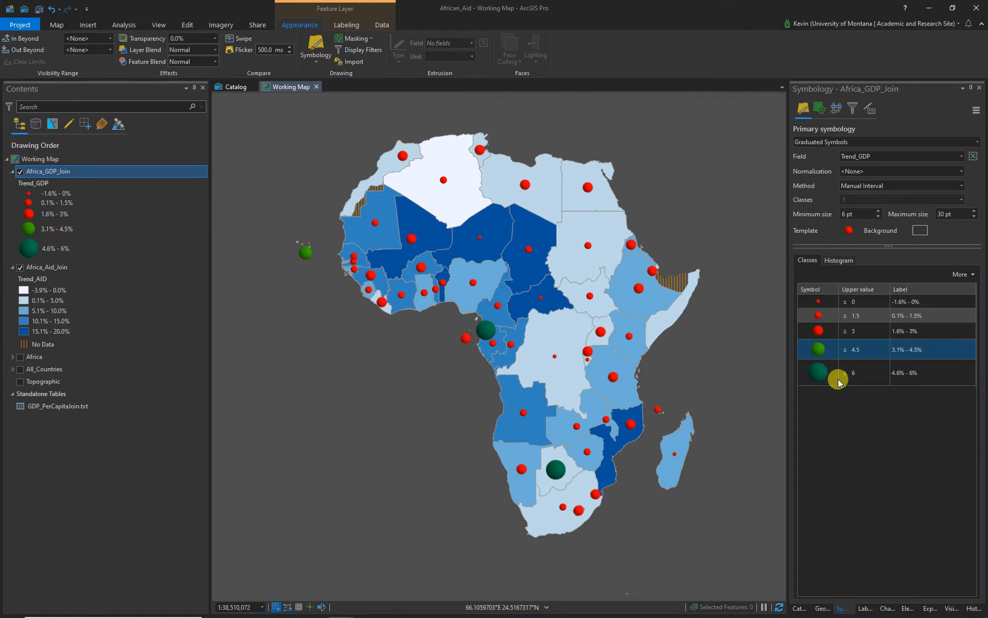
Step: Recolor the 1.6% - 3% class sphere light yellow-green and apply the change
{"action": "left_click", "coordinate": [819, 330]}
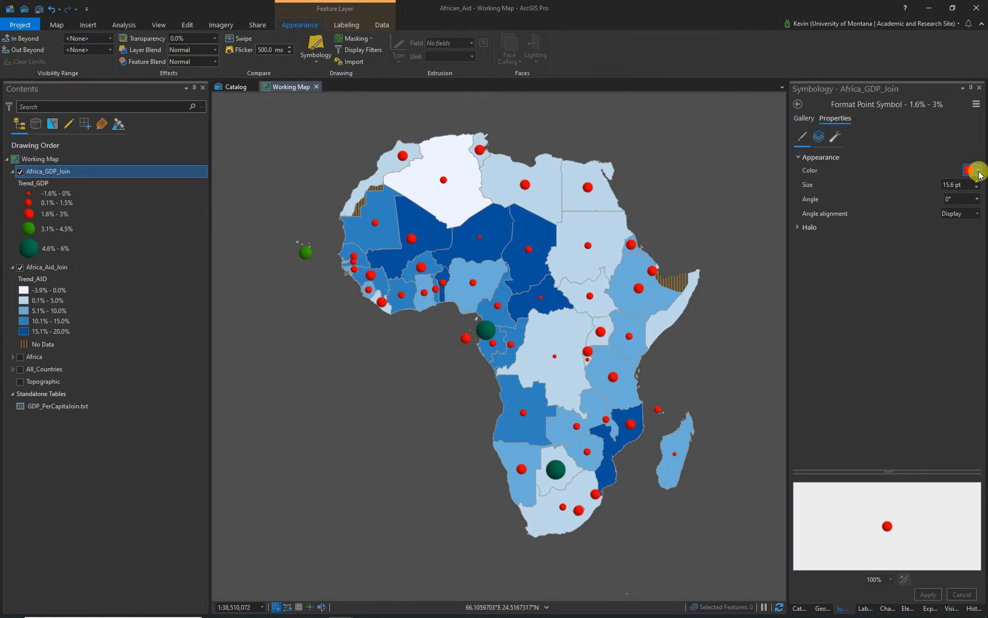
{"action": "left_click", "coordinate": [970, 170]}
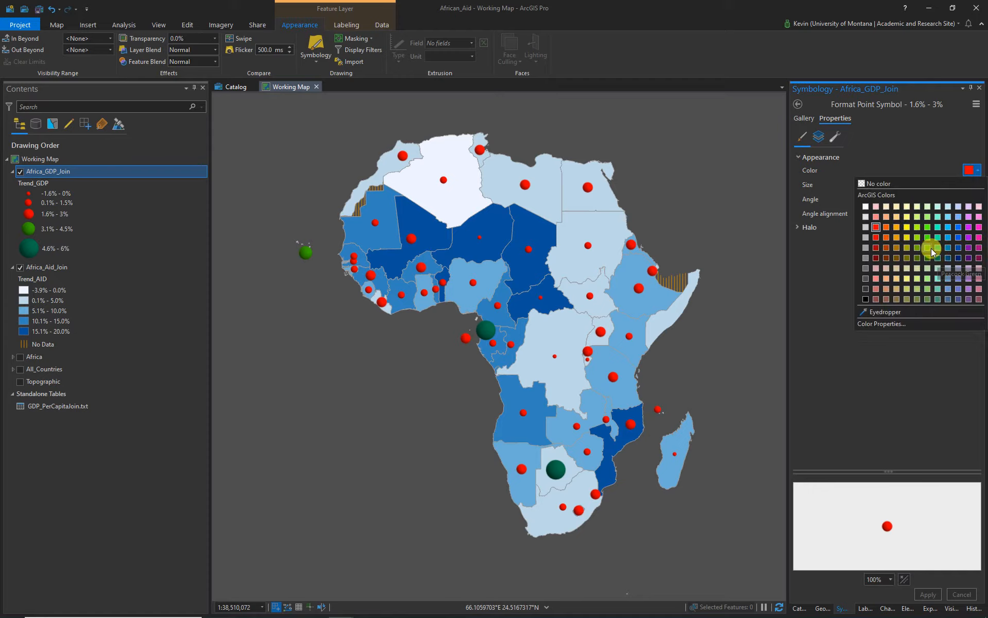
{"action": "left_click", "coordinate": [918, 239]}
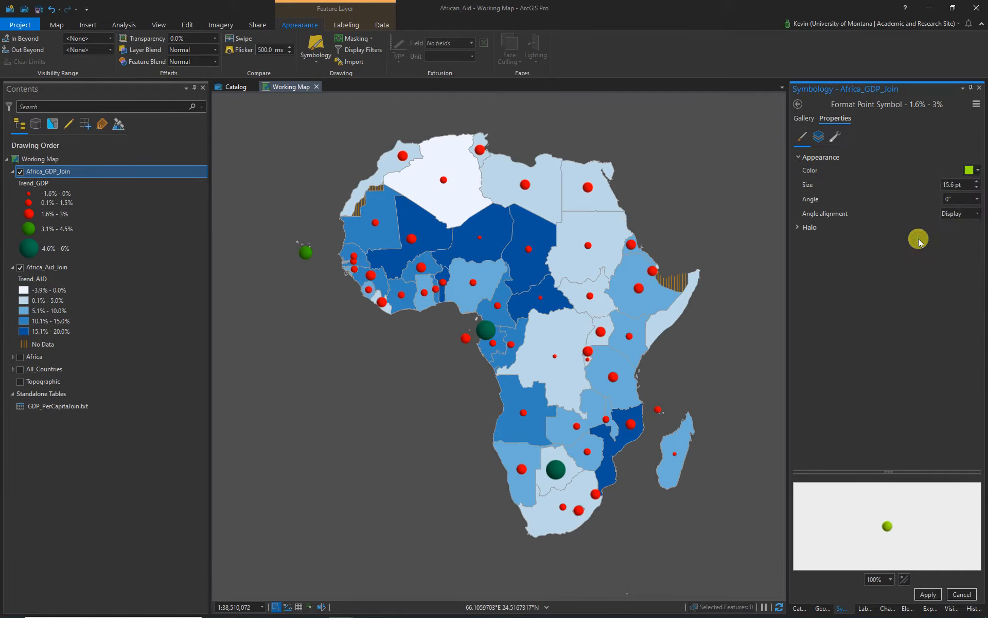
{"action": "left_click", "coordinate": [926, 595]}
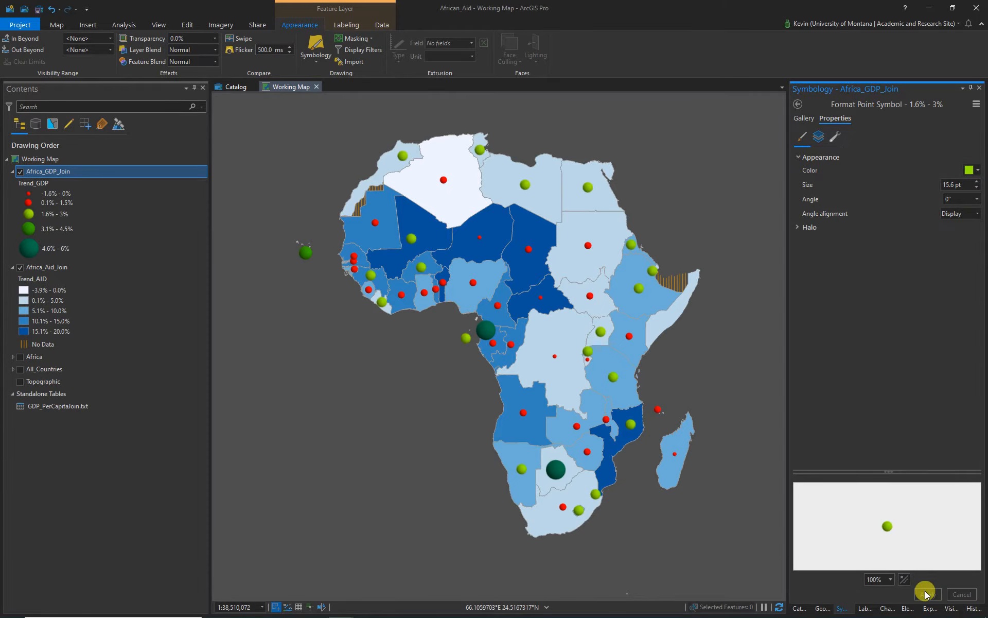
{"action": "left_click", "coordinate": [799, 107]}
Step: Recolor the 0.1% - 1.5% class sphere yellow, apply the change and return to the class list
{"action": "left_click", "coordinate": [818, 321]}
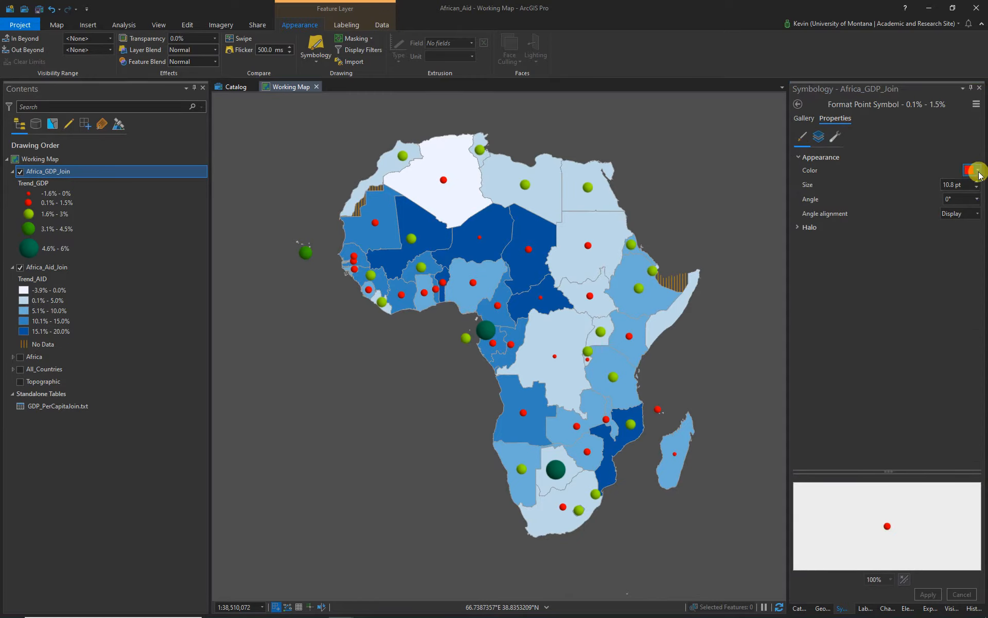
{"action": "left_click", "coordinate": [975, 170]}
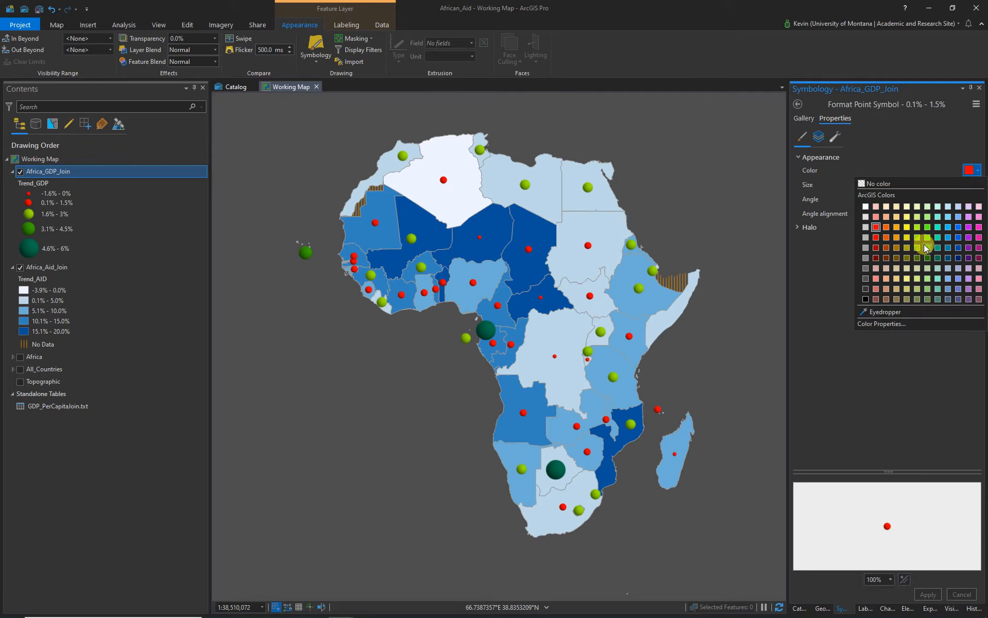
{"action": "left_click", "coordinate": [908, 227]}
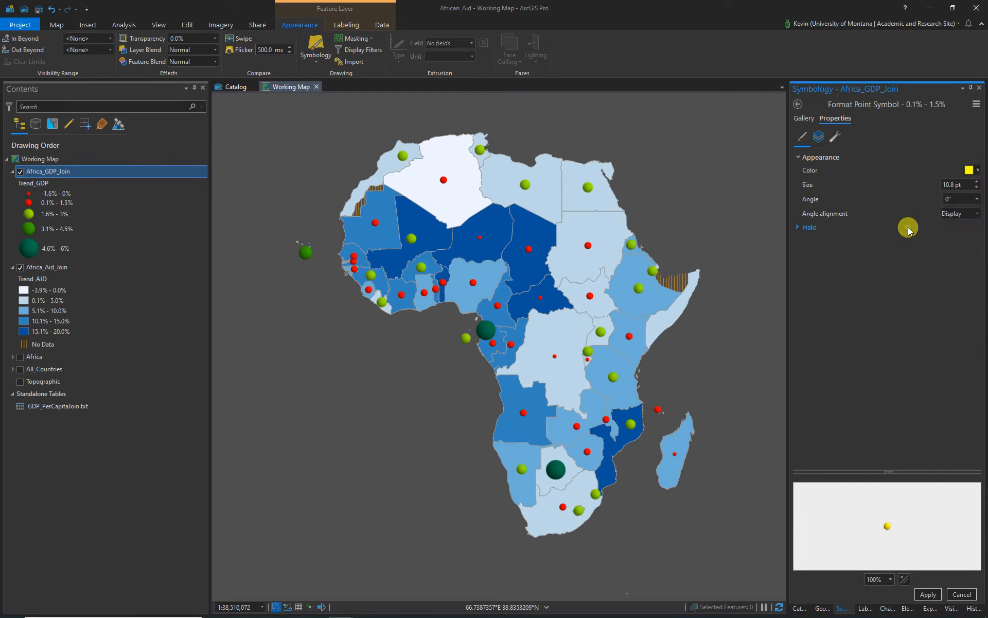
{"action": "left_click", "coordinate": [930, 595]}
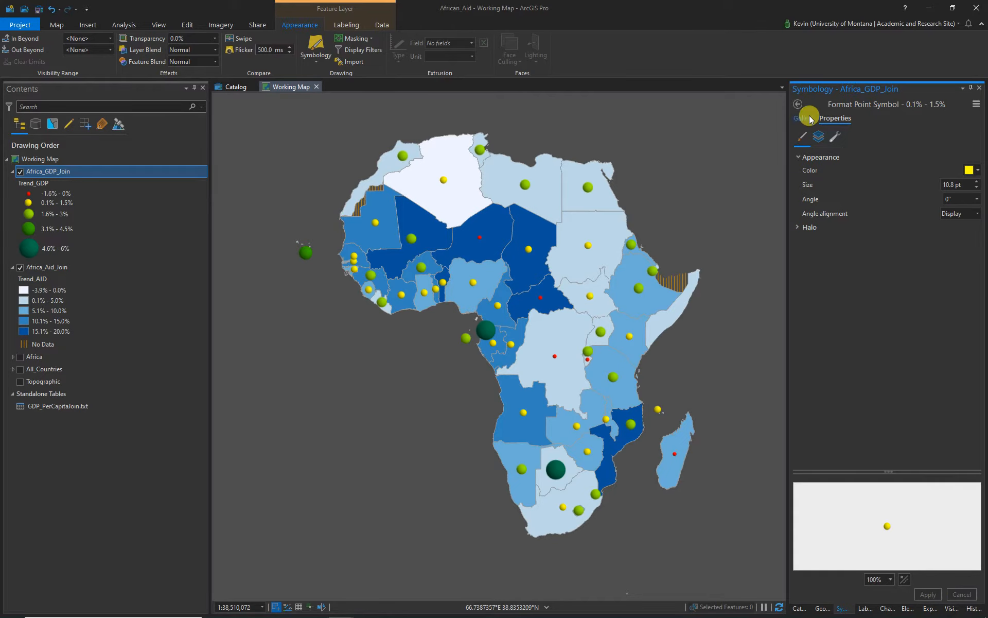
{"action": "left_click", "coordinate": [797, 105]}
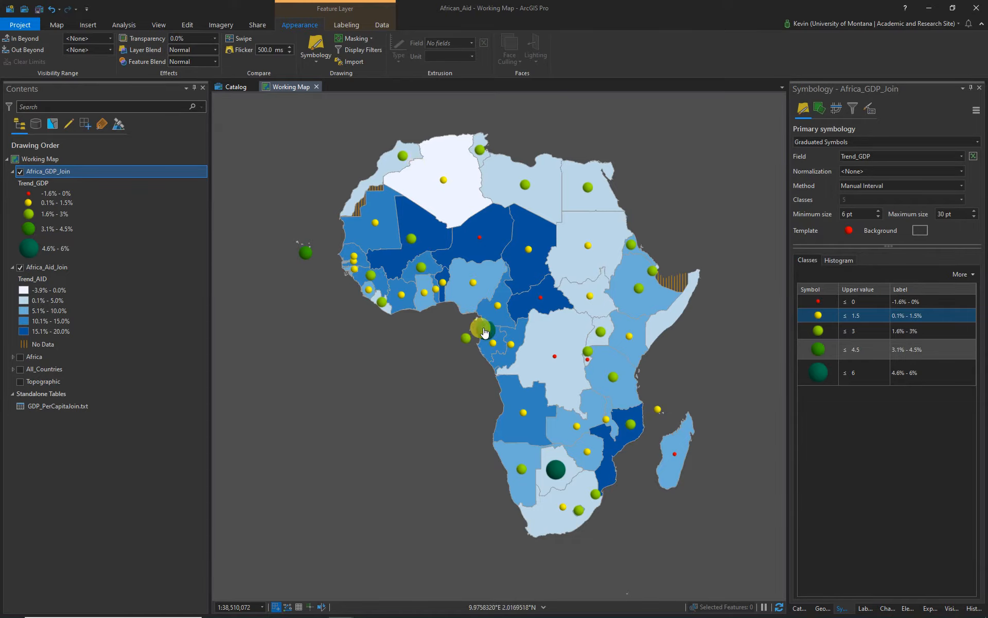
Step: Save the project and compare the map with the Africa_GDP_Join layer hidden and shown
{"action": "left_click", "coordinate": [20, 173]}
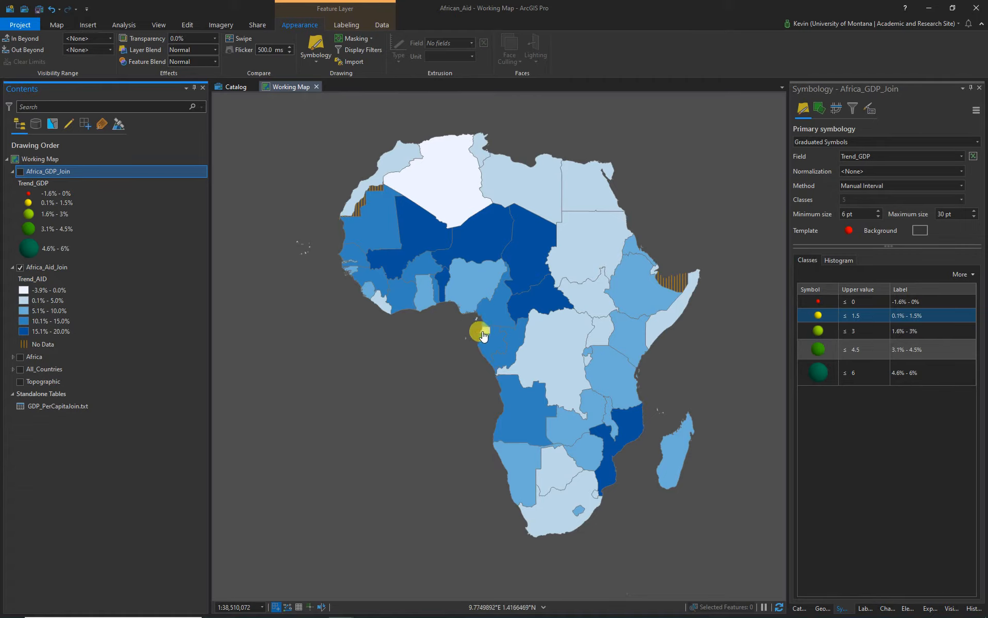
{"action": "left_click", "coordinate": [21, 173]}
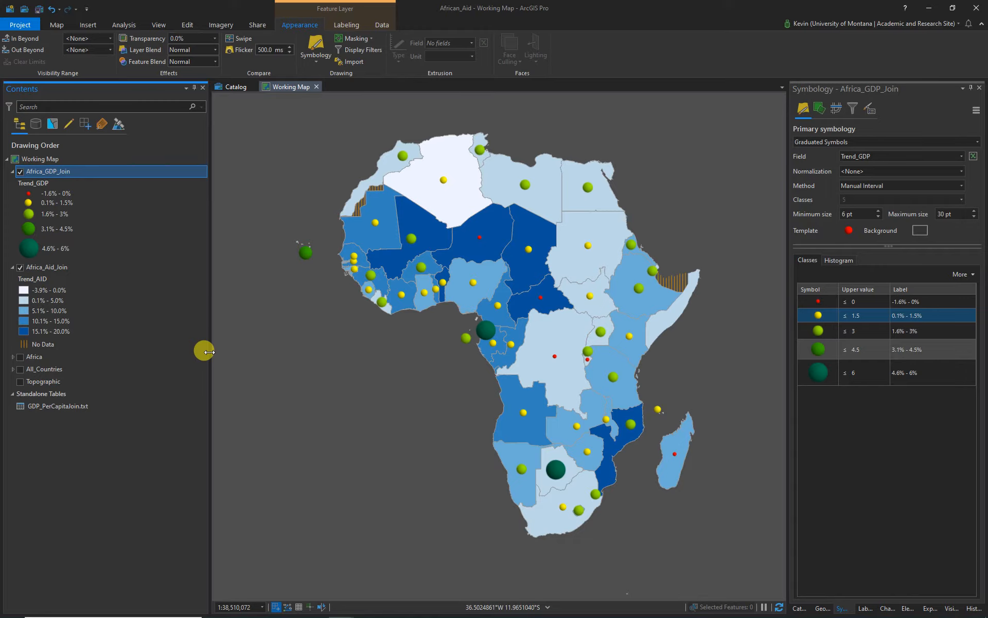
{"action": "left_click", "coordinate": [40, 9]}
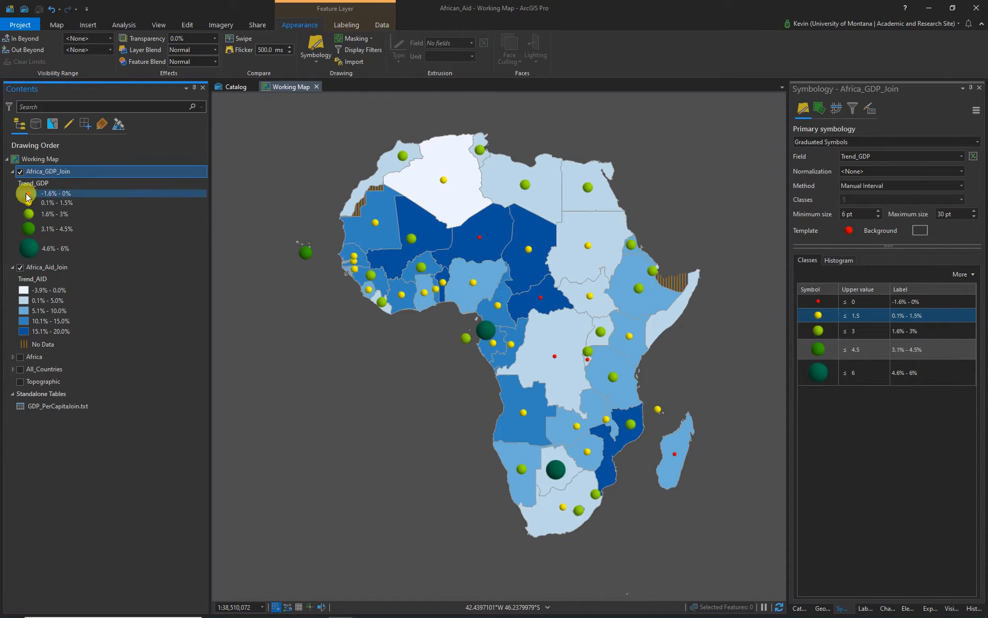
{"action": "left_click", "coordinate": [20, 171]}
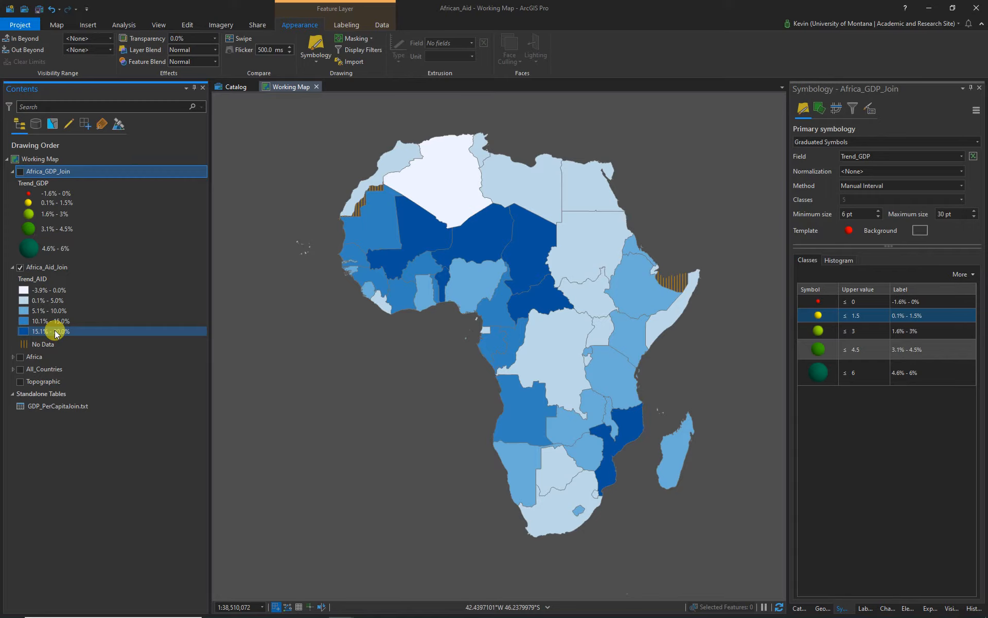
{"action": "left_click", "coordinate": [21, 172]}
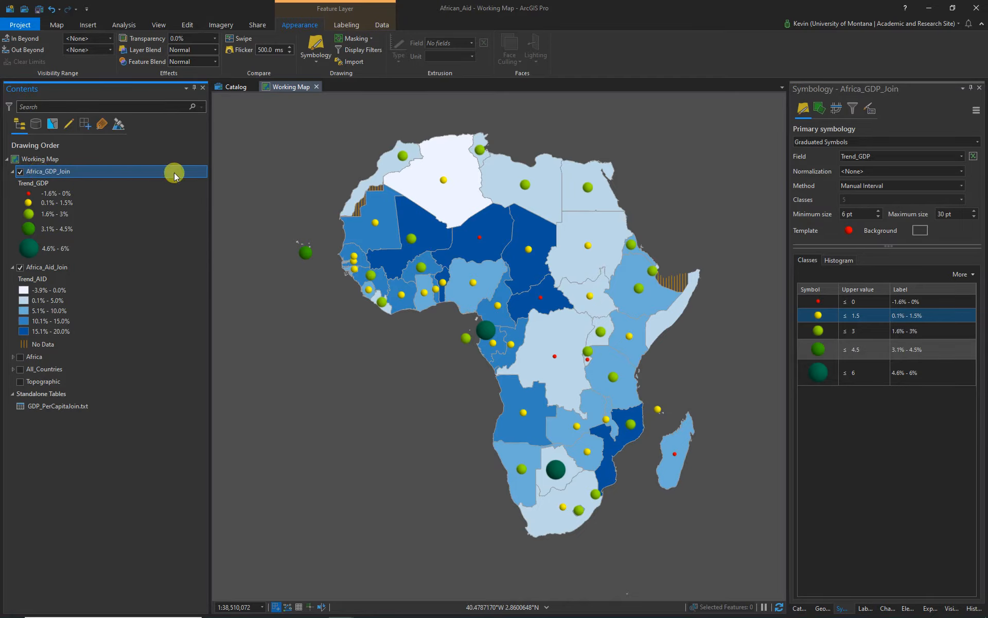
Step: Show the out-of-range values for Africa_GDP_Join and label that class No Data
{"action": "left_click", "coordinate": [962, 275]}
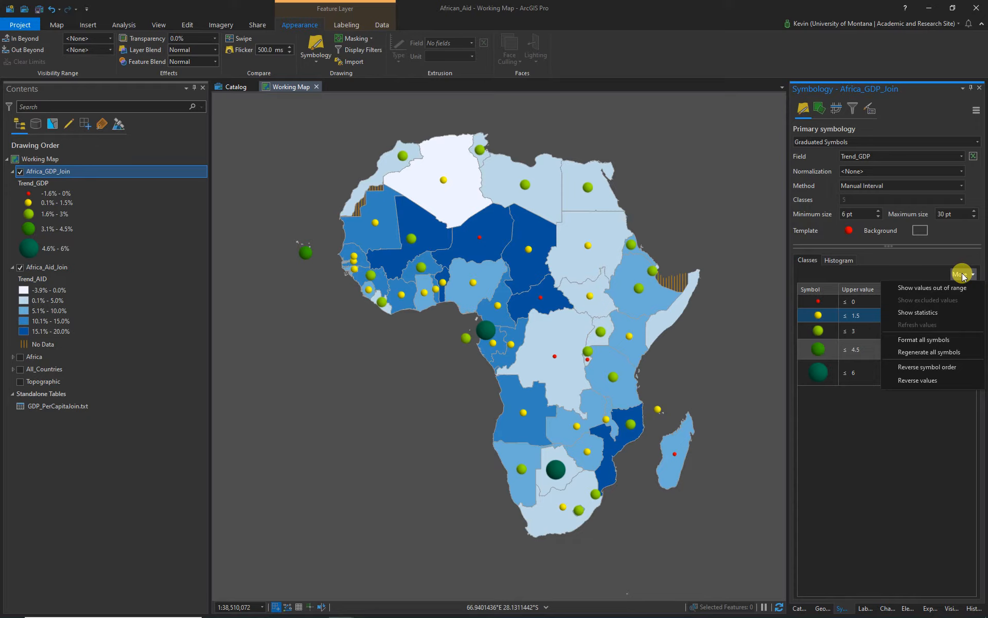
{"action": "left_click", "coordinate": [924, 287]}
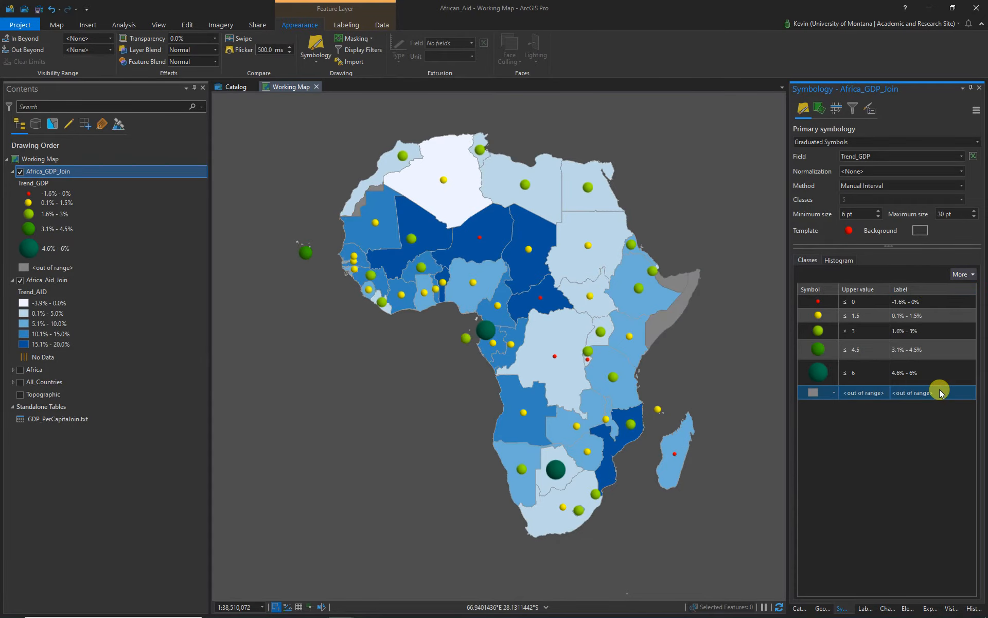
{"action": "double_click", "coordinate": [919, 393]}
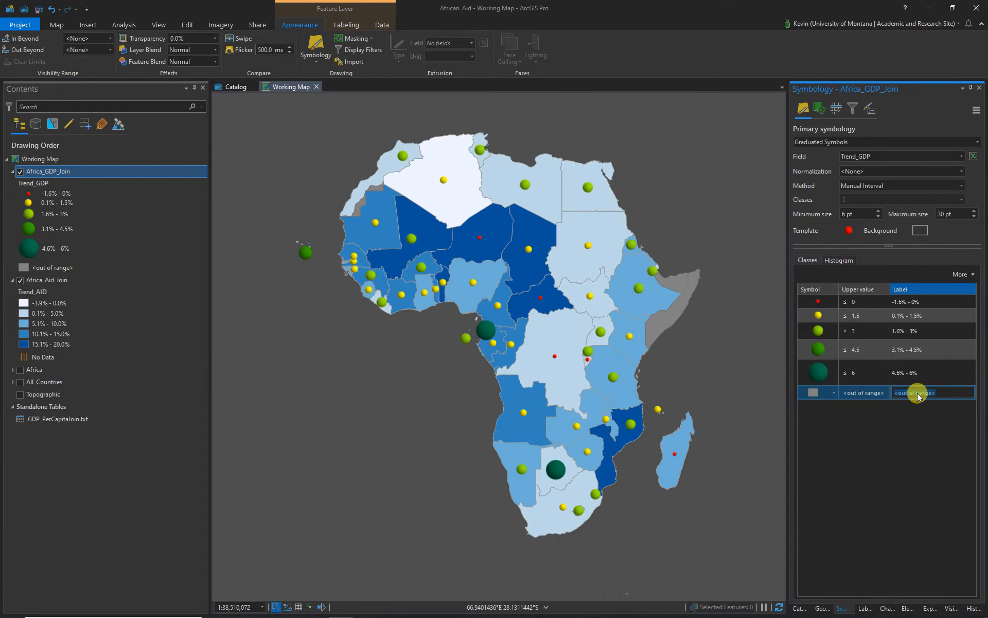
{"action": "type", "text": "N"}
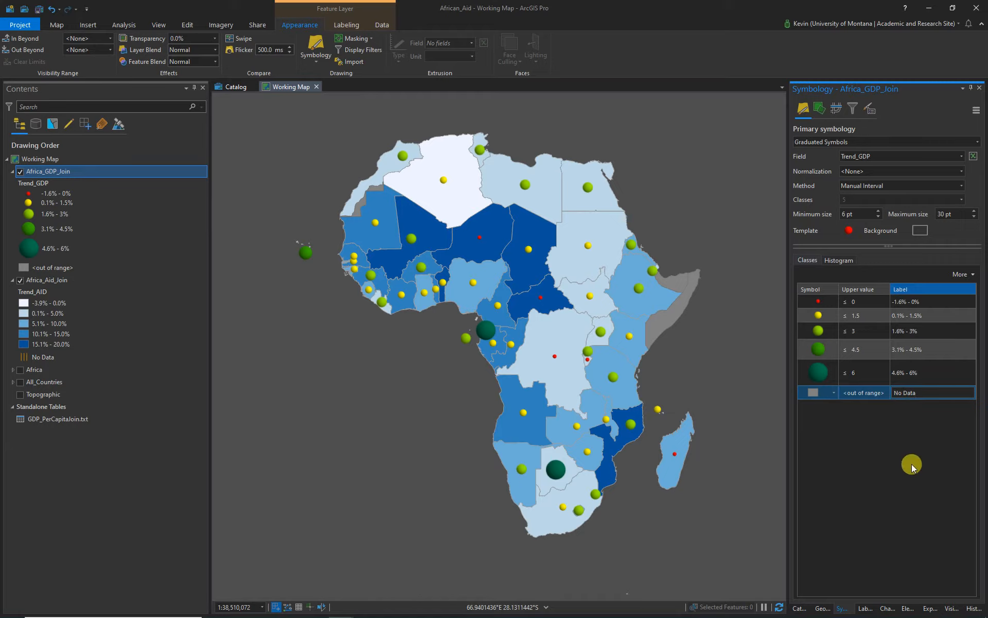
{"action": "type", "text": "o Data"}
{"action": "left_click", "coordinate": [928, 421]}
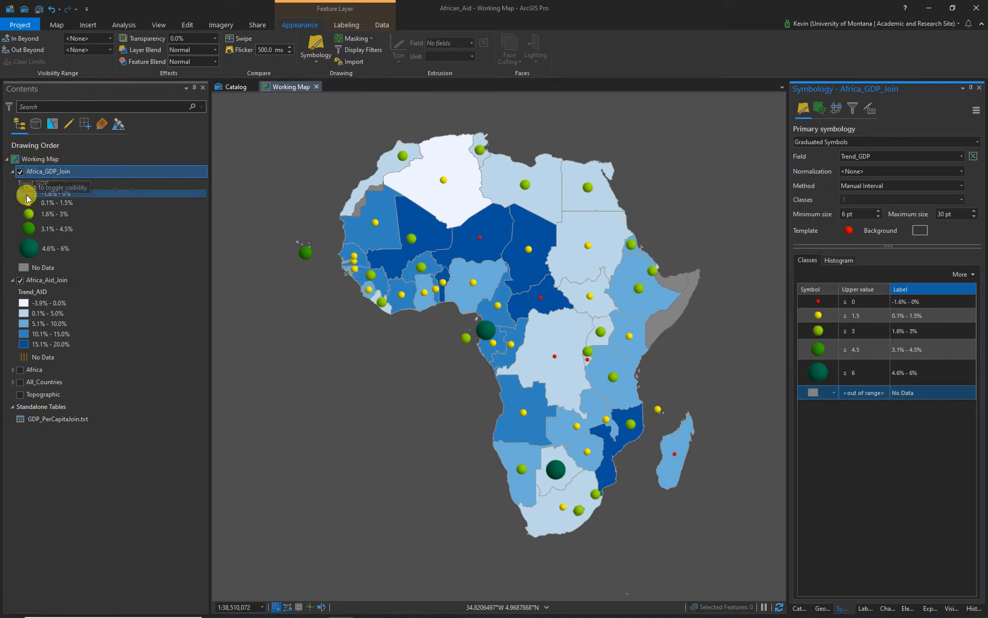
Step: Give the No Data class of Africa_GDP_Join the Horizontal Hatch Fill symbol
{"action": "left_click", "coordinate": [812, 392]}
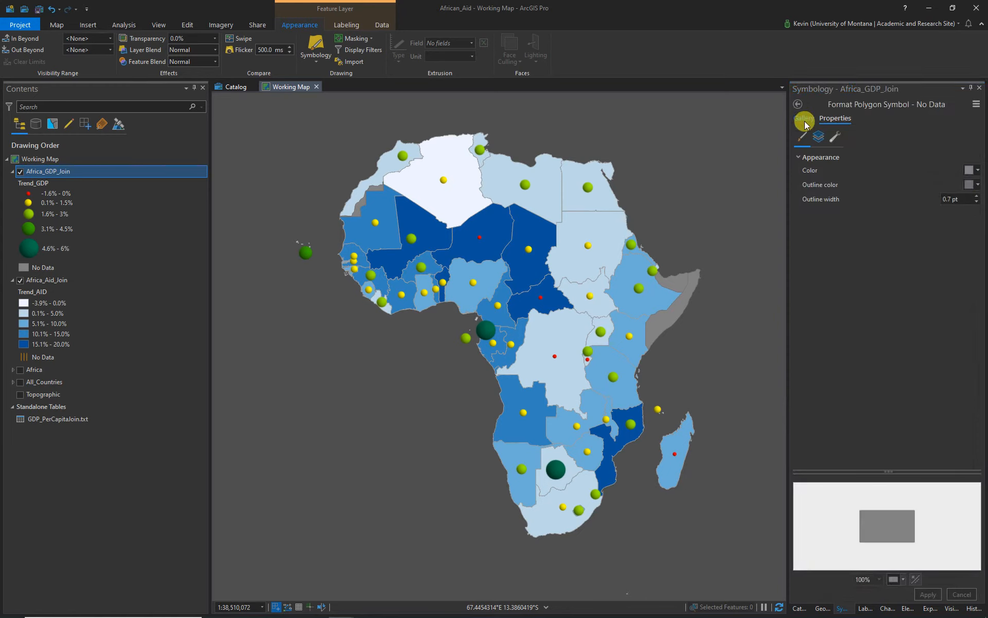
{"action": "left_click", "coordinate": [803, 118]}
{"action": "left_click_drag", "start_coordinate": [978, 211], "coordinate": [981, 520]}
{"action": "left_click", "coordinate": [855, 354]}
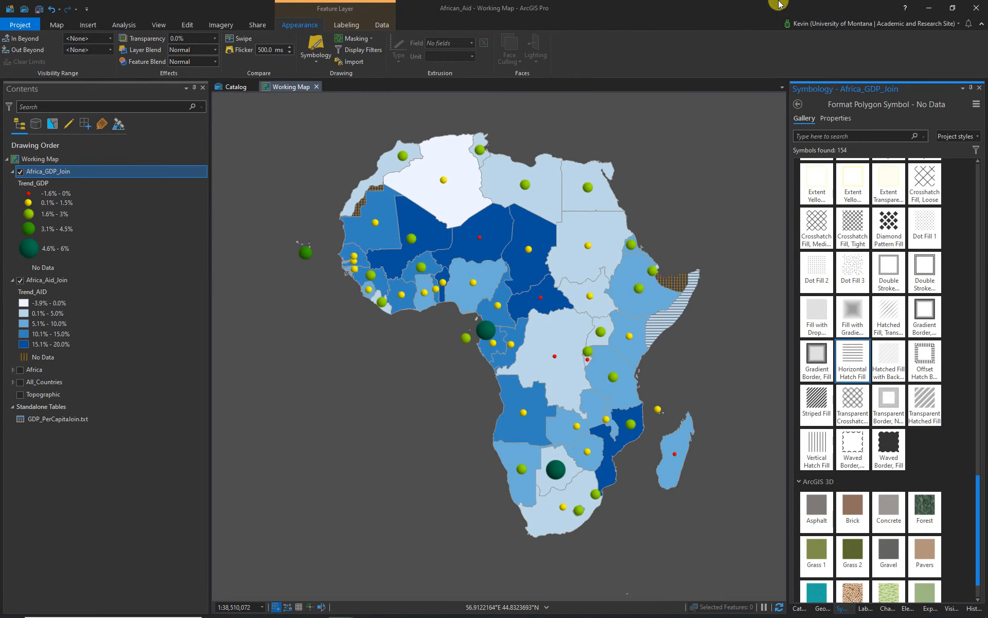
Step: Set the No Data hatch's color and outline color to orange, apply the changes and return to the class list
{"action": "left_click", "coordinate": [839, 119]}
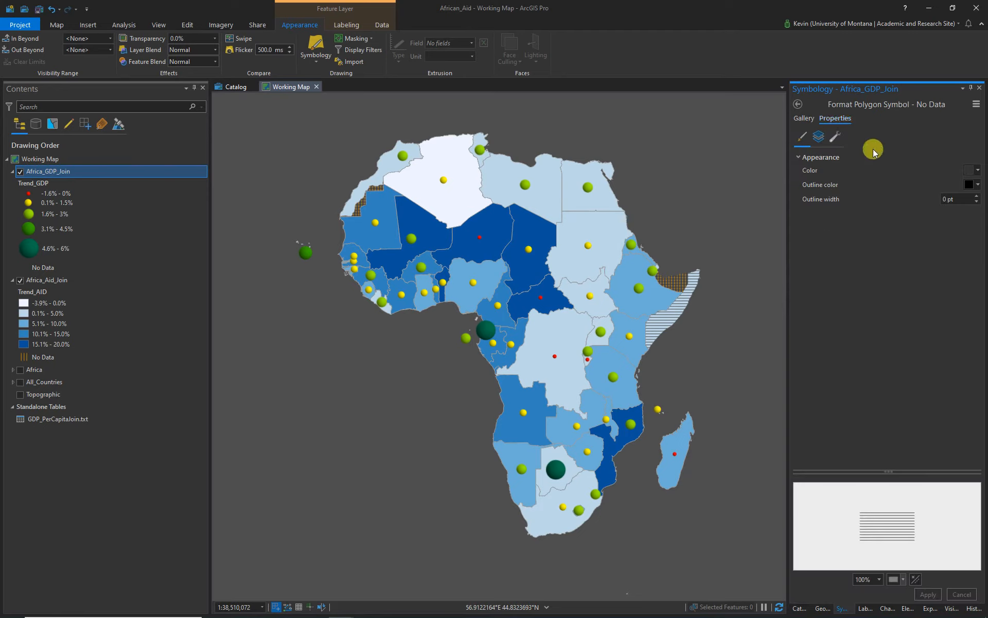
{"action": "left_click", "coordinate": [973, 171]}
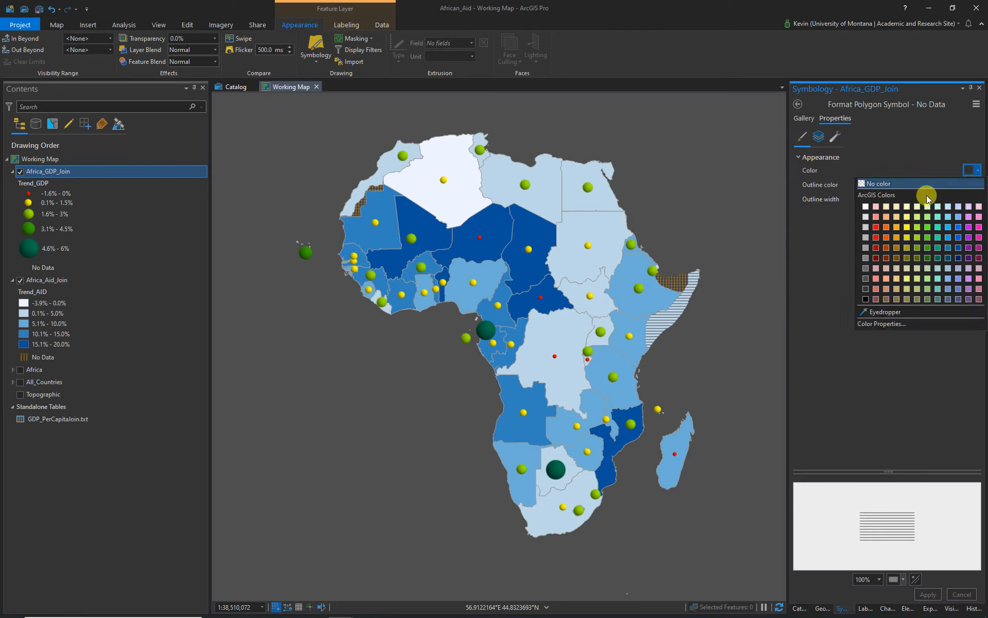
{"action": "left_click", "coordinate": [898, 228]}
{"action": "left_click", "coordinate": [974, 184]}
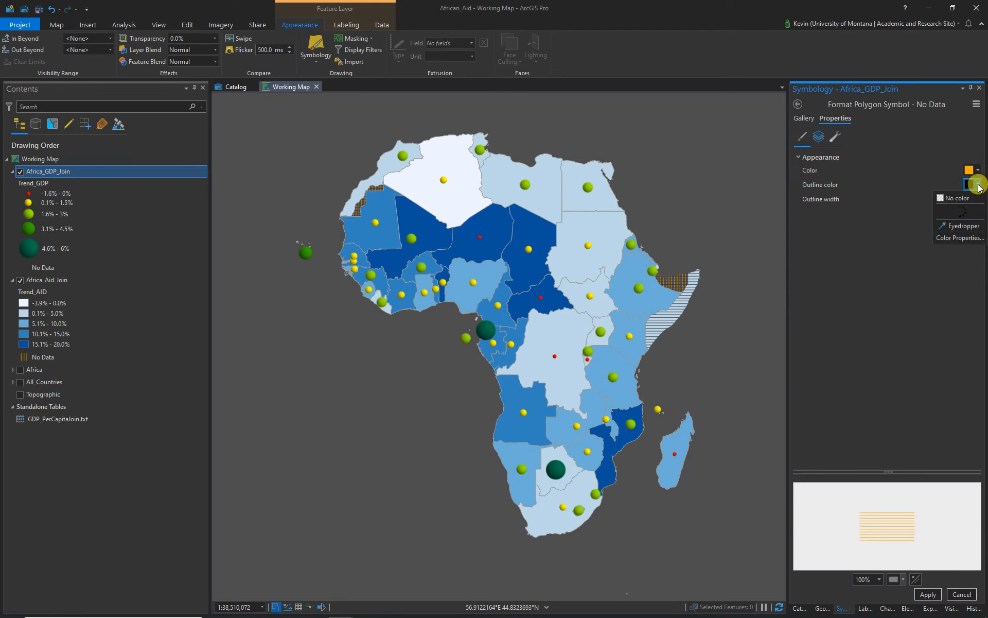
{"action": "left_click", "coordinate": [896, 242]}
{"action": "left_click", "coordinate": [927, 594]}
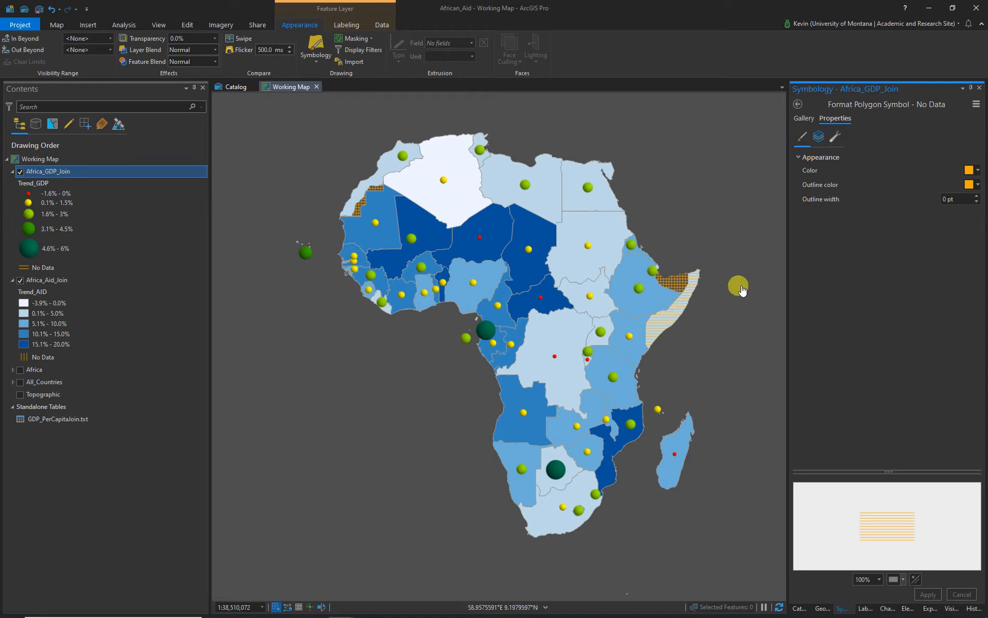
{"action": "left_click", "coordinate": [799, 104]}
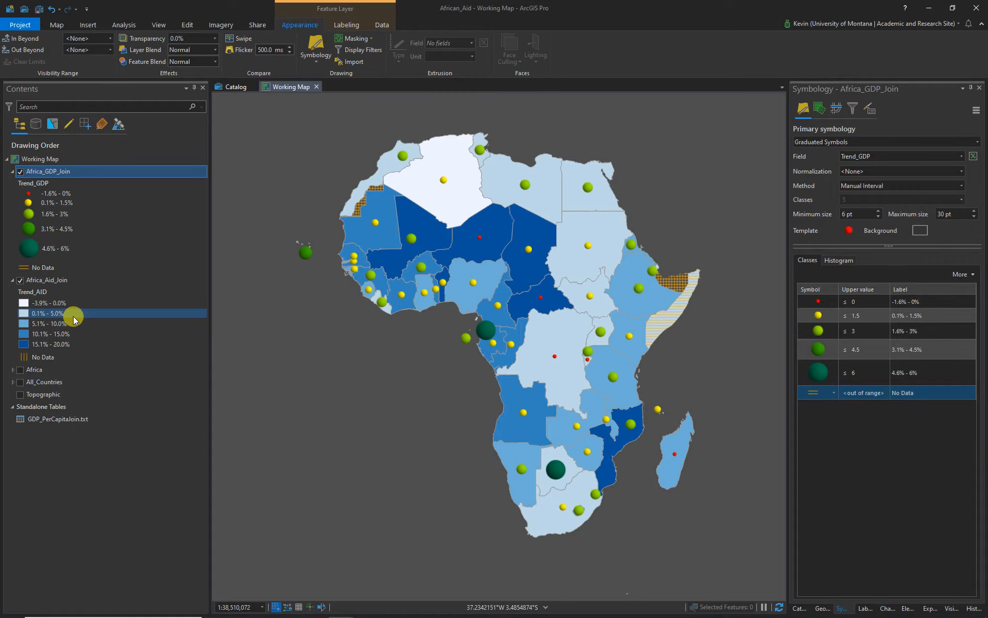
Step: Insert a new map into the project and rename it GDP Map
{"action": "left_click", "coordinate": [88, 24]}
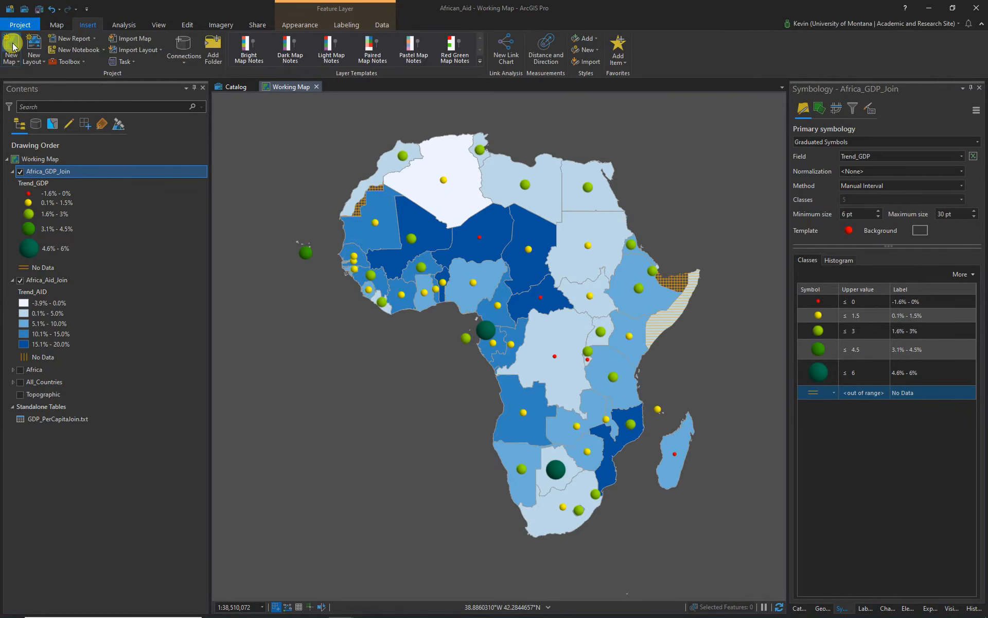
{"action": "left_click", "coordinate": [13, 47]}
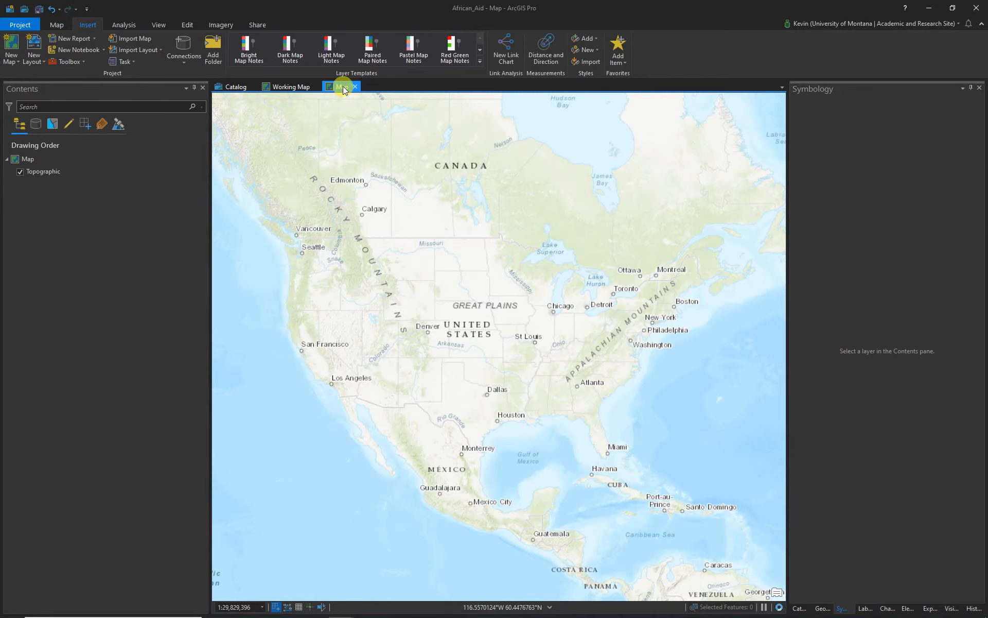
{"action": "right_click", "coordinate": [343, 86]}
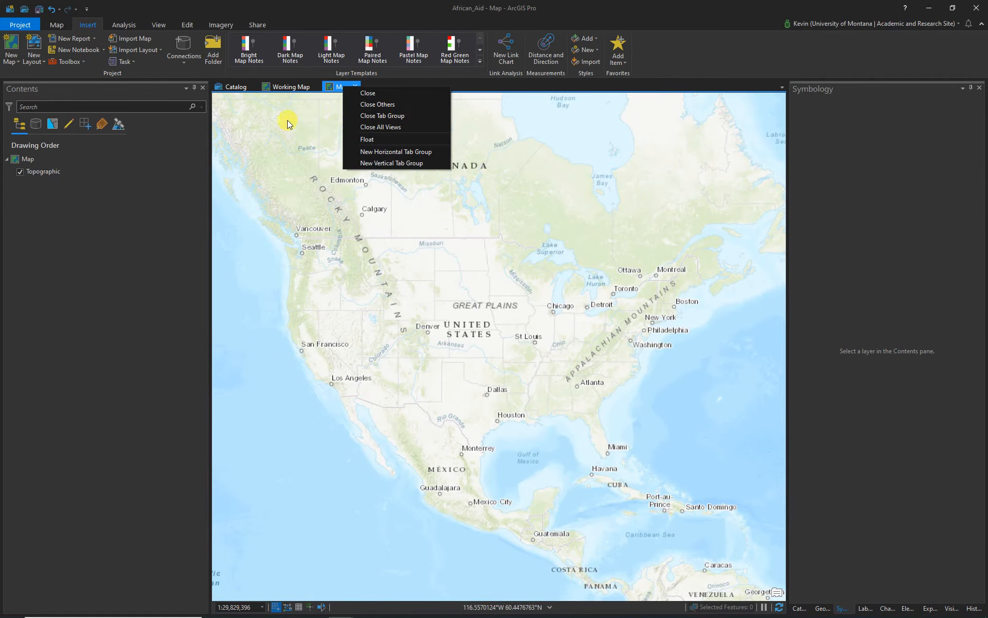
{"action": "left_click", "coordinate": [33, 160]}
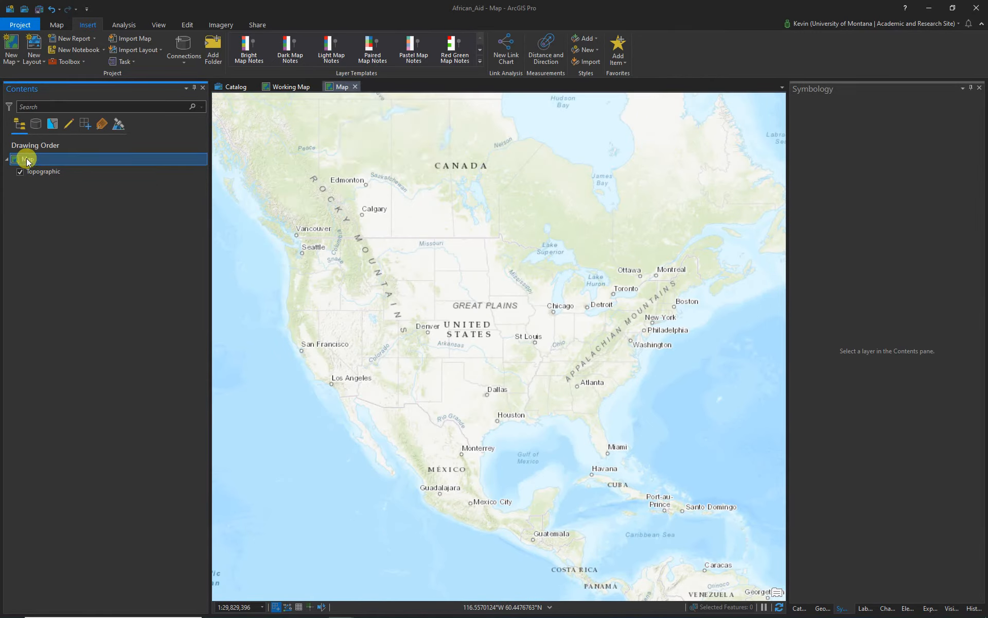
{"action": "double_click", "coordinate": [27, 159]}
{"action": "left_click", "coordinate": [329, 228]}
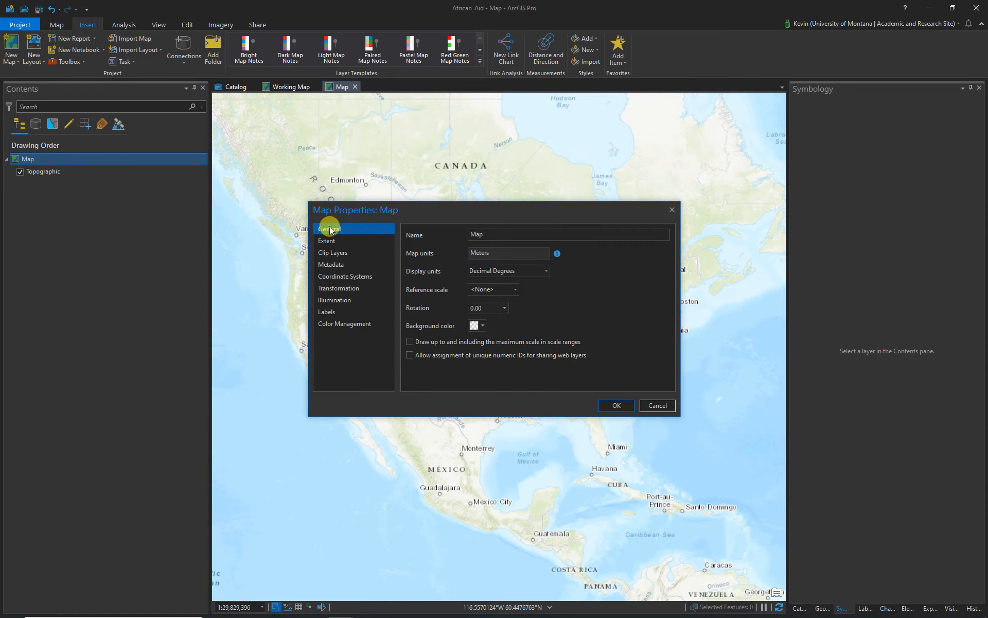
{"action": "double_click", "coordinate": [477, 234]}
{"action": "left_click", "coordinate": [472, 235]}
{"action": "type", "text": "GDP"}
{"action": "left_click", "coordinate": [615, 406]}
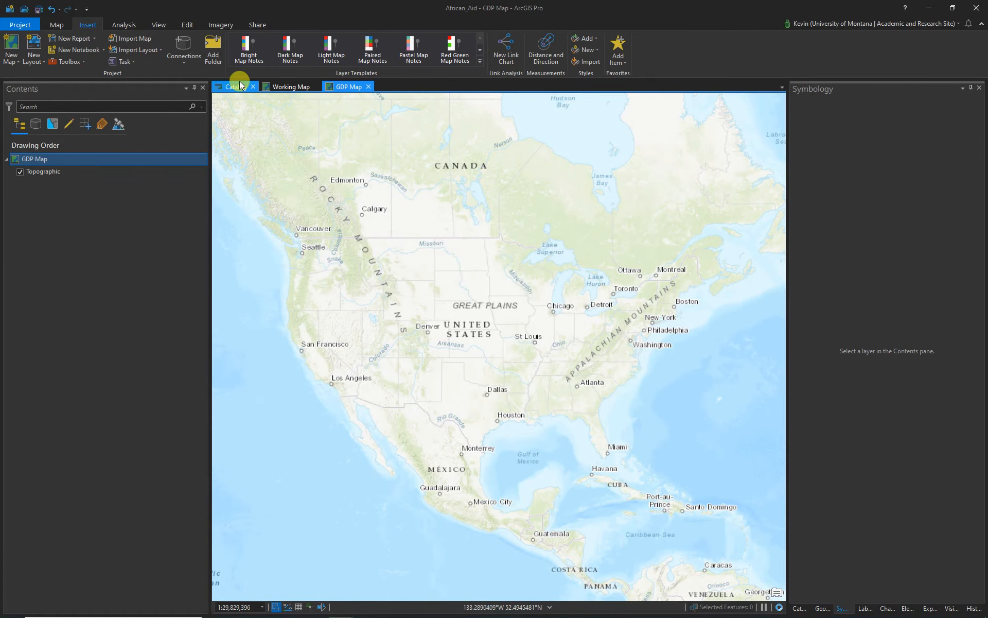
Step: Remove the Africa_Aid_Join layer from Working Map
{"action": "left_click", "coordinate": [293, 87]}
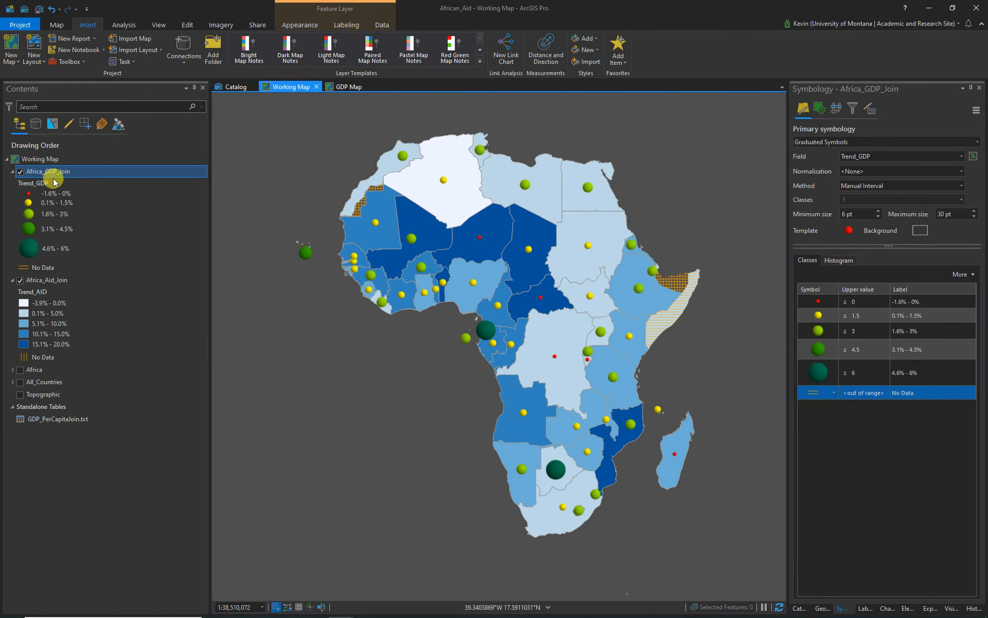
{"action": "left_click", "coordinate": [42, 283]}
{"action": "right_click", "coordinate": [42, 283]}
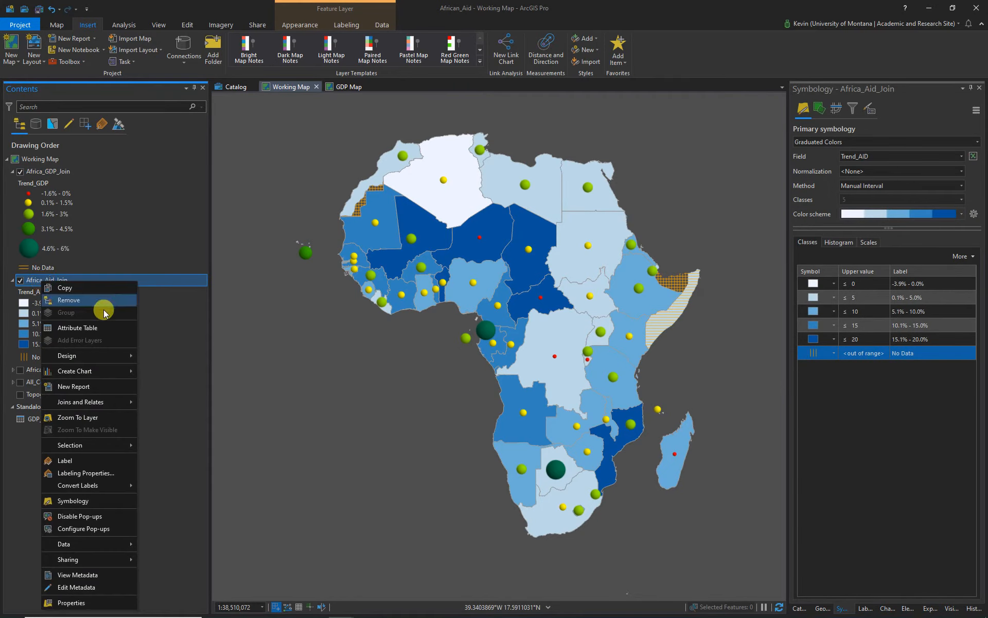
{"action": "left_click", "coordinate": [68, 299]}
Step: Try to paste the Africa_Aid_Join layer into GDP Map
{"action": "left_click", "coordinate": [349, 87]}
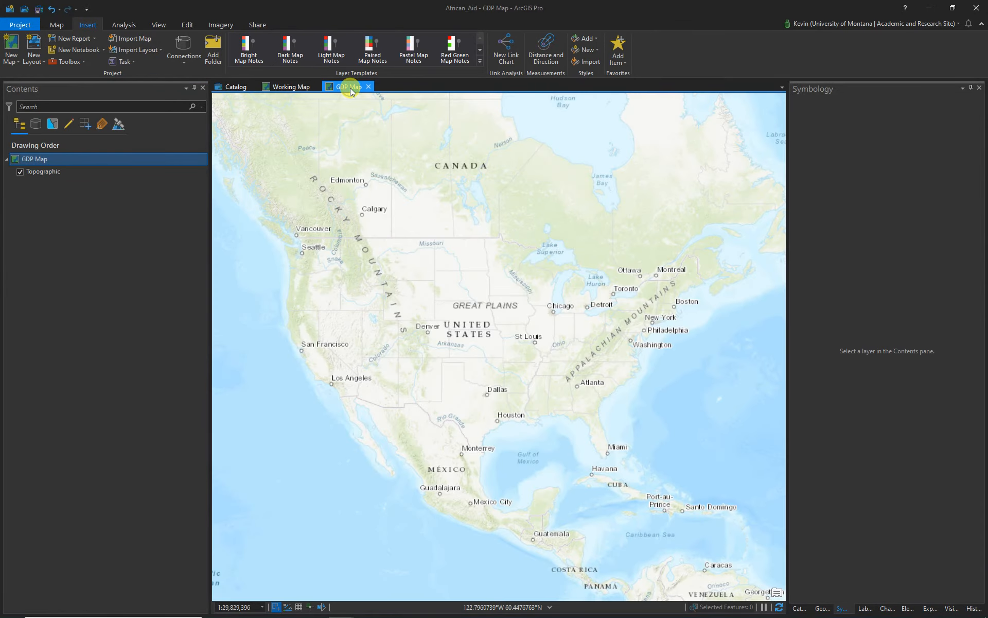
{"action": "right_click", "coordinate": [34, 160]}
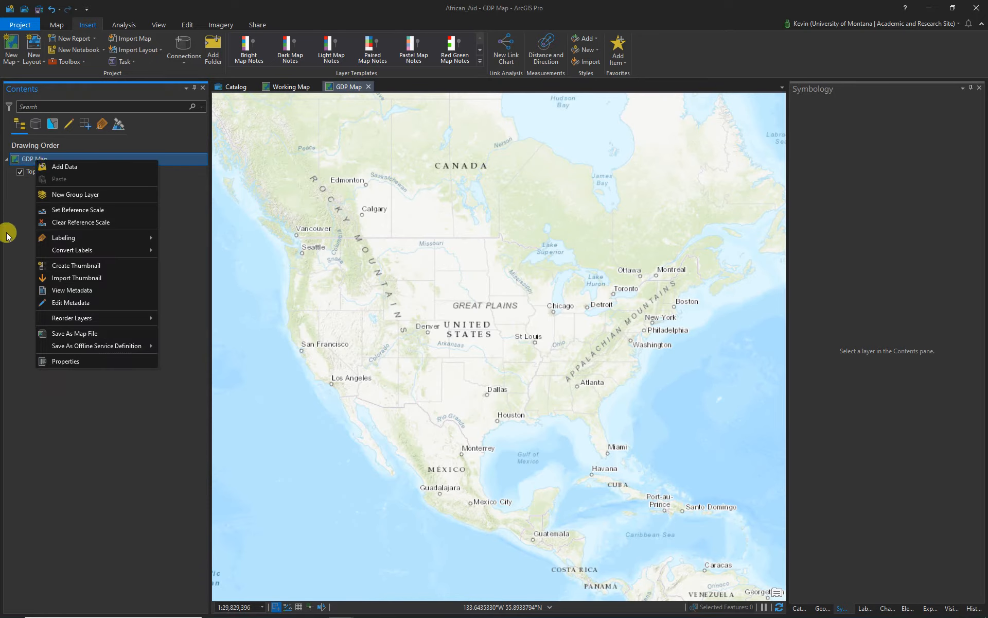
{"action": "left_click", "coordinate": [15, 186]}
{"action": "right_click", "coordinate": [29, 160]}
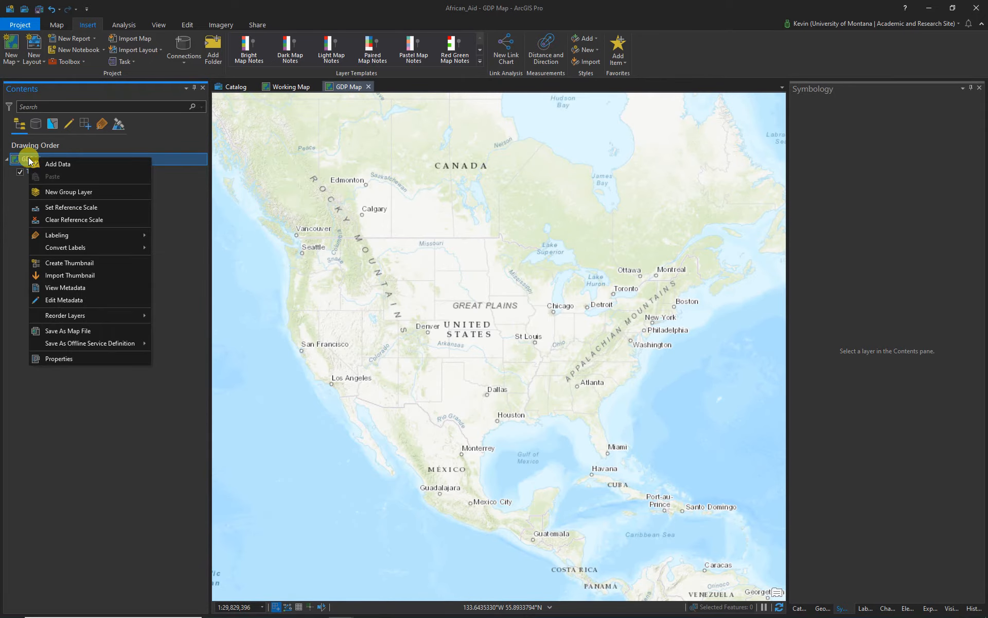
{"action": "left_click", "coordinate": [123, 403]}
Step: Copy the Africa_GDP_Join layer from Working Map and paste it into GDP Map
{"action": "left_click", "coordinate": [286, 88]}
{"action": "left_click", "coordinate": [37, 174]}
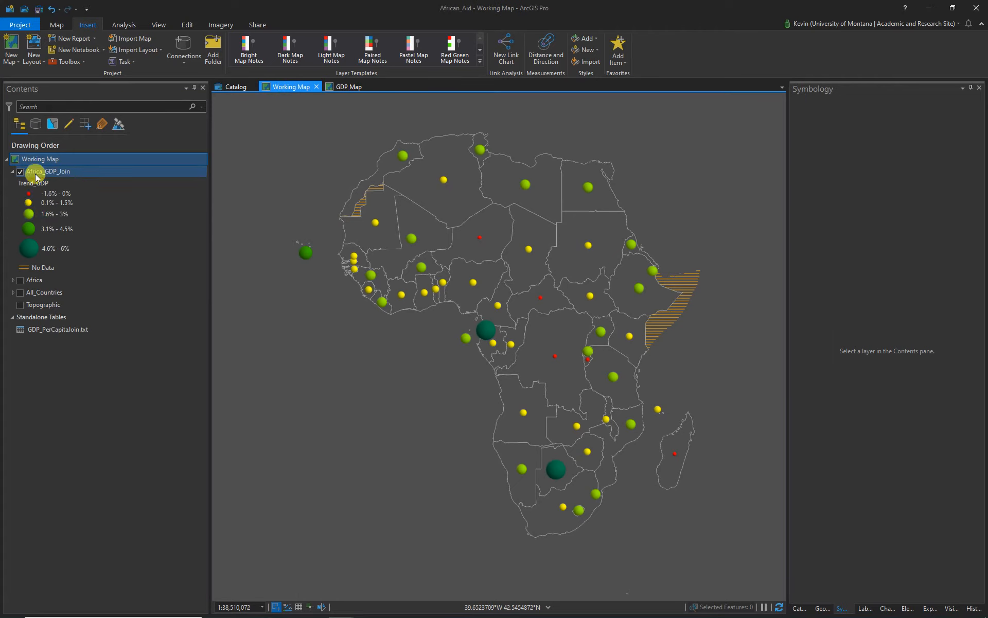
{"action": "right_click", "coordinate": [38, 176]}
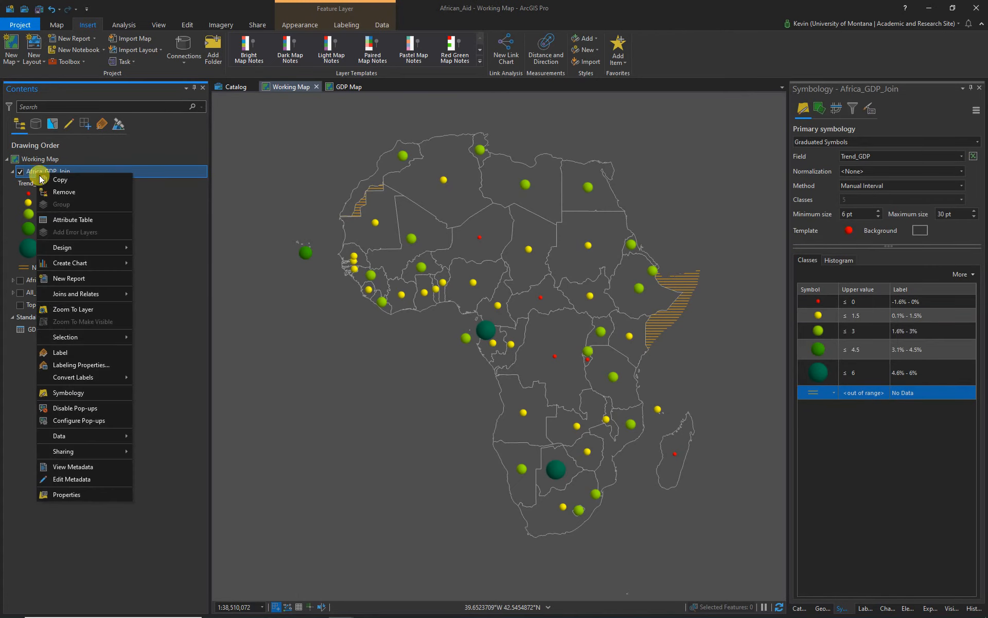
{"action": "left_click", "coordinate": [63, 181]}
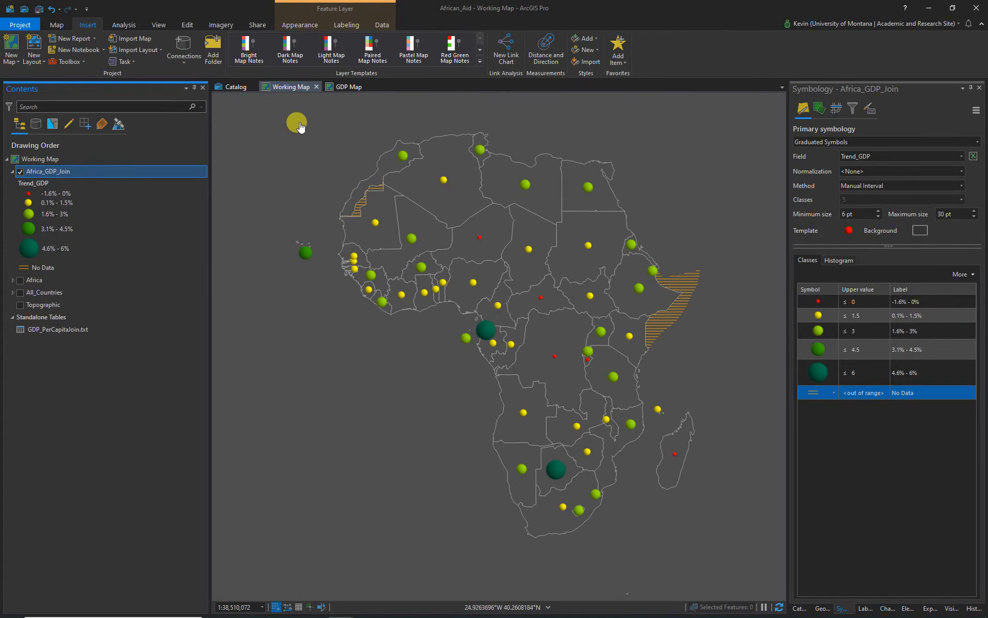
{"action": "left_click", "coordinate": [346, 87]}
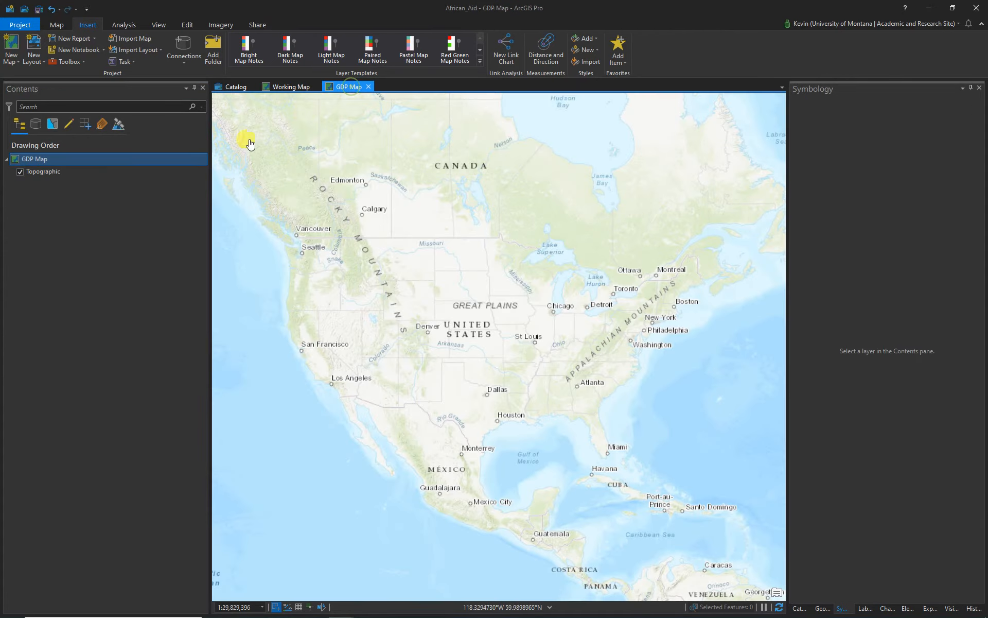
{"action": "right_click", "coordinate": [32, 157]}
{"action": "left_click", "coordinate": [54, 177]}
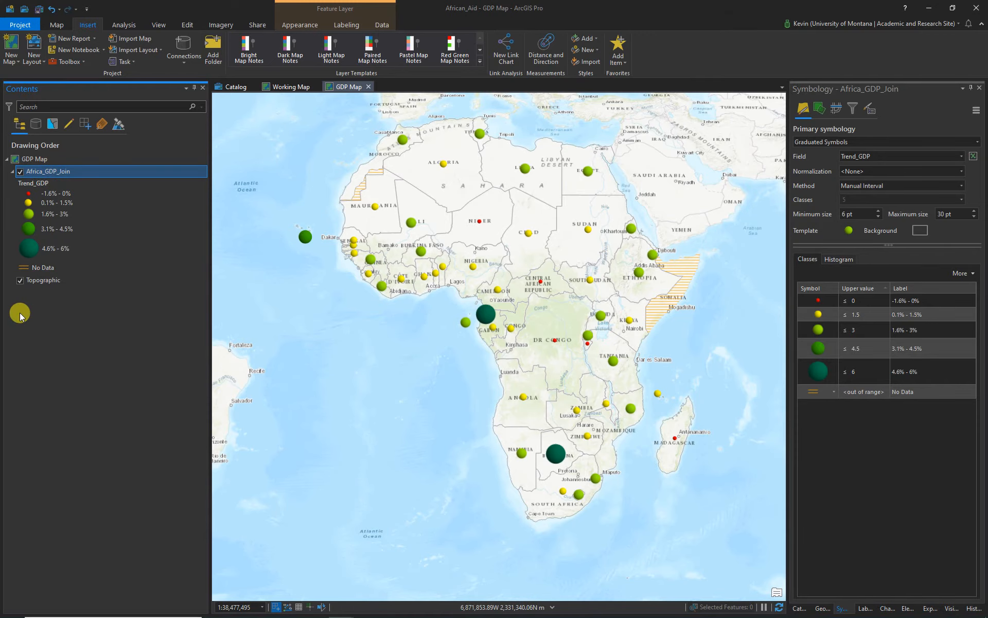
Step: Check the coordinate system of GDP Map without changing it, and turn off the map's Topographic layer
{"action": "double_click", "coordinate": [31, 159]}
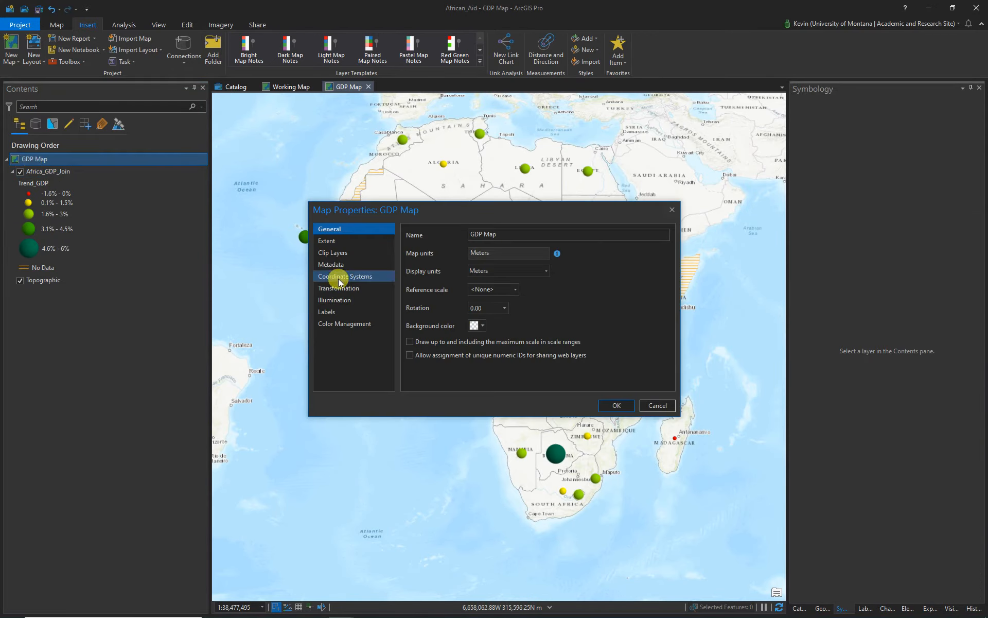
{"action": "left_click", "coordinate": [338, 278]}
{"action": "left_click", "coordinate": [488, 339]}
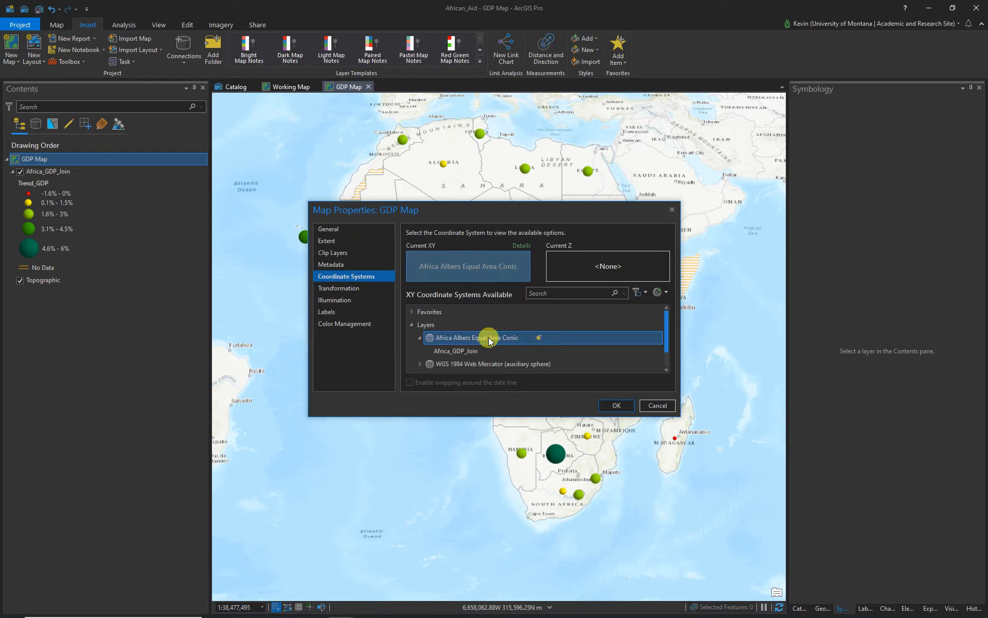
{"action": "left_click", "coordinate": [663, 405]}
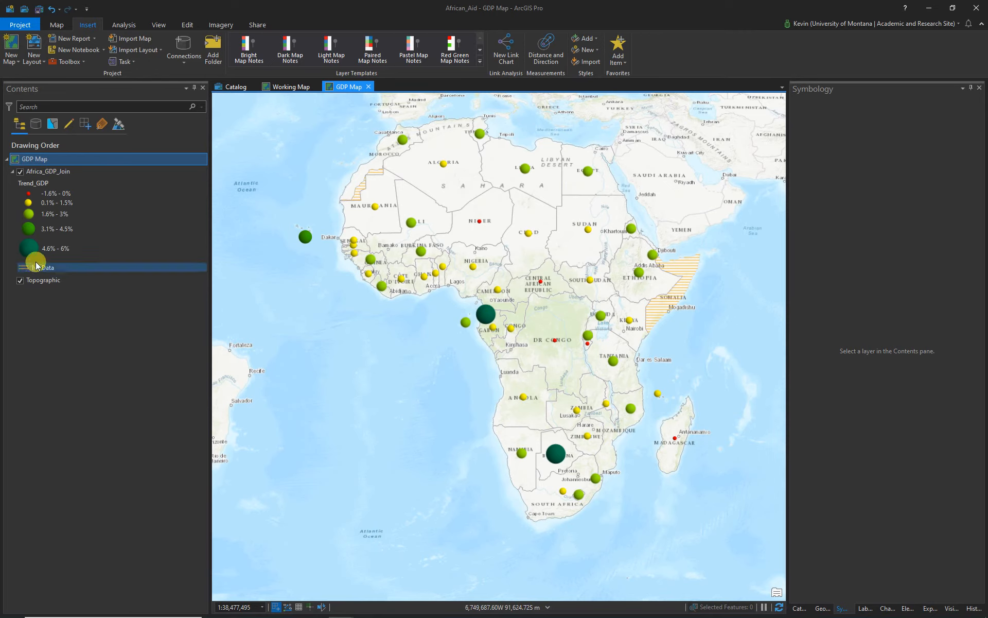
{"action": "left_click", "coordinate": [20, 280]}
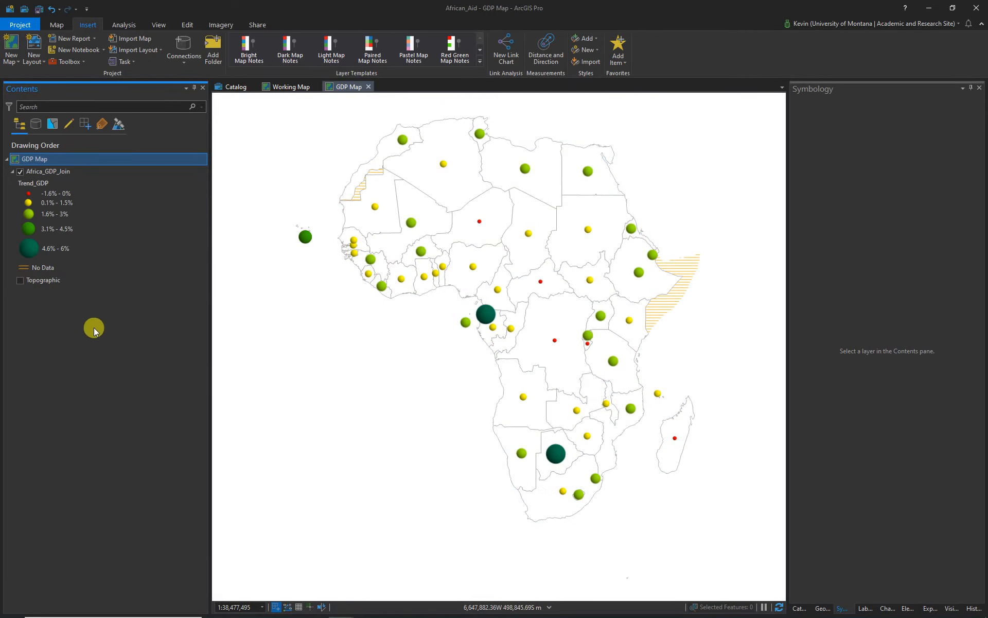
{"action": "mouse_move", "coordinate": [409, 378]}
{"action": "left_mouse_down"}
{"action": "mouse_move", "coordinate": [390, 404]}
{"action": "mouse_move", "coordinate": [404, 398]}
{"action": "left_mouse_up"}
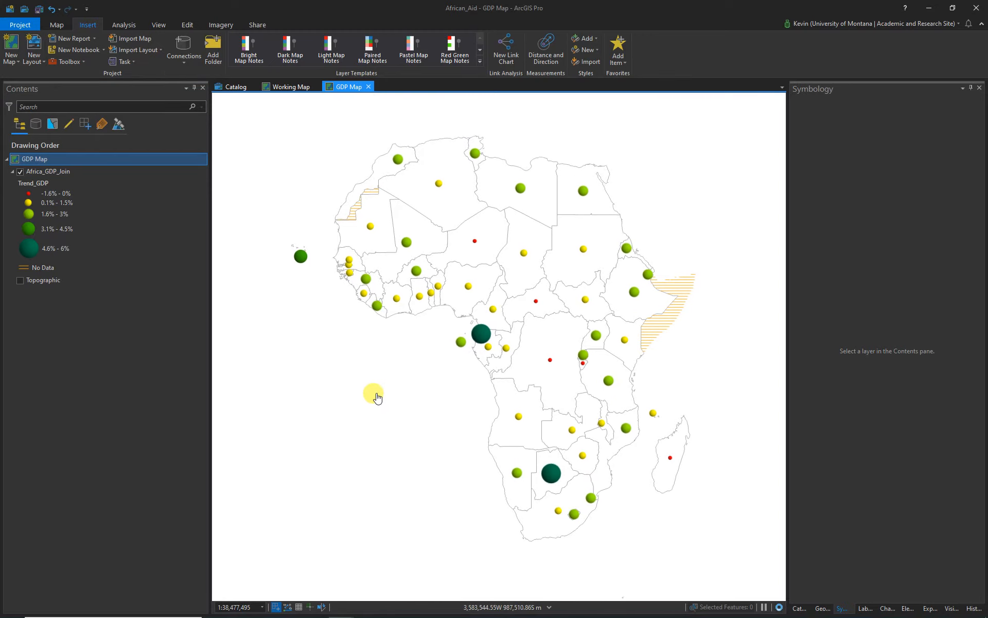
Step: Return to Working Map and undo the removal of the Africa_Aid_Join layer
{"action": "left_click", "coordinate": [281, 89]}
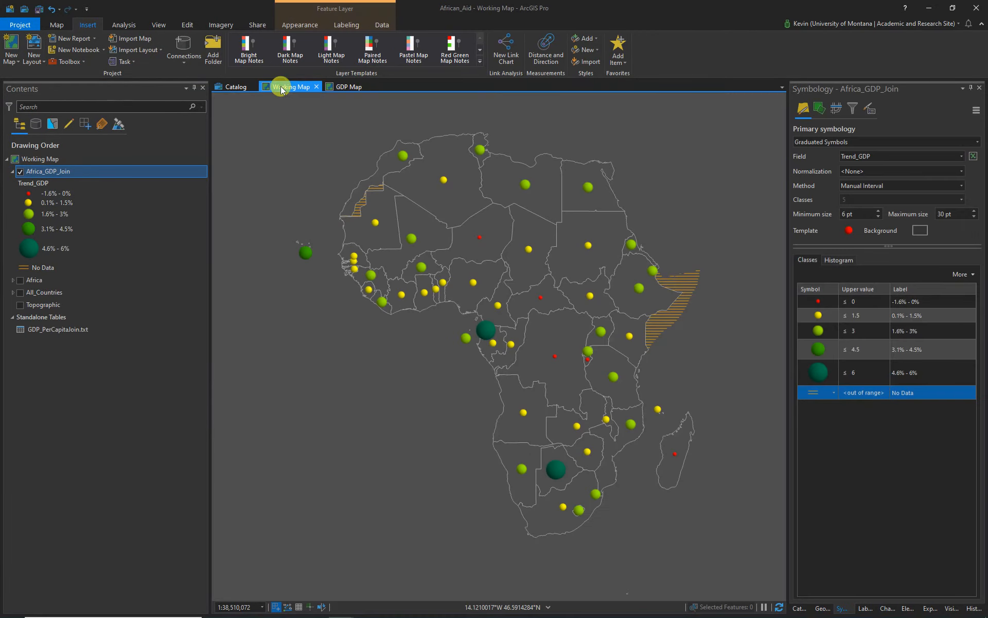
{"action": "left_click", "coordinate": [13, 280]}
{"action": "left_click", "coordinate": [13, 281]}
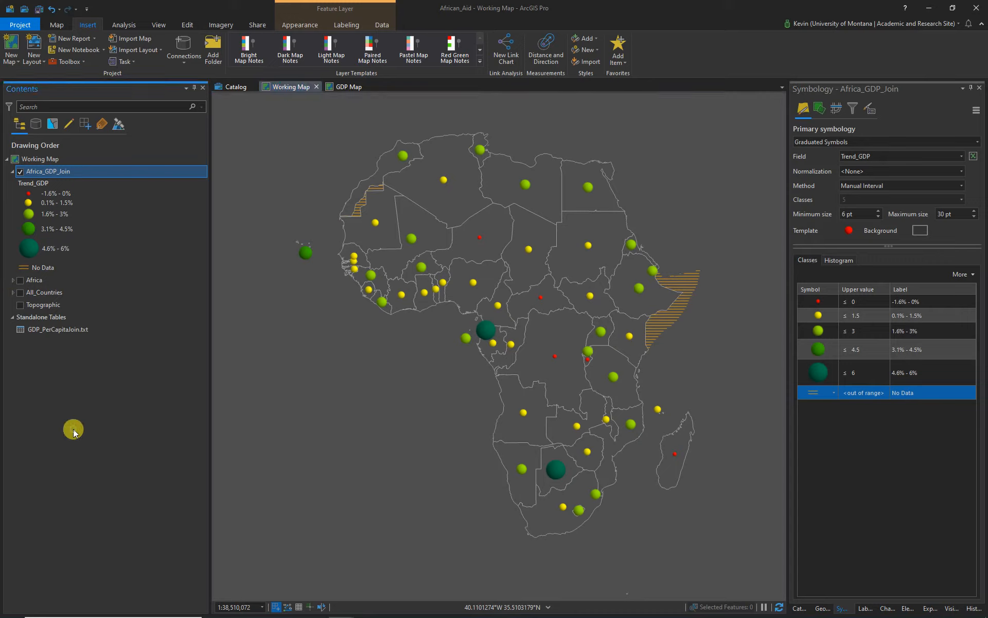
{"action": "left_click", "coordinate": [342, 87]}
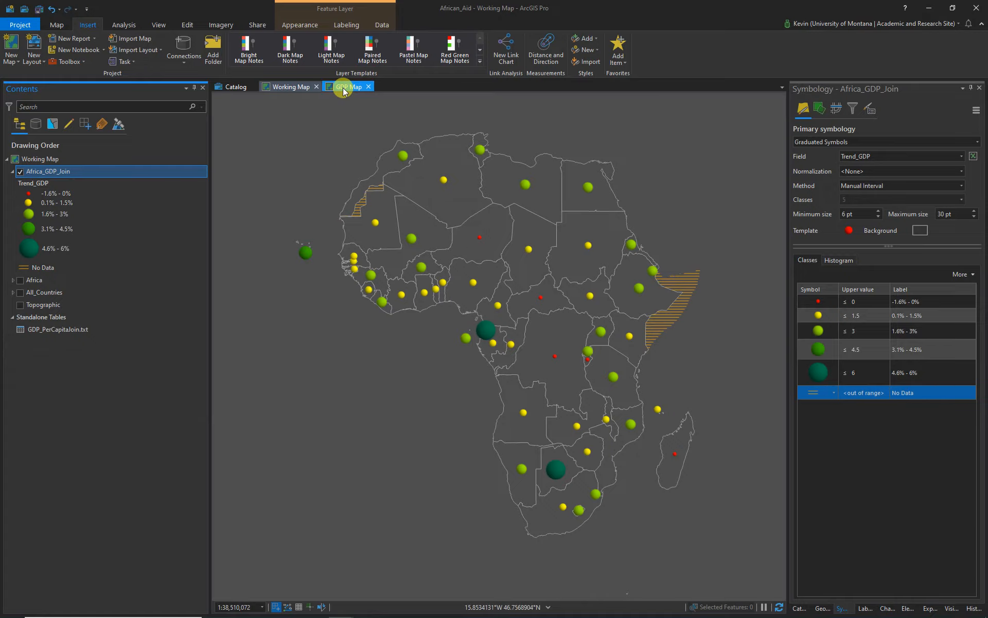
{"action": "left_click", "coordinate": [287, 87]}
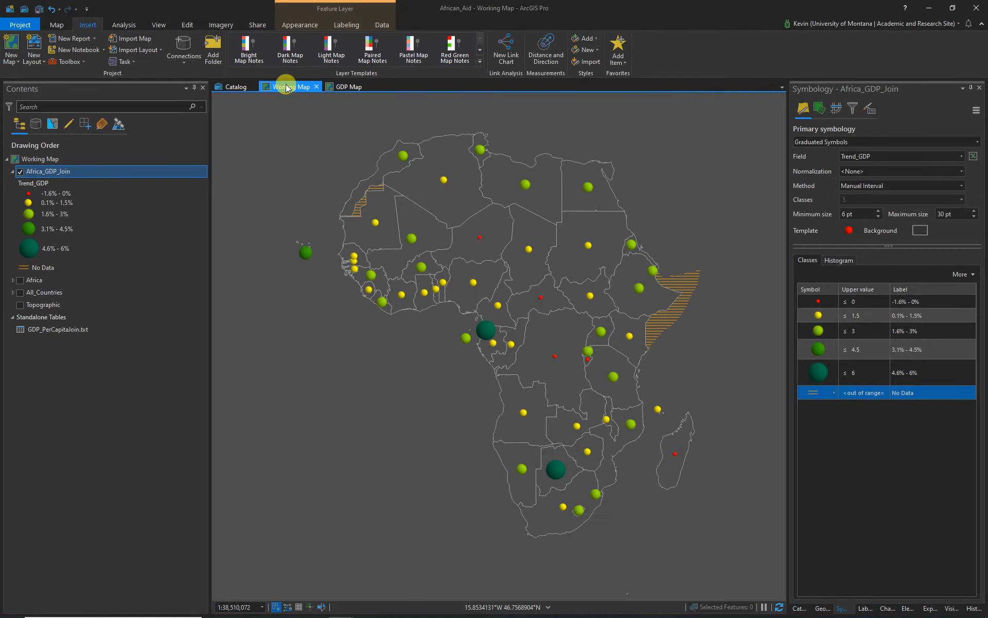
{"action": "left_click", "coordinate": [52, 10]}
{"action": "left_click", "coordinate": [53, 10]}
{"action": "left_click", "coordinate": [53, 9]}
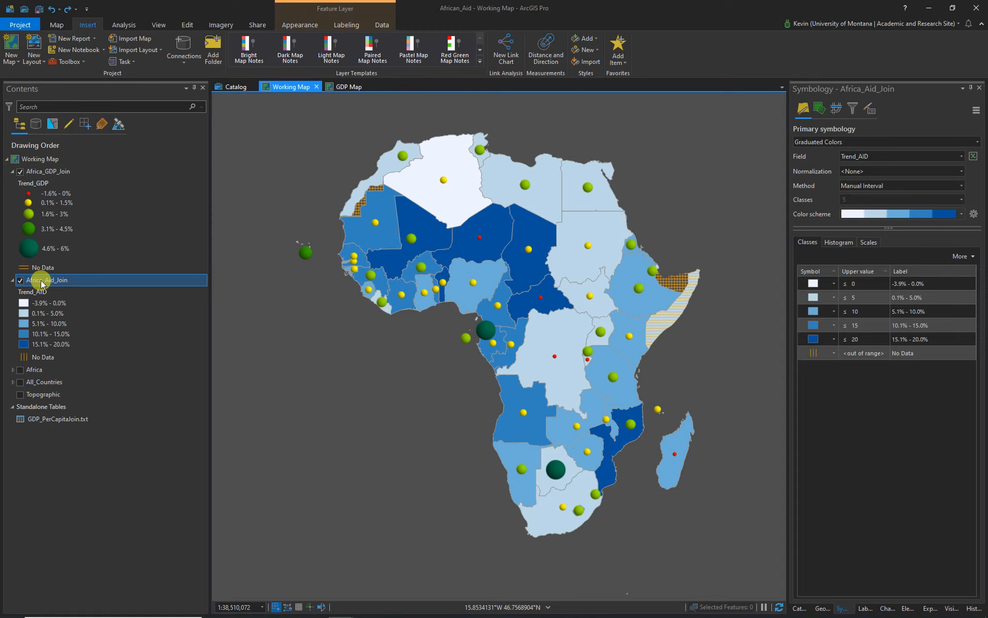
{"action": "left_click", "coordinate": [136, 484]}
Step: Copy the Africa_Aid_Join layer from Working Map into GDP Map and place it below Africa_GDP_Join
{"action": "right_click", "coordinate": [38, 279]}
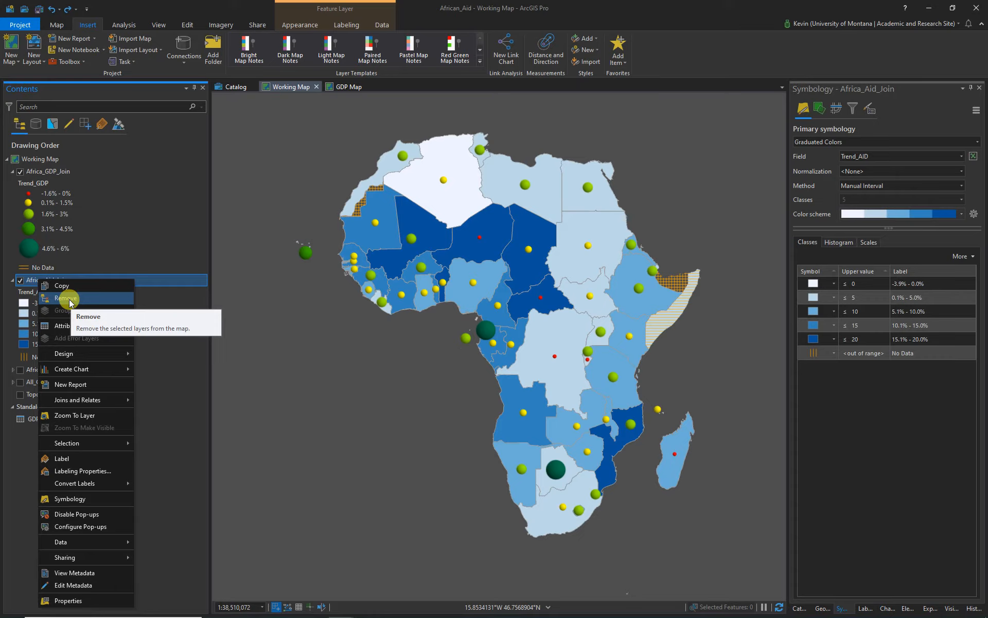
{"action": "left_click", "coordinate": [61, 286]}
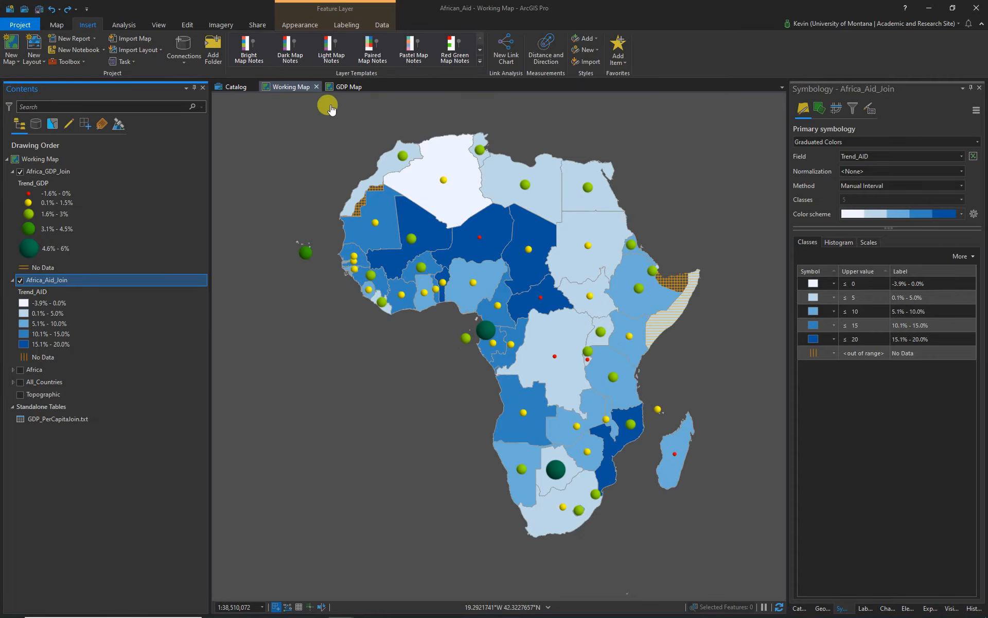
{"action": "left_click", "coordinate": [350, 86]}
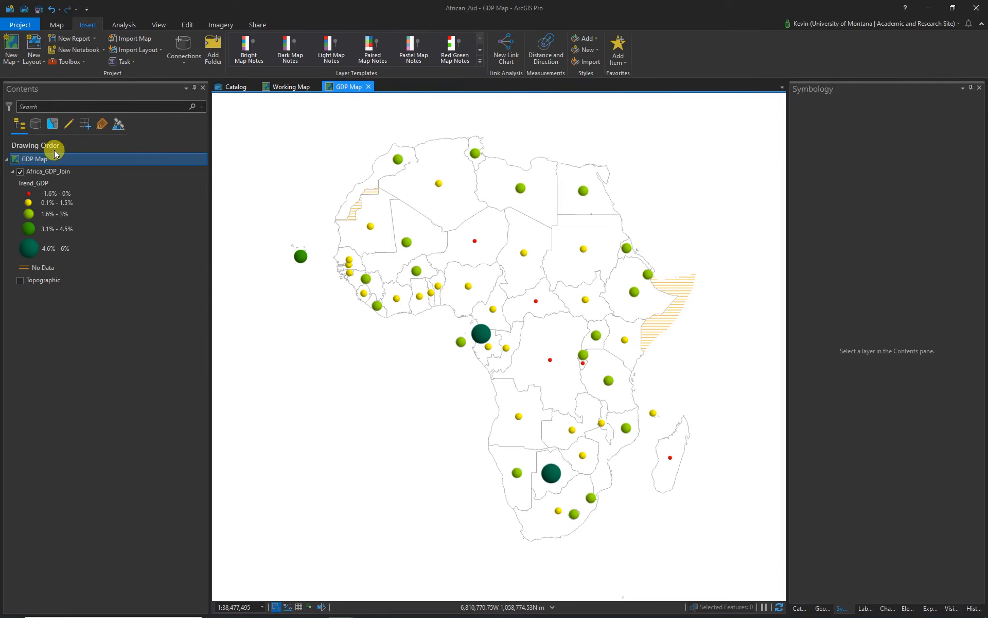
{"action": "right_click", "coordinate": [40, 161]}
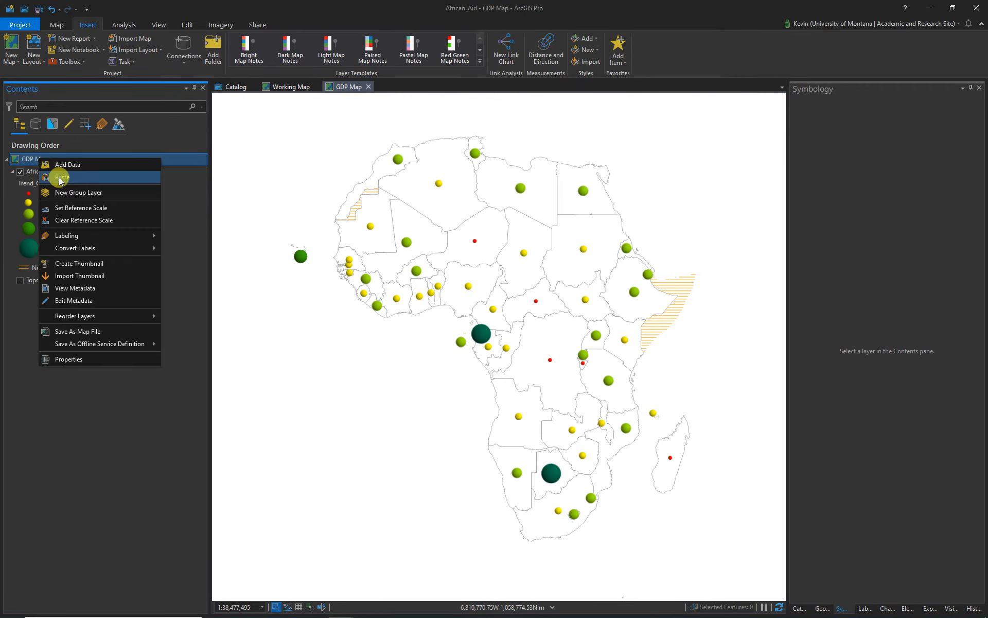
{"action": "left_click", "coordinate": [61, 173]}
{"action": "left_click_drag", "start_coordinate": [54, 173], "coordinate": [56, 346]}
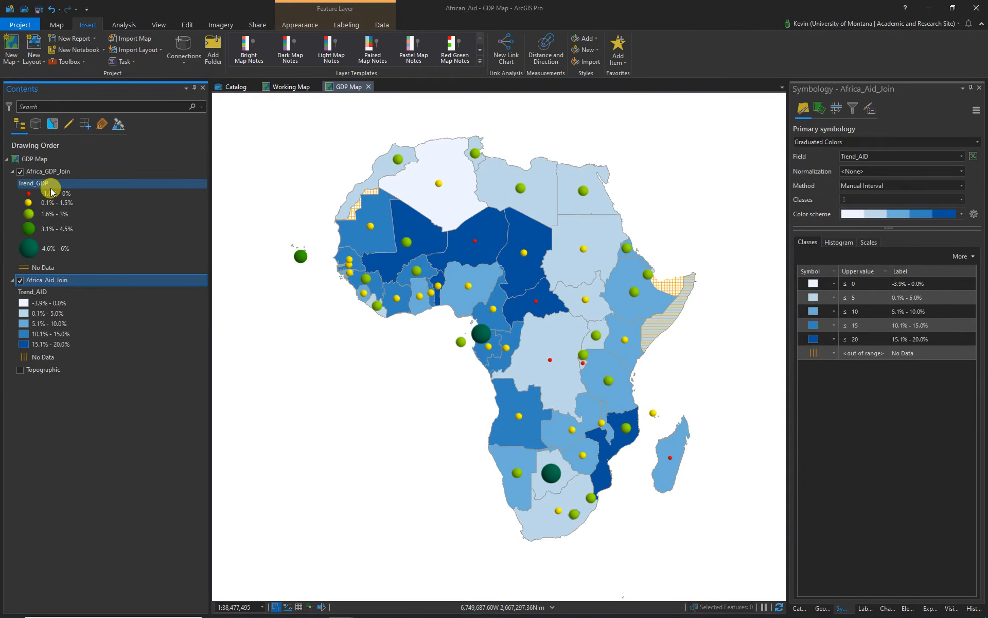
{"action": "left_click", "coordinate": [44, 173]}
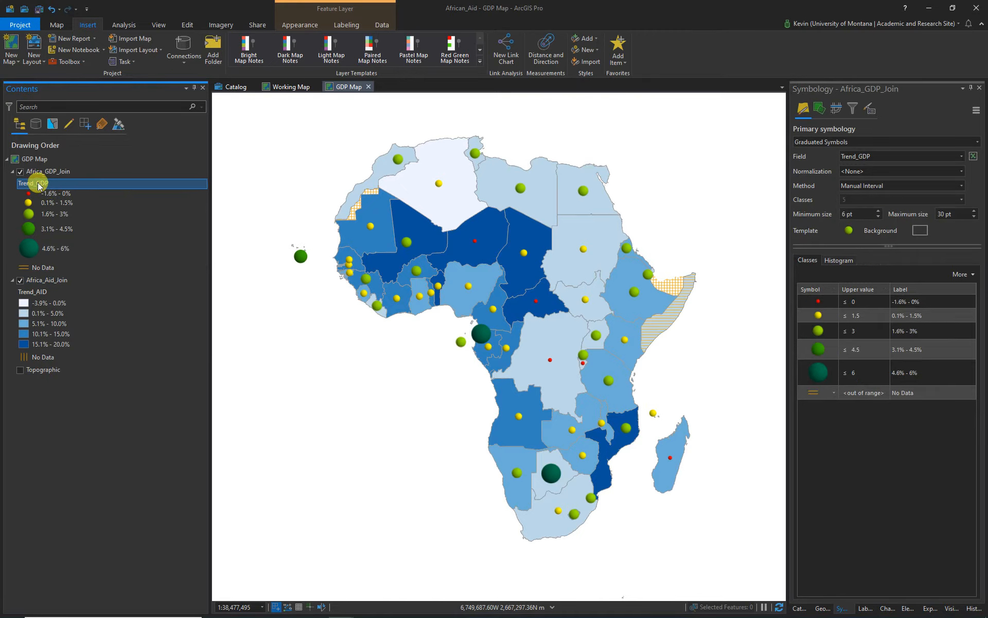
{"action": "left_click", "coordinate": [931, 394]}
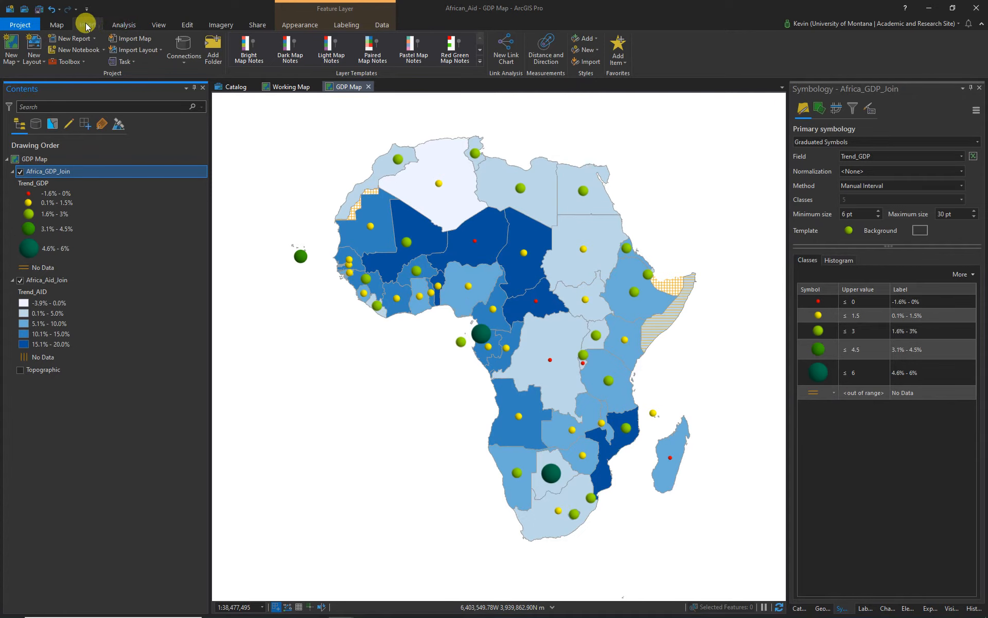
Step: Create an ANSI portrait Letter layout (8.5" × 11") and add vertical guides at about 0.5 and 8 inches
{"action": "left_click", "coordinate": [32, 50]}
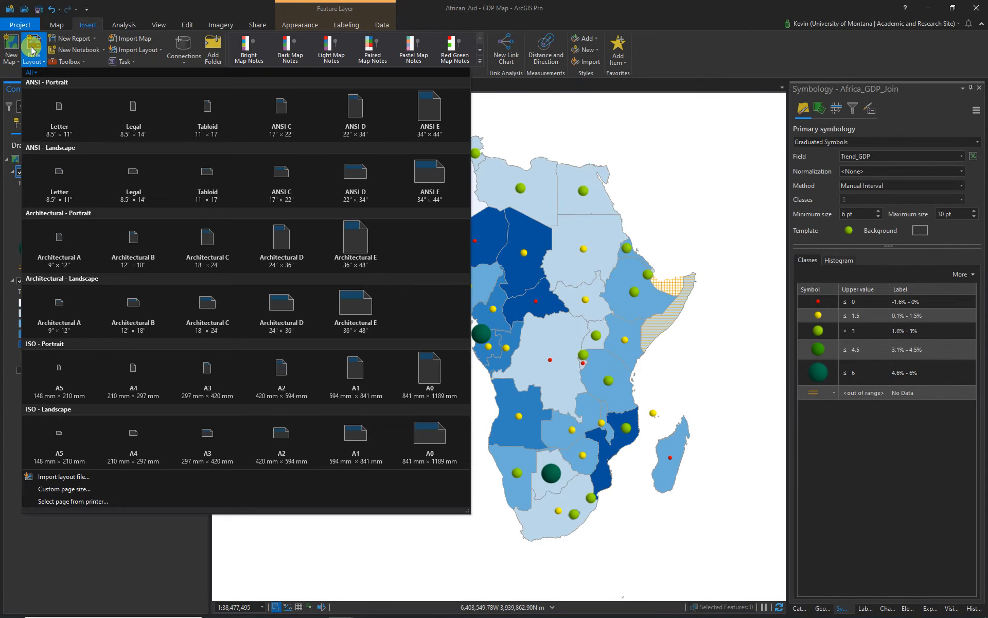
{"action": "left_click", "coordinate": [61, 114]}
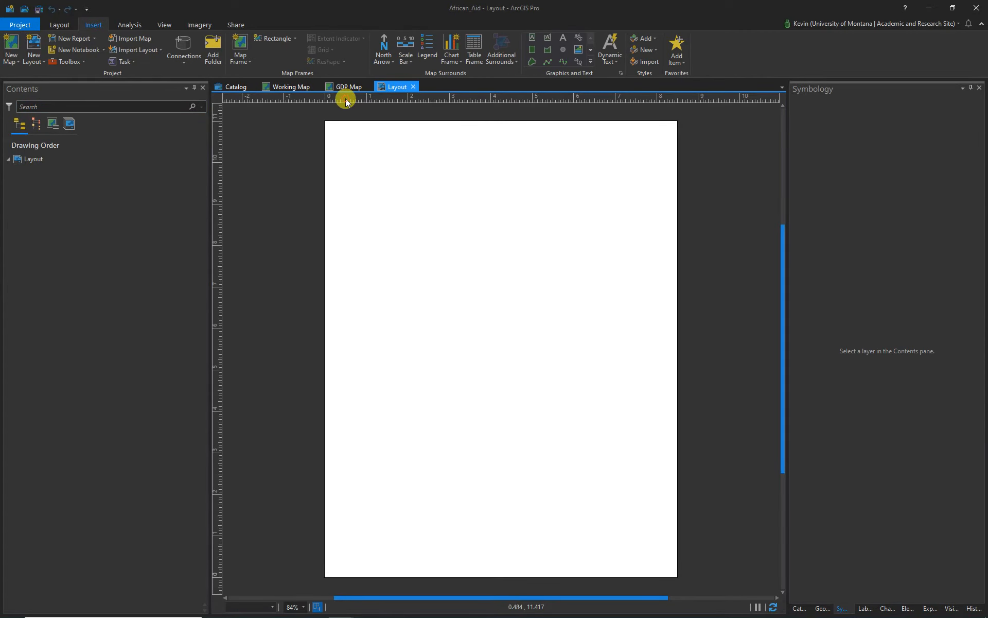
{"action": "right_click", "coordinate": [345, 98]}
{"action": "left_click", "coordinate": [371, 104]}
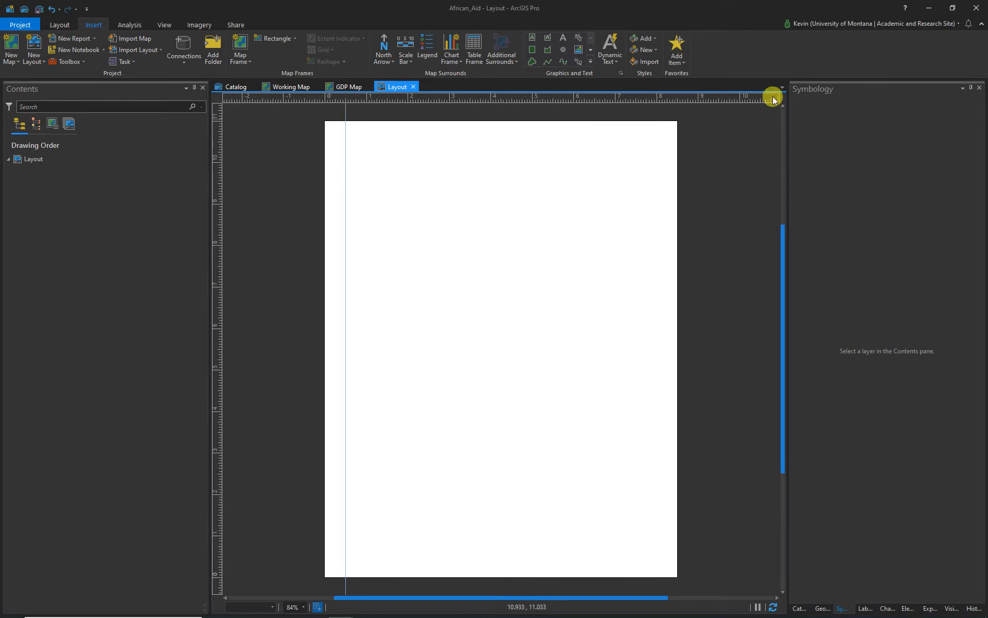
{"action": "right_click", "coordinate": [657, 102]}
{"action": "left_click", "coordinate": [683, 107]}
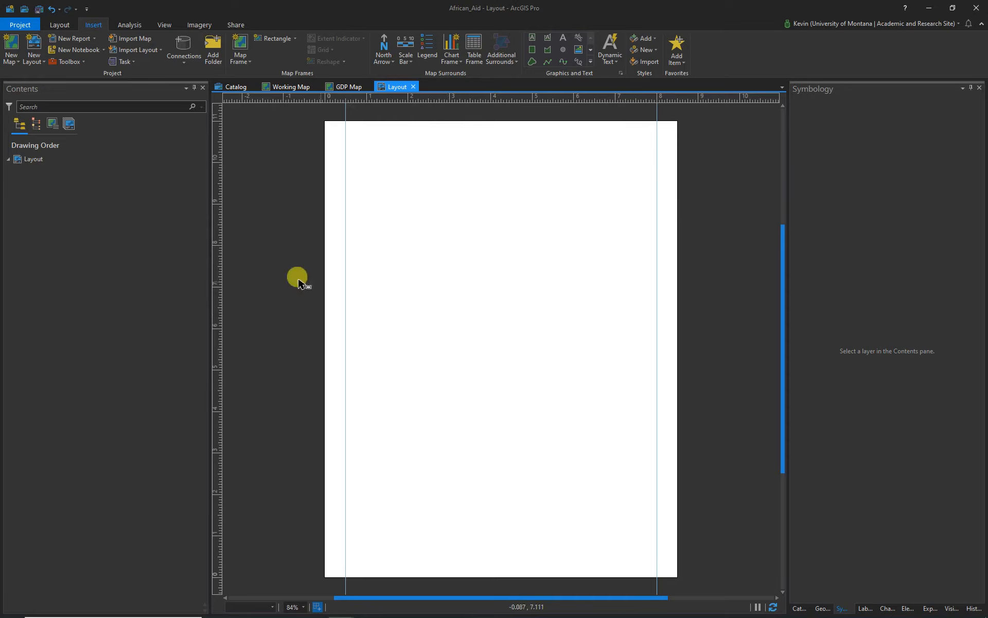
Step: Add horizontal guides to the layout at about 10.5 and 0.5 inches
{"action": "right_click", "coordinate": [222, 143]}
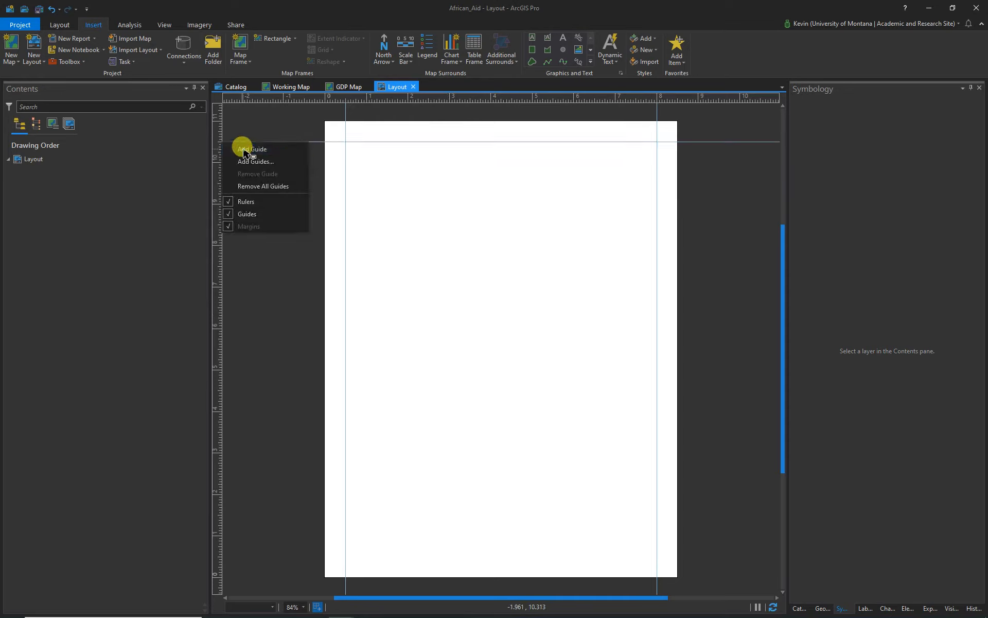
{"action": "left_click", "coordinate": [243, 149]}
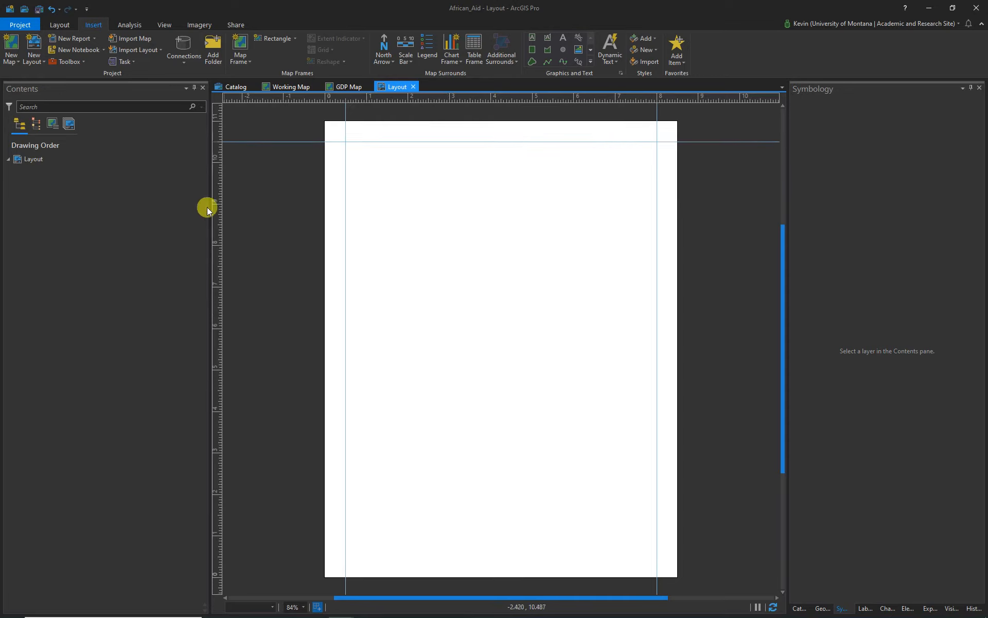
{"action": "right_click", "coordinate": [219, 558]}
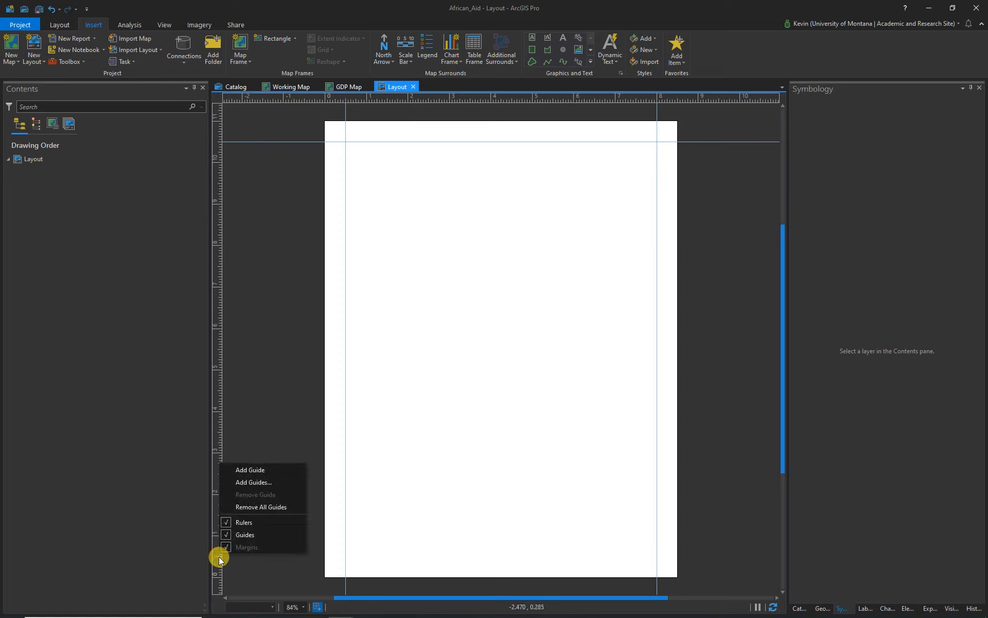
{"action": "left_click", "coordinate": [245, 469]}
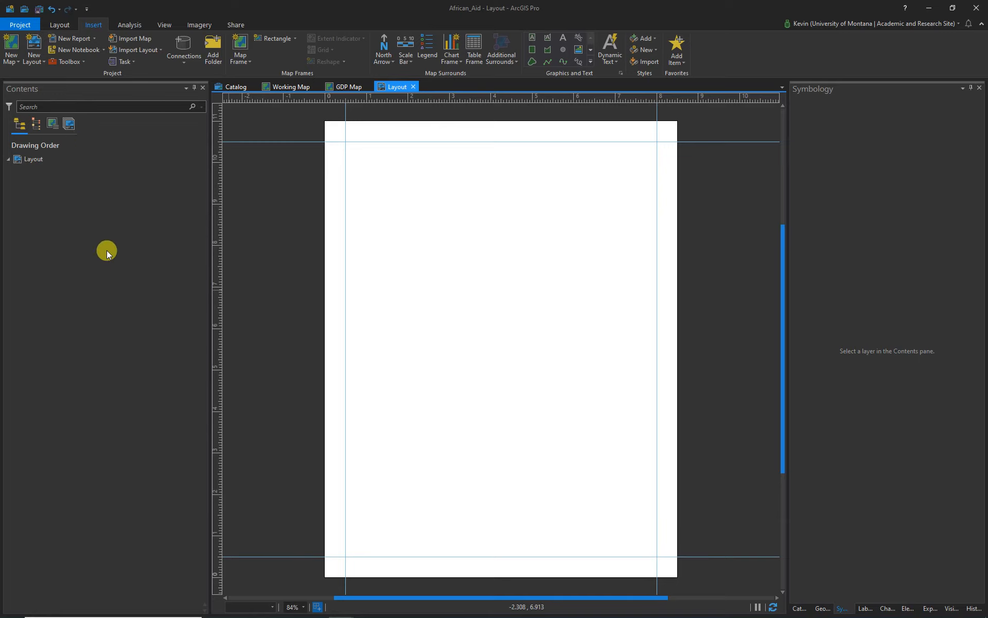
Step: Insert a GDP Map frame at its default extent, about 7.5 by 10 in, filling the area inside the guides, and show its format settings
{"action": "left_click", "coordinate": [249, 61]}
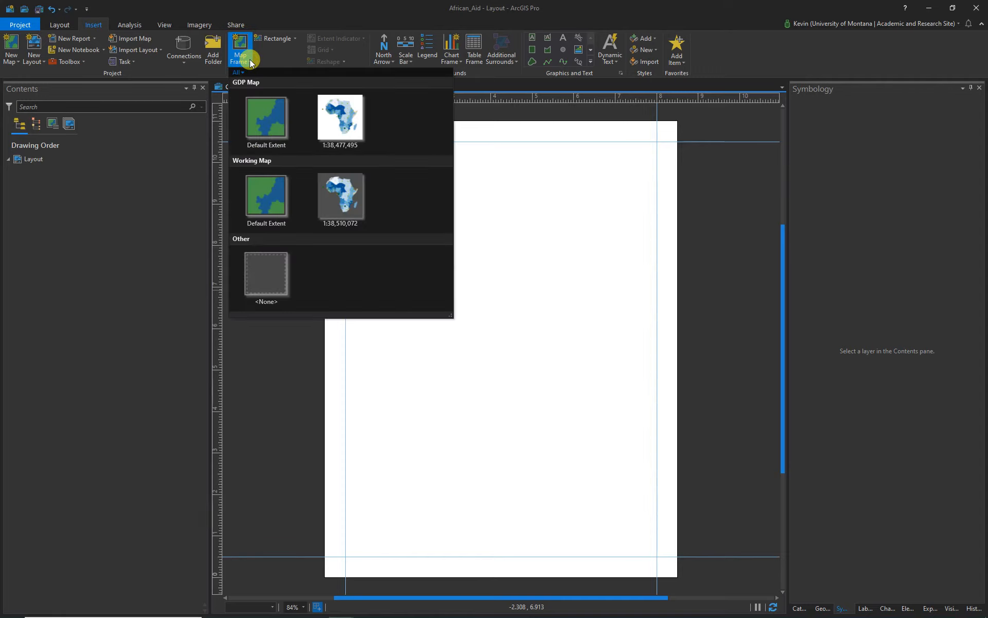
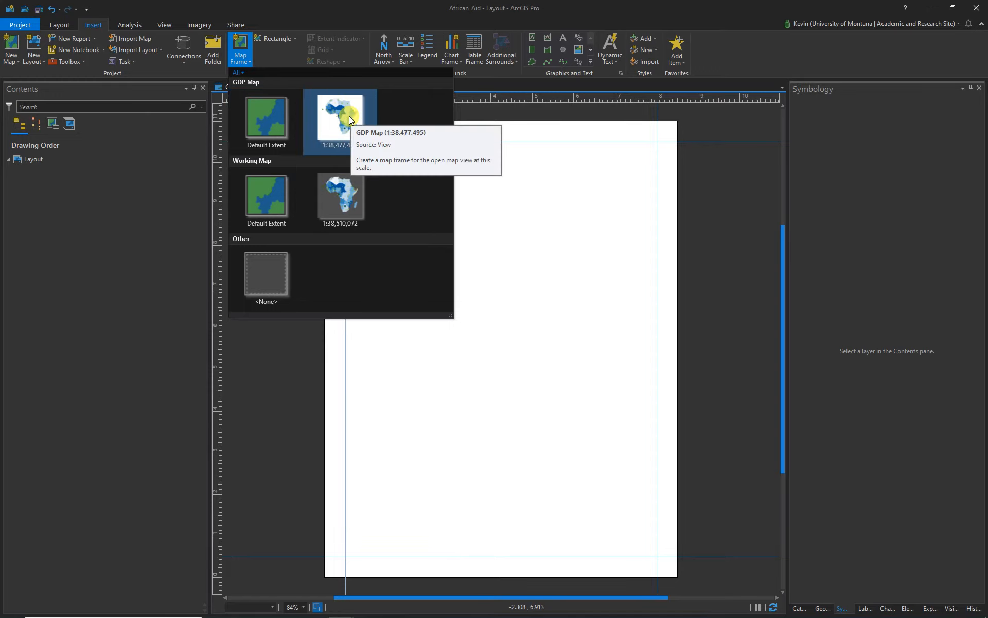
{"action": "left_click", "coordinate": [264, 117]}
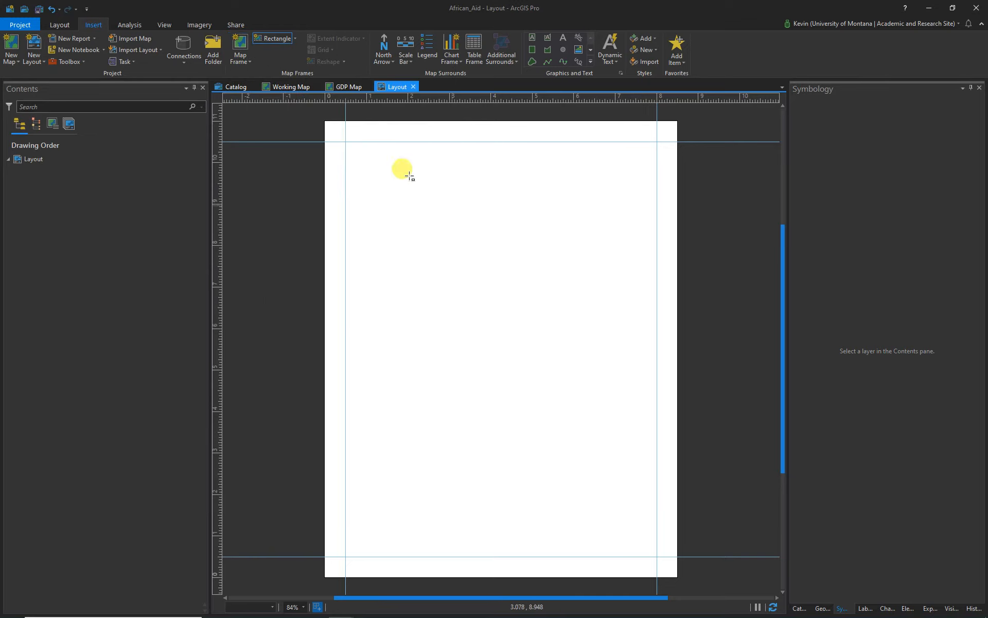
{"action": "left_click_drag", "start_coordinate": [348, 142], "coordinate": [656, 555]}
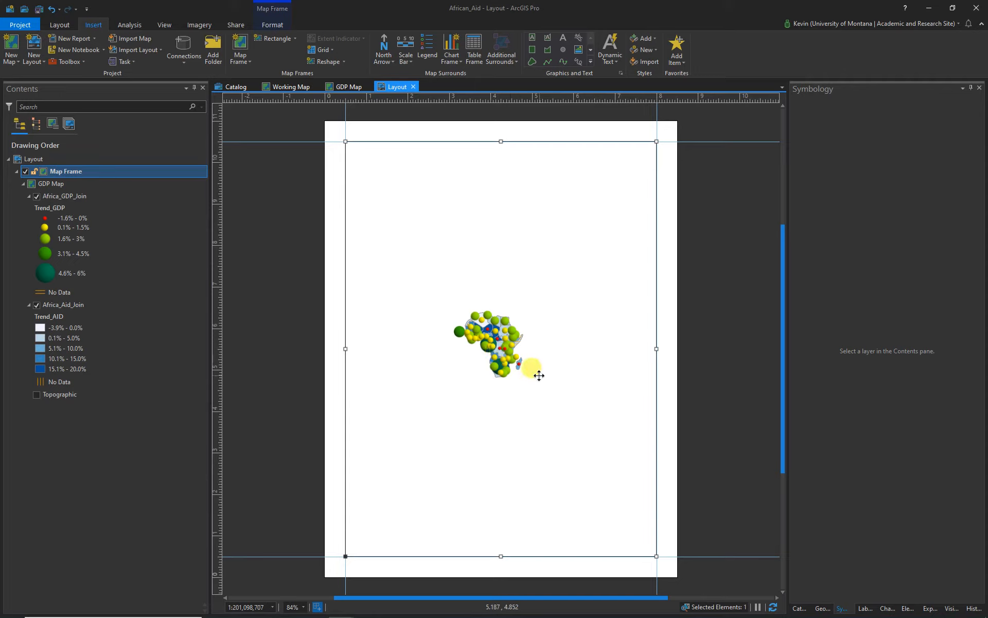
{"action": "left_click", "coordinate": [273, 26]}
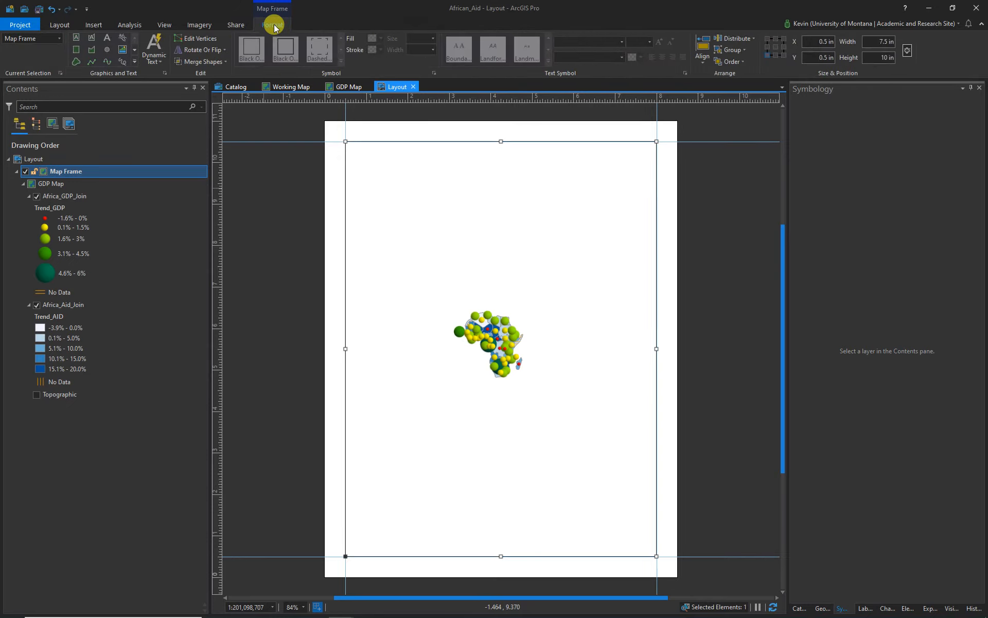
Step: Activate the GDP Map frame, enlarge Africa to a scale of 1:46,769,132 and centre it within the frame
{"action": "left_click", "coordinate": [56, 25]}
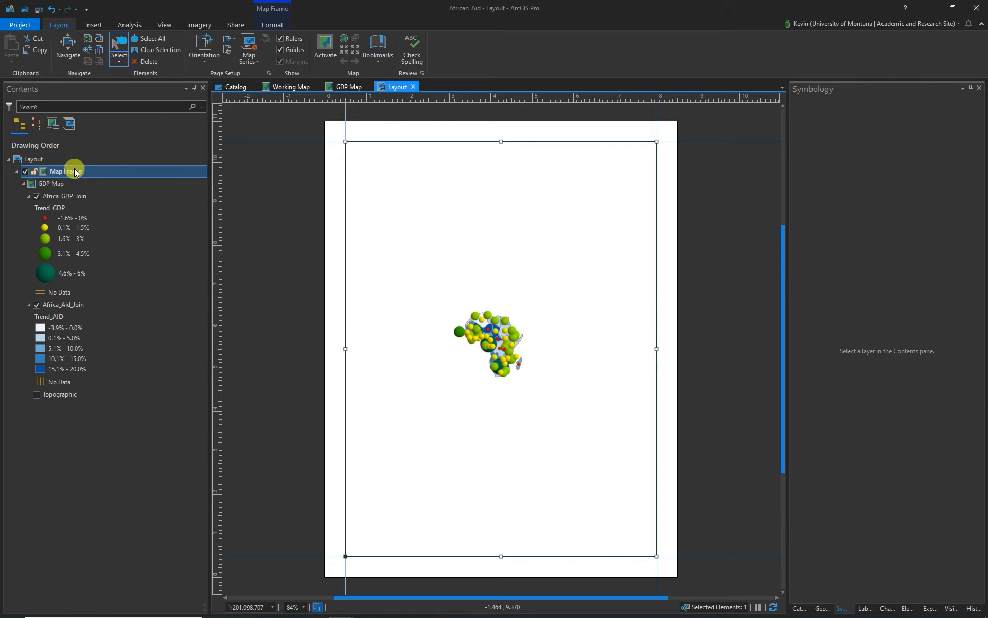
{"action": "left_click", "coordinate": [325, 47]}
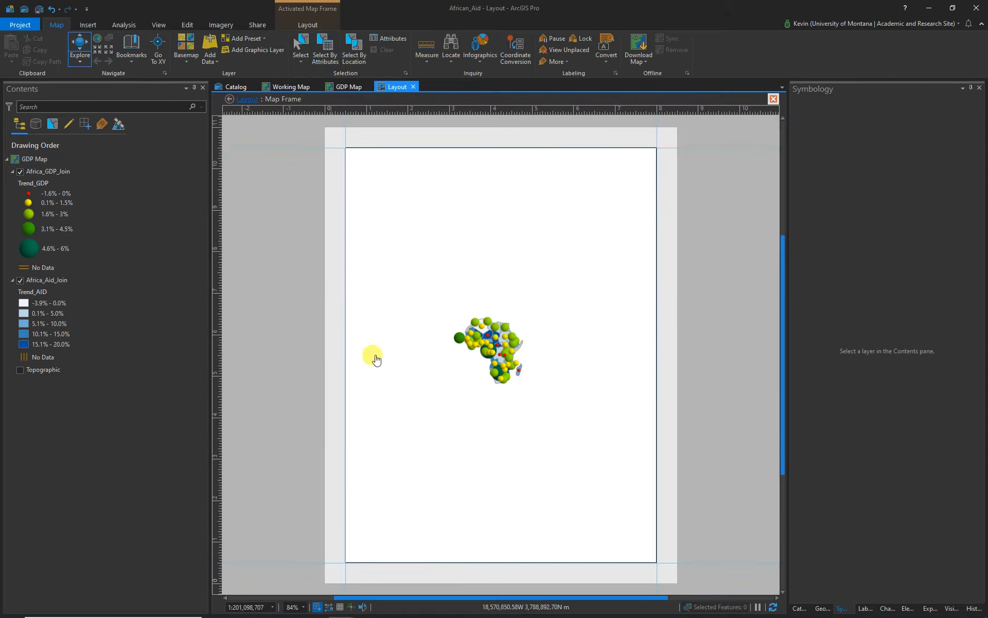
{"action": "left_click", "coordinate": [97, 48]}
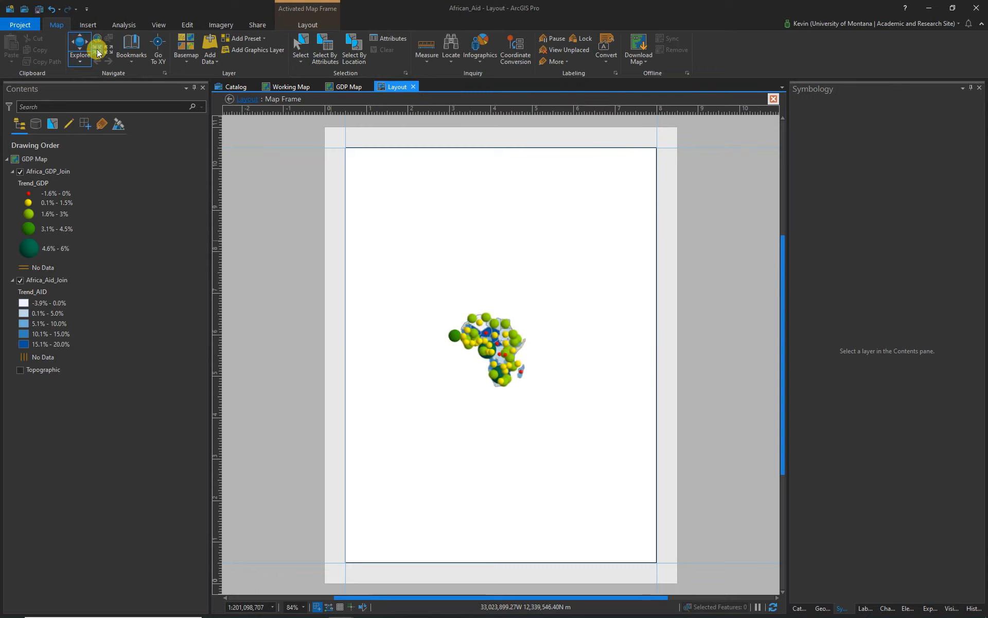
{"action": "left_click", "coordinate": [97, 49]}
{"action": "left_click", "coordinate": [97, 48]}
{"action": "left_click", "coordinate": [97, 49]}
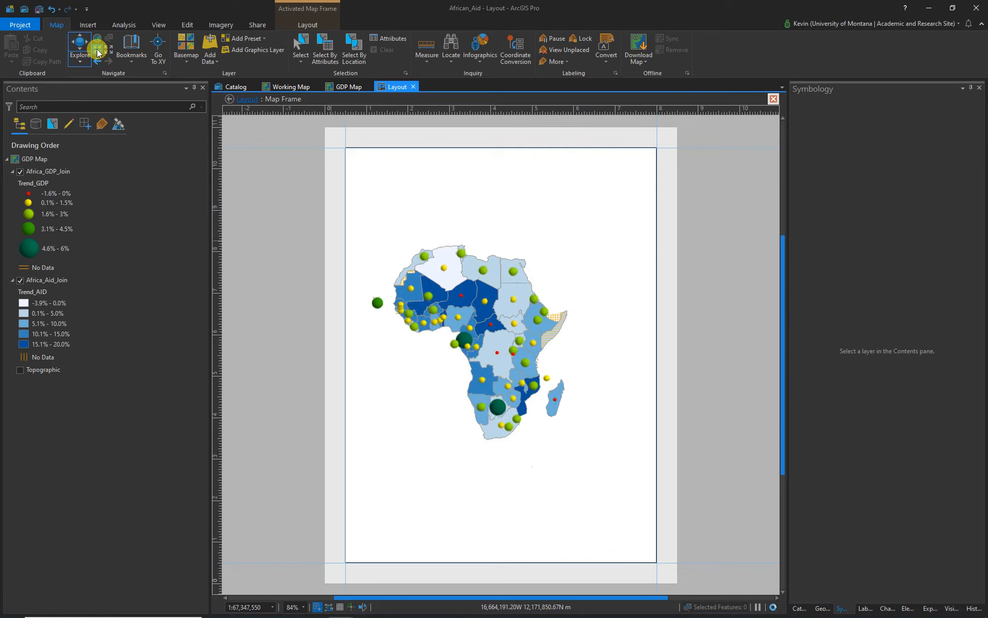
{"action": "left_click", "coordinate": [97, 48]}
{"action": "left_click_drag", "start_coordinate": [401, 398], "coordinate": [409, 406]}
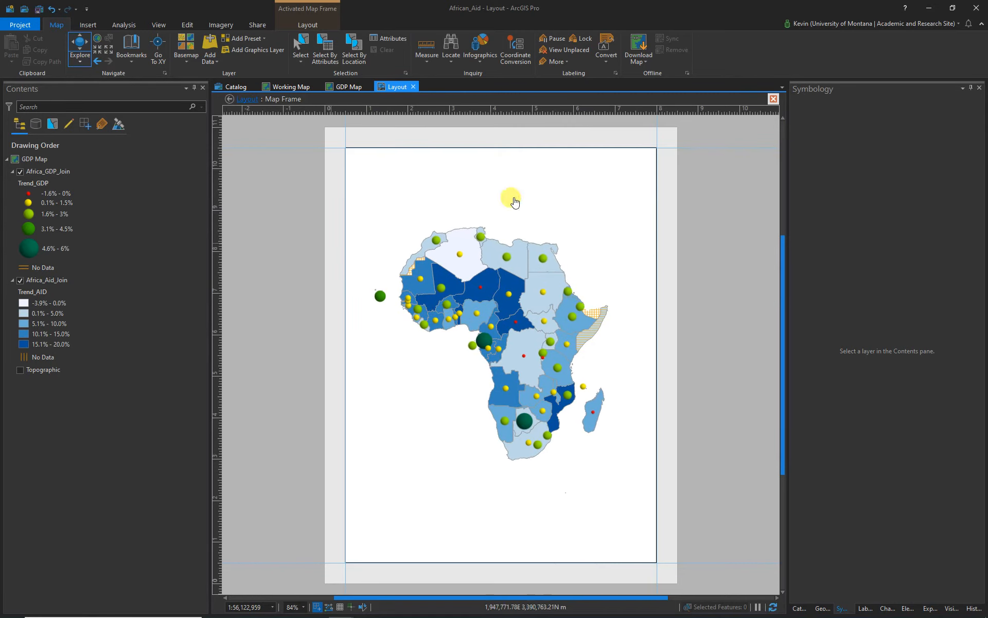
{"action": "left_click", "coordinate": [97, 50]}
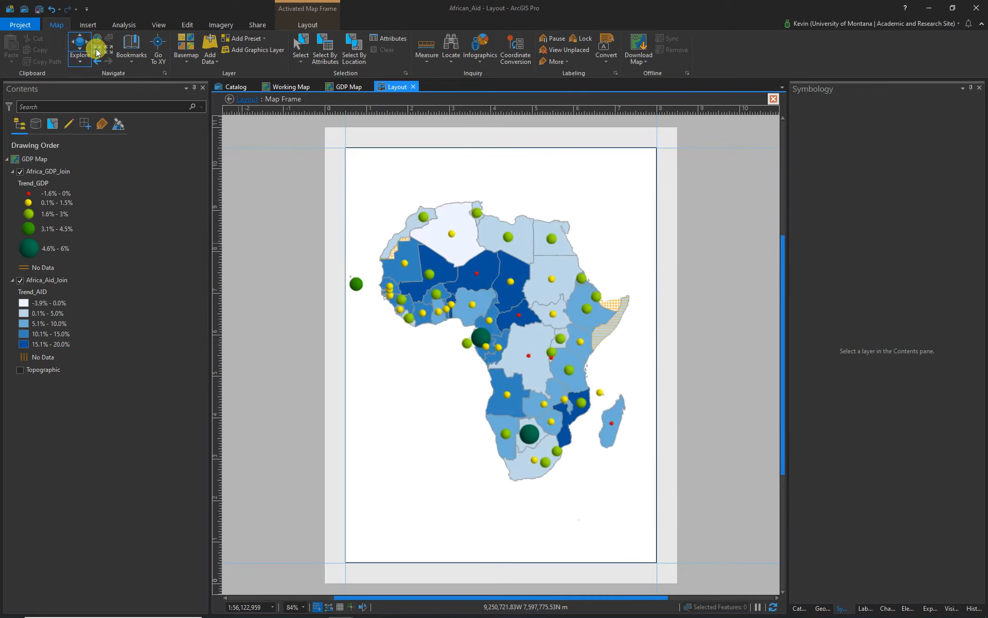
{"action": "left_click_drag", "start_coordinate": [472, 341], "coordinate": [482, 351]}
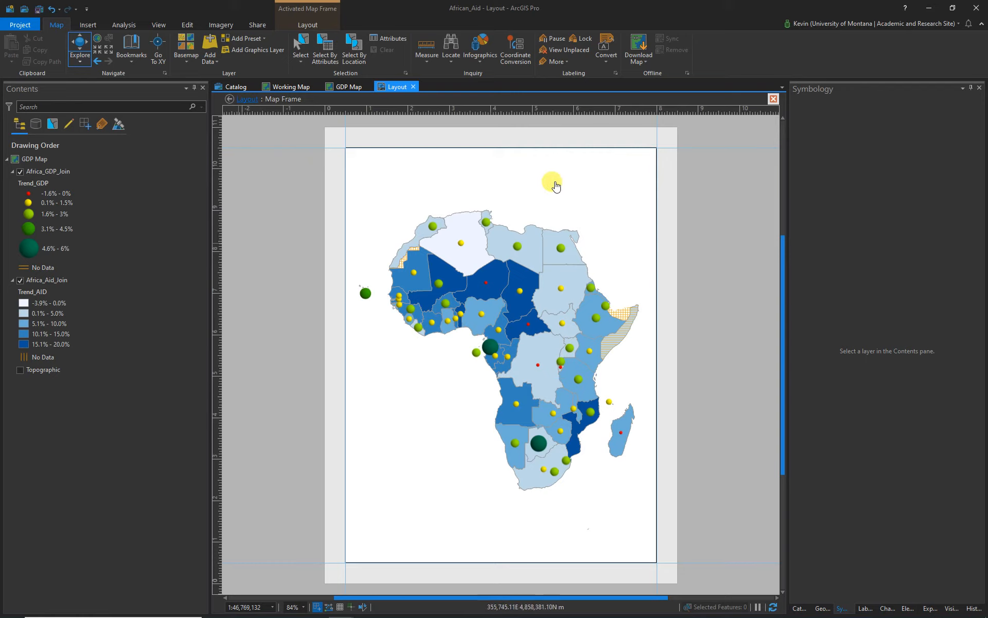
{"action": "left_click_drag", "start_coordinate": [528, 331], "coordinate": [530, 340]}
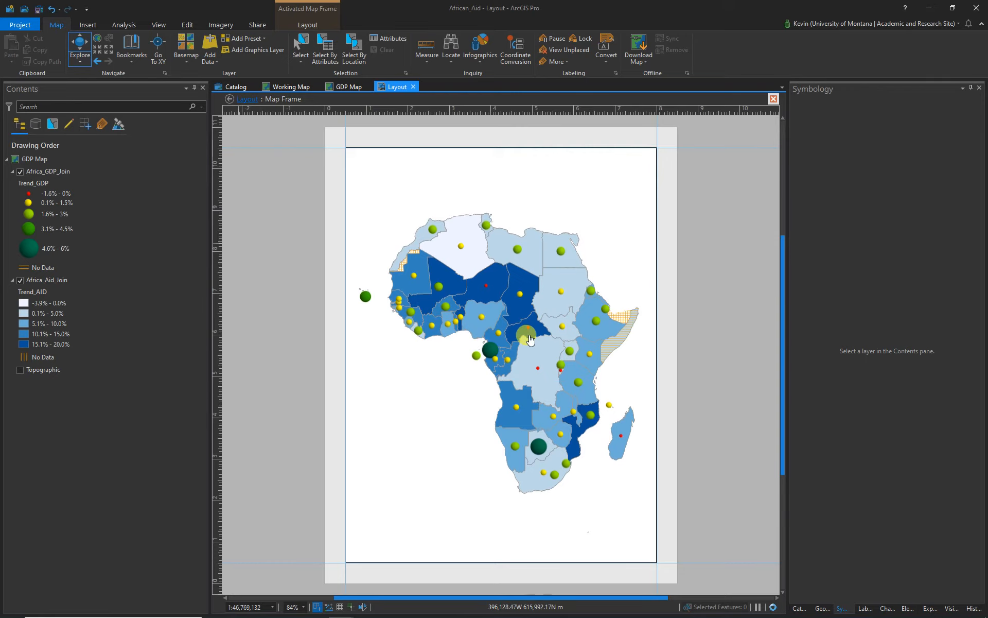
Step: Close the map frame activation to return to the layout and save the project
{"action": "left_click", "coordinate": [160, 176]}
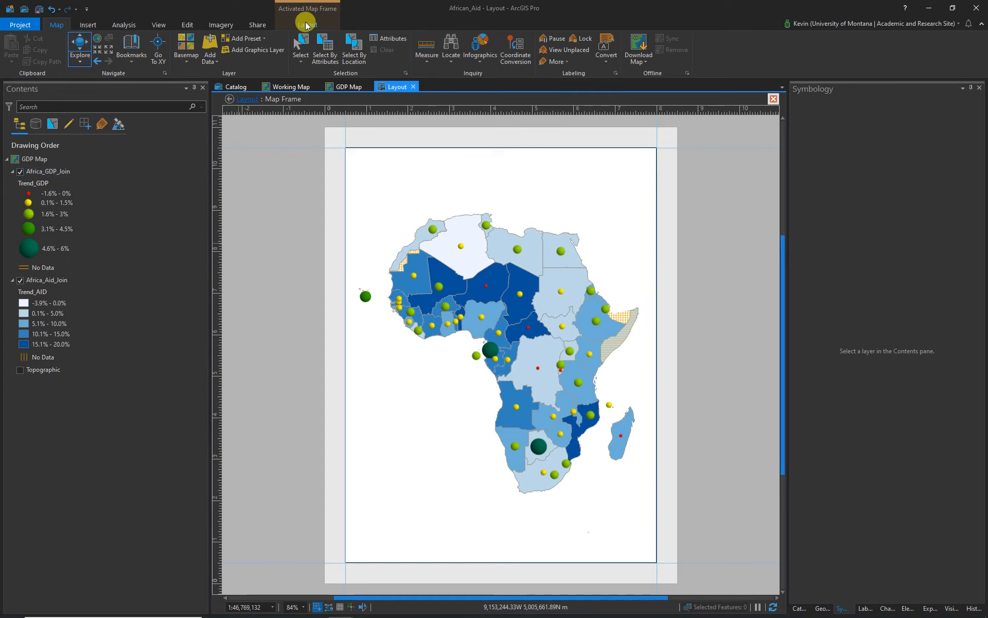
{"action": "left_click", "coordinate": [19, 25]}
{"action": "left_click", "coordinate": [18, 22]}
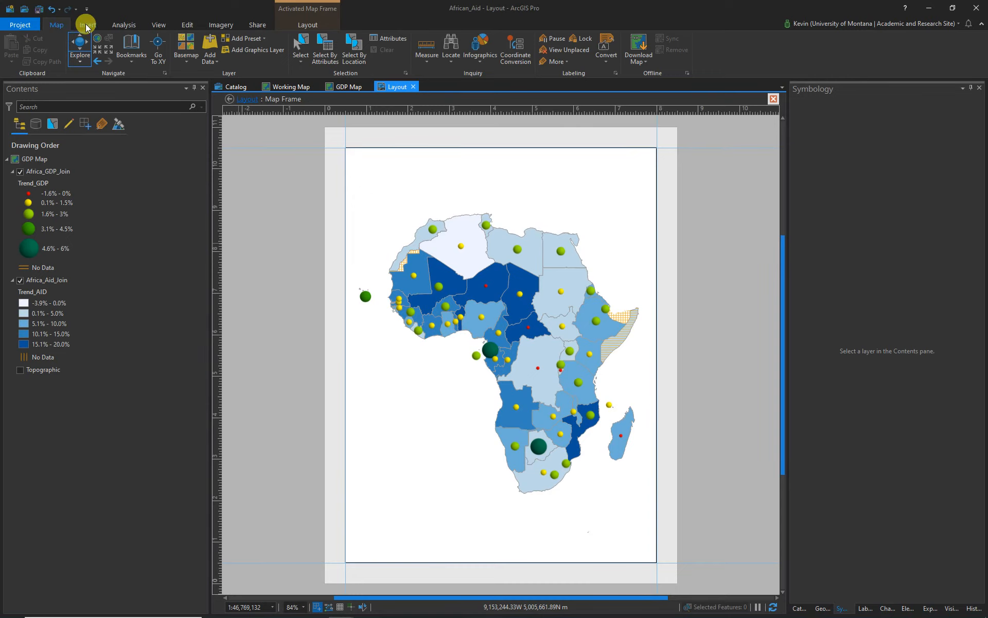
{"action": "left_click", "coordinate": [308, 25]}
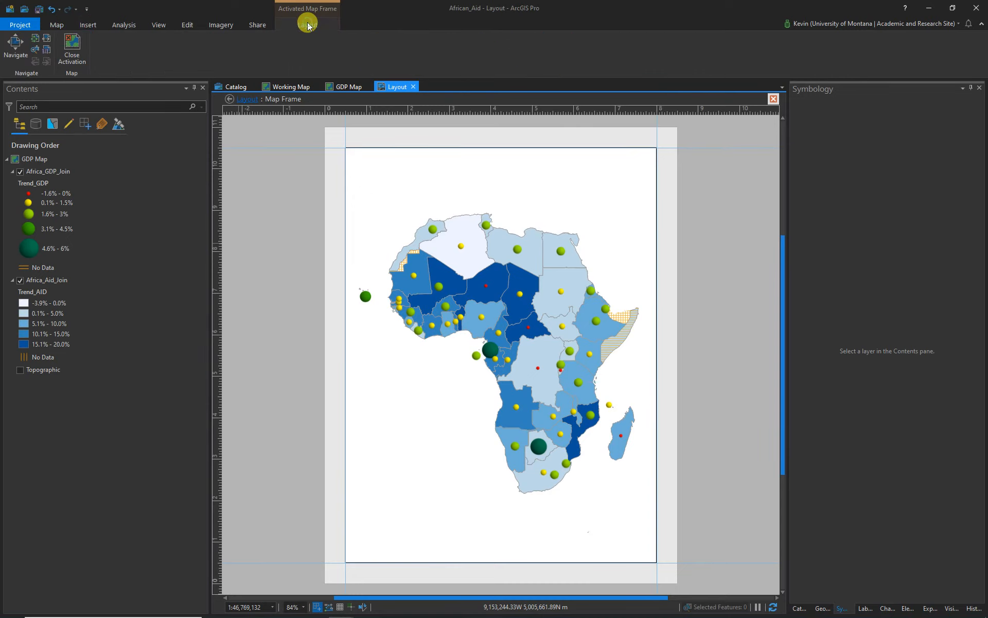
{"action": "left_click", "coordinate": [76, 47]}
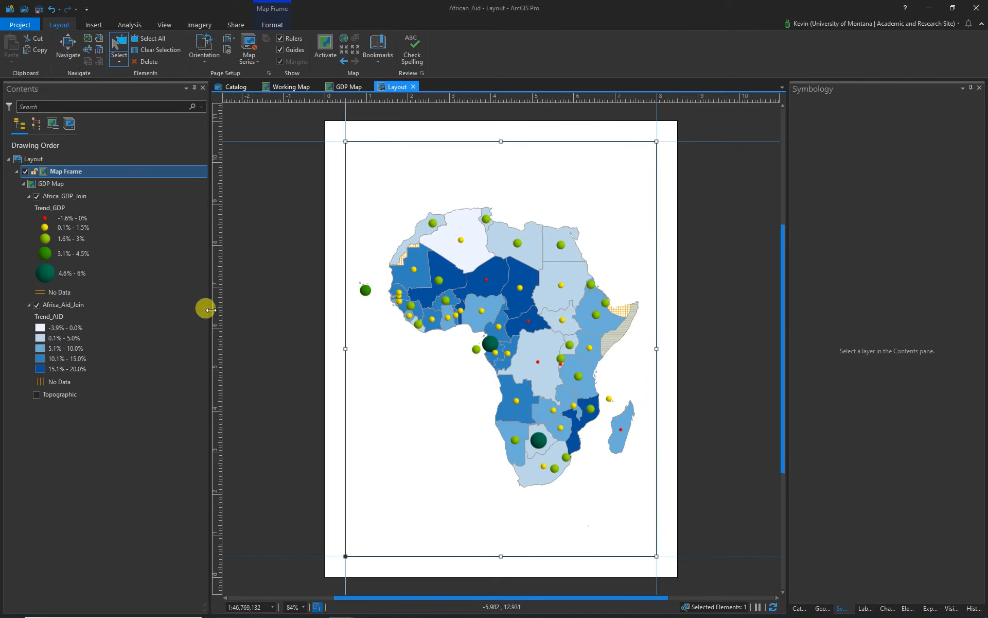
{"action": "left_click", "coordinate": [149, 401]}
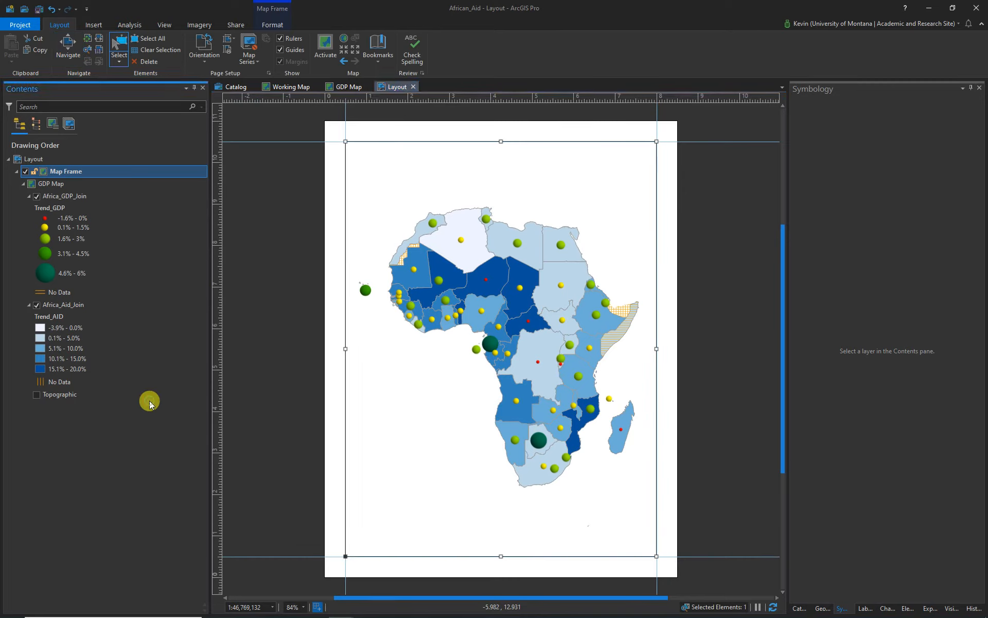
{"action": "left_click", "coordinate": [40, 9]}
Step: Insert a legend for the Africa_Aid_Join layer, about 3.2 by 3.9 in, in the lower-left area of the map frame
{"action": "left_click", "coordinate": [56, 304]}
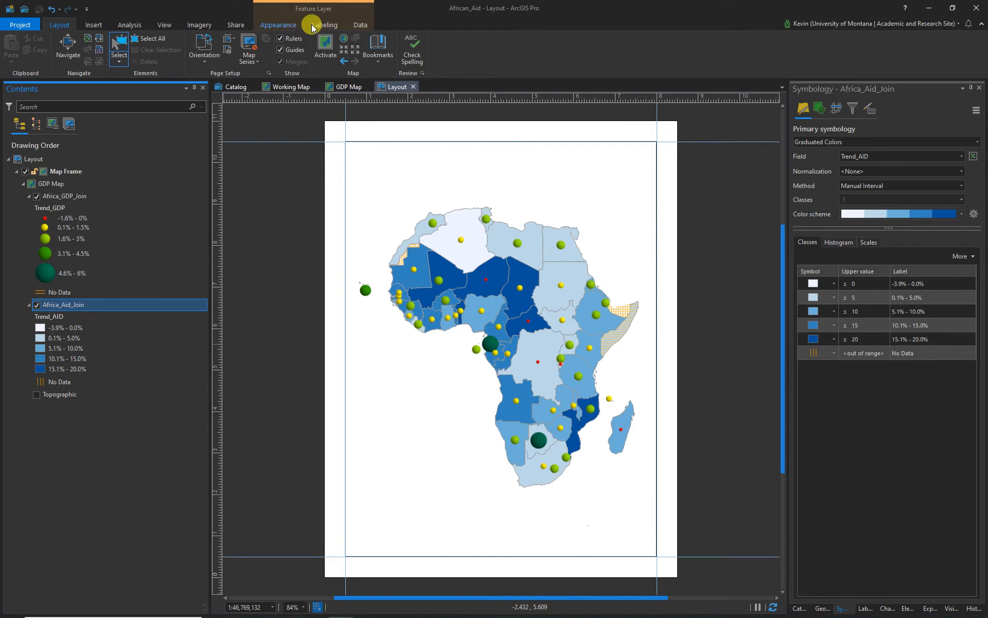
{"action": "left_click", "coordinate": [92, 25]}
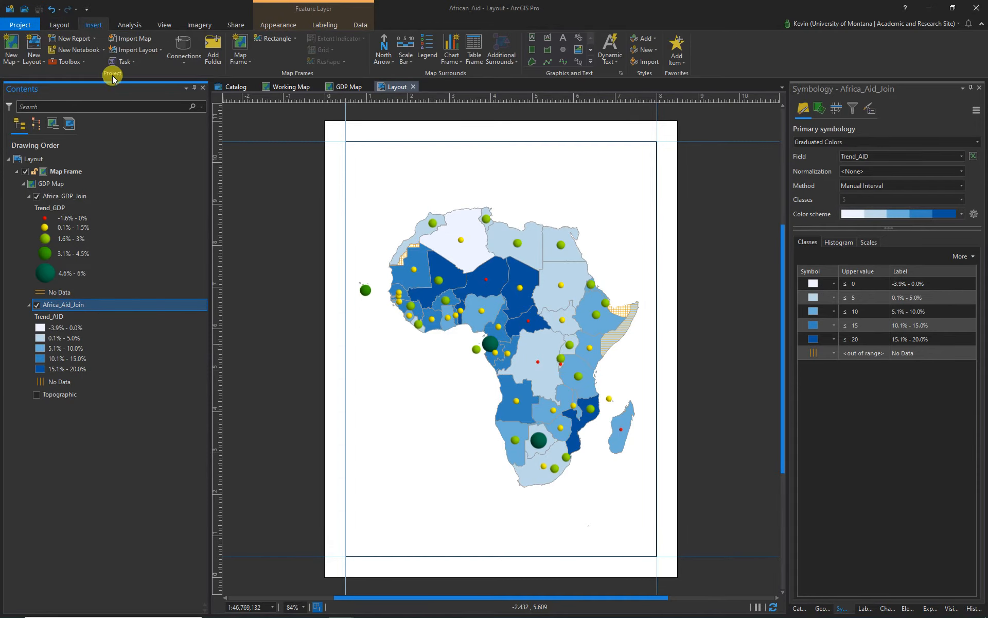
{"action": "left_click", "coordinate": [424, 39]}
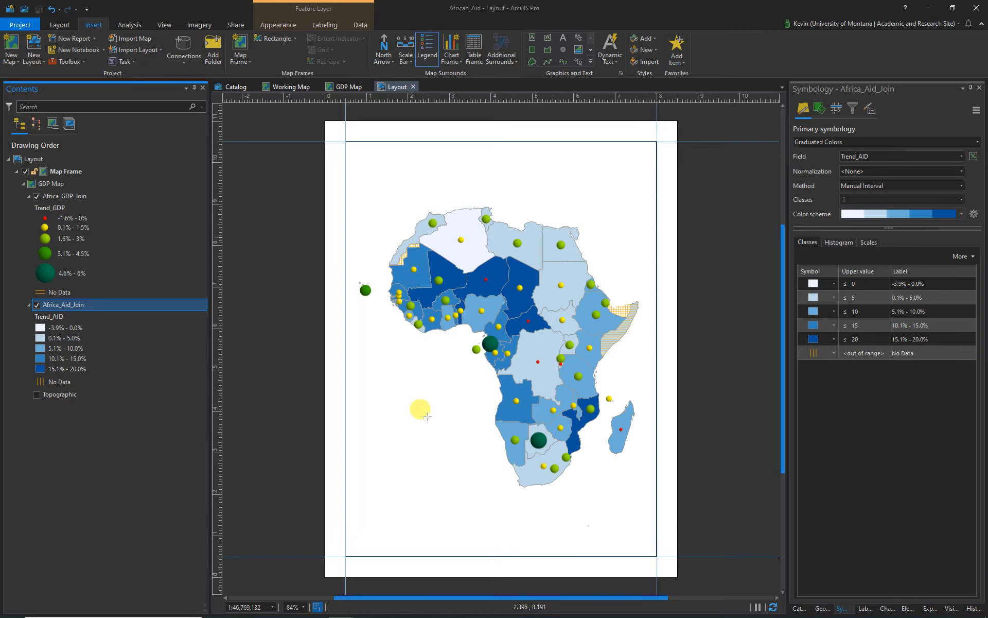
{"action": "left_click_drag", "start_coordinate": [355, 389], "coordinate": [486, 549]}
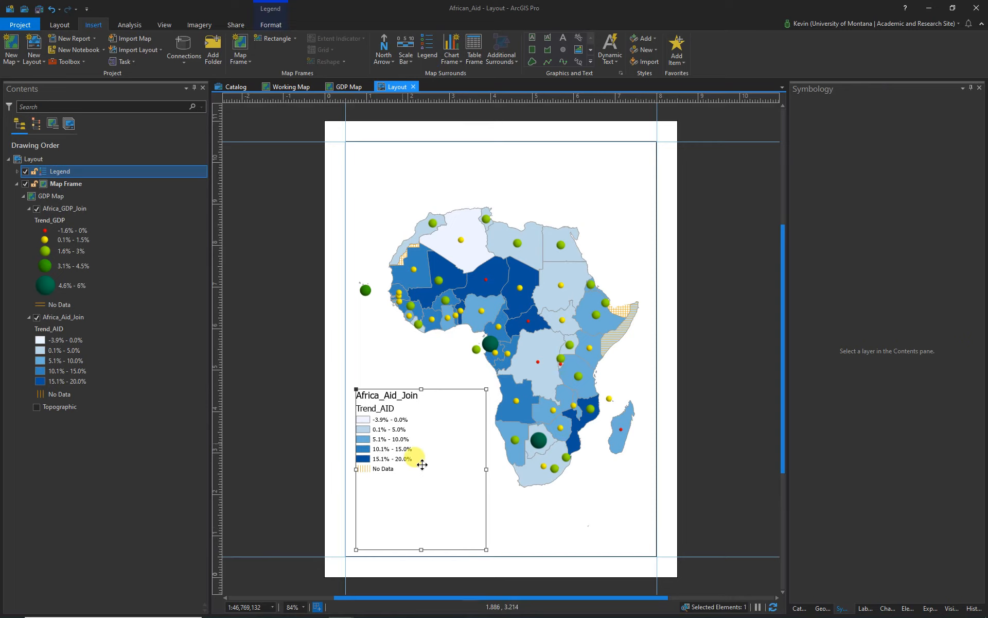
Step: Hide the layer name and headings of the Africa_Aid_Join legend item
{"action": "right_click", "coordinate": [388, 437]}
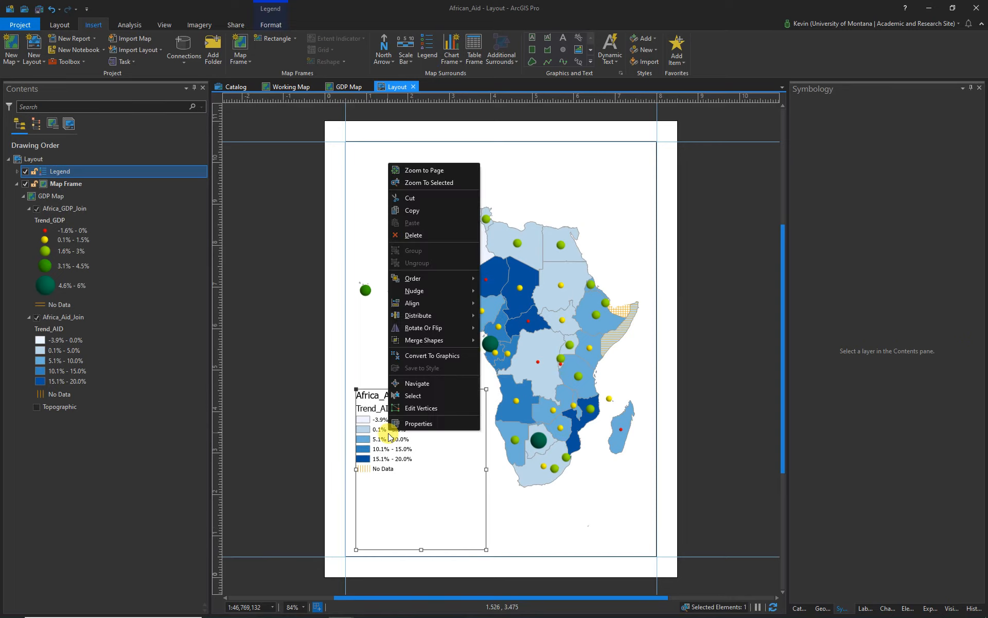
{"action": "left_click", "coordinate": [419, 423]}
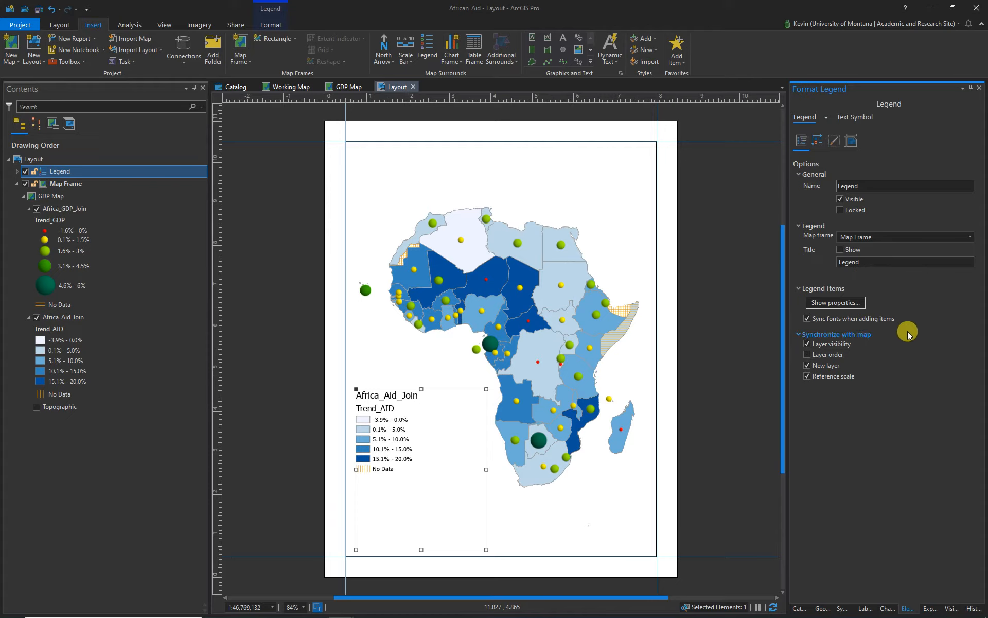
{"action": "left_click", "coordinate": [836, 303]}
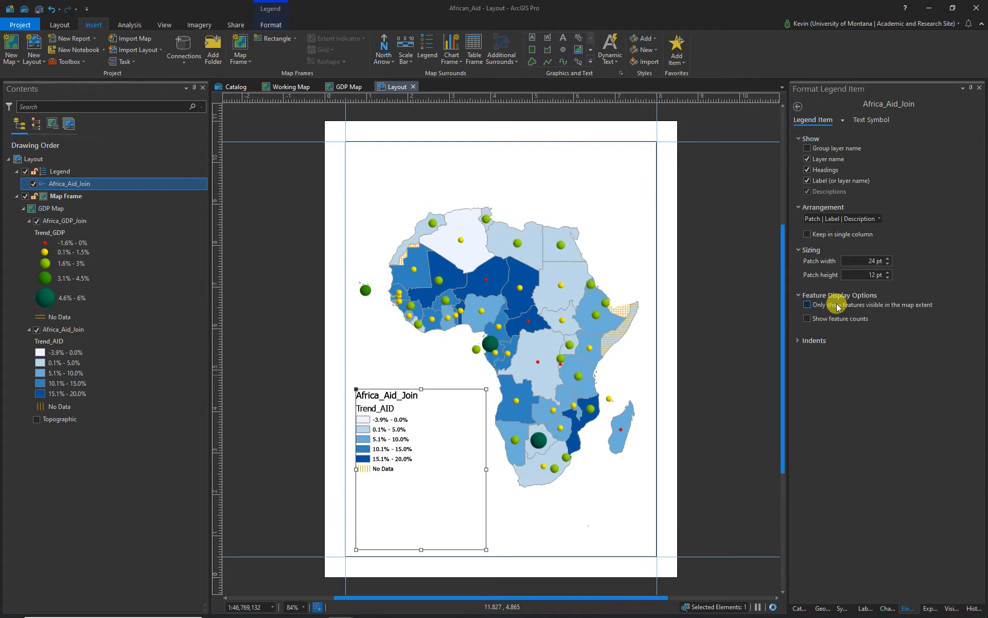
{"action": "left_click", "coordinate": [807, 159]}
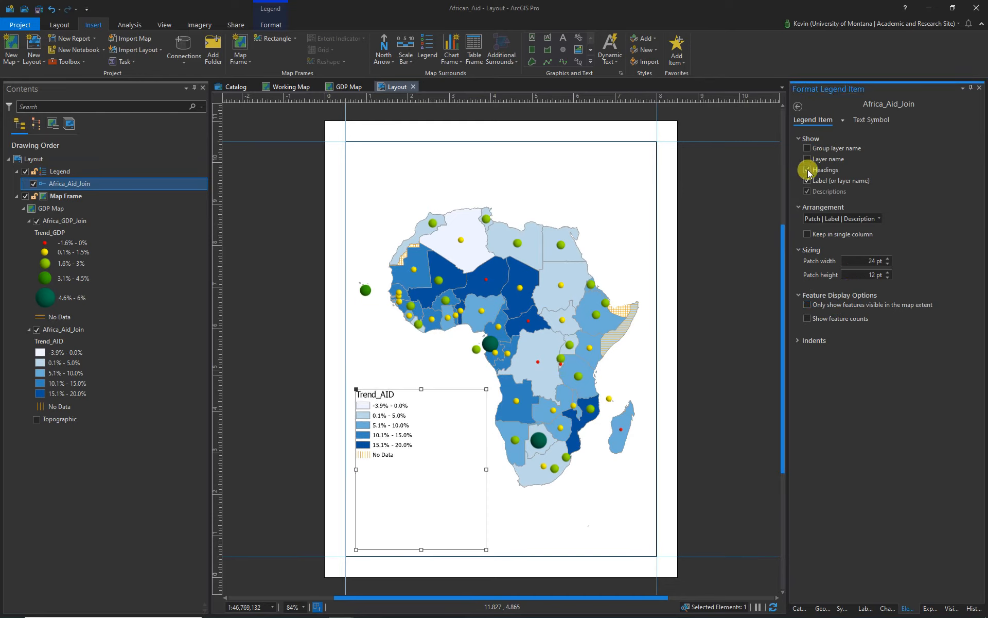
{"action": "left_click", "coordinate": [807, 170]}
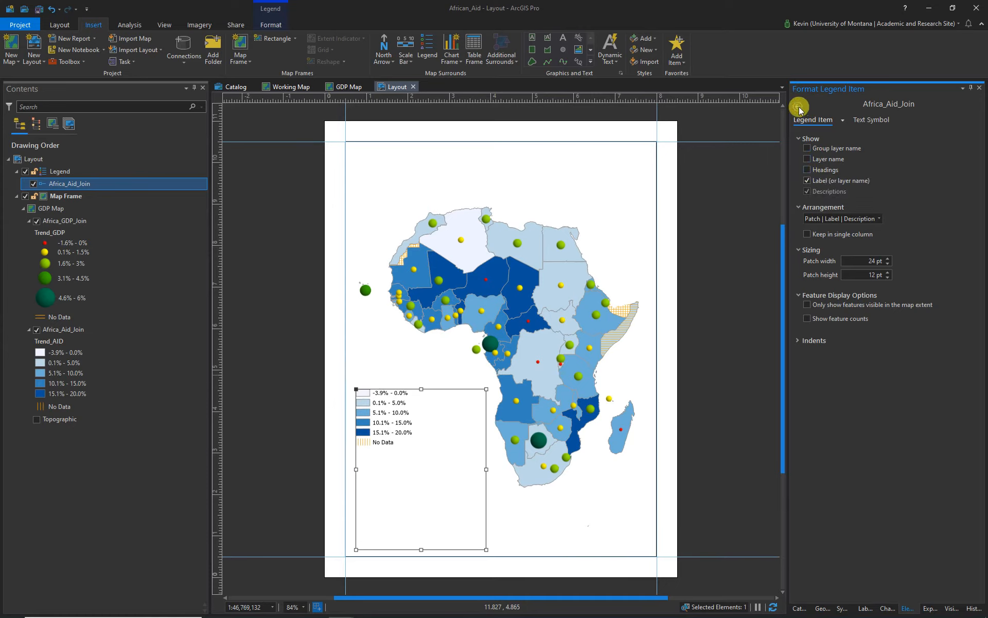
Step: Set the Africa_Aid_Join legend item's text to Times New Roman, apply it and return to the overall legend options
{"action": "left_click", "coordinate": [869, 120]}
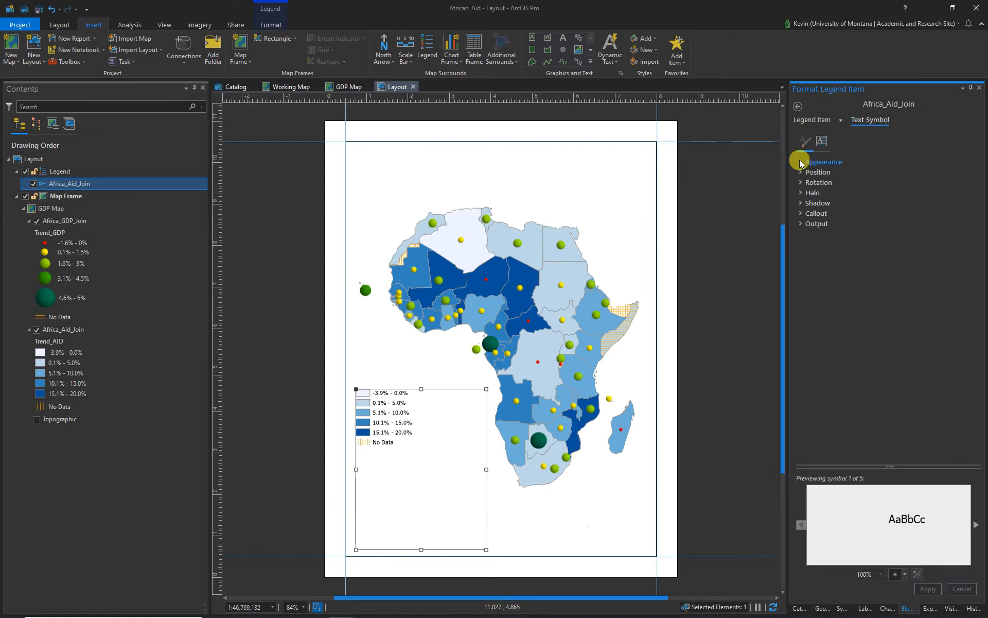
{"action": "left_click", "coordinate": [799, 162]}
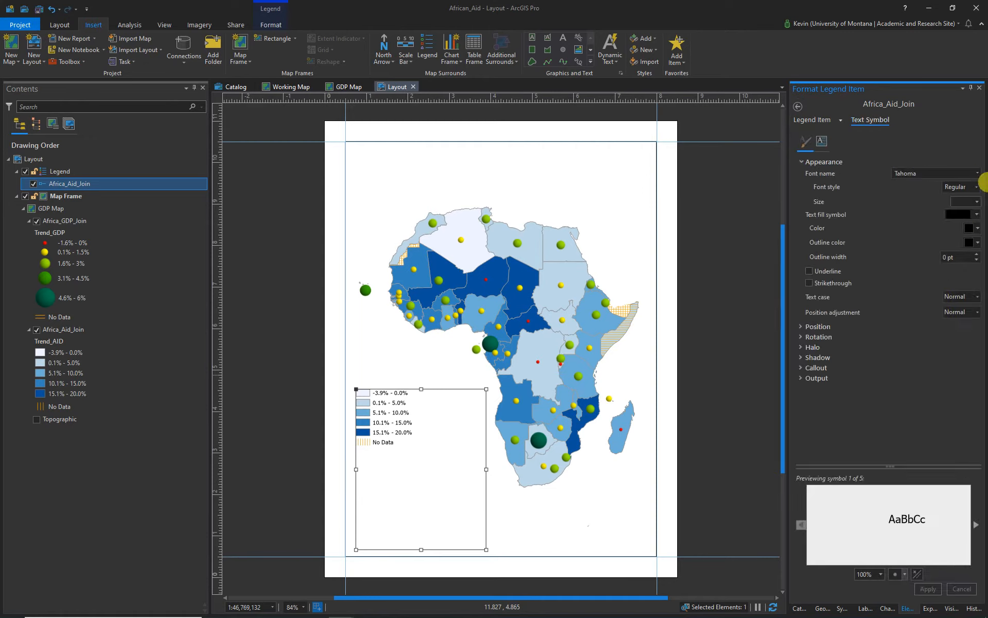
{"action": "left_click", "coordinate": [977, 173]}
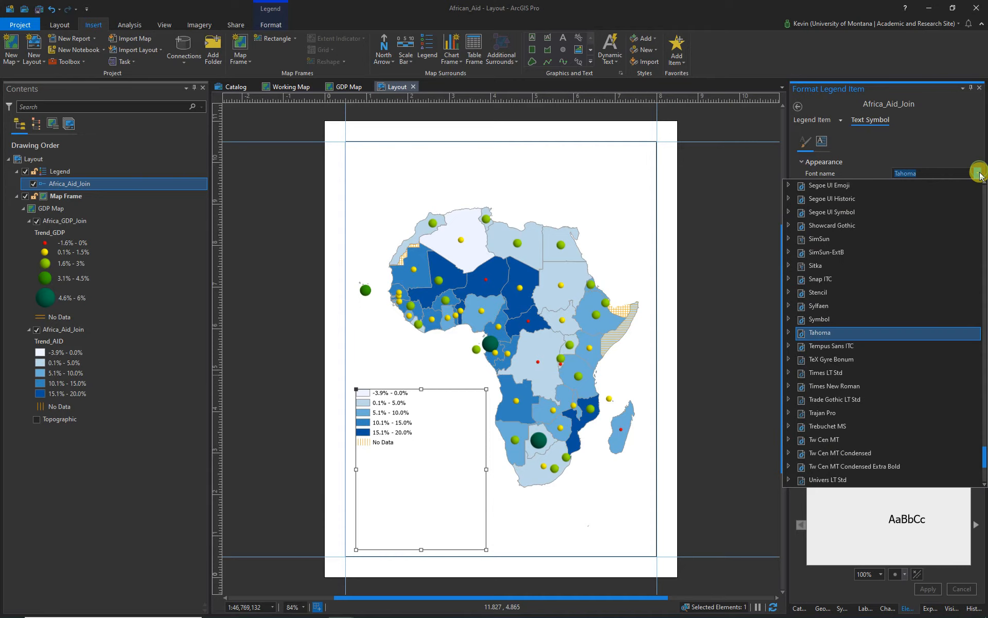
{"action": "left_click", "coordinate": [848, 387]}
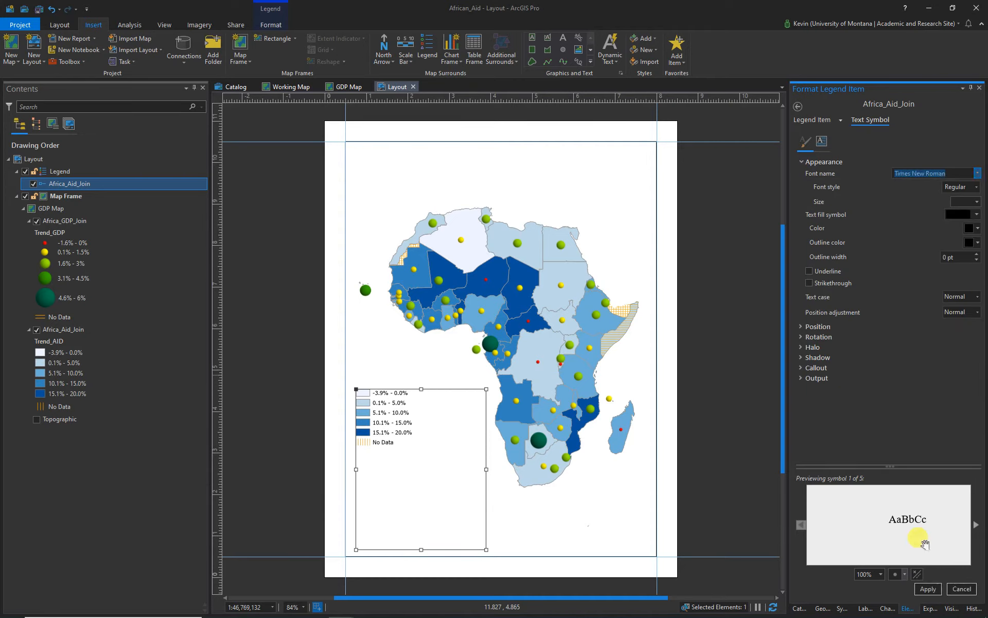
{"action": "left_click", "coordinate": [929, 594]}
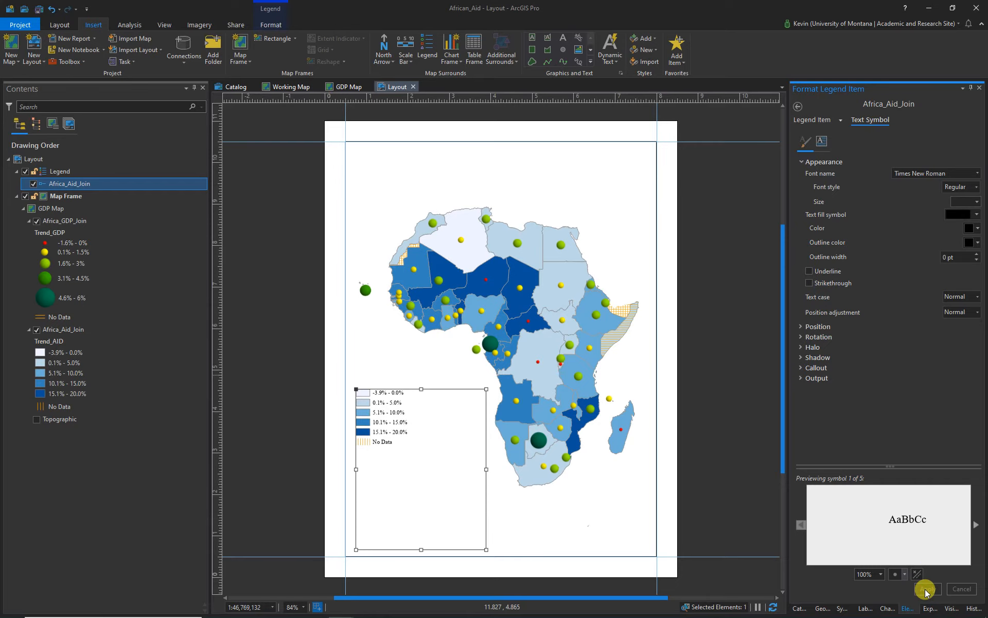
{"action": "left_click", "coordinate": [799, 106]}
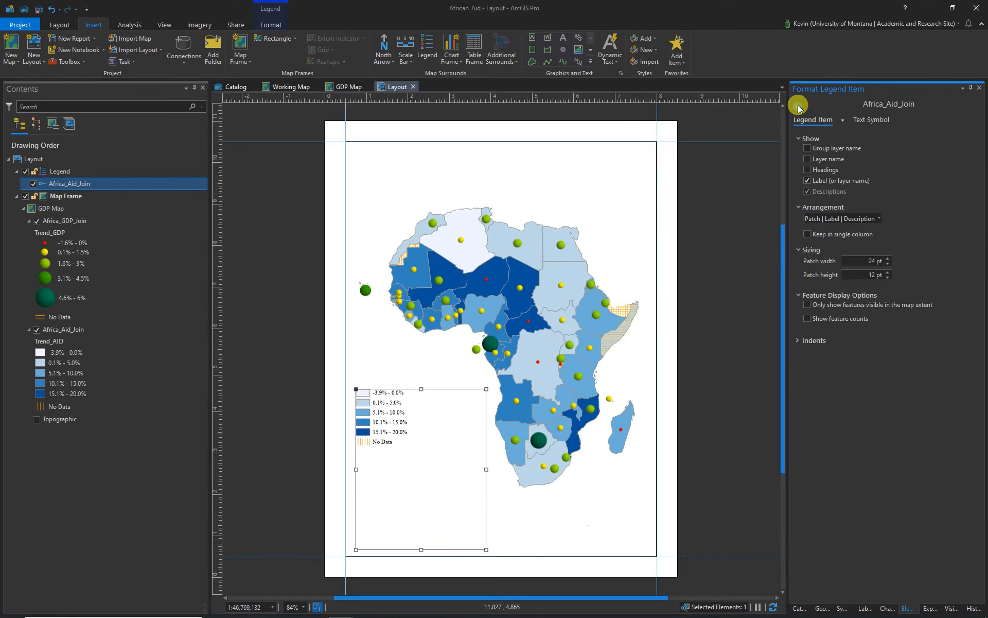
{"action": "left_click", "coordinate": [799, 106]}
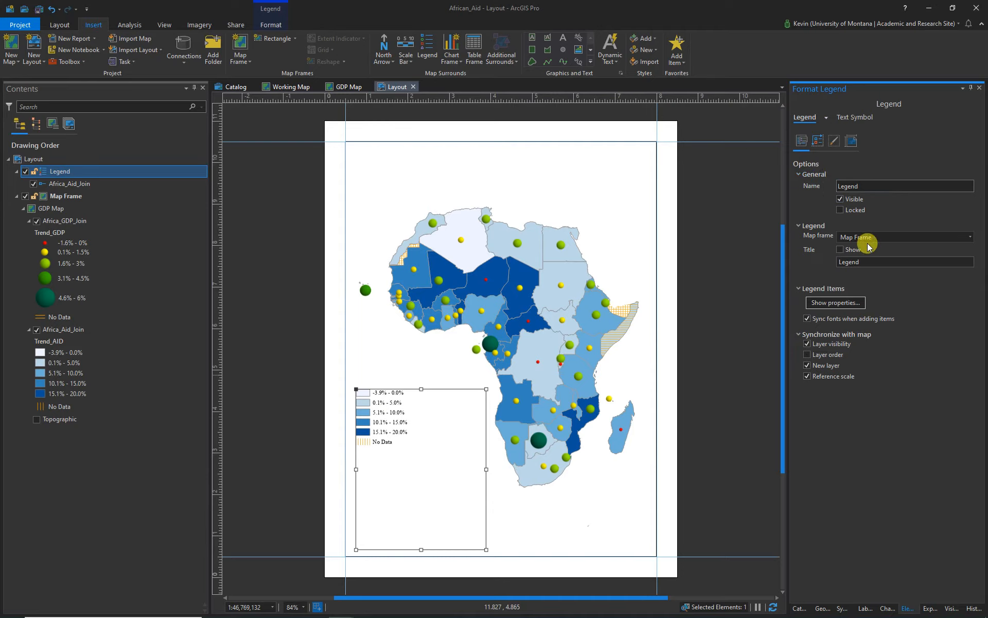
Step: Show the legend title and set its text to "Change in Aid Per Year"
{"action": "left_click", "coordinate": [840, 250]}
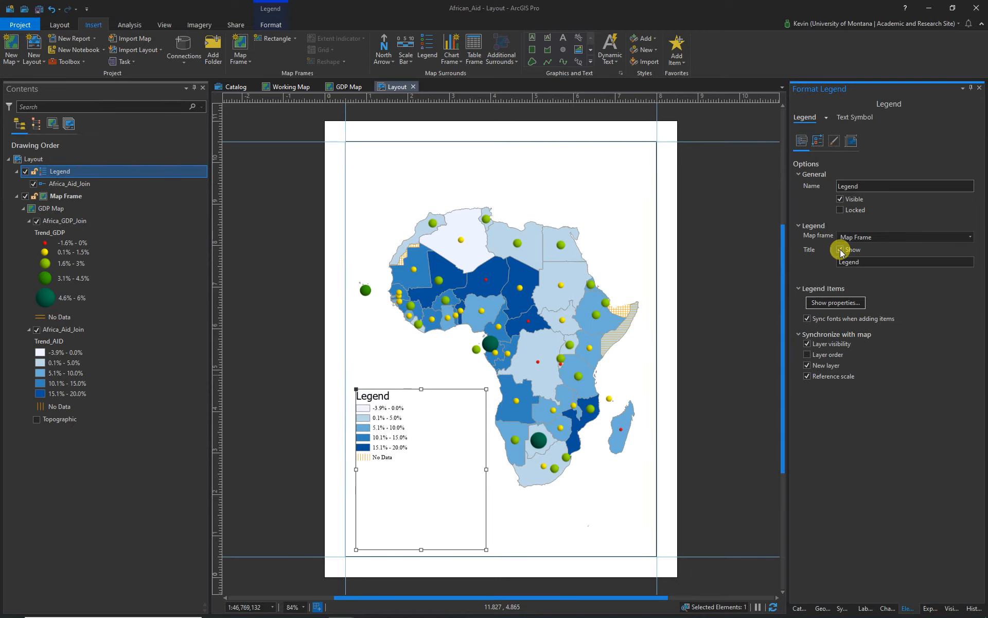
{"action": "left_click_drag", "start_coordinate": [860, 262], "coordinate": [839, 264]}
{"action": "left_click", "coordinate": [920, 434]}
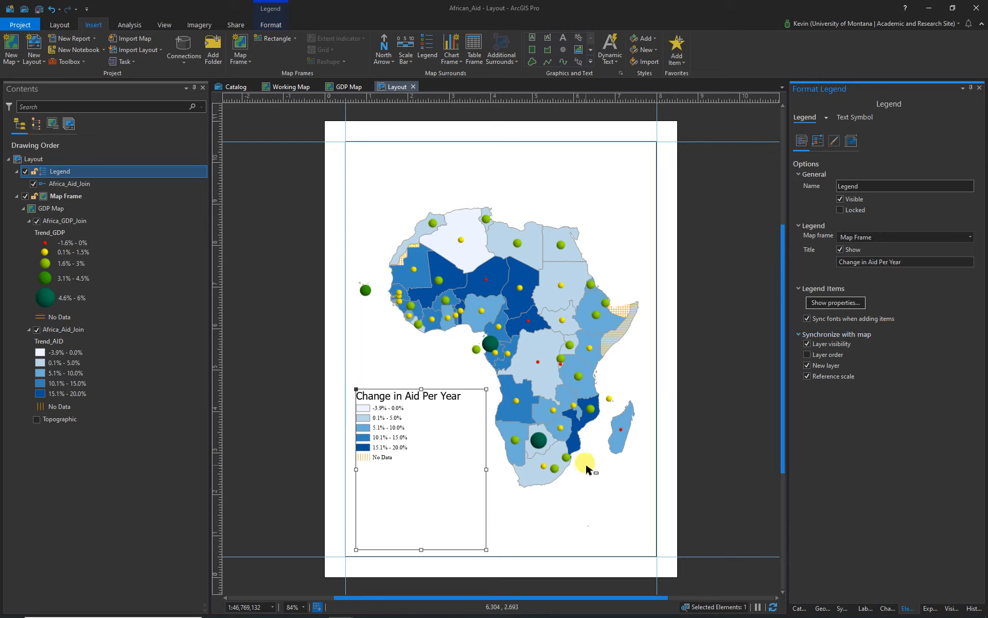
Step: Shorten the legend to about 2 in high and move it down into the lower-left corner of the map frame
{"action": "left_click_drag", "start_coordinate": [422, 549], "coordinate": [421, 470]}
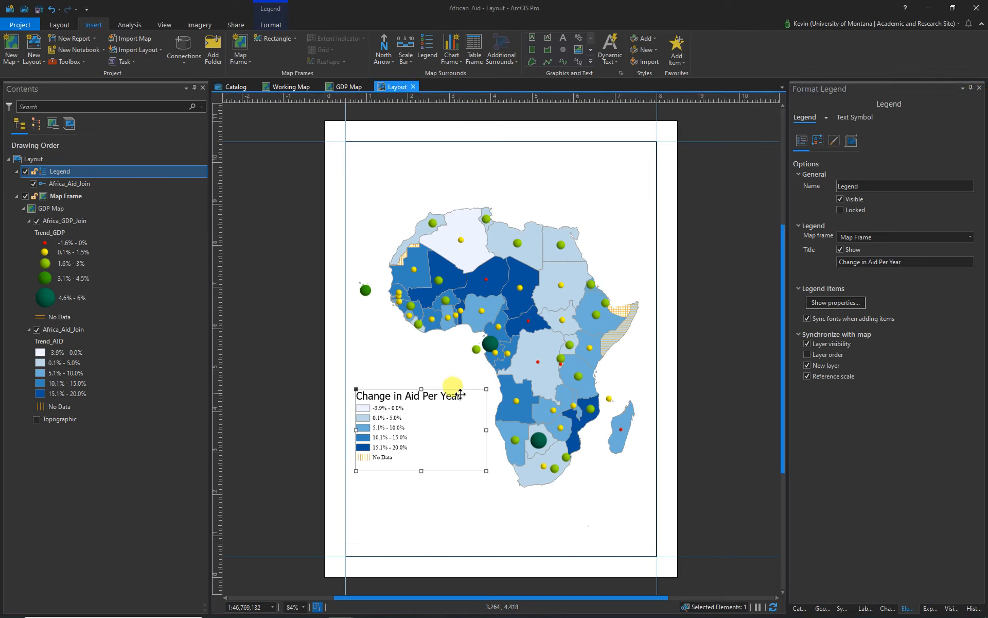
{"action": "left_click_drag", "start_coordinate": [461, 389], "coordinate": [457, 465]}
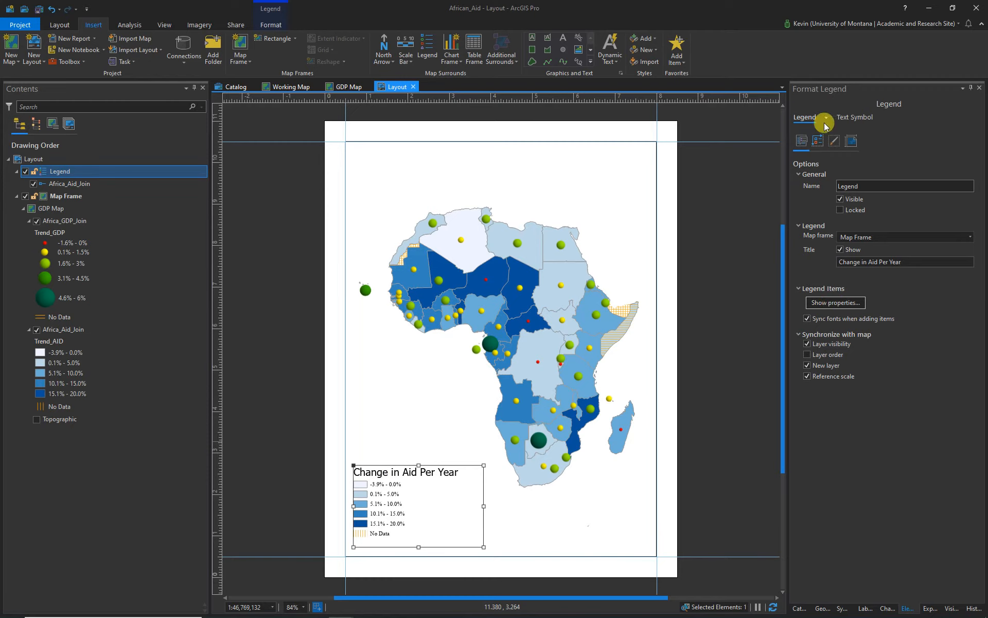
Step: Set the aid legend's overall text font to Times New Roman, apply it, and deselect the legend
{"action": "left_click", "coordinate": [847, 117]}
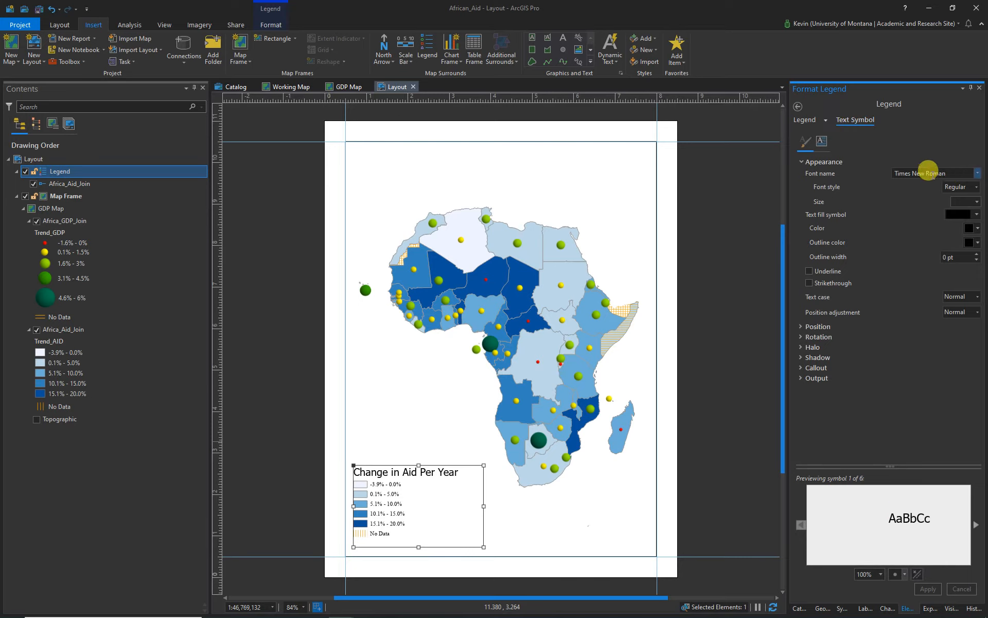
{"action": "left_click", "coordinate": [977, 173]}
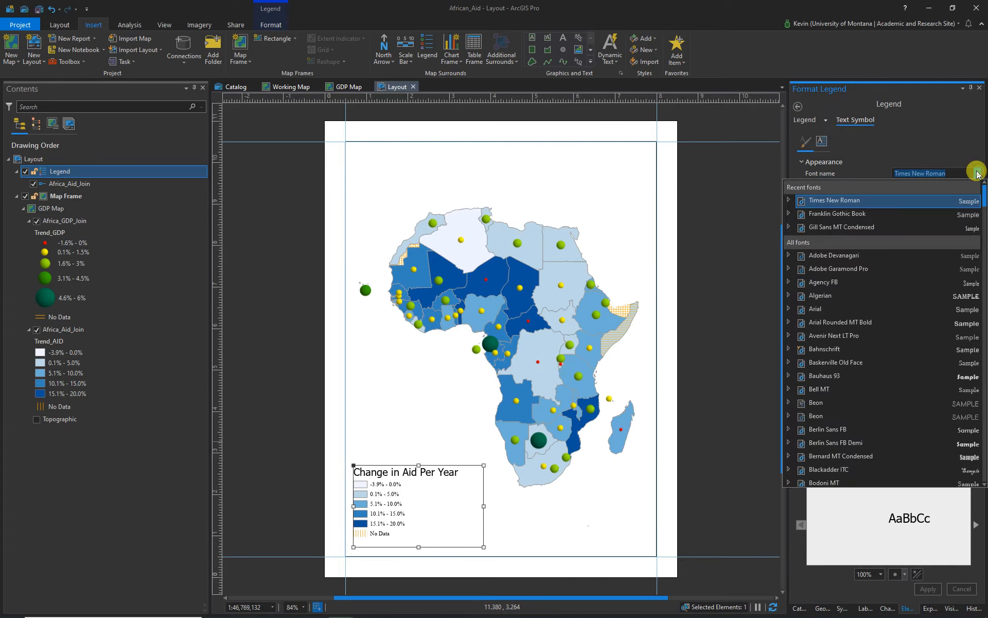
{"action": "left_click", "coordinate": [844, 213]}
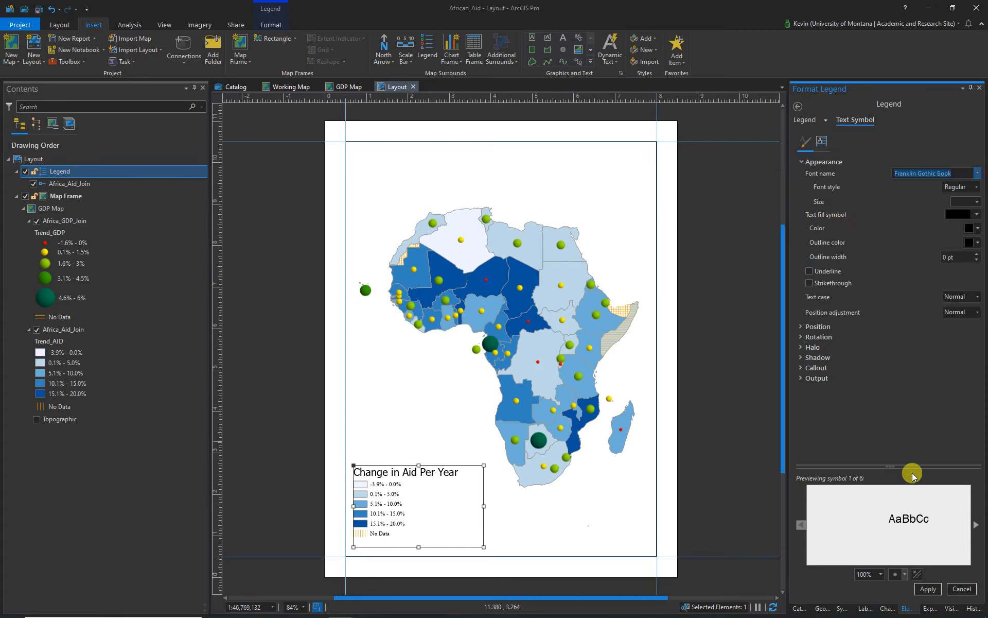
{"action": "left_click", "coordinate": [976, 173]}
{"action": "left_click", "coordinate": [840, 200]}
{"action": "left_click", "coordinate": [929, 587]}
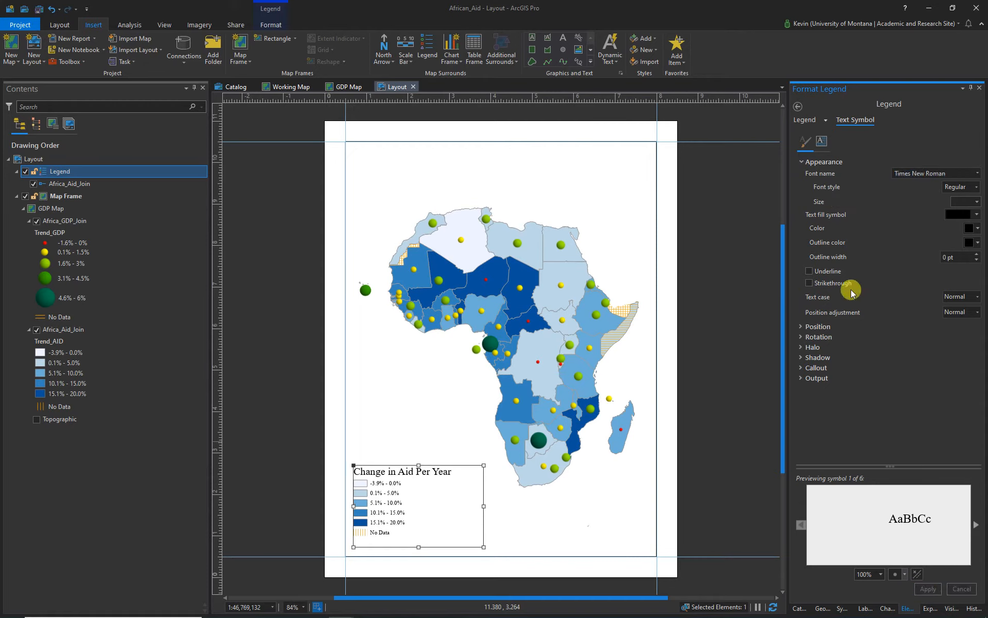
{"action": "left_click", "coordinate": [796, 108]}
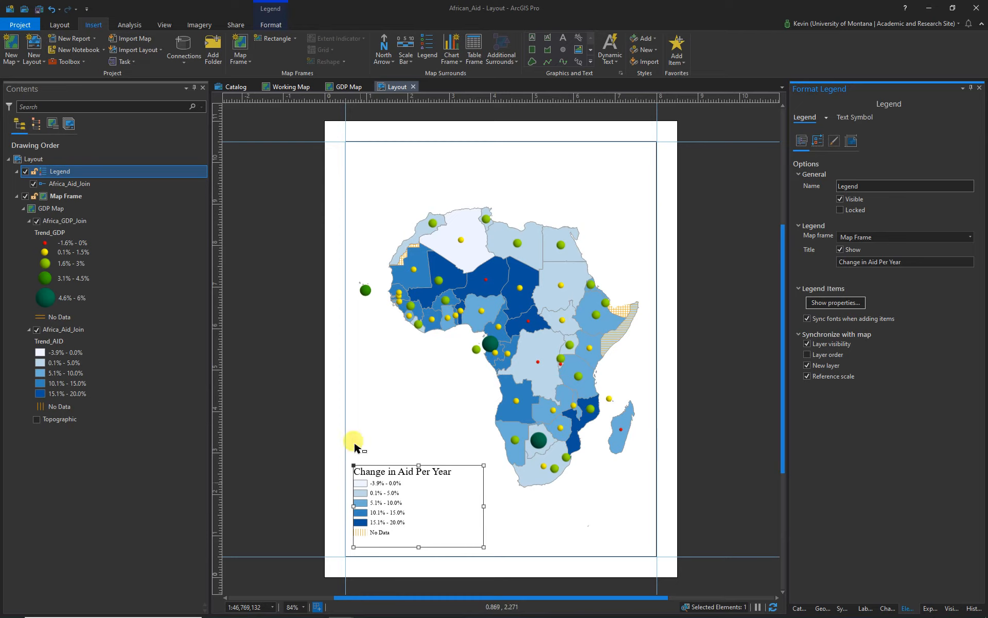
{"action": "left_click", "coordinate": [279, 430]}
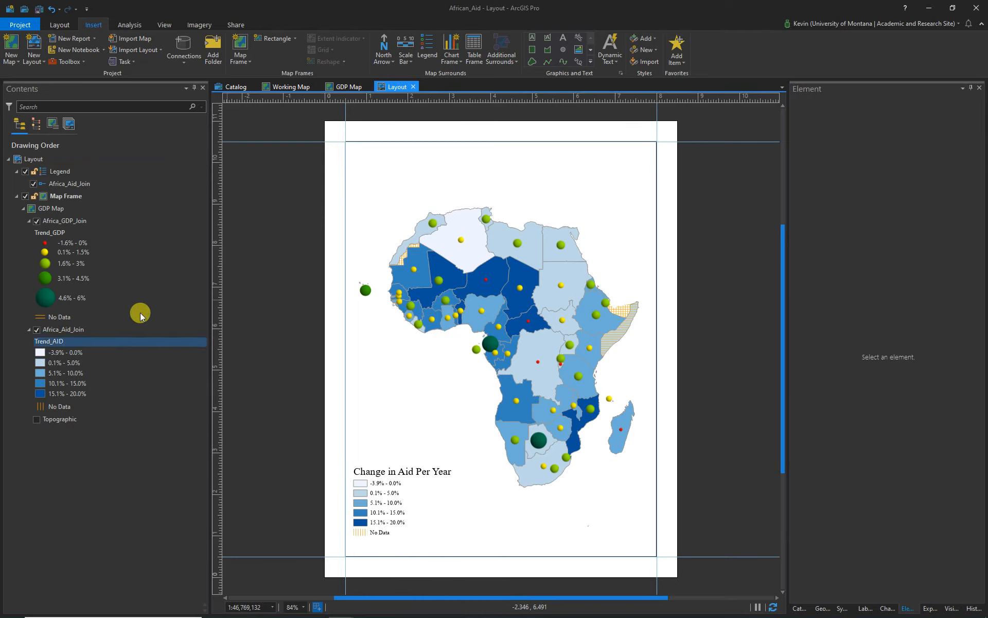
Step: Insert a legend for the Africa_GDP_Join layer directly above the aid legend, about 2.7 in wide and 3.1 in high
{"action": "left_click", "coordinate": [62, 222]}
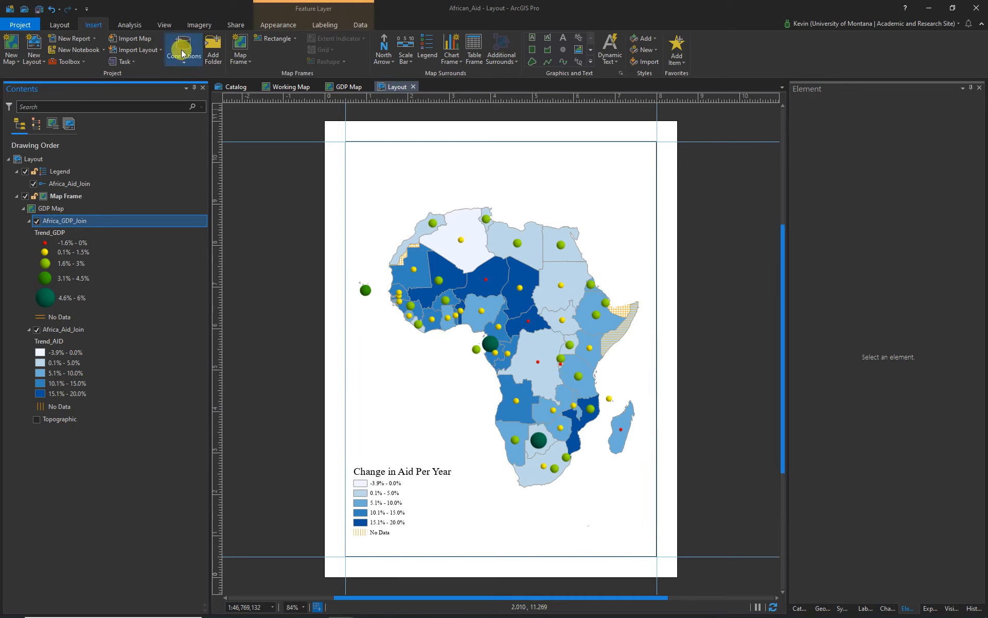
{"action": "left_click", "coordinate": [425, 45]}
{"action": "left_click_drag", "start_coordinate": [353, 335], "coordinate": [467, 464]}
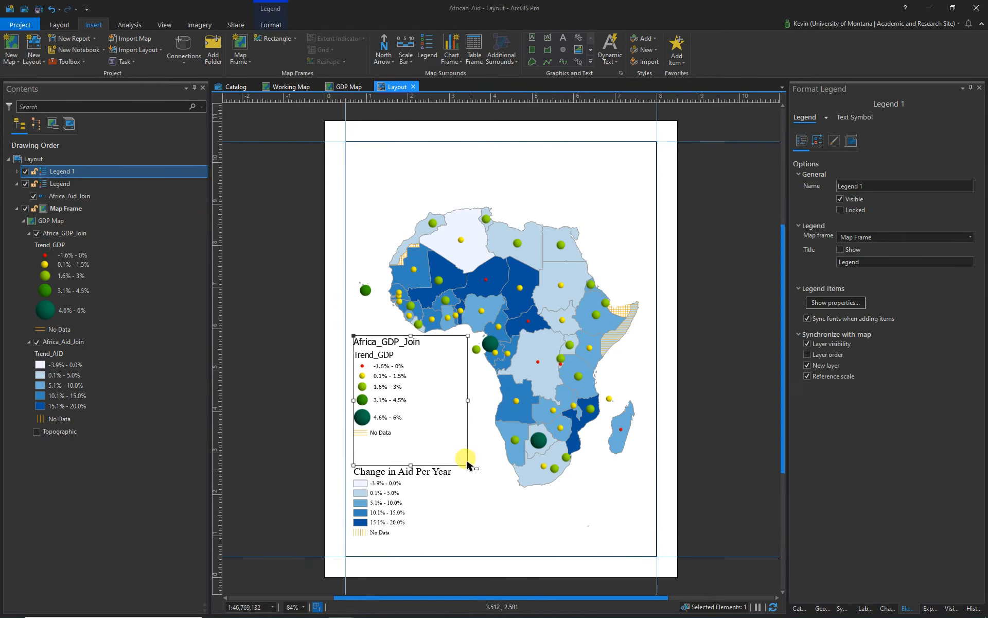
Step: Hide the layer name and headings of the Africa_GDP_Join legend item and return to the overall legend options
{"action": "left_click", "coordinate": [835, 302]}
{"action": "left_click", "coordinate": [806, 160]}
{"action": "left_click", "coordinate": [807, 169]}
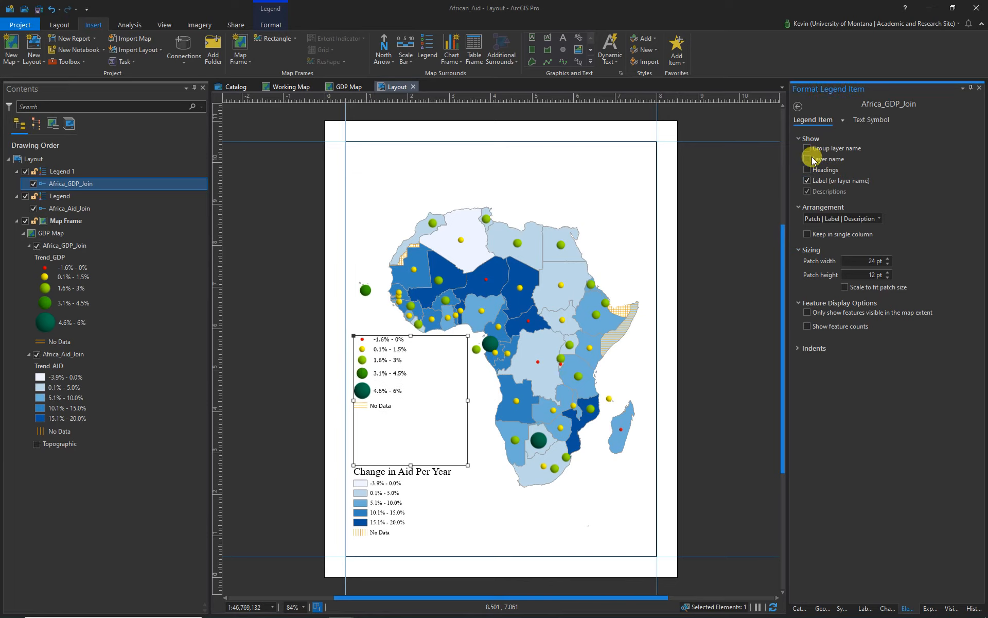
{"action": "left_click", "coordinate": [801, 107]}
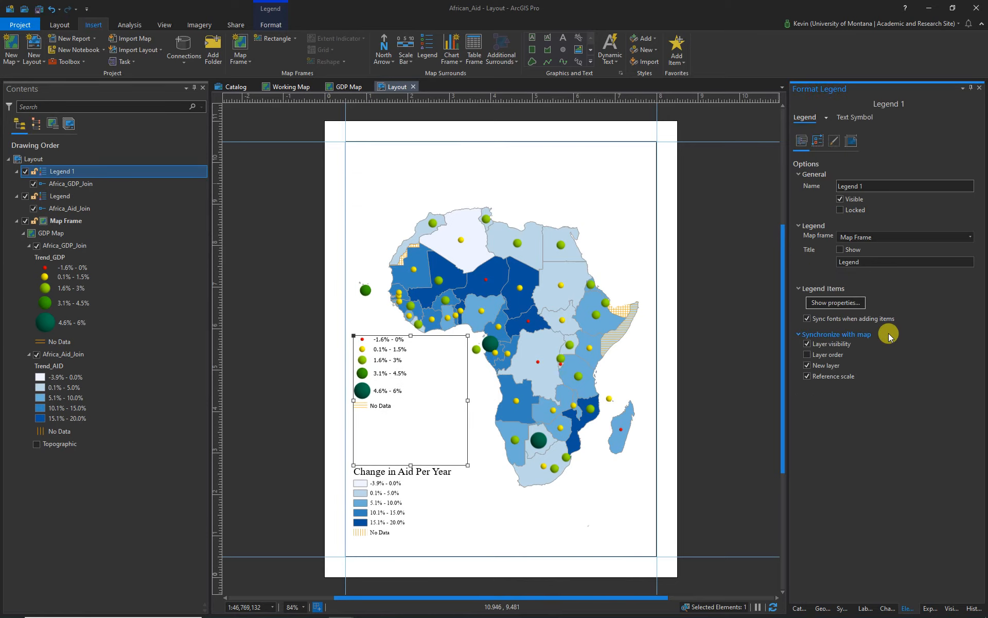
Step: Show the GDP legend's title and set its text to "Change in GDP Per Year"
{"action": "left_click", "coordinate": [841, 252]}
{"action": "left_click_drag", "start_coordinate": [867, 263], "coordinate": [838, 265]}
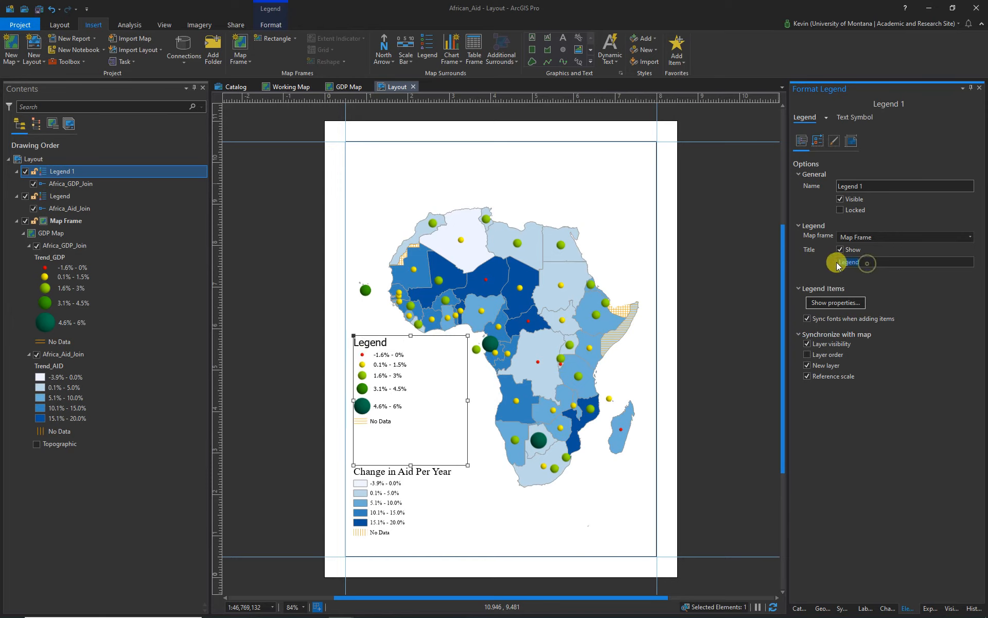
{"action": "type", "text": "Change in GDO Per Yaer"}
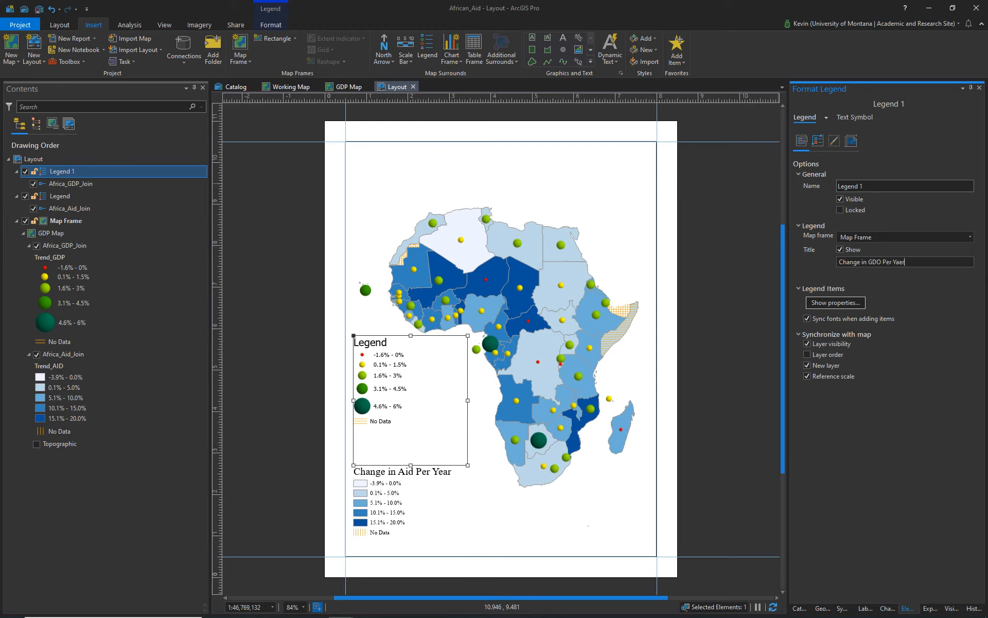
{"action": "left_click", "coordinate": [876, 308]}
{"action": "left_click", "coordinate": [881, 262]}
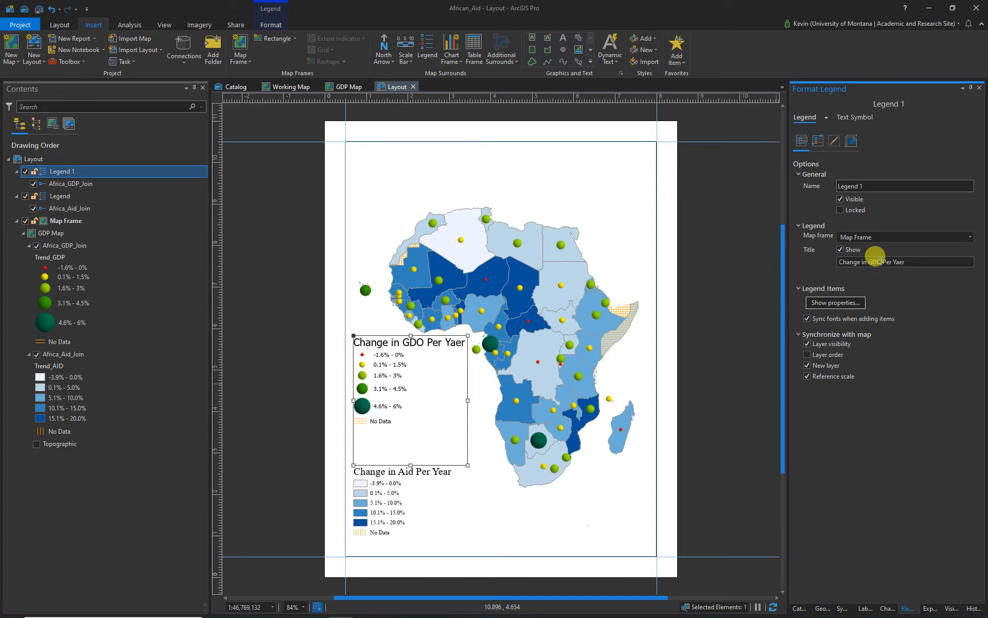
{"action": "key", "text": "BackSpace"}
{"action": "type", "text": "P"}
{"action": "left_click", "coordinate": [897, 445]}
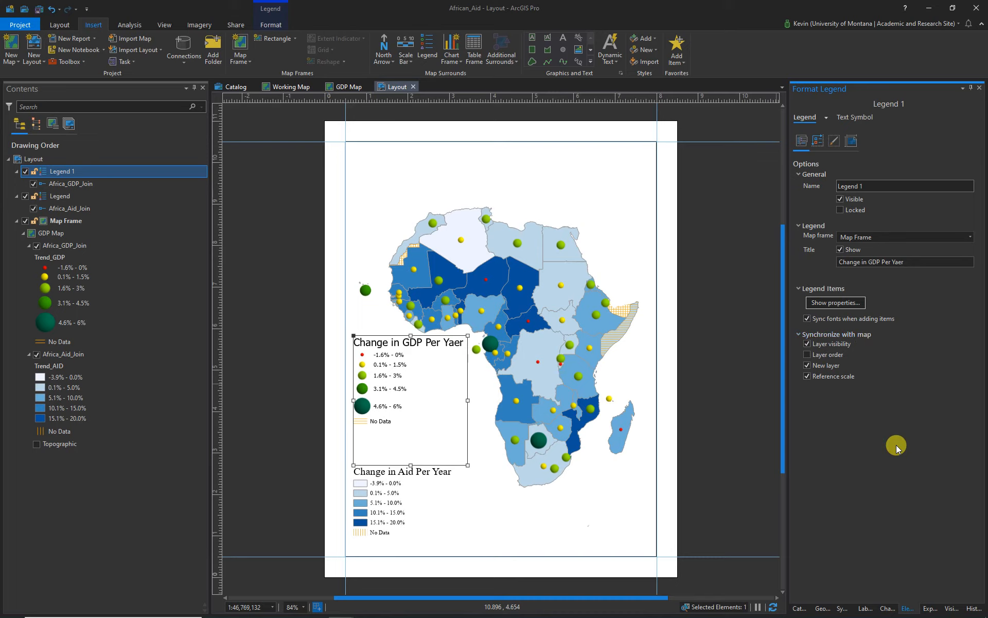
{"action": "key", "text": "BackSpace"}
{"action": "key", "text": "BackSpace"}
{"action": "key", "text": "BackSpace"}
{"action": "type", "text": "r Yea"}
Step: Set the GDP legend's overall text font to Times New Roman and apply it
{"action": "left_click", "coordinate": [853, 118]}
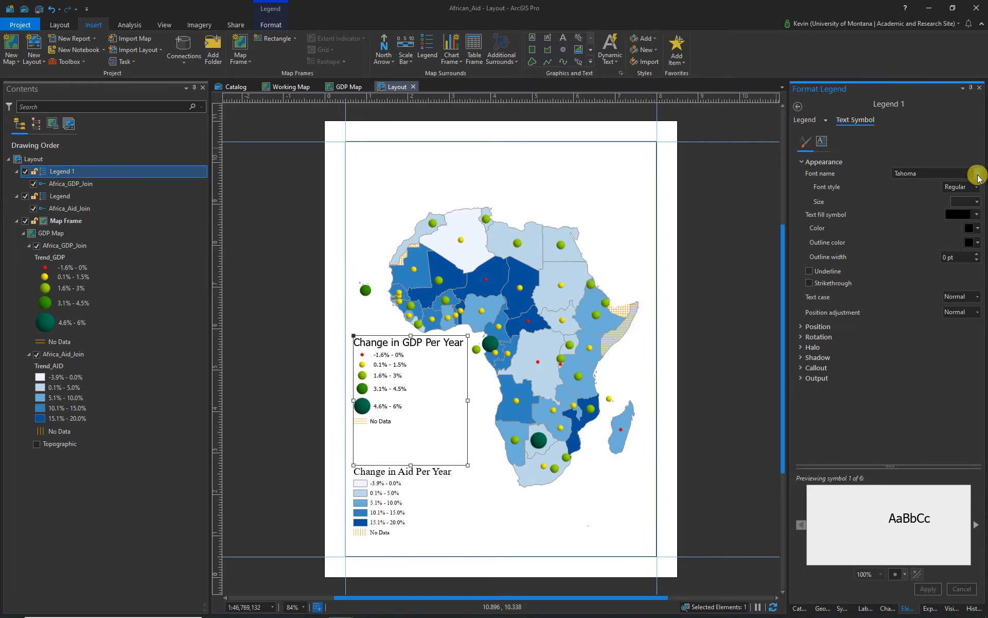
{"action": "left_click", "coordinate": [977, 174]}
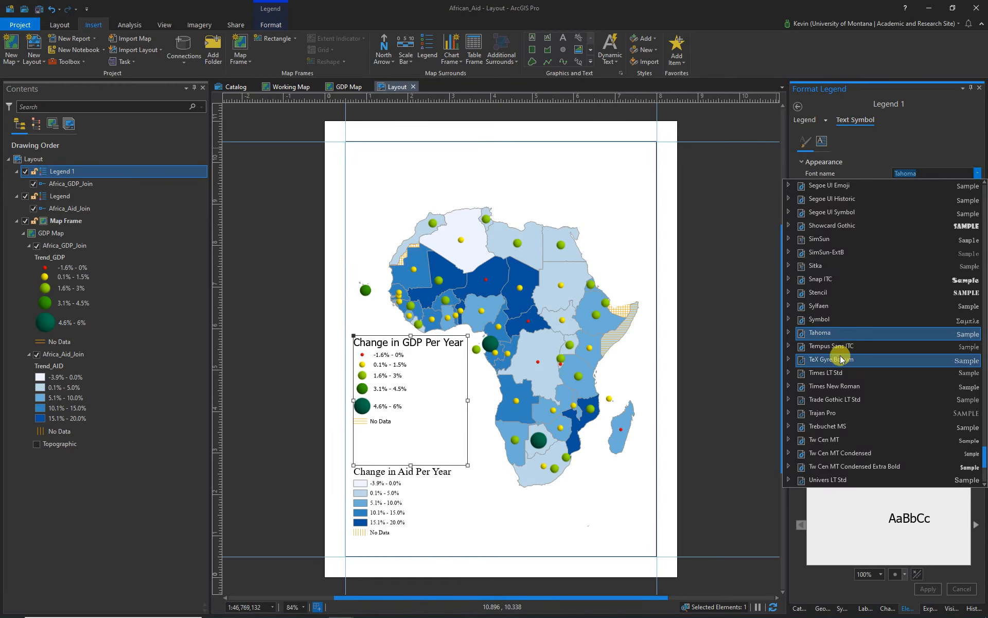
{"action": "left_click", "coordinate": [836, 384]}
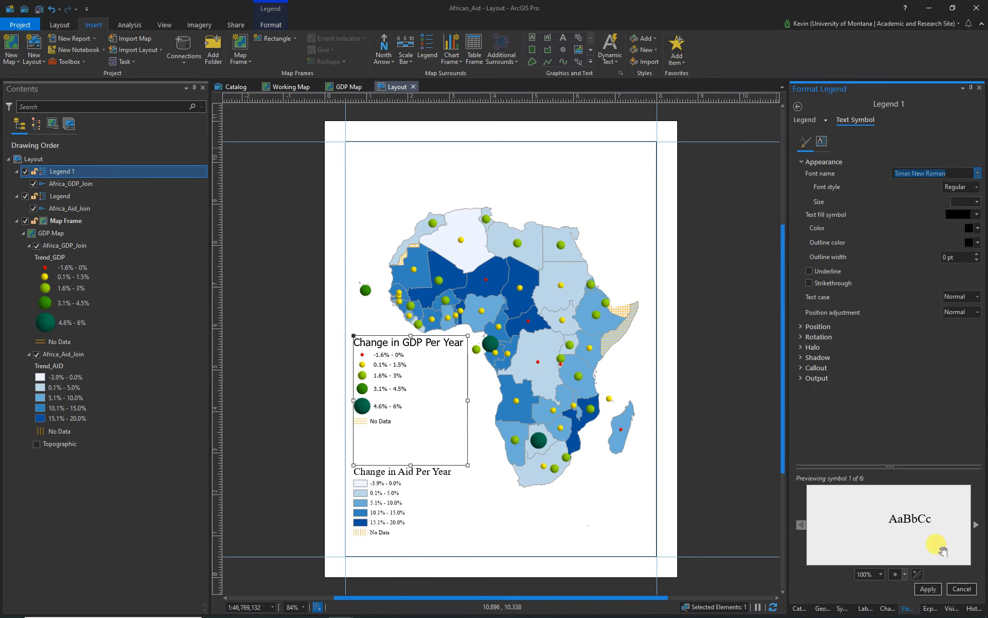
{"action": "left_click", "coordinate": [928, 589]}
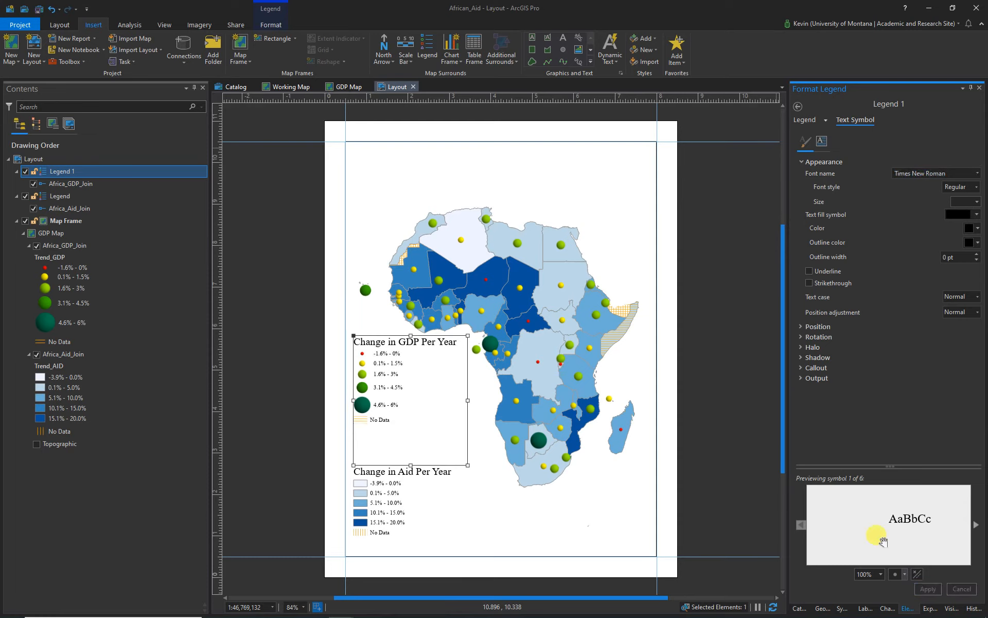
Step: Shorten the GDP legend to about 2.5 in high and move it down against the map frame's left edge, above the aid legend
{"action": "left_click_drag", "start_coordinate": [410, 465], "coordinate": [411, 438]}
{"action": "left_click_drag", "start_coordinate": [436, 336], "coordinate": [427, 359]}
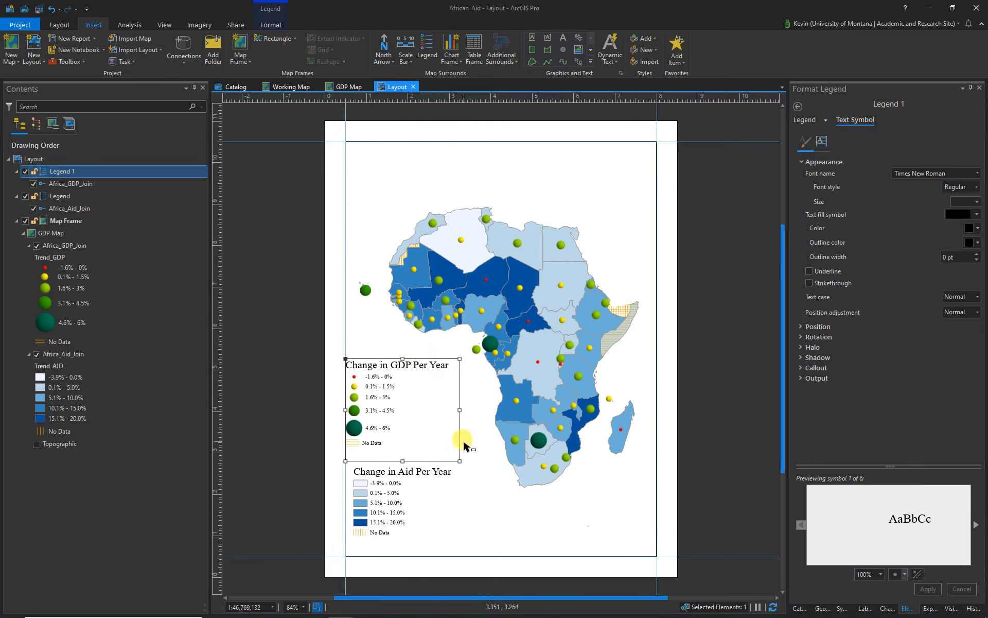
{"action": "scroll", "coordinate": [464, 447], "scroll_direction": "down", "scroll_amount": 1}
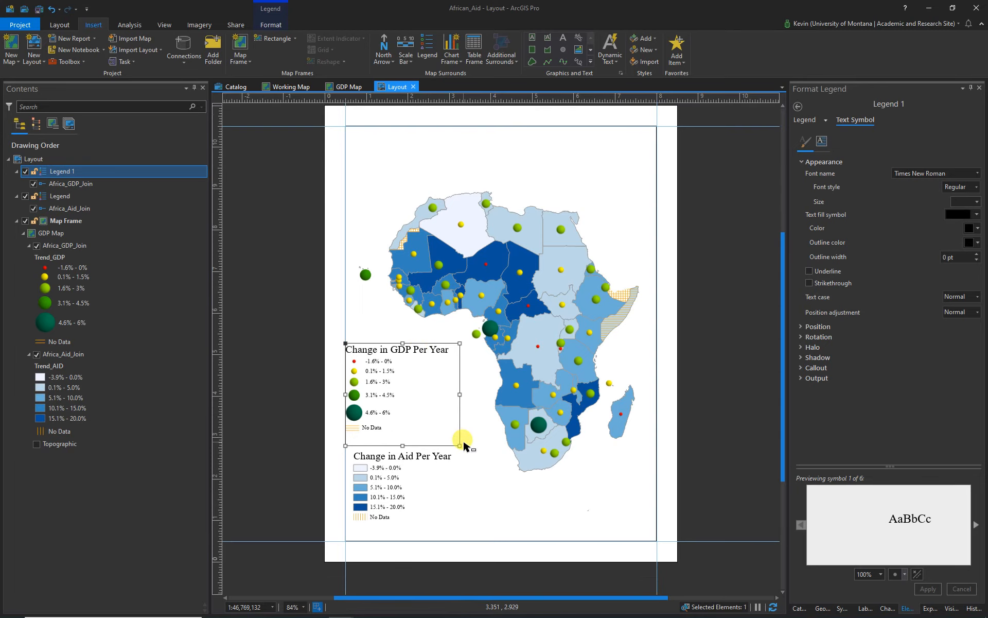
{"action": "scroll", "coordinate": [464, 447], "scroll_direction": "up", "scroll_amount": 1}
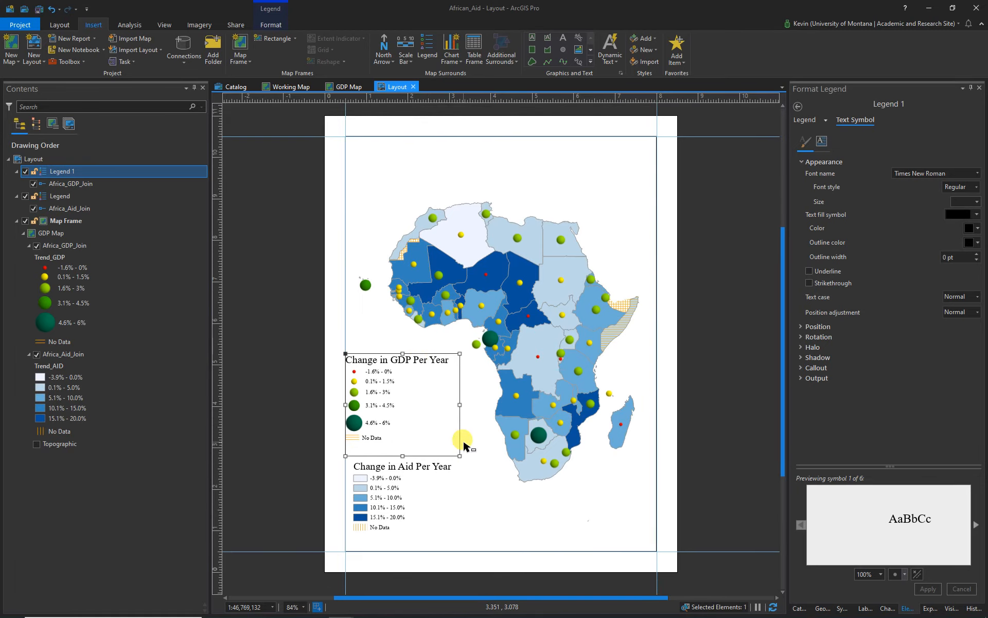
Step: Nudge the GDP legend up and to the right, clear of the map frame's left edge and the aid legend
{"action": "key", "text": "Down"}
{"action": "key", "text": "Down"}
{"action": "key", "text": "Down"}
{"action": "key", "text": "Down"}
{"action": "key", "text": "Down"}
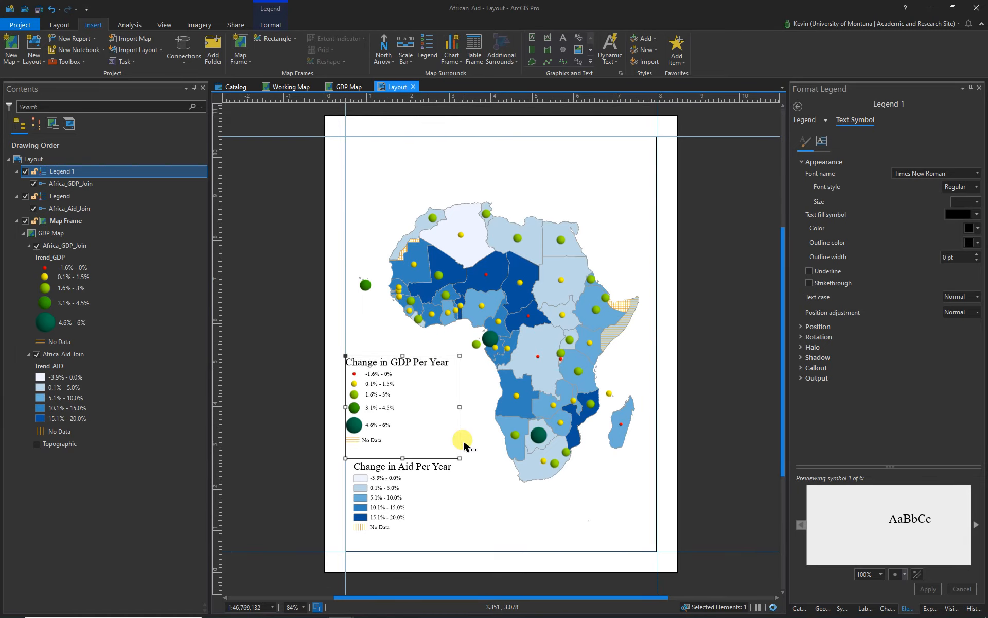
{"action": "key", "text": "Up"}
{"action": "key", "text": "Up"}
{"action": "key", "text": "Up"}
{"action": "key", "text": "Up"}
{"action": "key", "text": "Up"}
{"action": "key", "text": "Up"}
{"action": "key", "text": "Up"}
{"action": "key", "text": "Up"}
{"action": "key", "text": "Up"}
{"action": "key", "text": "Up"}
{"action": "key", "text": "Up"}
{"action": "key", "text": "Up"}
{"action": "key", "text": "Up"}
{"action": "key", "text": "Up"}
{"action": "key", "text": "Up"}
{"action": "key", "text": "Up"}
{"action": "key", "text": "Up"}
{"action": "key", "text": "Up"}
{"action": "key", "text": "Up"}
{"action": "key", "text": "Up"}
{"action": "key", "text": "Right"}
{"action": "key", "text": "Right"}
{"action": "key", "text": "Right"}
{"action": "key", "text": "Right"}
{"action": "key", "text": "Right"}
{"action": "key", "text": "Right"}
{"action": "key", "text": "Right"}
{"action": "key", "text": "Right"}
{"action": "key", "text": "Right"}
{"action": "key", "text": "Right"}
{"action": "key", "text": "Up"}
{"action": "key", "text": "Up"}
{"action": "key", "text": "Up"}
{"action": "key", "text": "Up"}
{"action": "key", "text": "Right"}
{"action": "key", "text": "Right"}
{"action": "key", "text": "Right"}
{"action": "key", "text": "Right"}
{"action": "key", "text": "Right"}
{"action": "key", "text": "Right"}
{"action": "key", "text": "Right"}
{"action": "key", "text": "Right"}
{"action": "key", "text": "Right"}
{"action": "key", "text": "Right"}
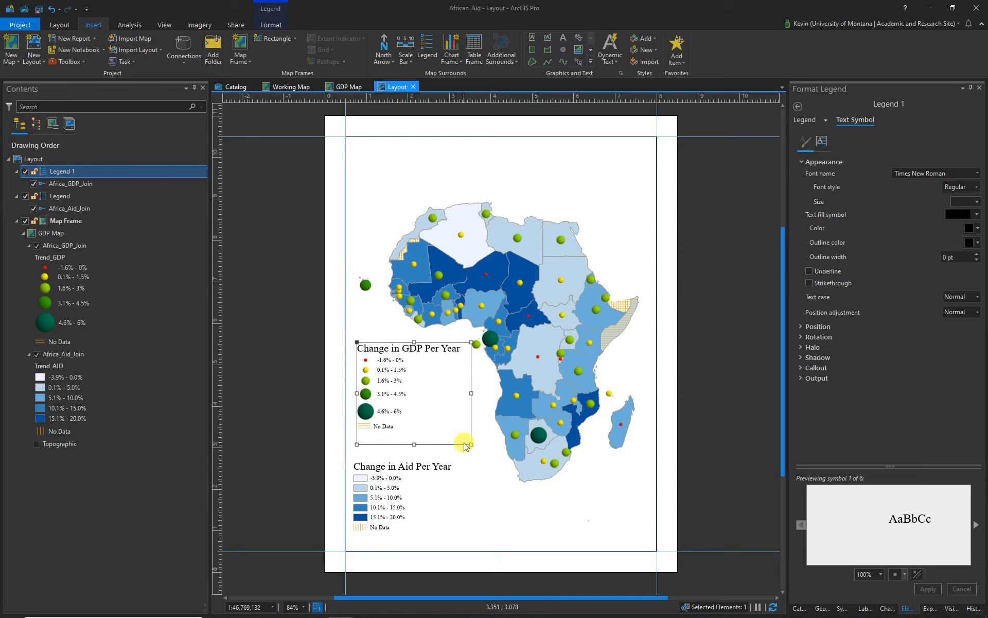
{"action": "left_click", "coordinate": [407, 491]}
{"action": "left_click", "coordinate": [378, 400], "text": "shift"}
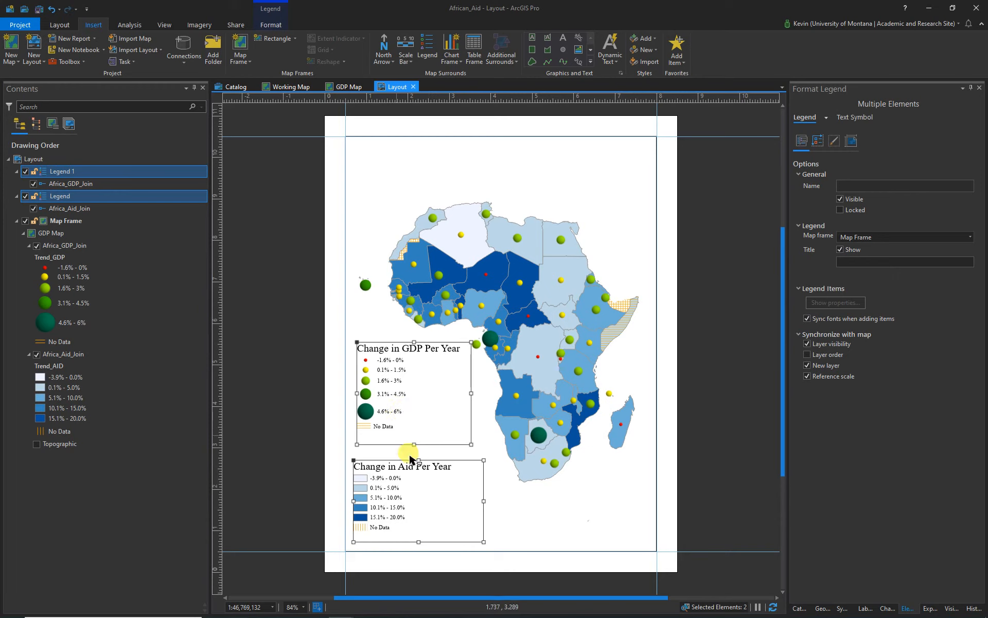
{"action": "left_click", "coordinate": [270, 433]}
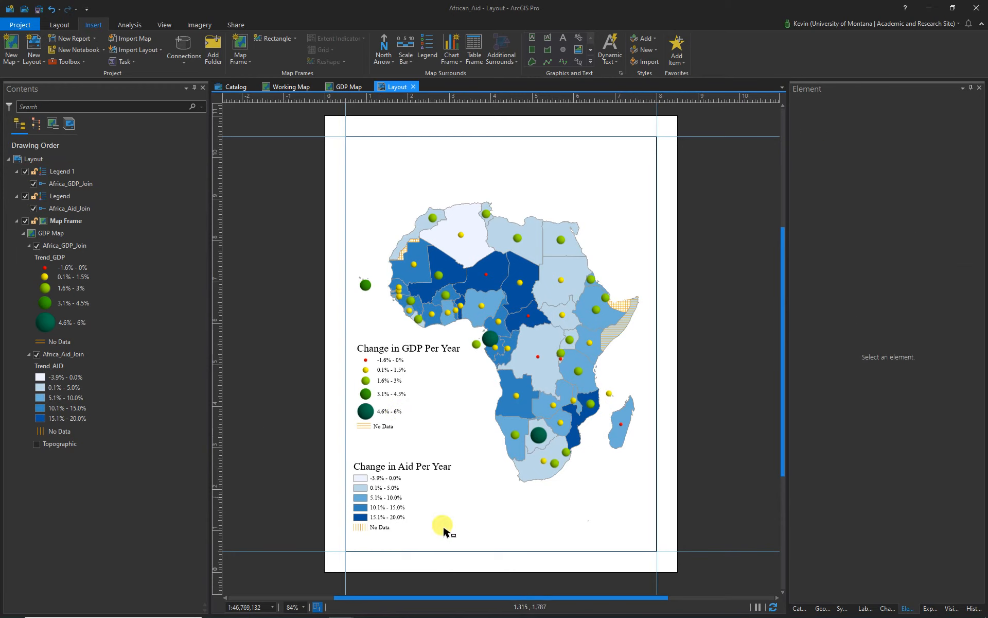
Step: Move the aid legend slightly up and right in line with the GDP legend, and lower the GDP legend to narrow the gap
{"action": "left_click", "coordinate": [396, 496]}
{"action": "left_click_drag", "start_coordinate": [396, 496], "coordinate": [399, 487]}
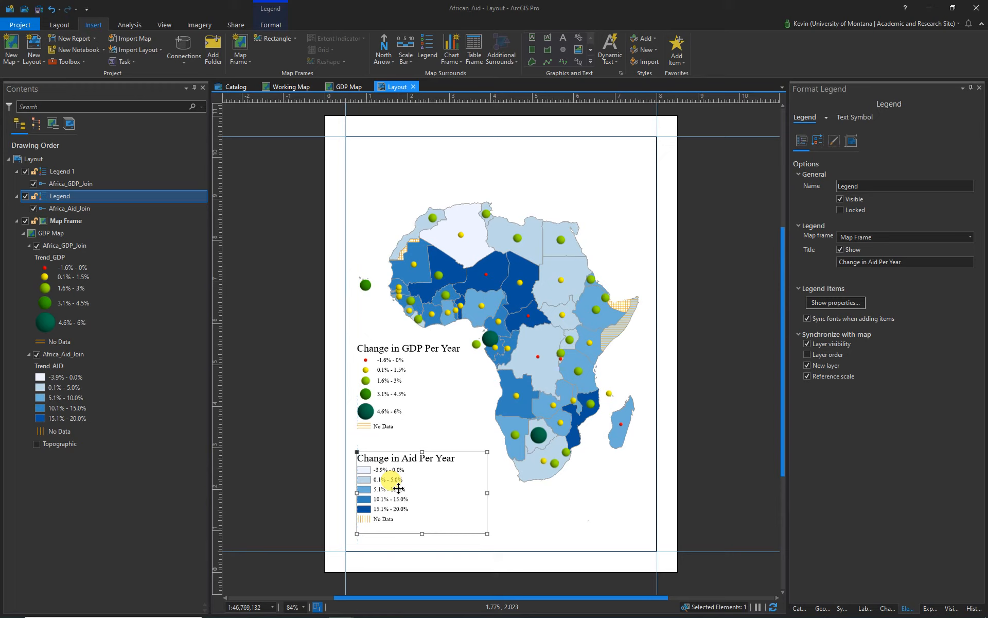
{"action": "left_click", "coordinate": [273, 450]}
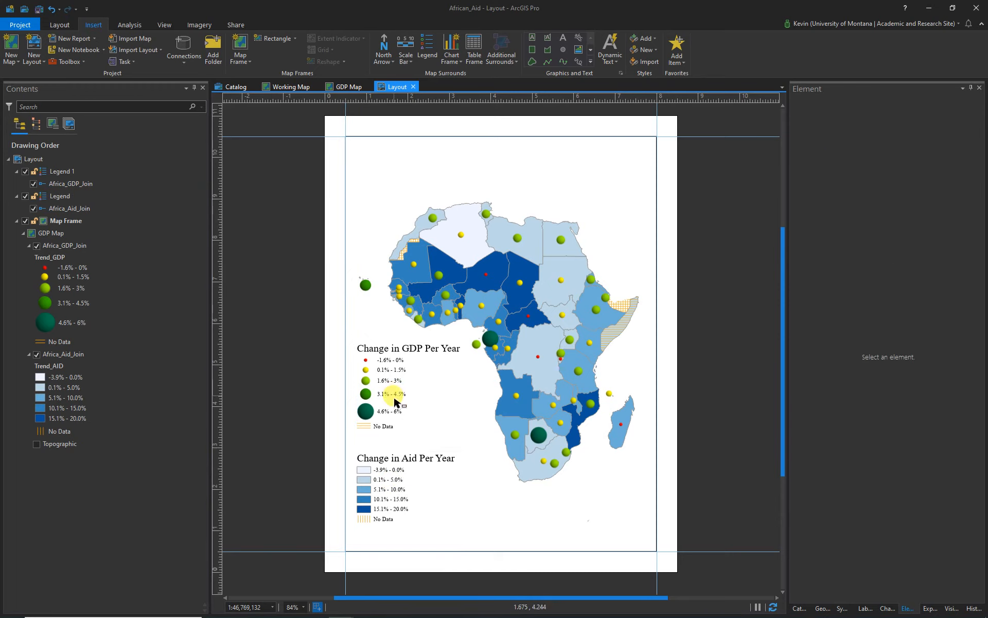
{"action": "left_click_drag", "start_coordinate": [392, 396], "coordinate": [393, 403]}
{"action": "left_click", "coordinate": [533, 524]}
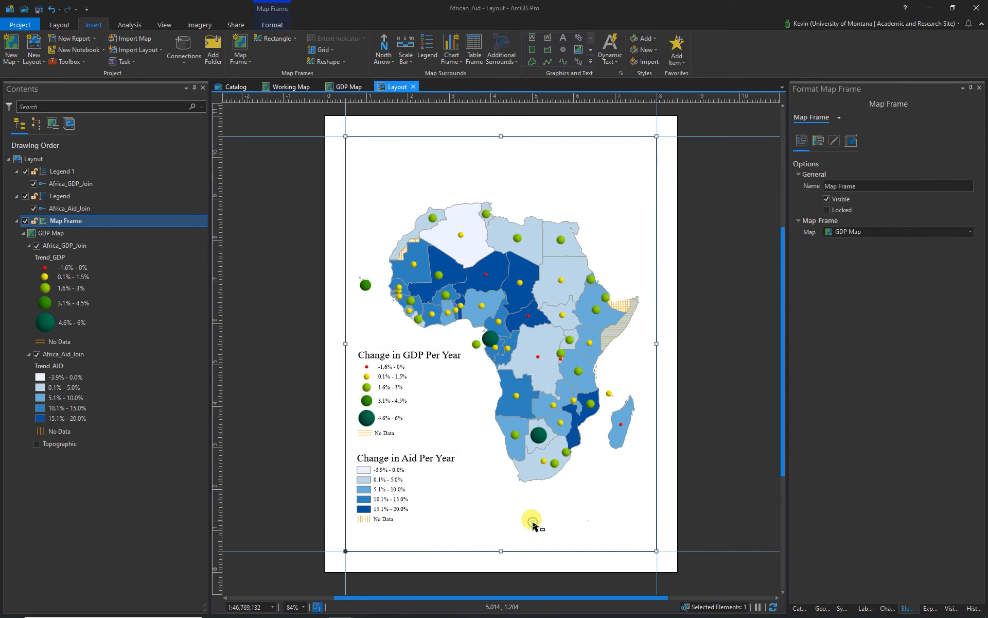
{"action": "left_click", "coordinate": [370, 498]}
{"action": "left_click", "coordinate": [276, 401]}
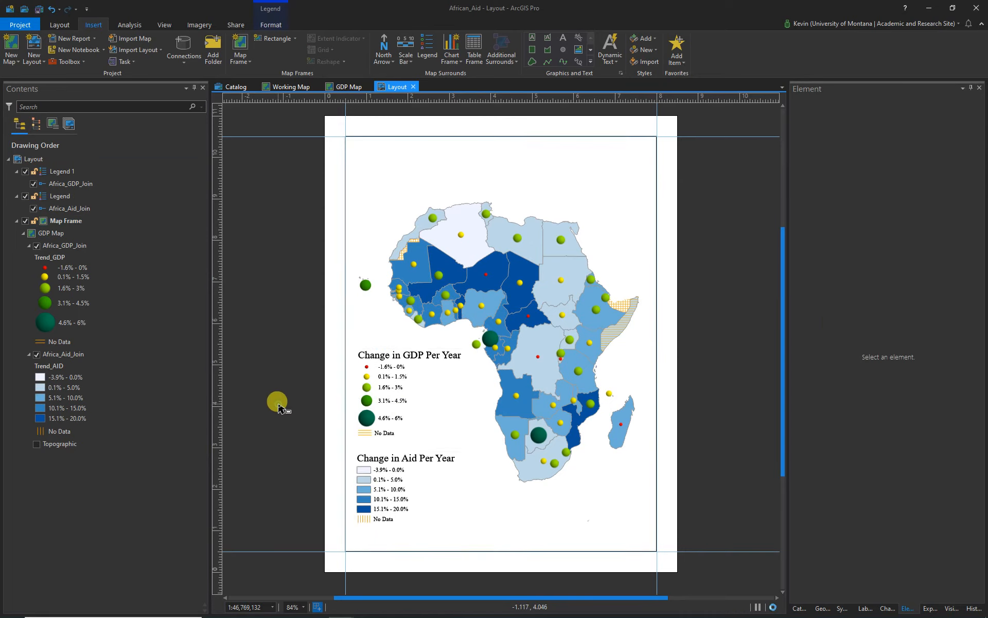
Step: Change the map frame's border colour to dark brown
{"action": "left_click", "coordinate": [556, 190]}
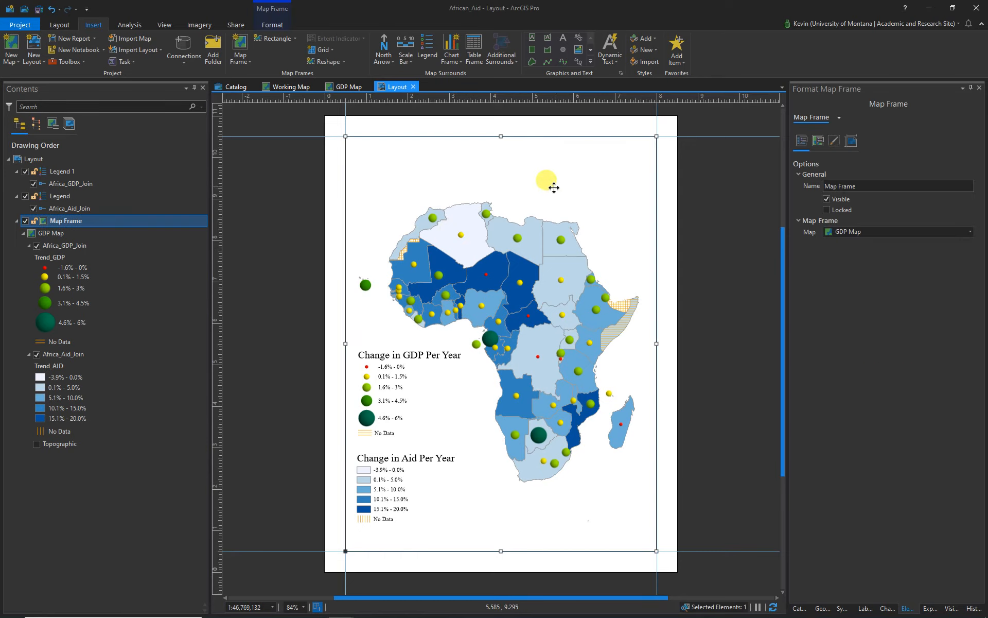
{"action": "right_click", "coordinate": [535, 174]}
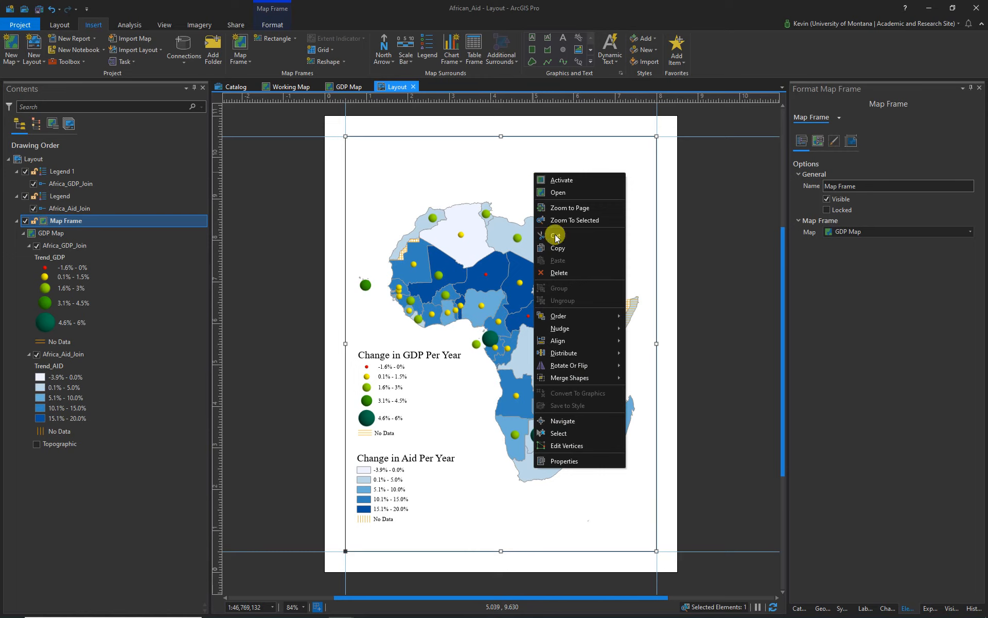
{"action": "left_click", "coordinate": [567, 460]}
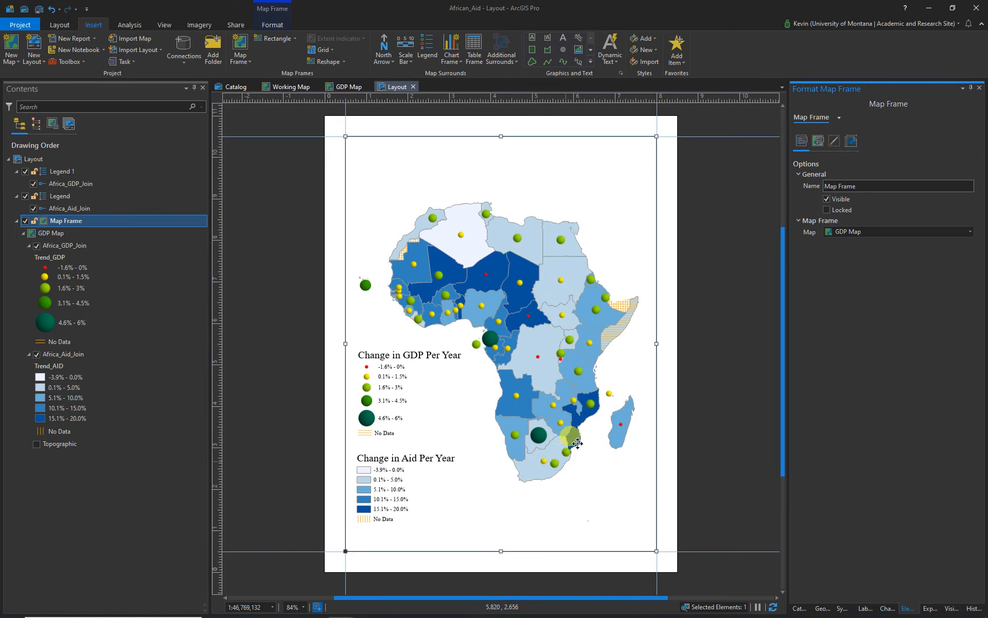
{"action": "left_click", "coordinate": [819, 142]}
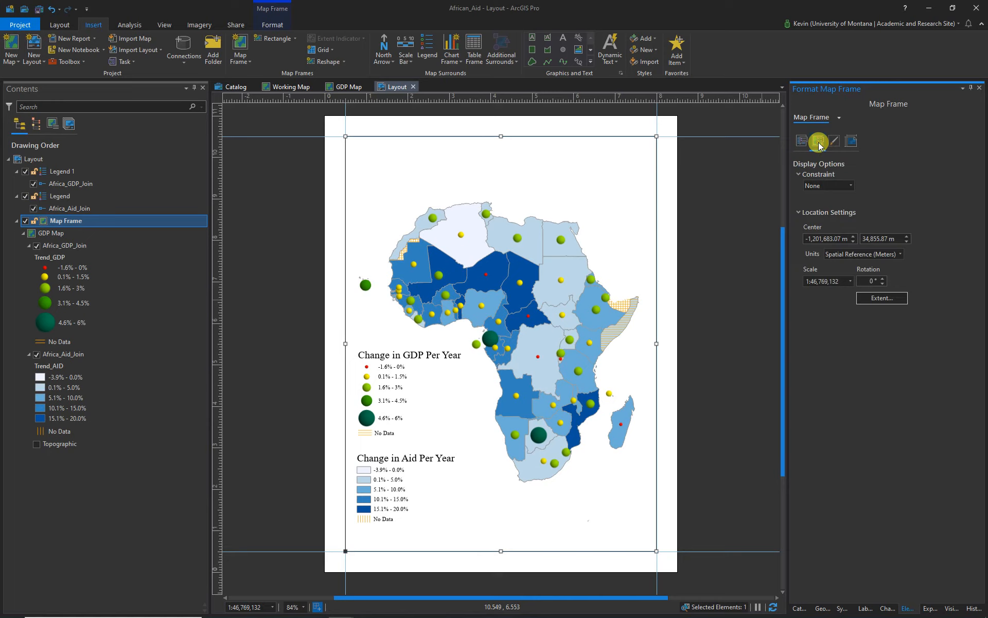
{"action": "left_click", "coordinate": [835, 141]}
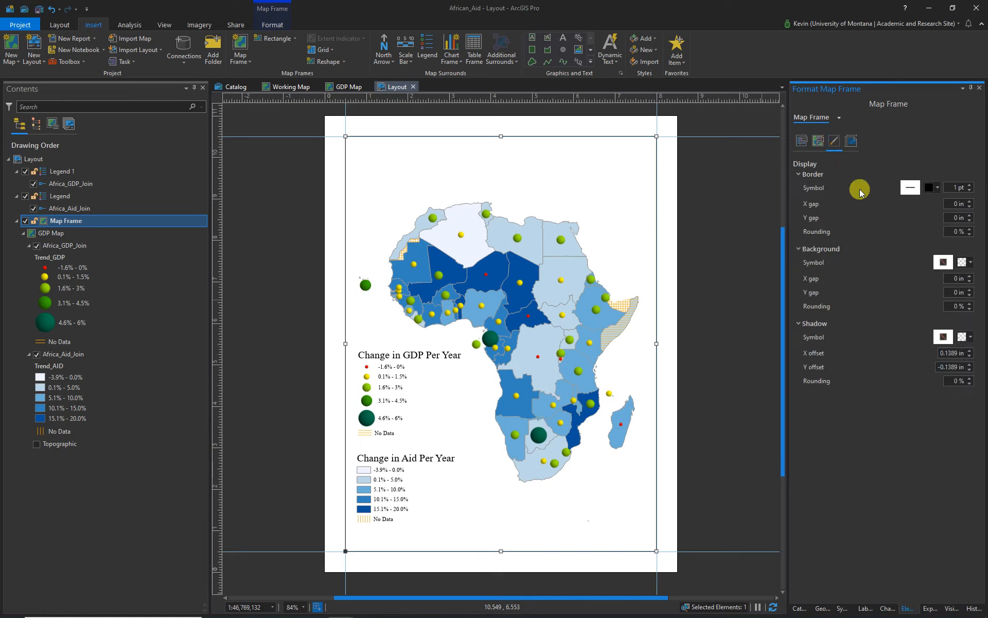
{"action": "left_click", "coordinate": [935, 188]}
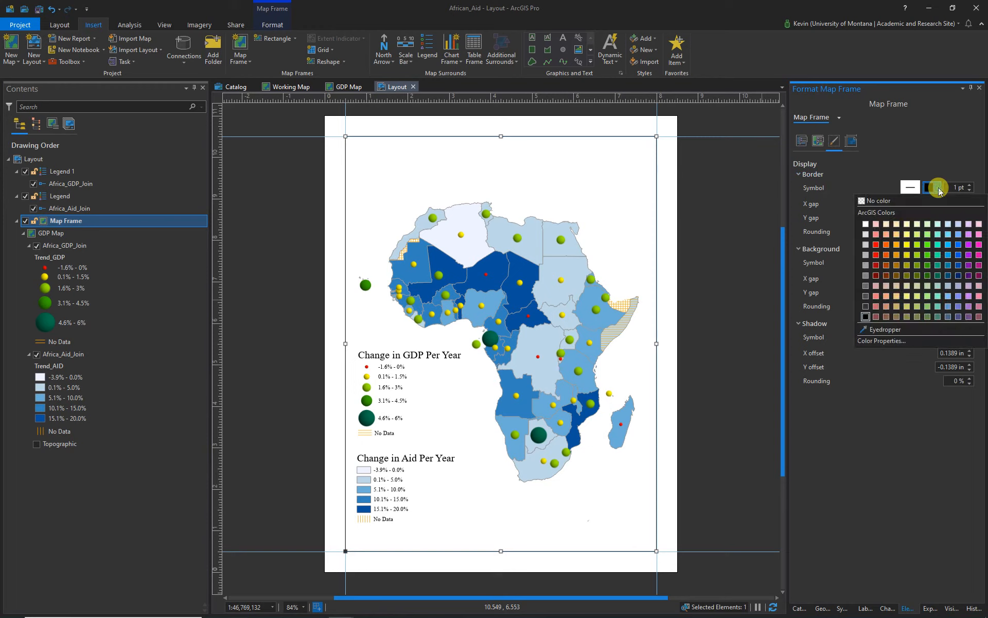
{"action": "left_click", "coordinate": [905, 273]}
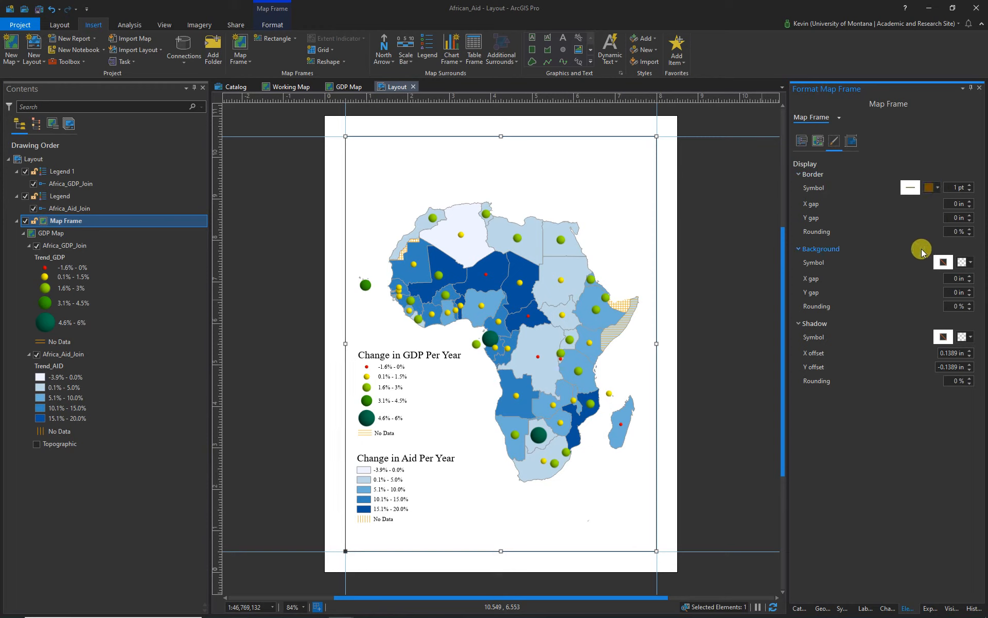
Step: Round the corners of the map frame's border by 10 %
{"action": "left_click", "coordinate": [970, 229]}
{"action": "left_click", "coordinate": [970, 229]}
{"action": "left_click", "coordinate": [970, 229]}
{"action": "left_click", "coordinate": [970, 229]}
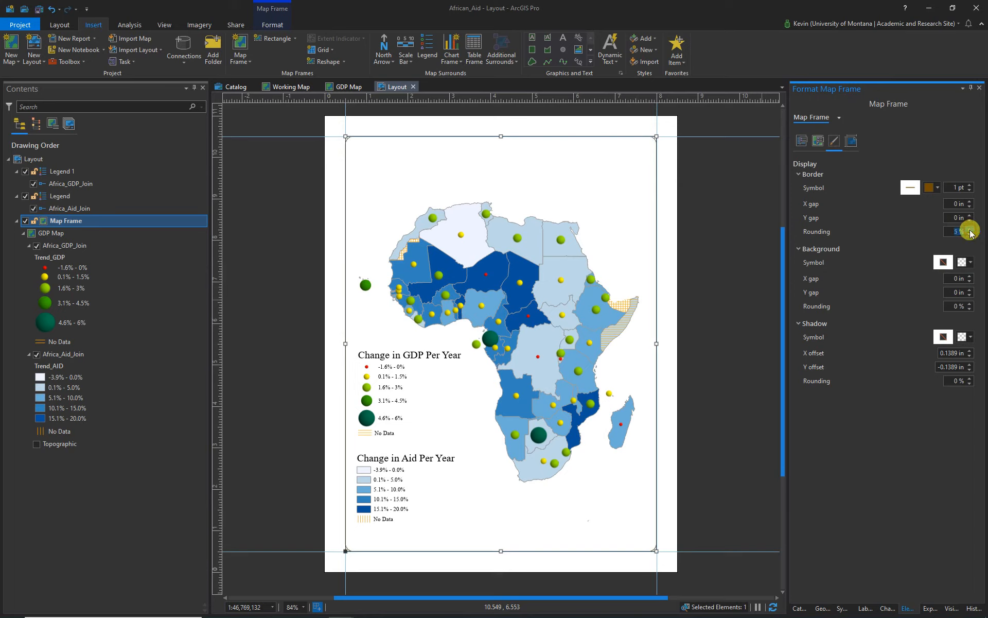
{"action": "left_click", "coordinate": [970, 229]}
{"action": "left_click", "coordinate": [970, 229]}
Step: Give the map frame a pale yellow-orange background with its rounding set to 10 %
{"action": "left_click", "coordinate": [970, 264]}
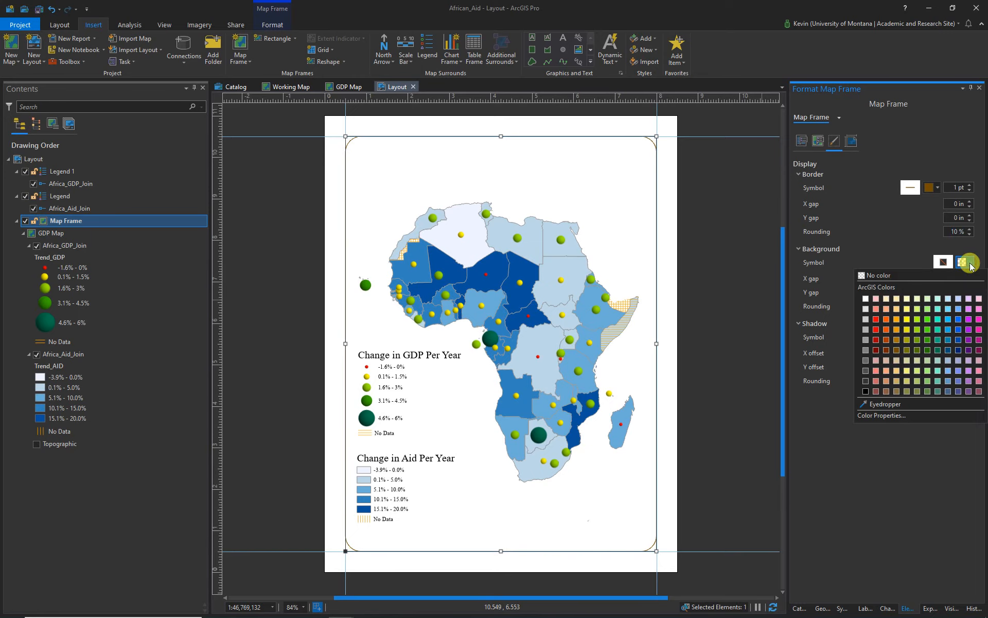
{"action": "left_click", "coordinate": [896, 298]}
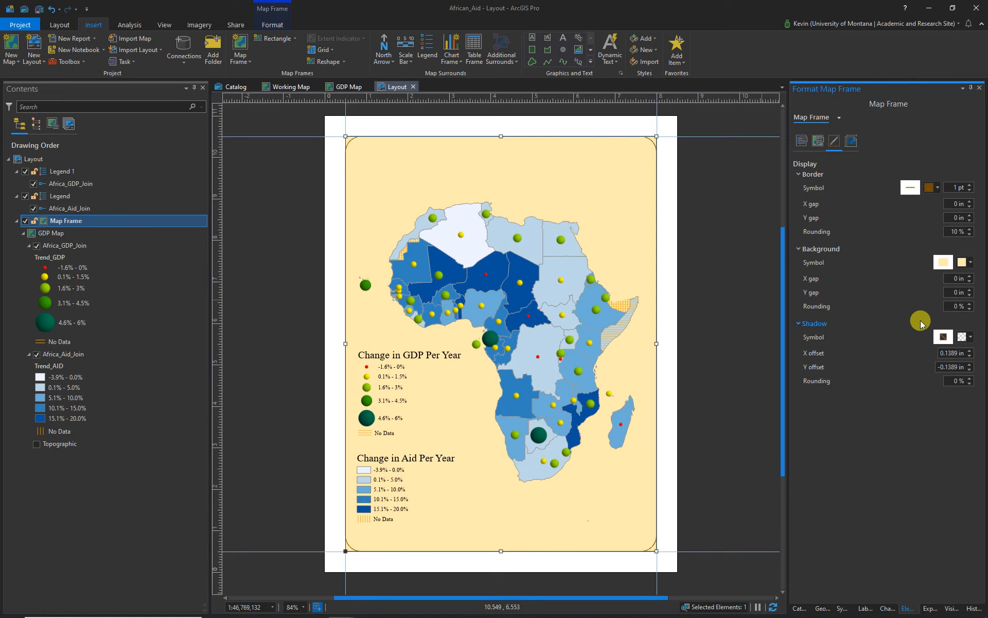
{"action": "double_click", "coordinate": [968, 304]}
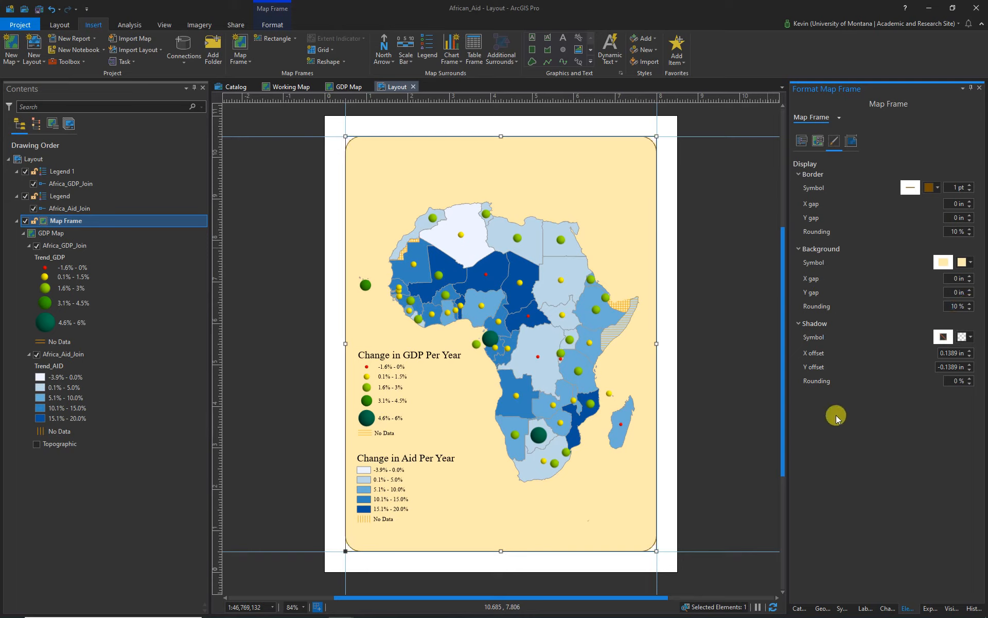
{"action": "left_click", "coordinate": [280, 220]}
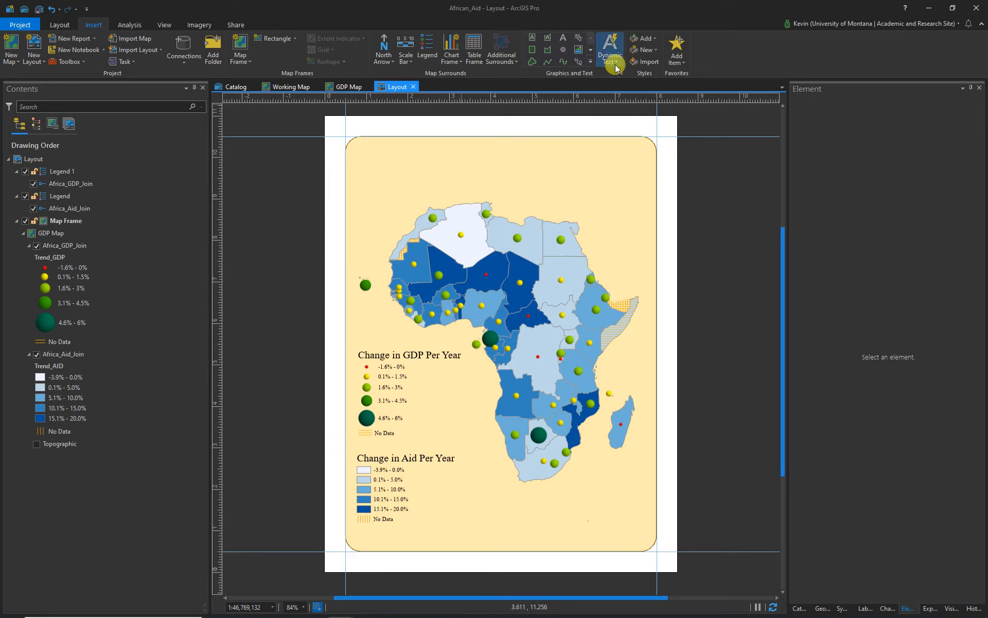
Step: Draw a wide rectangular text box inside the map frame above Africa and open its text content for editing
{"action": "left_click", "coordinate": [533, 37]}
{"action": "left_click_drag", "start_coordinate": [379, 147], "coordinate": [632, 196]}
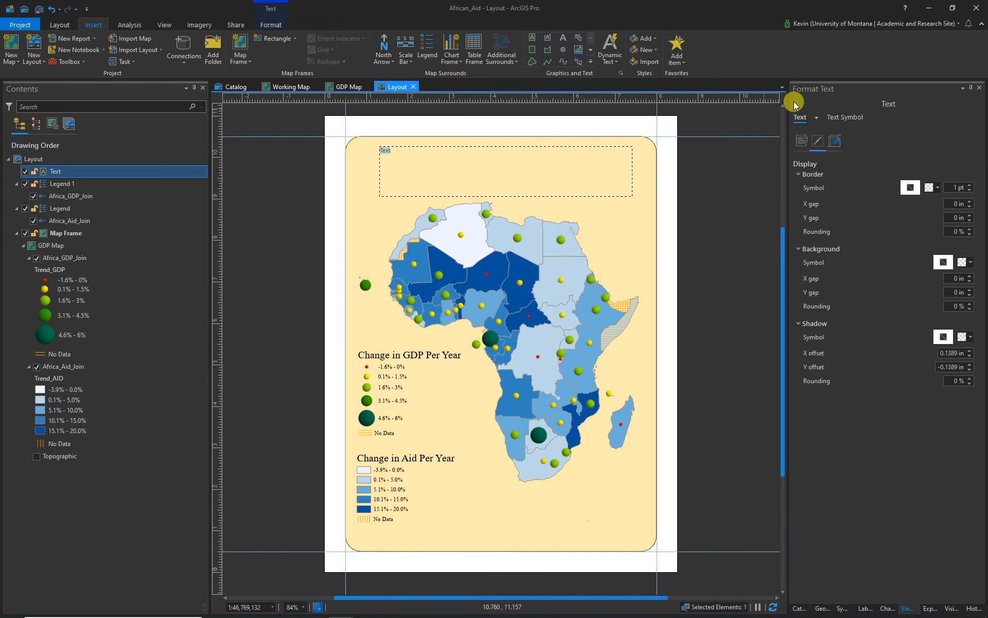
{"action": "left_click", "coordinate": [805, 118]}
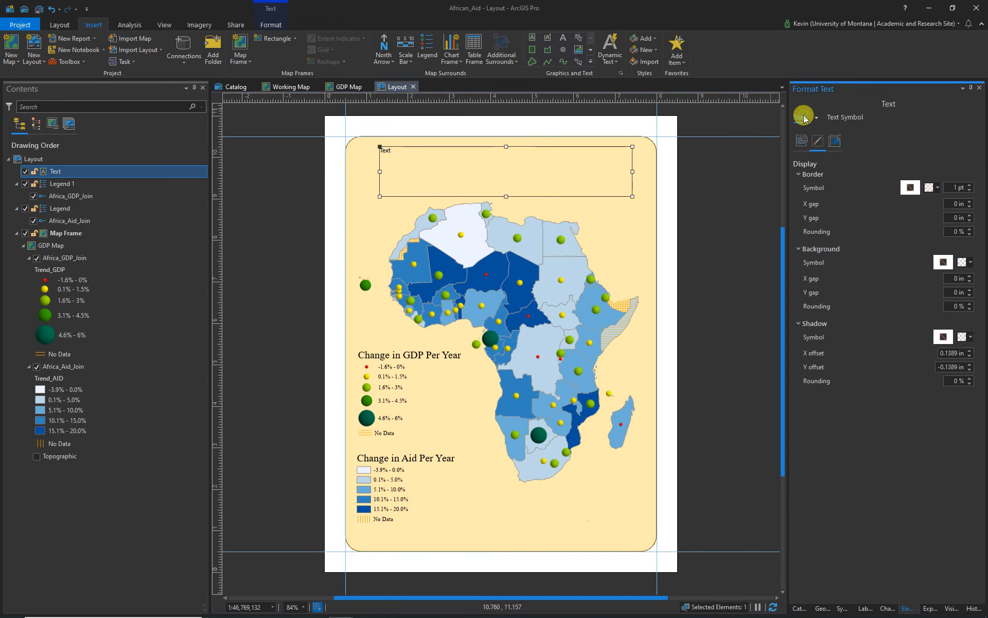
{"action": "left_click", "coordinate": [845, 117]}
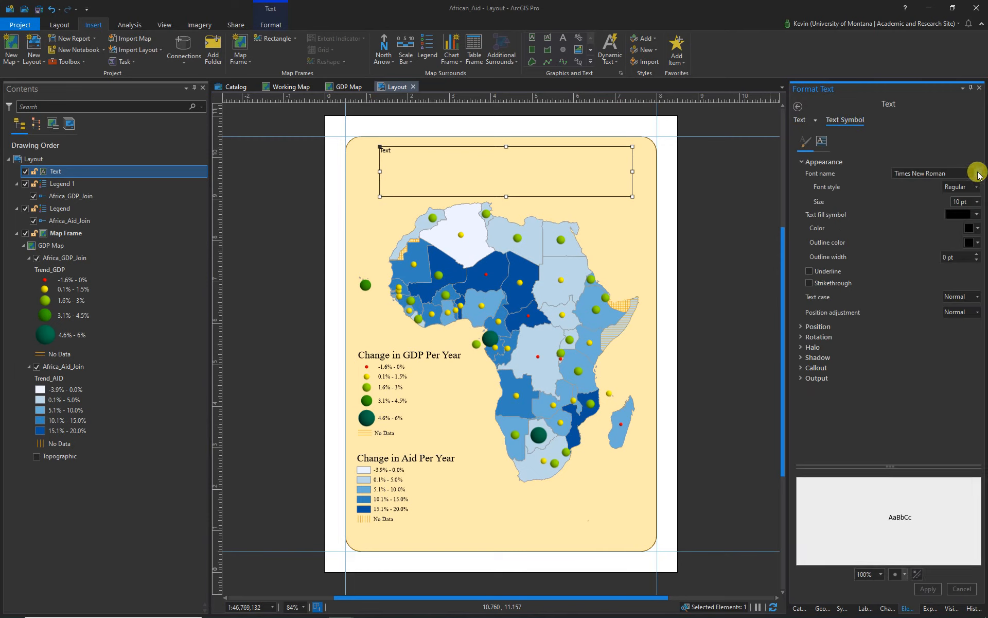
{"action": "right_click", "coordinate": [433, 157]}
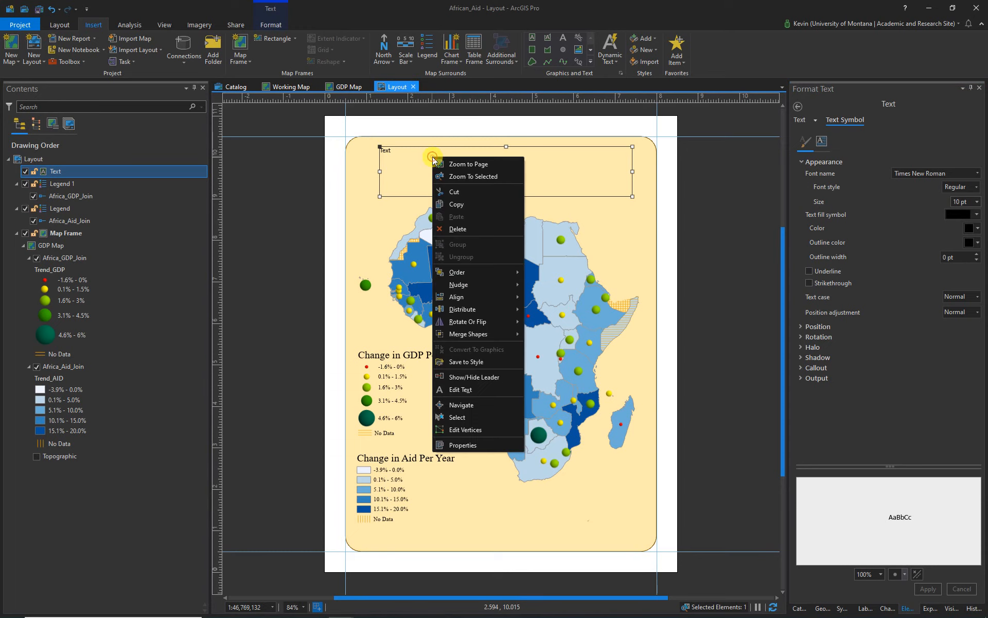
{"action": "left_click", "coordinate": [456, 445]}
{"action": "left_click", "coordinate": [800, 143]}
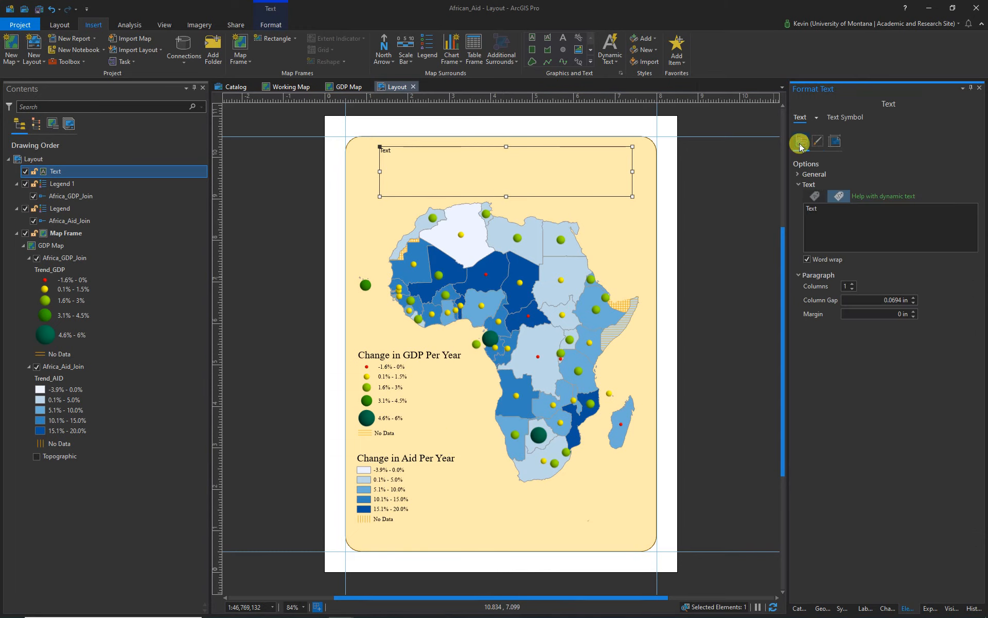
Step: Replace the placeholder text with the title "GDP vs. AID Per Capita in Africa" and "1960 to 2018" on a second line
{"action": "left_click_drag", "start_coordinate": [821, 210], "coordinate": [800, 209]}
{"action": "type", "text": "GDP vs. AID"}
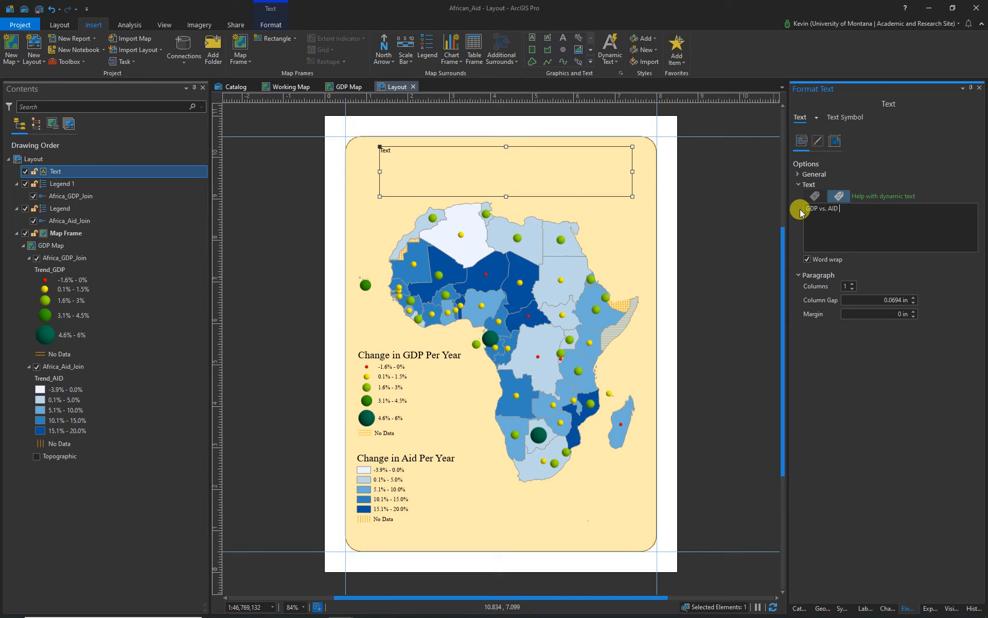
{"action": "type", "text": "Per Capita in Africa"}
{"action": "key", "text": "Return"}
{"action": "type", "text": "1960 to 2018"}
{"action": "left_click", "coordinate": [922, 273]}
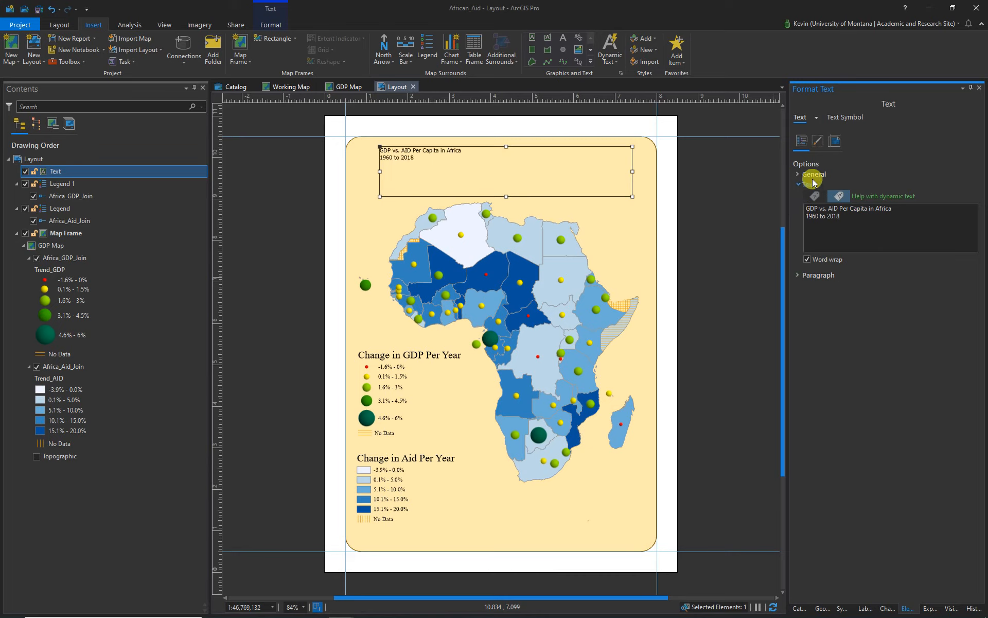
Step: Set the title text to 28 pt and choose Times New Roman as its font
{"action": "left_click", "coordinate": [839, 117]}
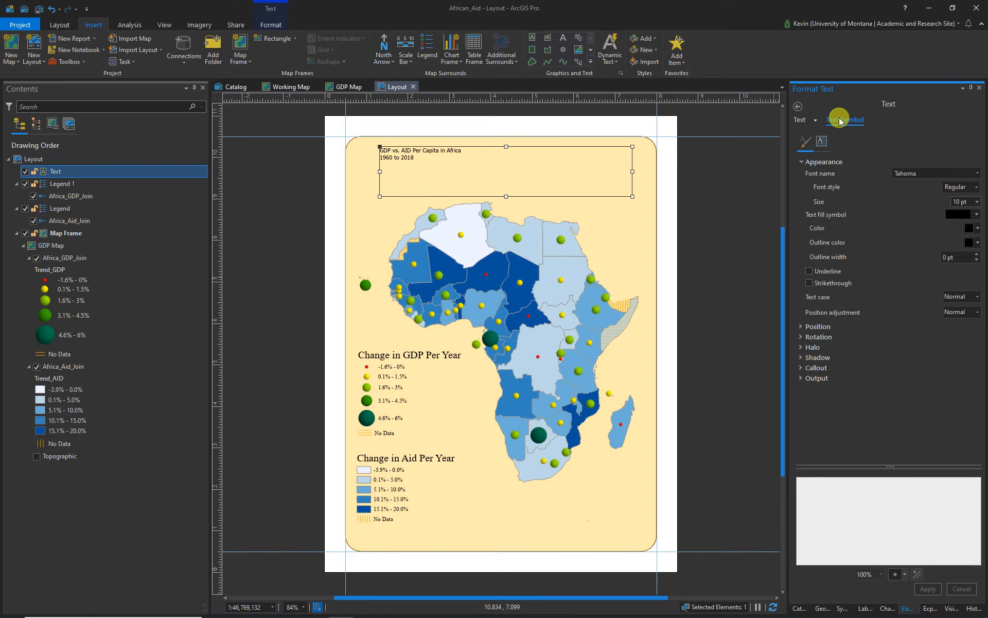
{"action": "left_click", "coordinate": [977, 201]}
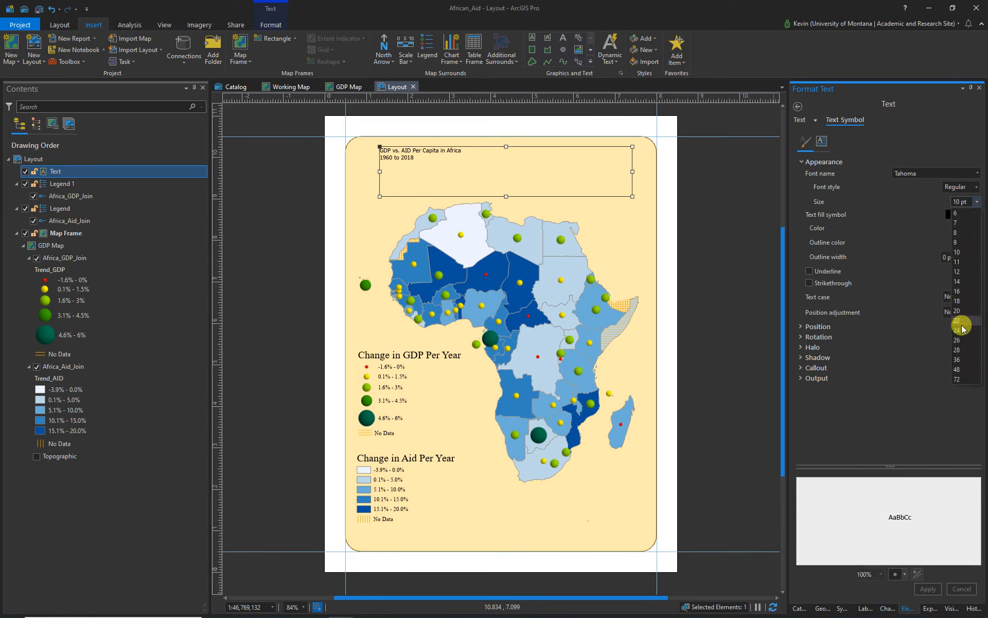
{"action": "left_click", "coordinate": [963, 350]}
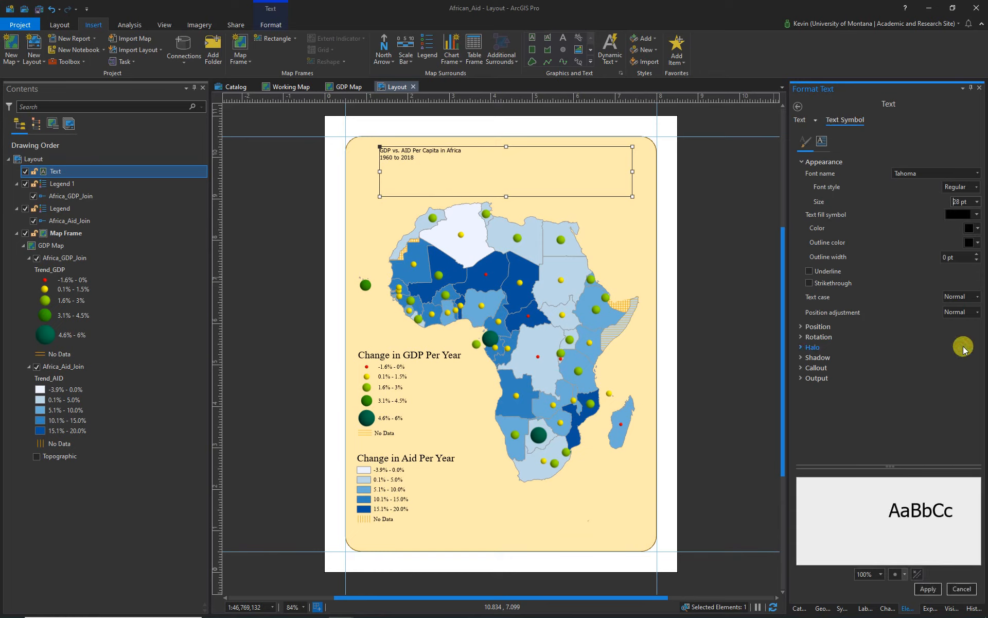
{"action": "left_click", "coordinate": [928, 588]}
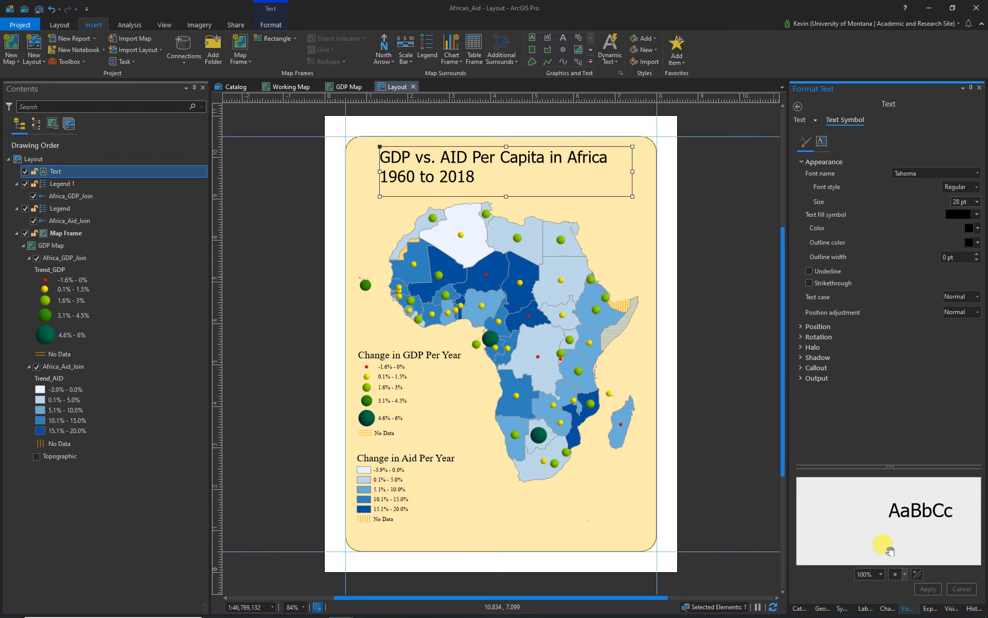
{"action": "left_click", "coordinate": [977, 173]}
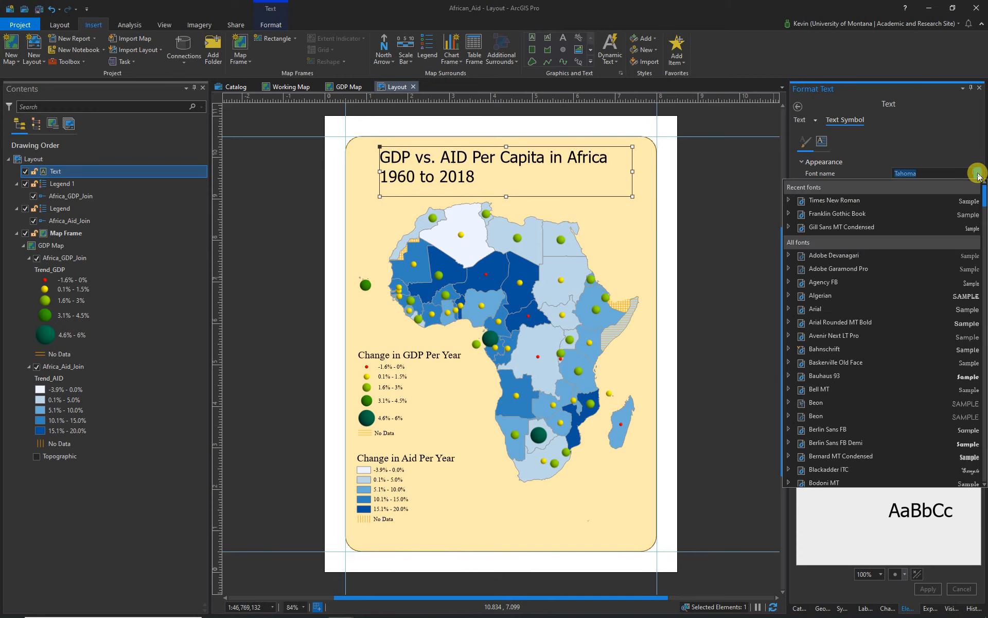
{"action": "left_click", "coordinate": [837, 386]}
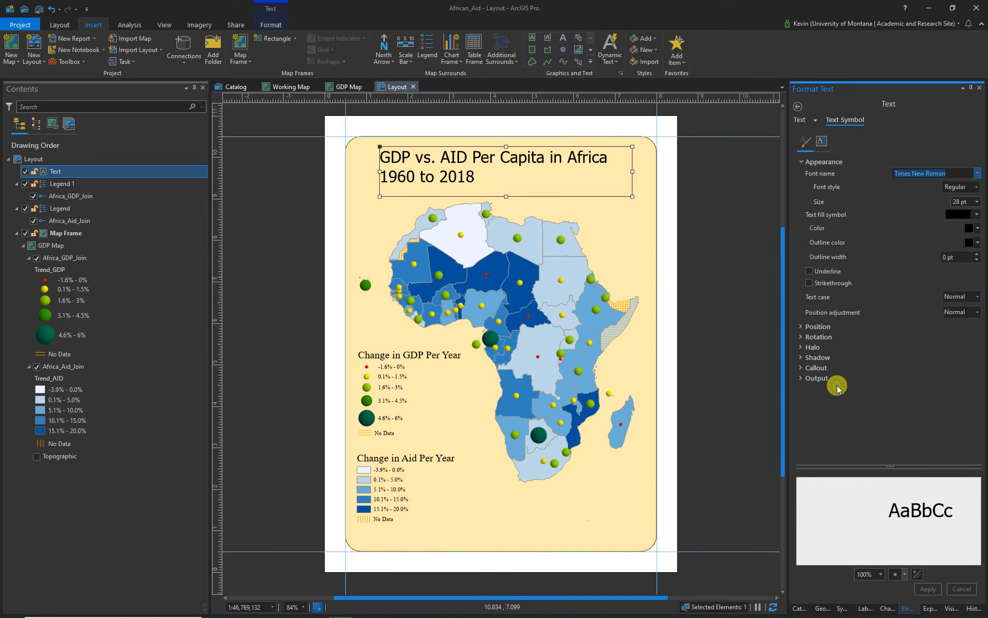
Step: Centre the title text horizontally, apply the formatting, and nudge the title box slightly left to centre it in the map frame
{"action": "left_click", "coordinate": [800, 326]}
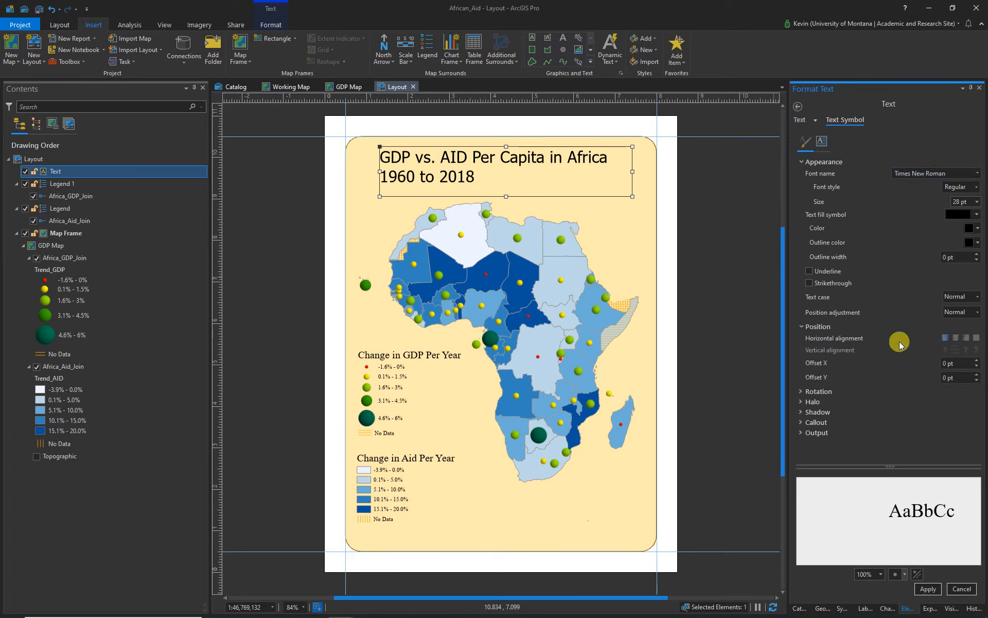
{"action": "left_click", "coordinate": [956, 337]}
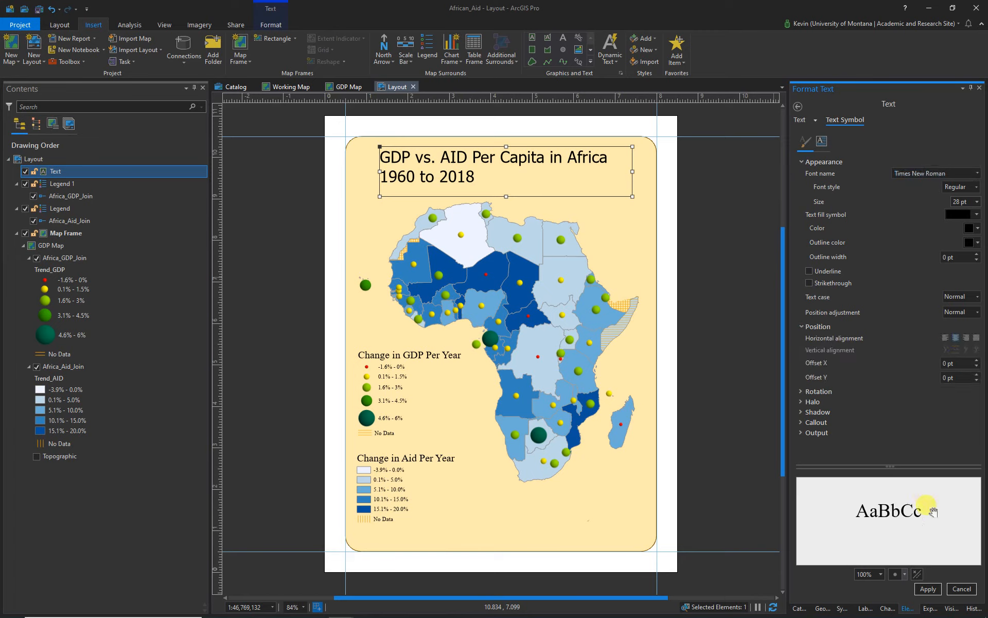
{"action": "left_click", "coordinate": [928, 588]}
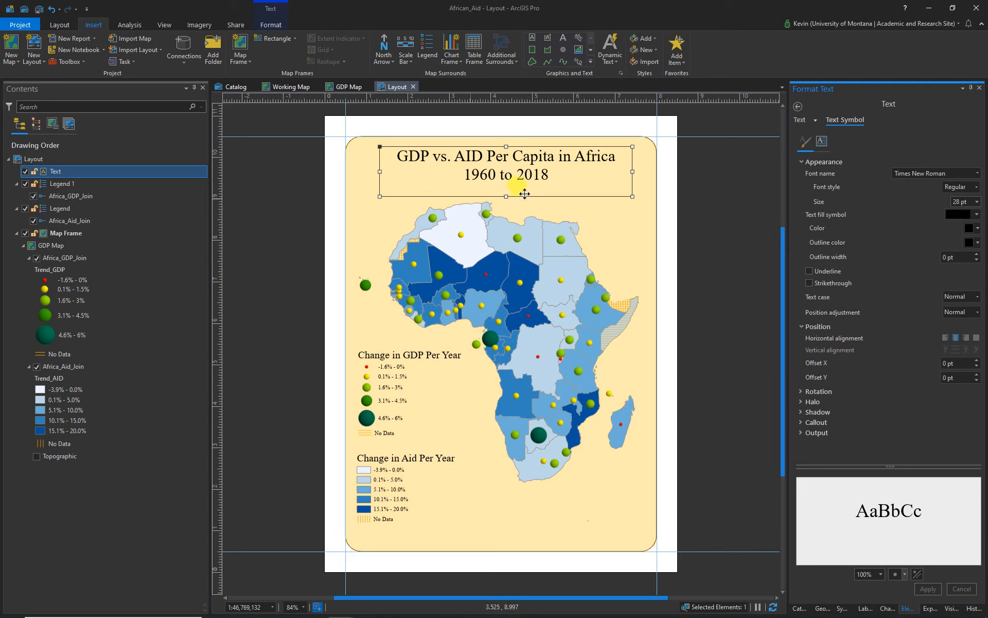
{"action": "left_click_drag", "start_coordinate": [525, 196], "coordinate": [521, 194]}
{"action": "left_click", "coordinate": [290, 213]}
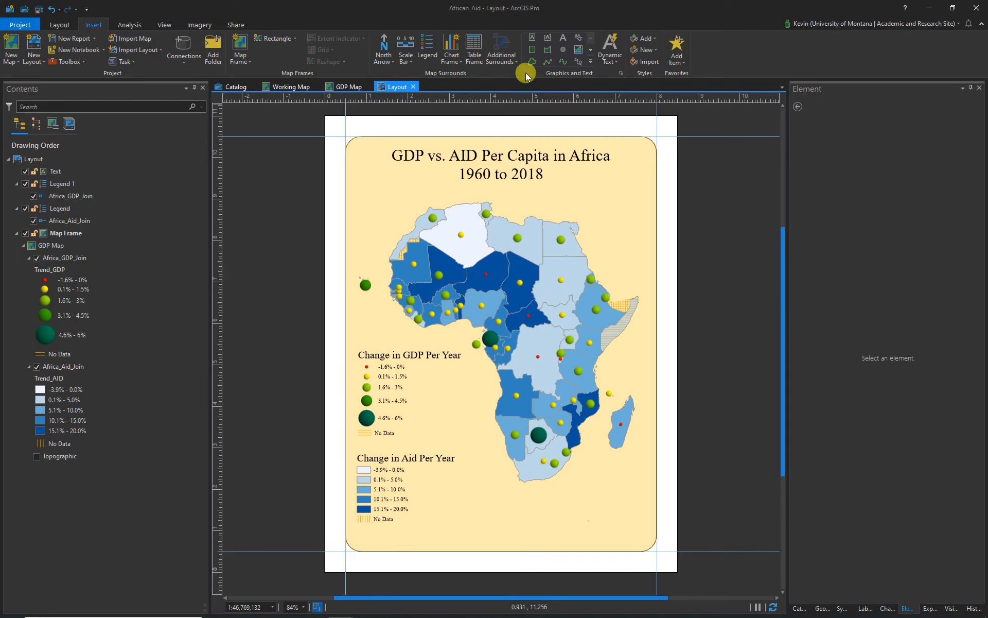
Step: Insert Spatial Reference dynamic text for the map frame in a large box over the map's lower right area
{"action": "left_click", "coordinate": [618, 60]}
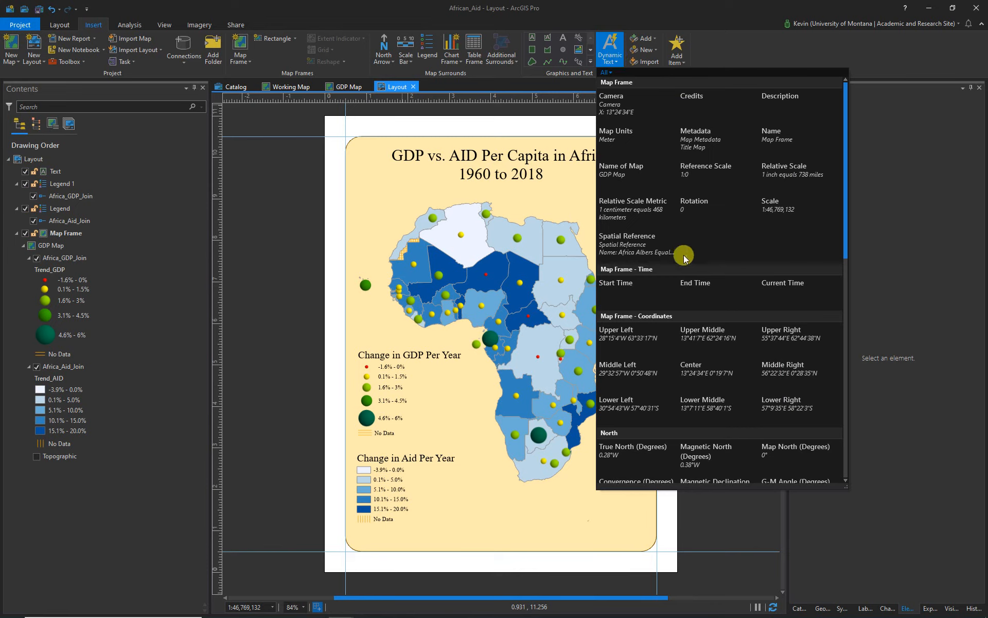
{"action": "scroll", "coordinate": [708, 382], "scroll_direction": "down", "scroll_amount": 2}
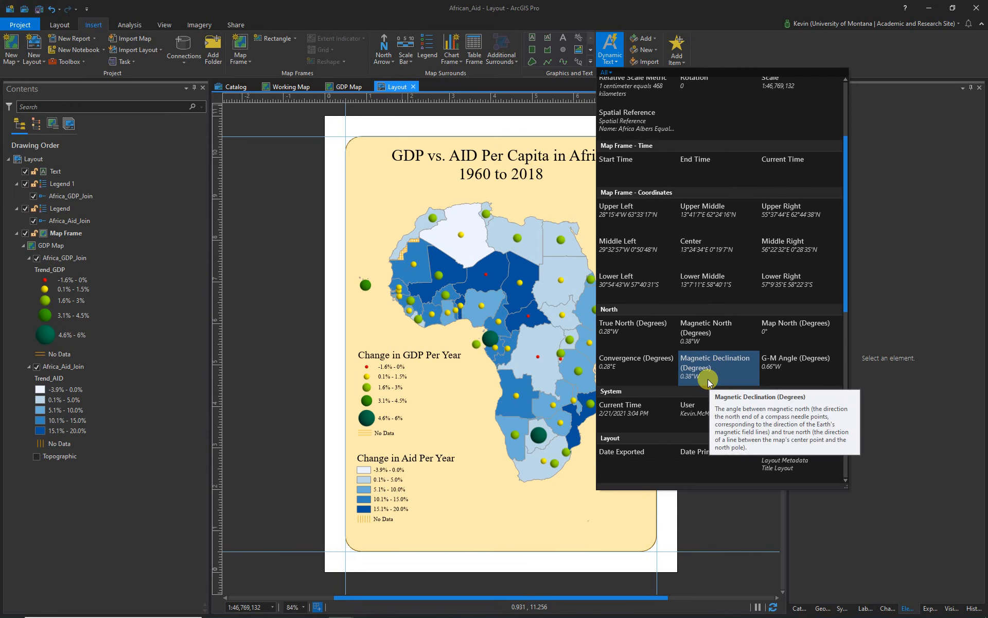
{"action": "scroll", "coordinate": [708, 379], "scroll_direction": "down", "scroll_amount": 3}
{"action": "scroll", "coordinate": [708, 379], "scroll_direction": "down", "scroll_amount": 5}
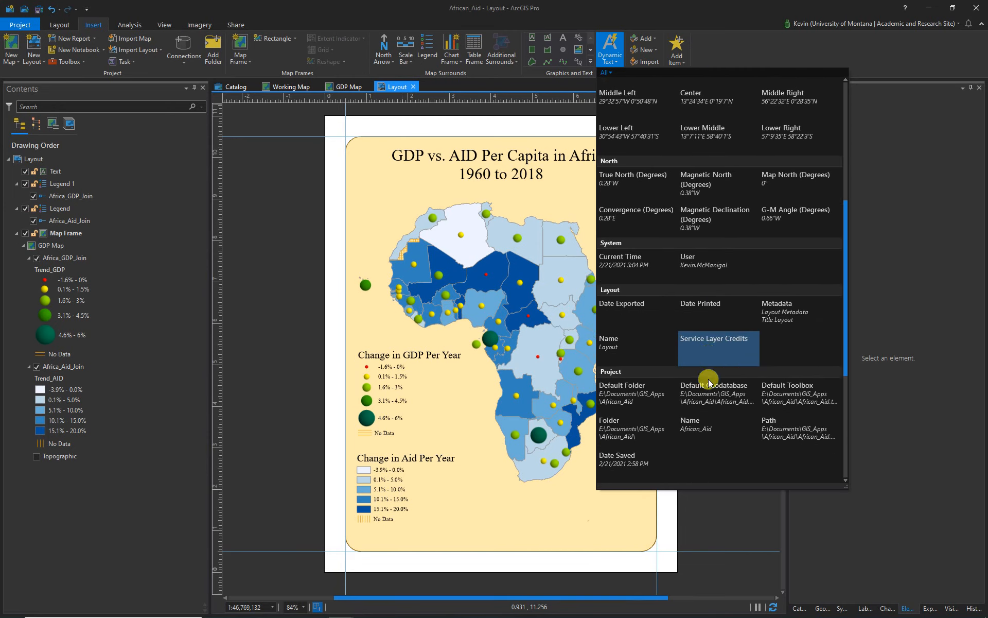
{"action": "scroll", "coordinate": [709, 378], "scroll_direction": "up", "scroll_amount": 6}
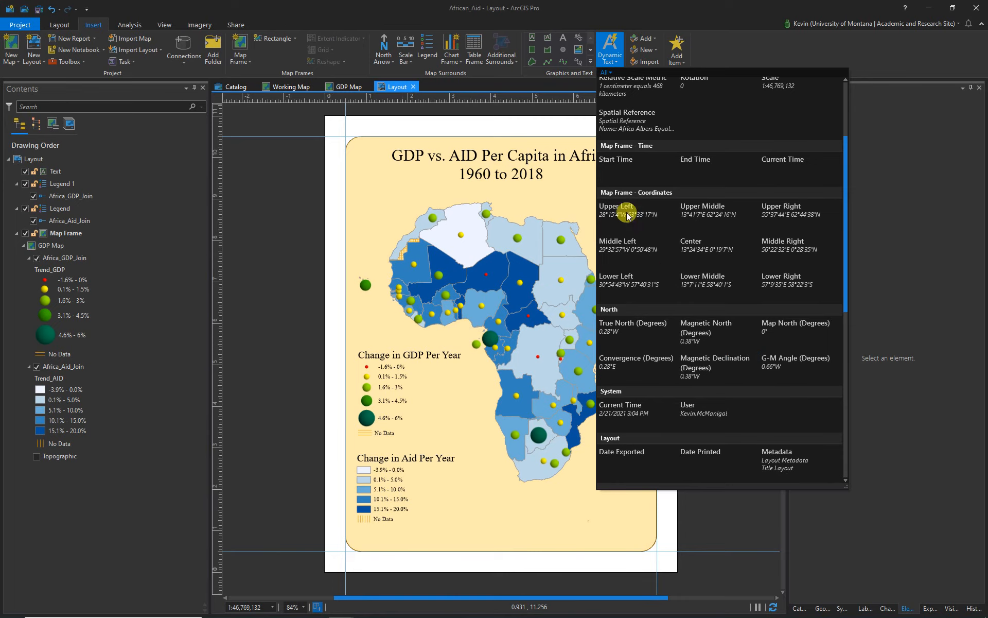
{"action": "left_click", "coordinate": [627, 122]}
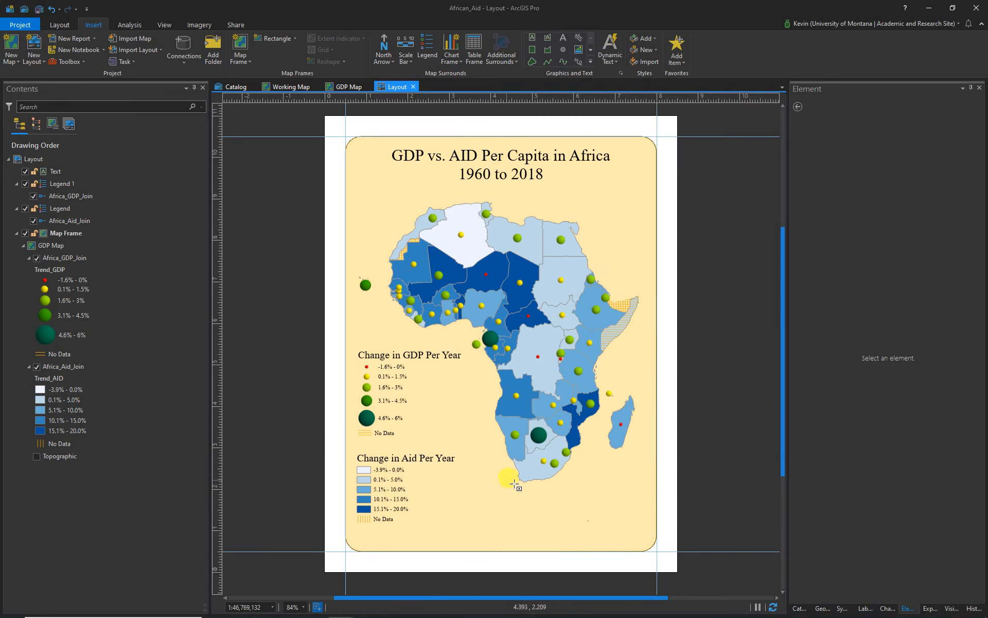
{"action": "left_click_drag", "start_coordinate": [461, 379], "coordinate": [648, 558]}
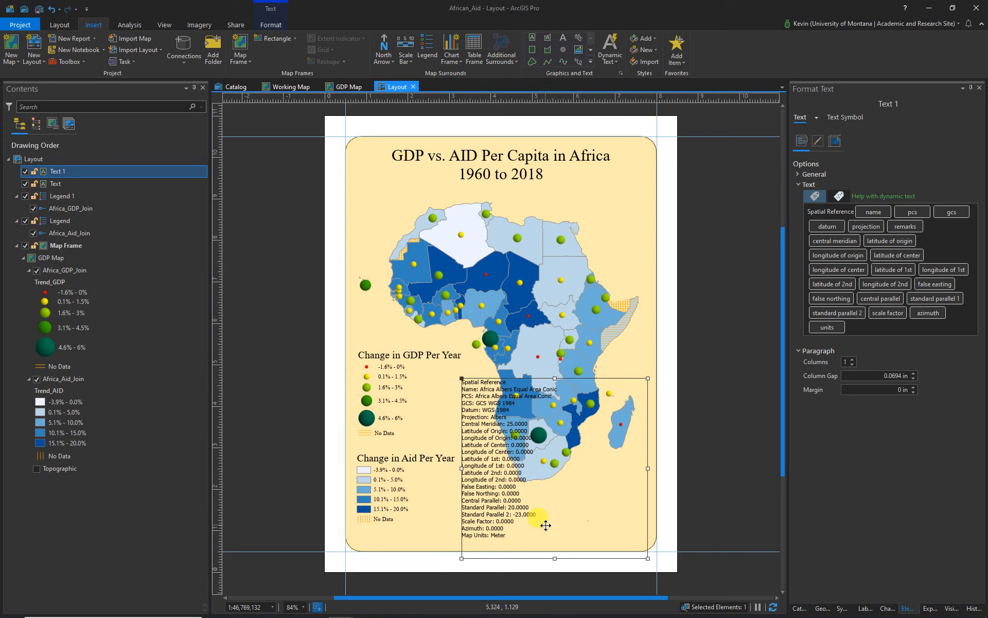
Step: Convert the spatial reference dynamic text to graphics so its lines can be edited as plain text
{"action": "right_click", "coordinate": [830, 328]}
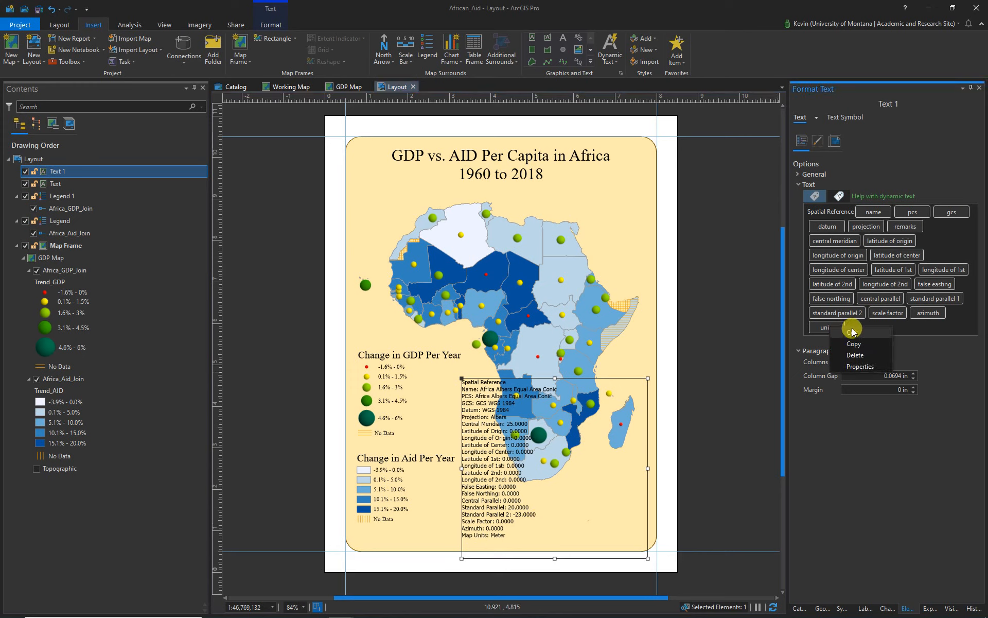
{"action": "left_click", "coordinate": [495, 485]}
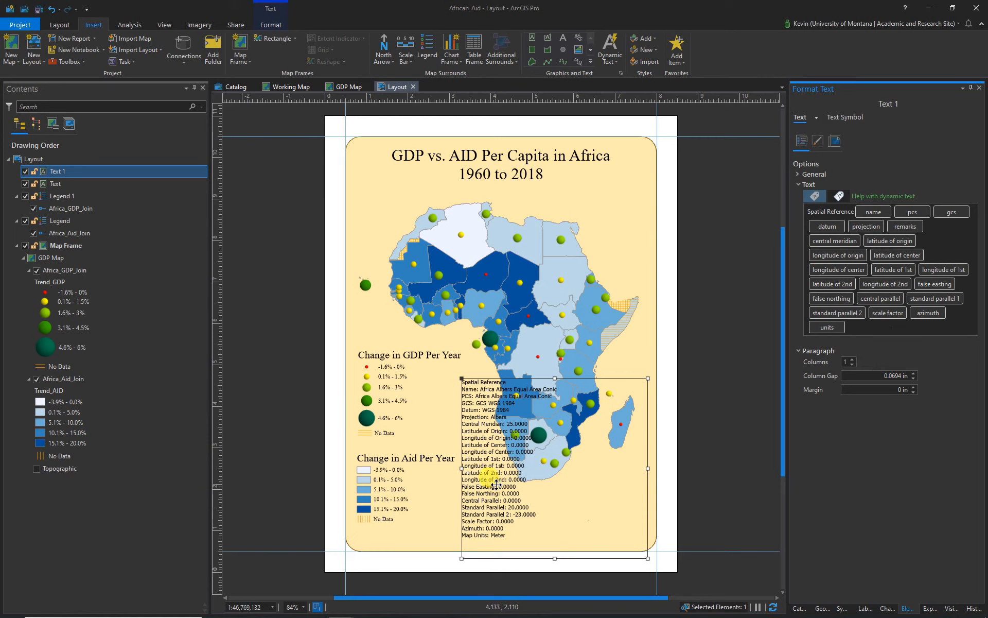
{"action": "right_click", "coordinate": [496, 484]}
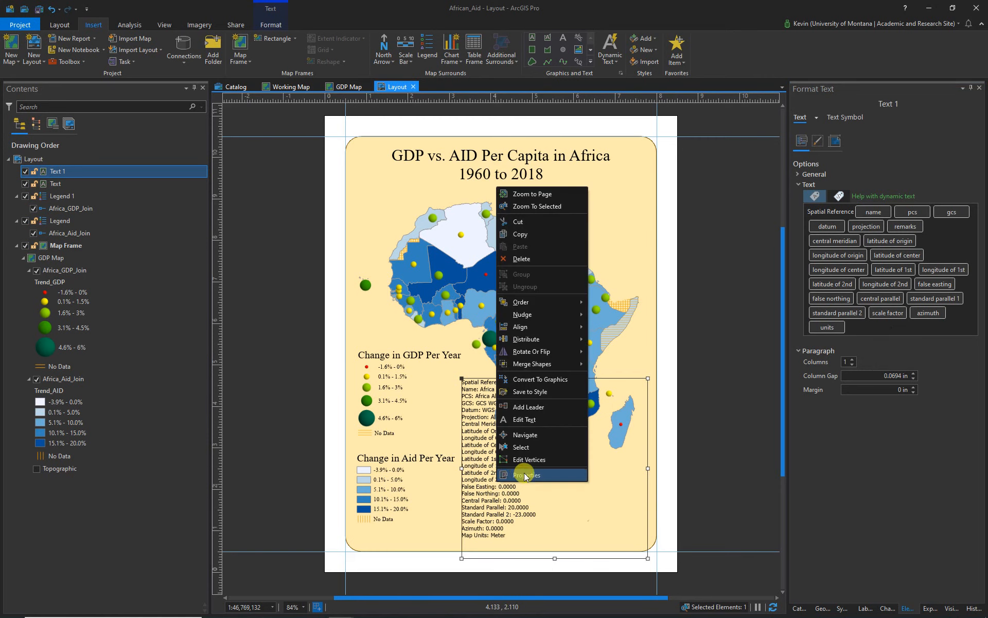
{"action": "left_click", "coordinate": [536, 383]}
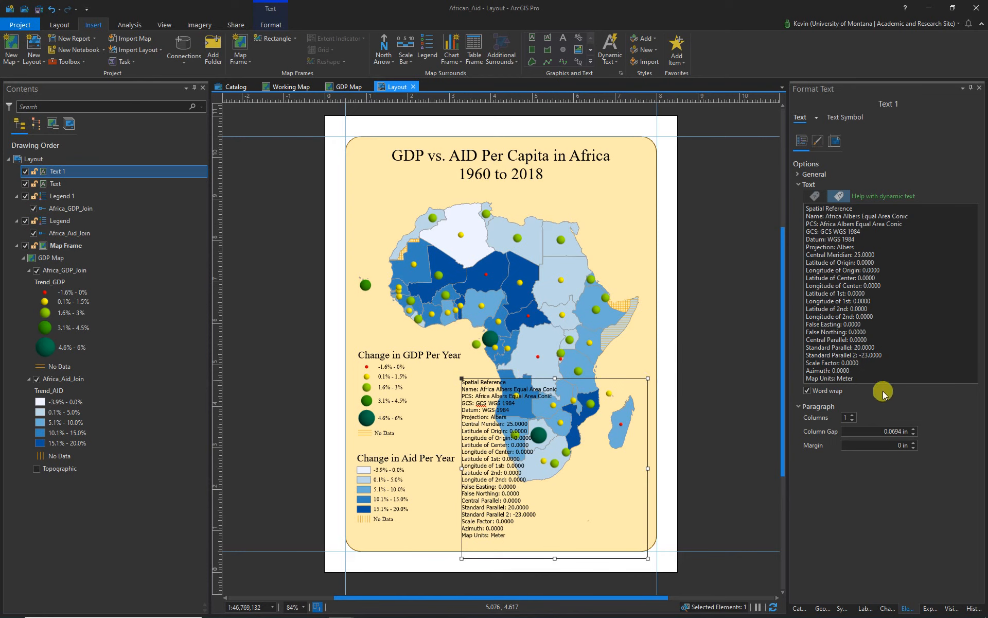
Step: Delete the lines from Datum through Map Units and the PCS line from the spatial reference text
{"action": "left_click_drag", "start_coordinate": [888, 380], "coordinate": [801, 241]}
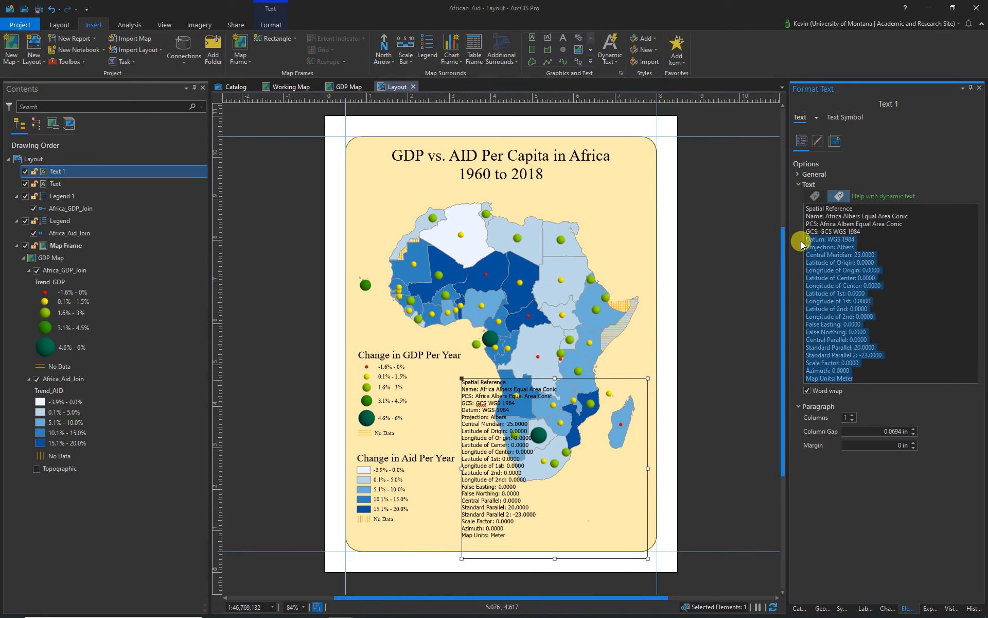
{"action": "key", "text": "Delete"}
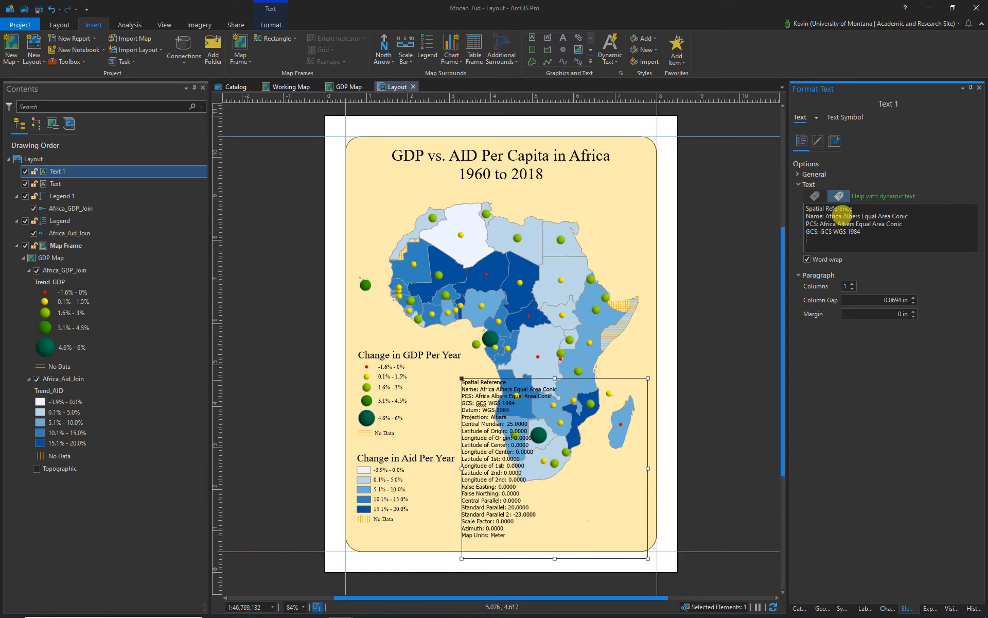
{"action": "left_click_drag", "start_coordinate": [903, 224], "coordinate": [806, 220]}
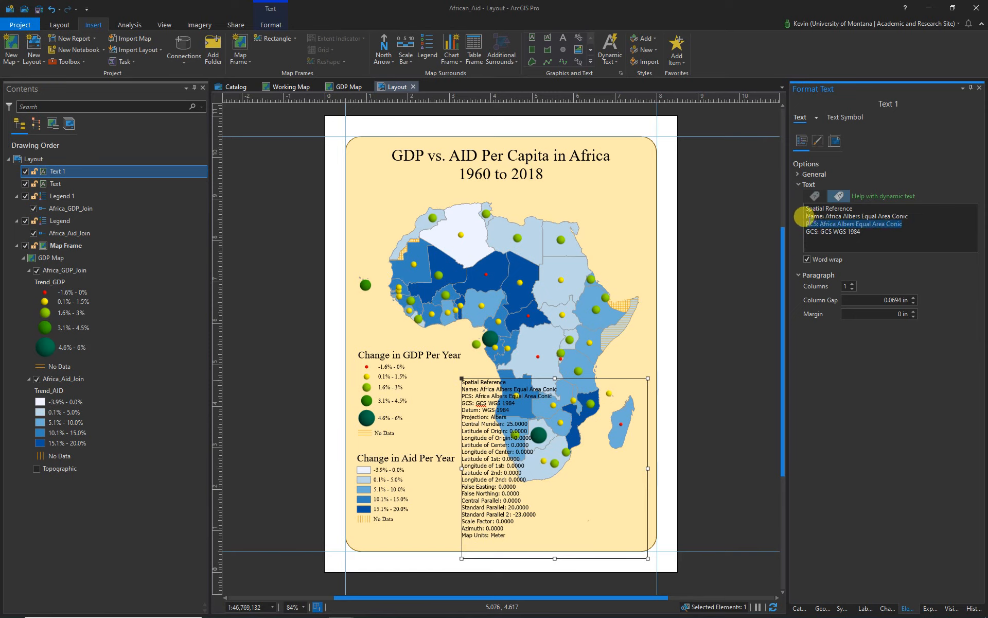
{"action": "key", "text": "Delete"}
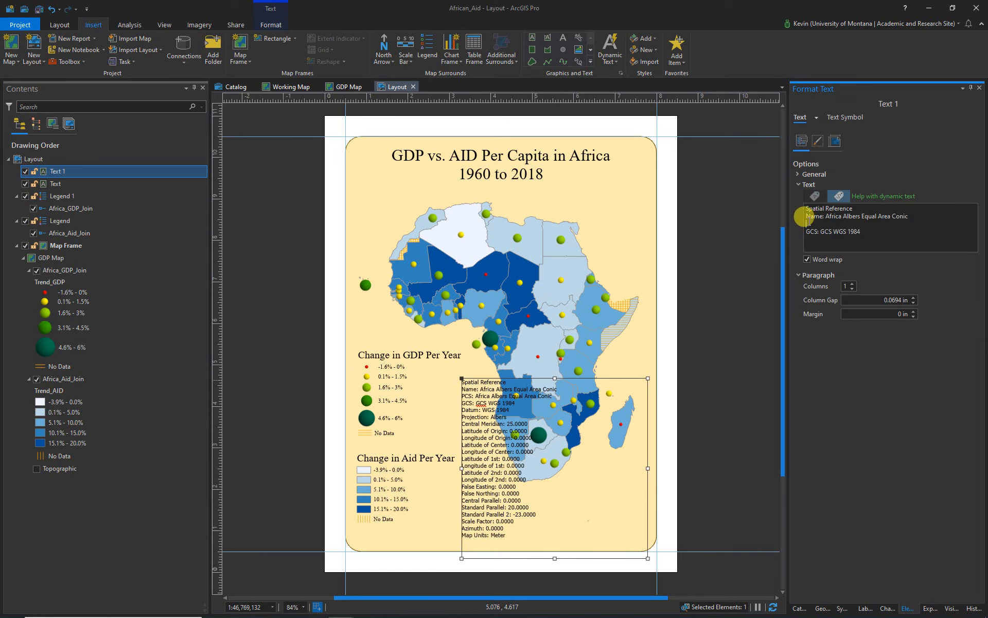
Step: Merge the remaining lines into "Spatial Reference: Africa Albers Equal Area Conic, WGS 1984"
{"action": "left_click_drag", "start_coordinate": [826, 216], "coordinate": [803, 213]}
{"action": "key", "text": "Delete"}
{"action": "key", "text": "BackSpace"}
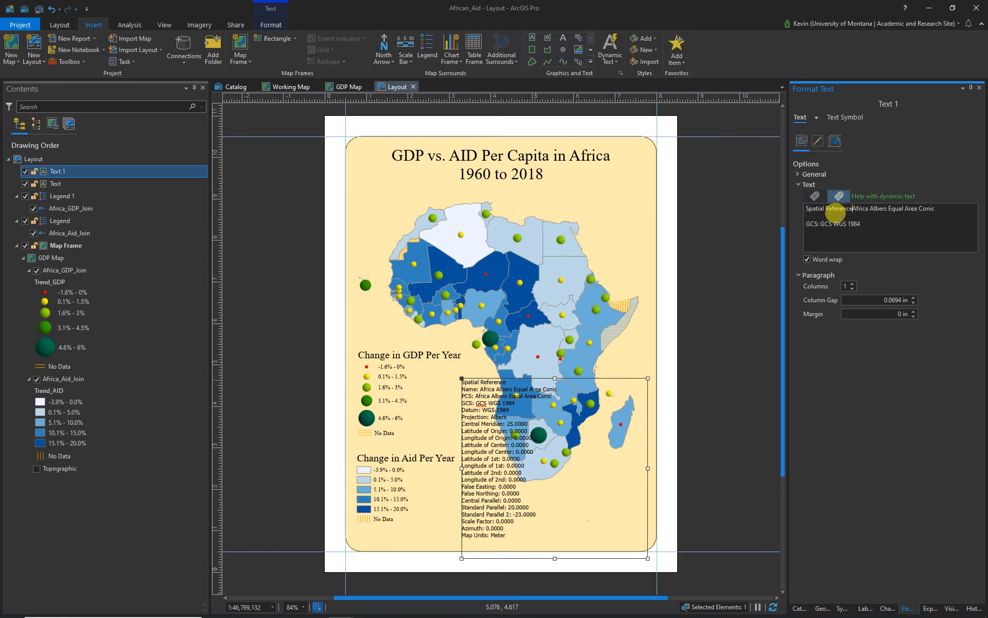
{"action": "type", "text": ":"}
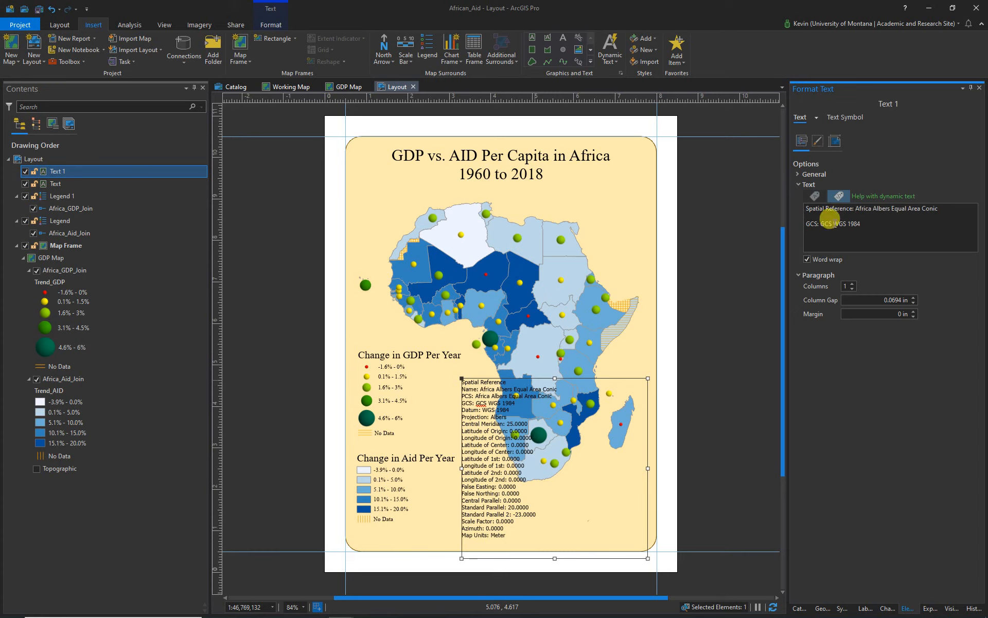
{"action": "left_click_drag", "start_coordinate": [831, 223], "coordinate": [807, 222]}
{"action": "key", "text": "BackSpace"}
{"action": "key", "text": "BackSpace"}
{"action": "key", "text": "BackSpace"}
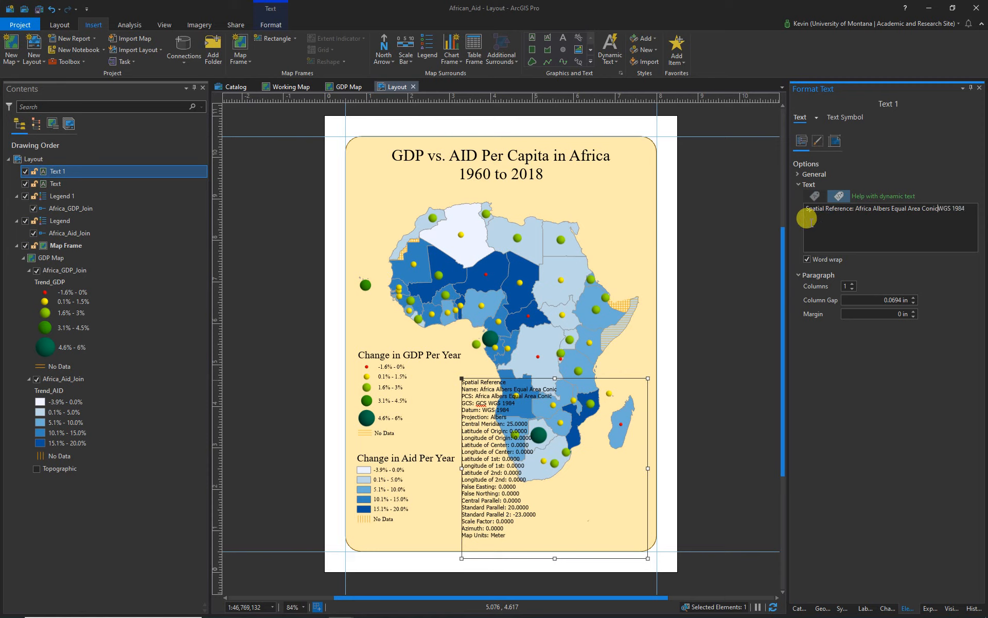
{"action": "type", "text": ","}
Step: Add the lines "Data: Gapminder.org", "Cartographer:" with the cartographer's name, and "Date: 2/21/21" below the spatial reference
{"action": "left_click", "coordinate": [966, 208]}
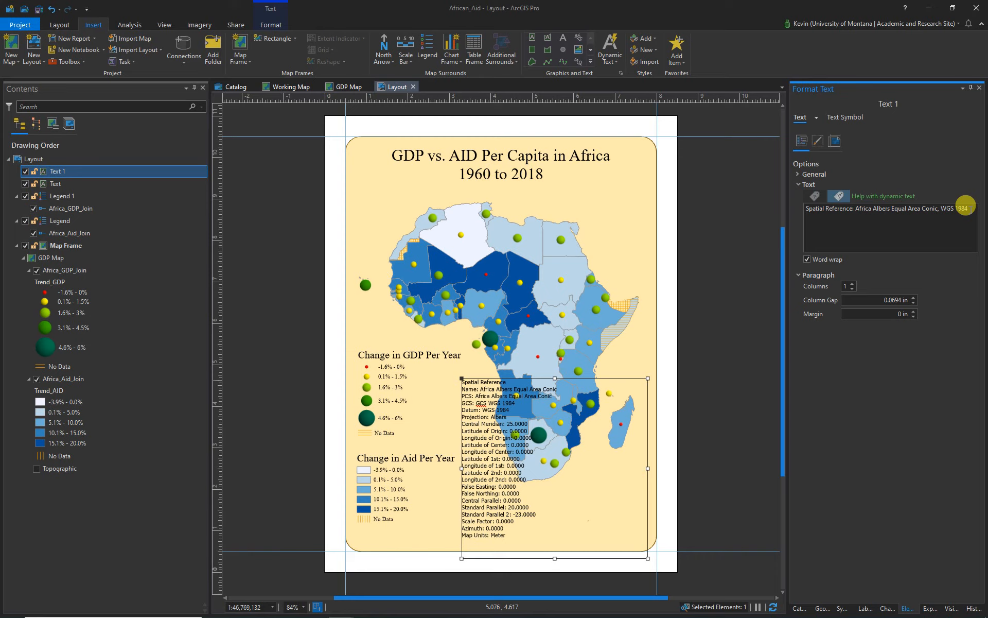
{"action": "key", "text": "Return"}
{"action": "type", "text": "Data: Gapminder.org "}
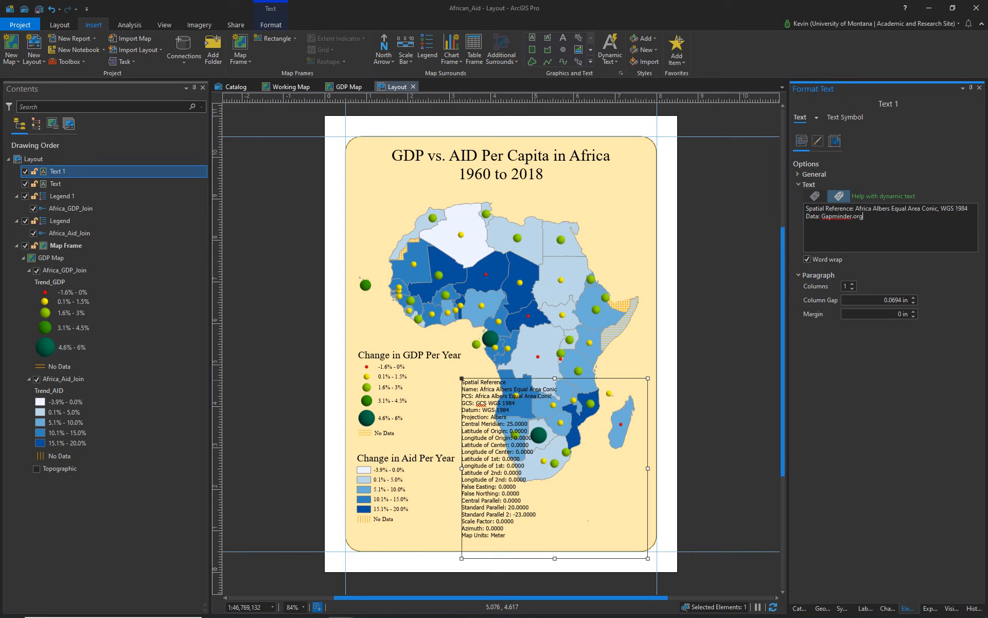
{"action": "type", "text": "Cartographer: Kevin Mc"}
{"action": "key", "text": "Return"}
{"action": "type", "text": "Date: 2/21/20"}
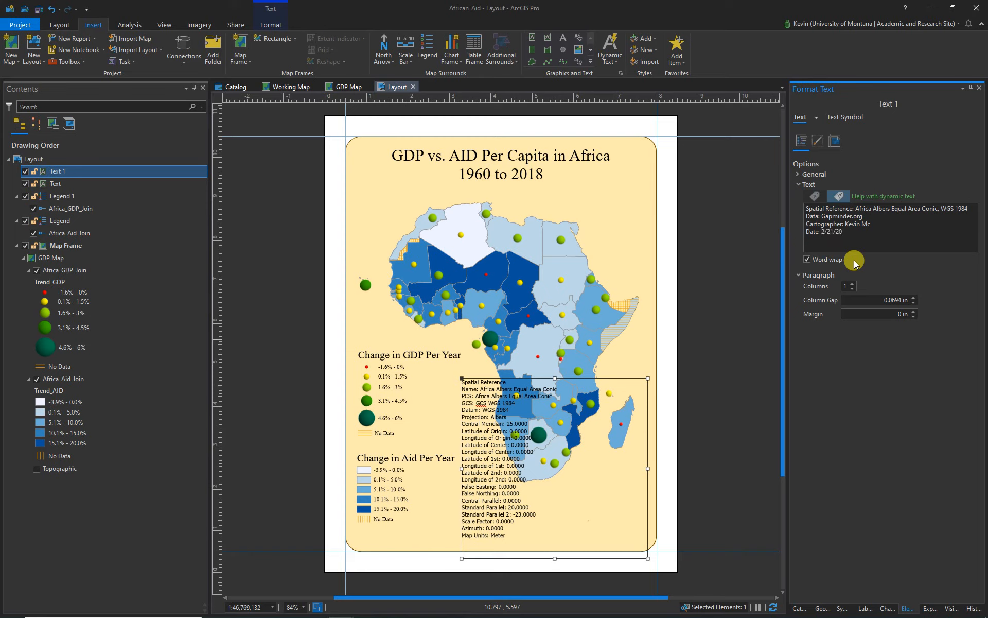
{"action": "key", "text": "BackSpace"}
{"action": "type", "text": "1"}
{"action": "left_click", "coordinate": [903, 454]}
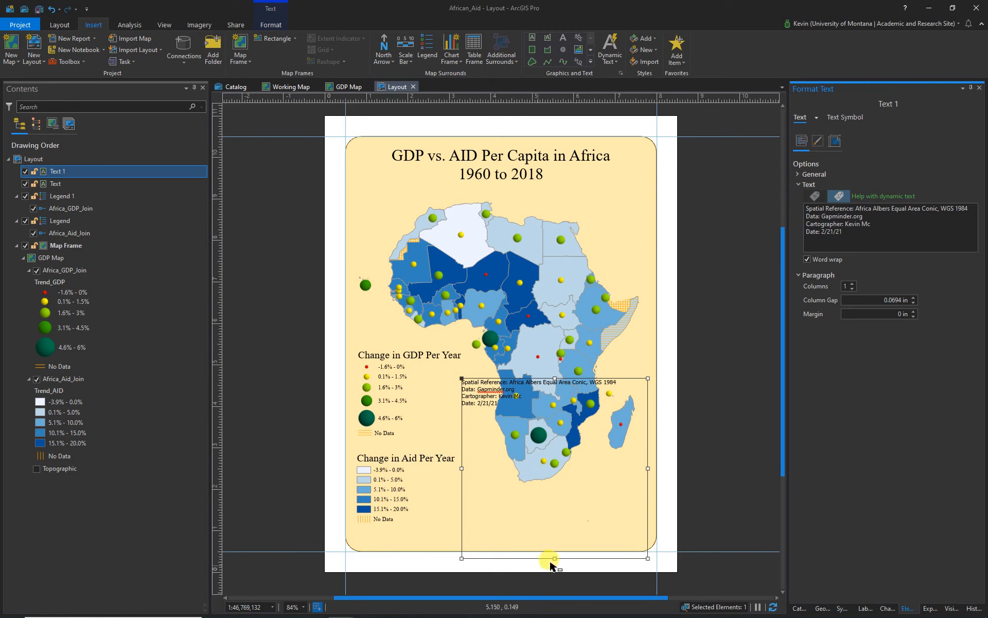
Step: Shrink the spatial reference text box in height and width to fit closely around its four lines
{"action": "left_click_drag", "start_coordinate": [554, 558], "coordinate": [554, 410]}
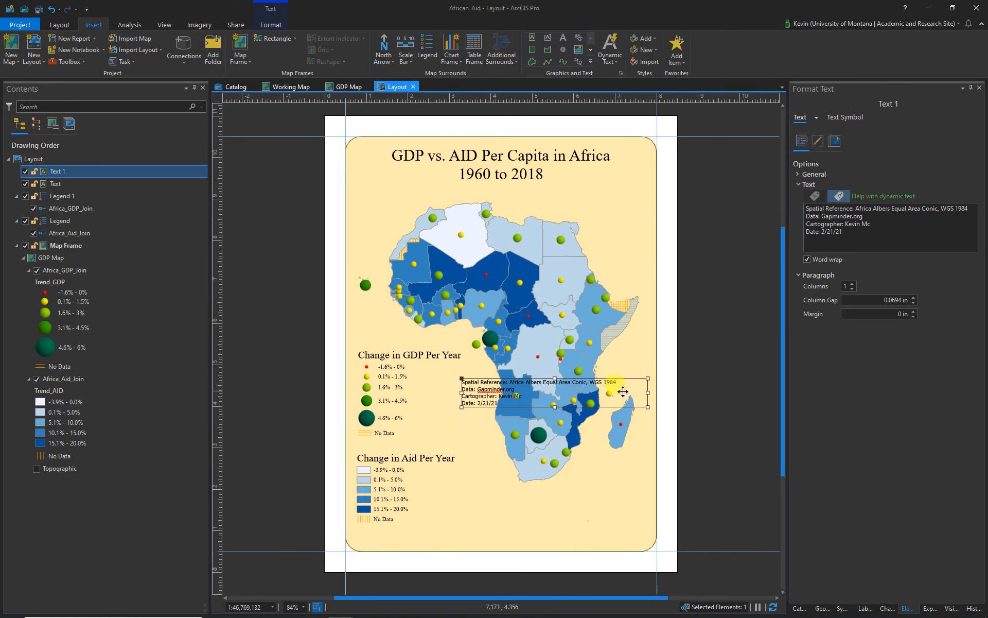
{"action": "left_click_drag", "start_coordinate": [648, 393], "coordinate": [619, 394]}
{"action": "left_click", "coordinate": [589, 485], "text": "shift"}
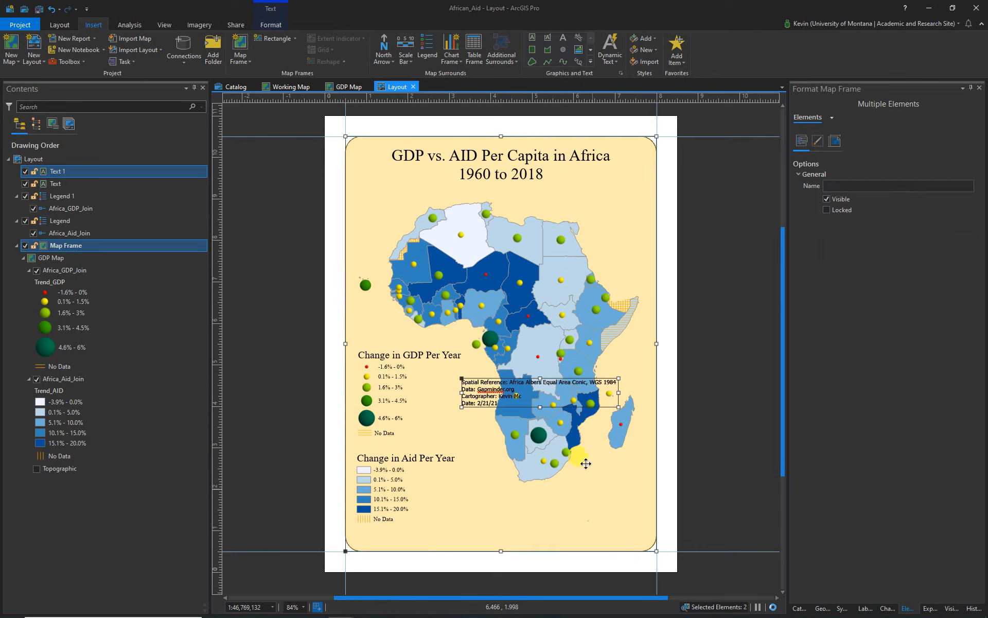
{"action": "left_click", "coordinate": [555, 379]}
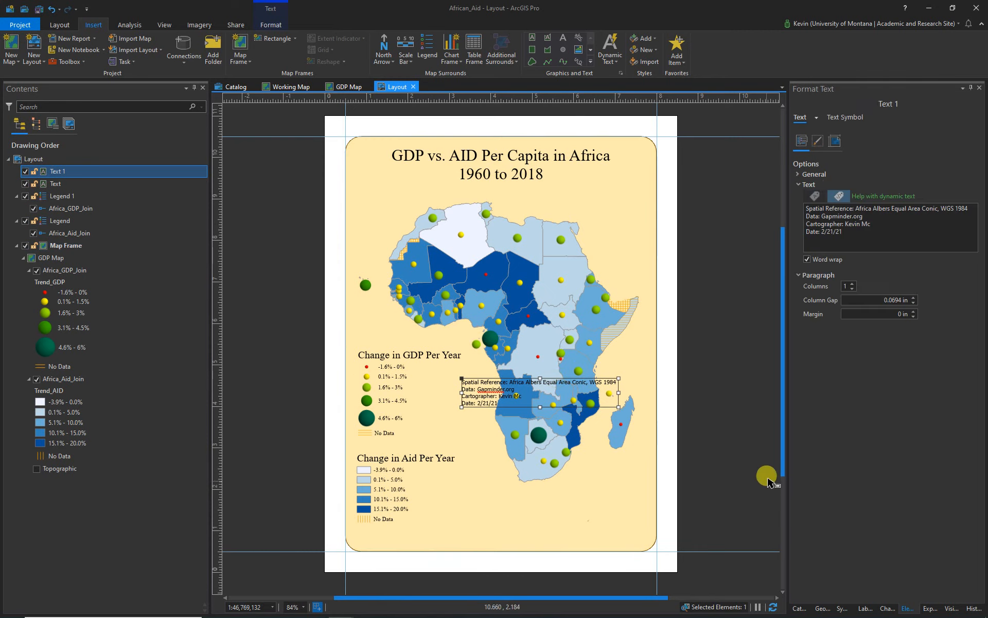
{"action": "left_click", "coordinate": [717, 452]}
Step: Move the spatial reference text below southern Africa near the map frame's lower right corner and resize its box to about 0.83 in high
{"action": "left_click", "coordinate": [591, 385]}
{"action": "left_click_drag", "start_coordinate": [591, 385], "coordinate": [622, 511]}
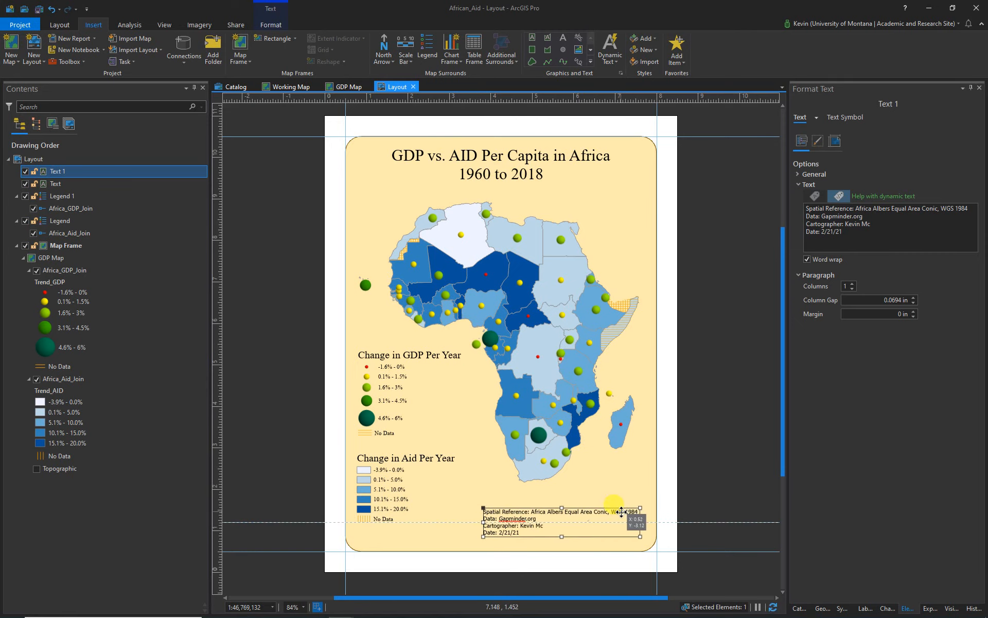
{"action": "left_click_drag", "start_coordinate": [562, 537], "coordinate": [564, 531]}
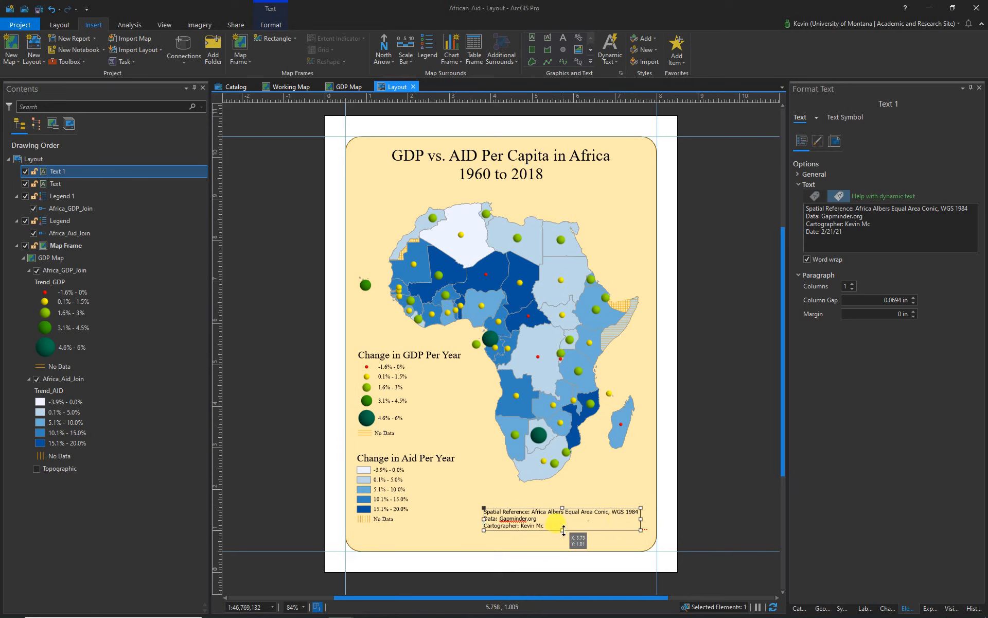
{"action": "left_click", "coordinate": [633, 541]}
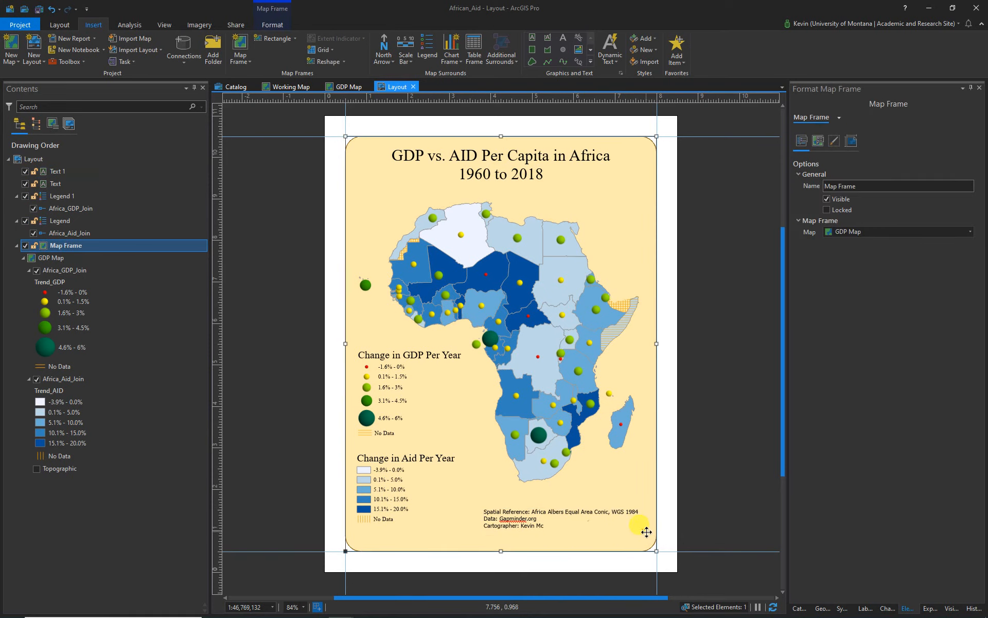
{"action": "left_click", "coordinate": [569, 518]}
{"action": "left_click_drag", "start_coordinate": [562, 529], "coordinate": [562, 541]}
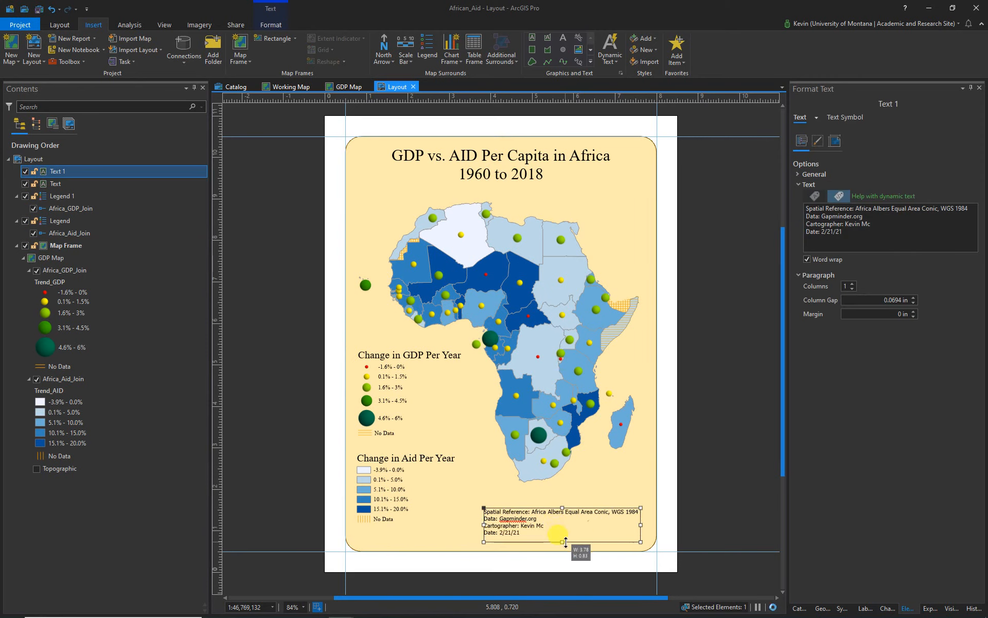
{"action": "left_click", "coordinate": [624, 493]}
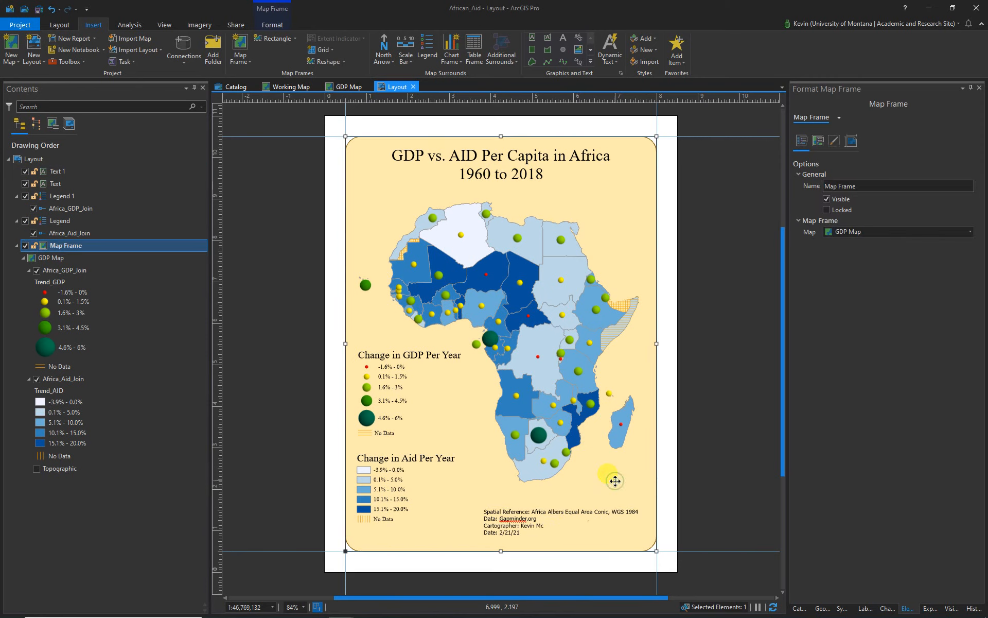
{"action": "left_click", "coordinate": [721, 491]}
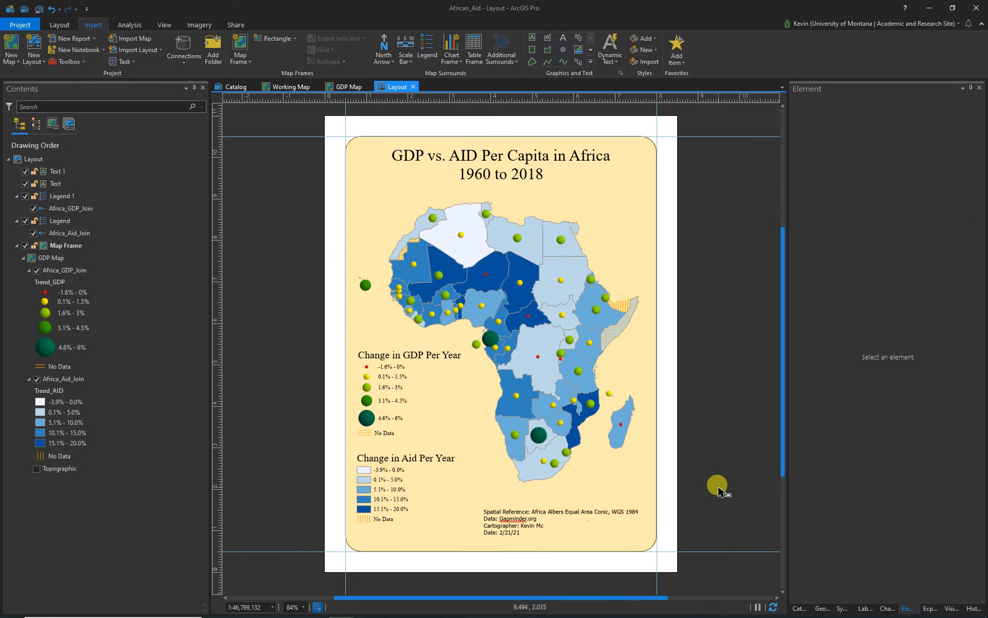
Step: Set the spatial reference text's font to Times New Roman, apply it, and save the project
{"action": "left_click", "coordinate": [517, 521]}
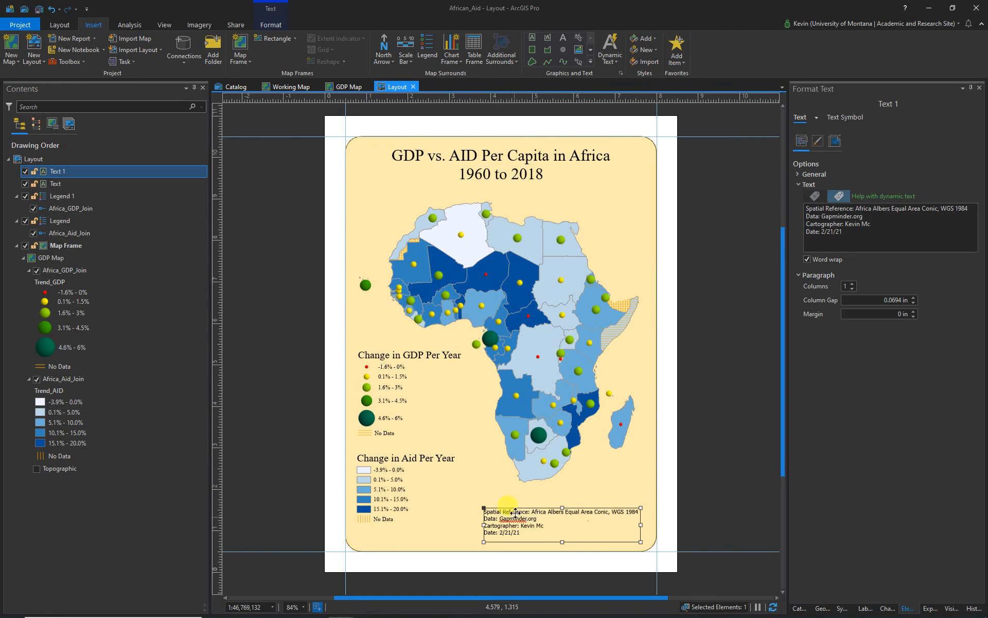
{"action": "left_click", "coordinate": [841, 118]}
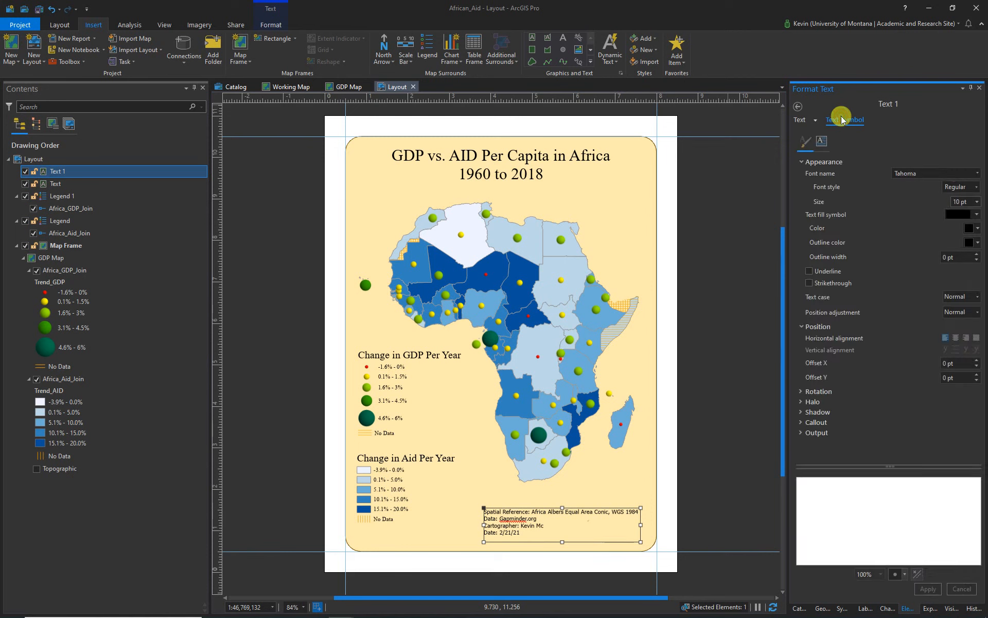
{"action": "left_click", "coordinate": [962, 174]}
{"action": "left_click", "coordinate": [858, 214]}
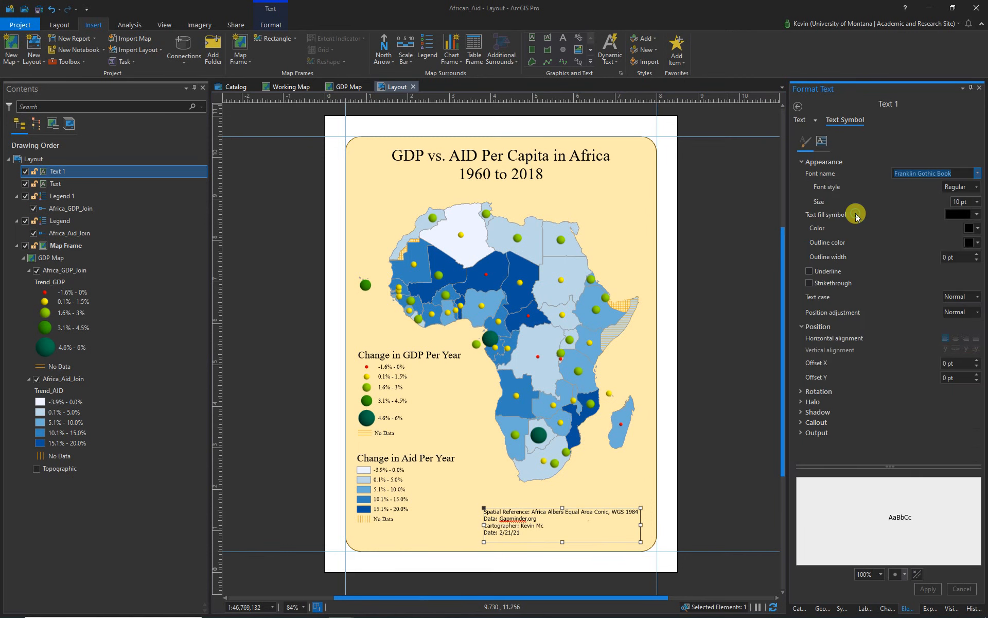
{"action": "left_click", "coordinate": [925, 591]}
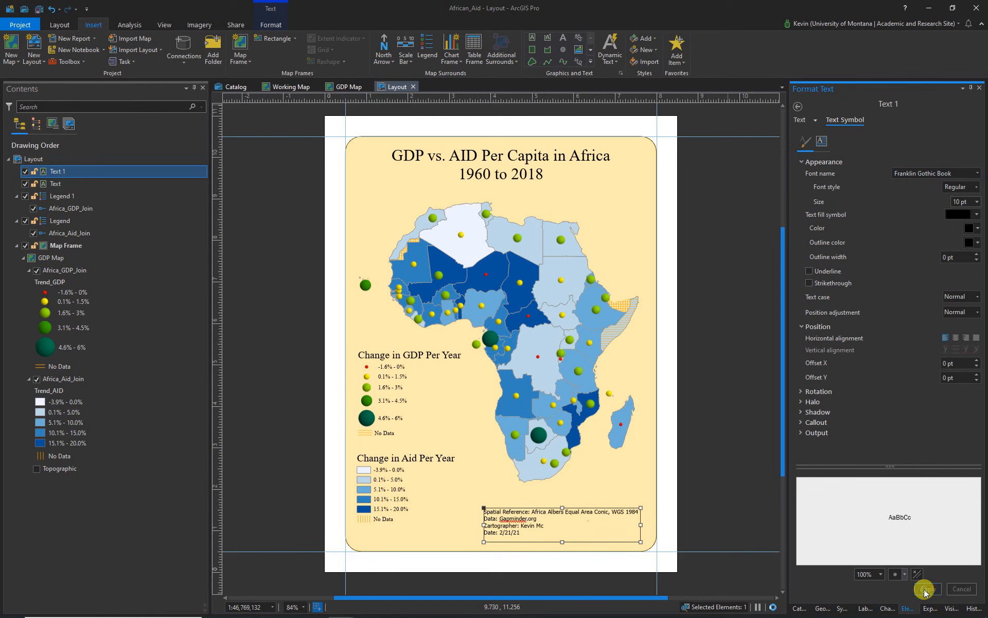
{"action": "left_click", "coordinate": [977, 174]}
{"action": "left_click", "coordinate": [858, 201]}
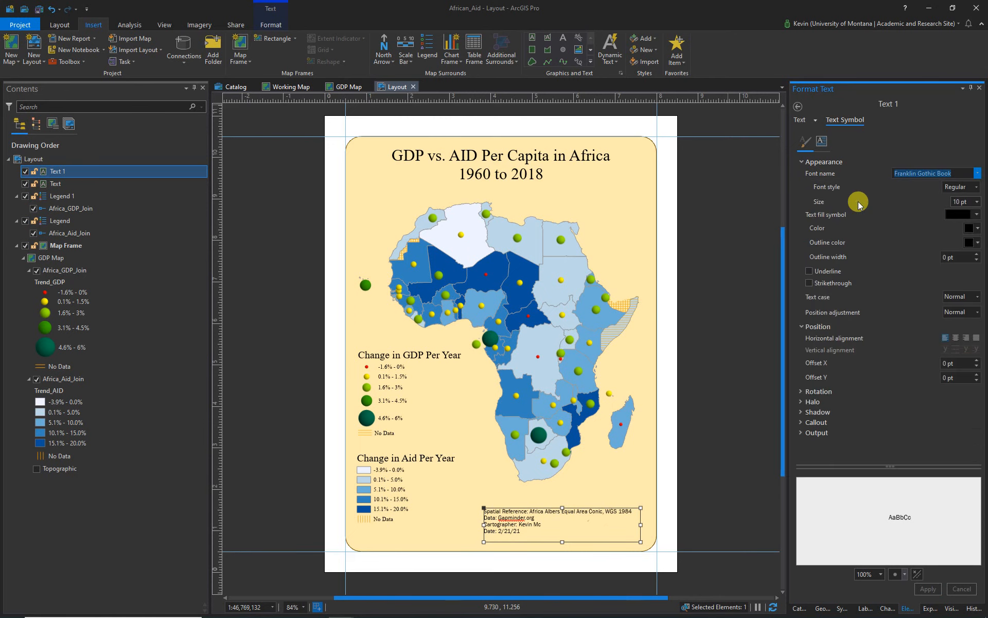
{"action": "left_click", "coordinate": [929, 587]}
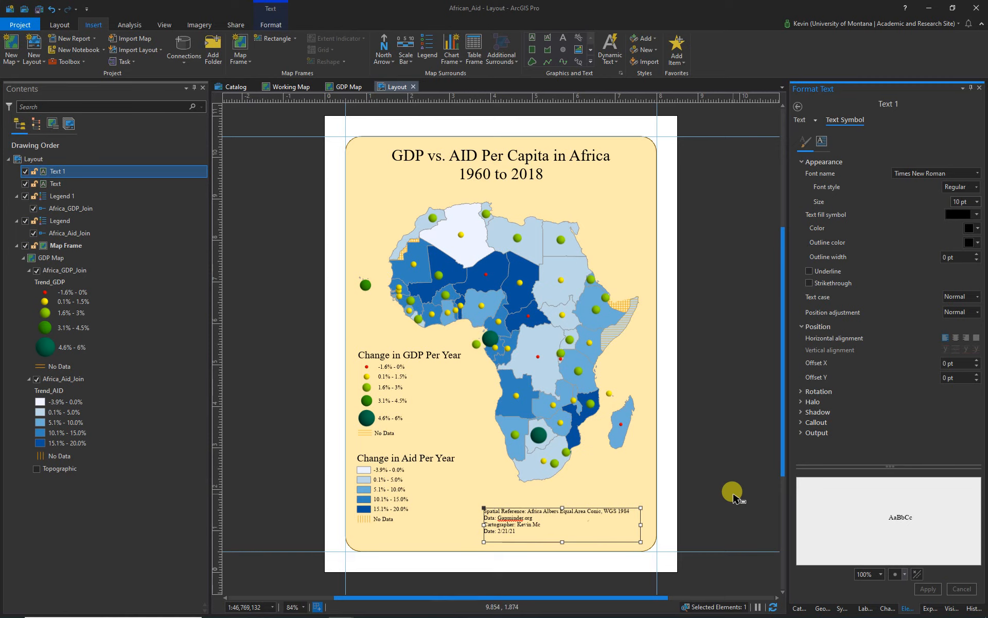
{"action": "key", "text": "ctrl+s"}
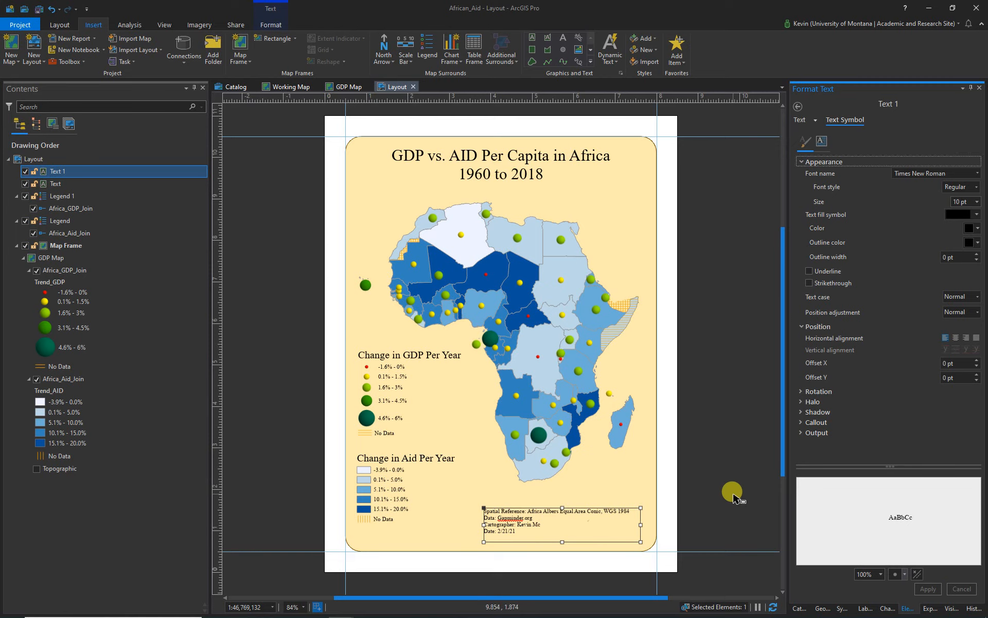
{"action": "left_click", "coordinate": [729, 481]}
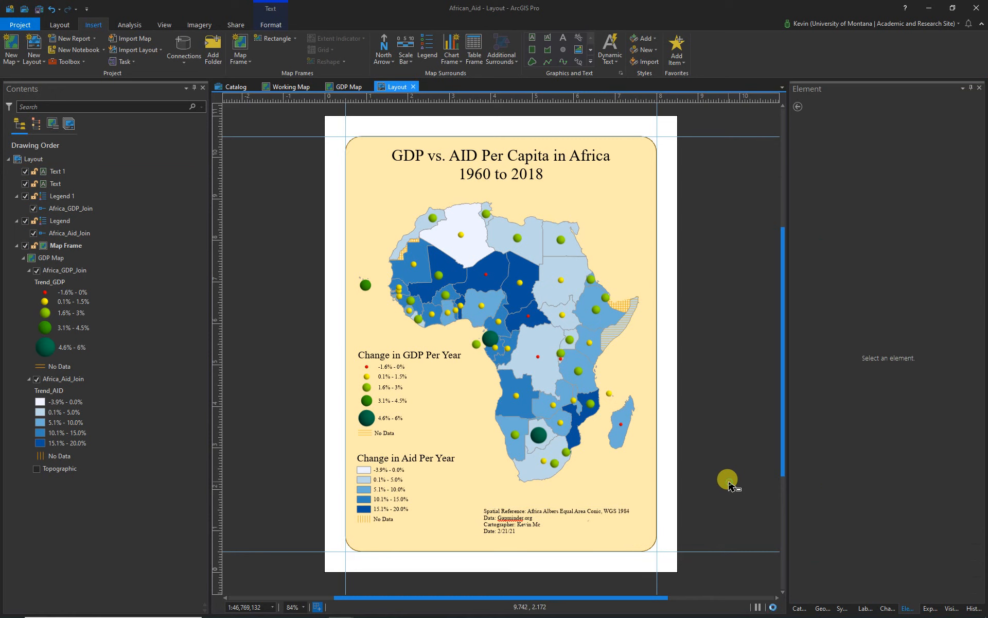
Step: Shift the spatial reference text box slightly down and right, closer to the map frame's lower right corner
{"action": "left_click", "coordinate": [621, 513]}
{"action": "left_click_drag", "start_coordinate": [622, 513], "coordinate": [619, 509]}
{"action": "key", "text": "Down"}
{"action": "key", "text": "Right"}
{"action": "key", "text": "Down"}
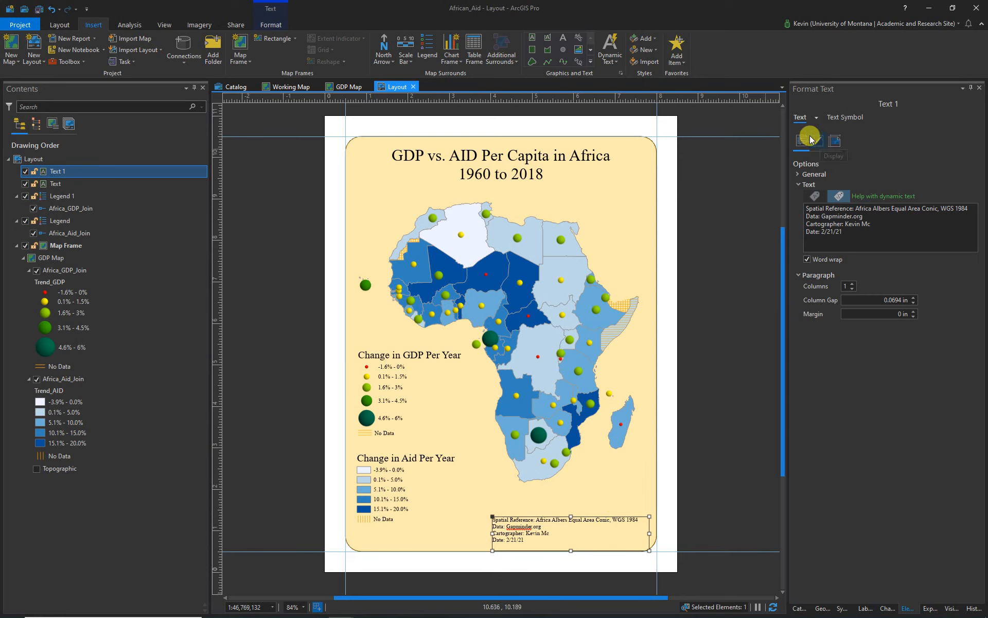
Step: Align the spatial reference text horizontally to the right and apply the formatting
{"action": "left_click", "coordinate": [844, 118]}
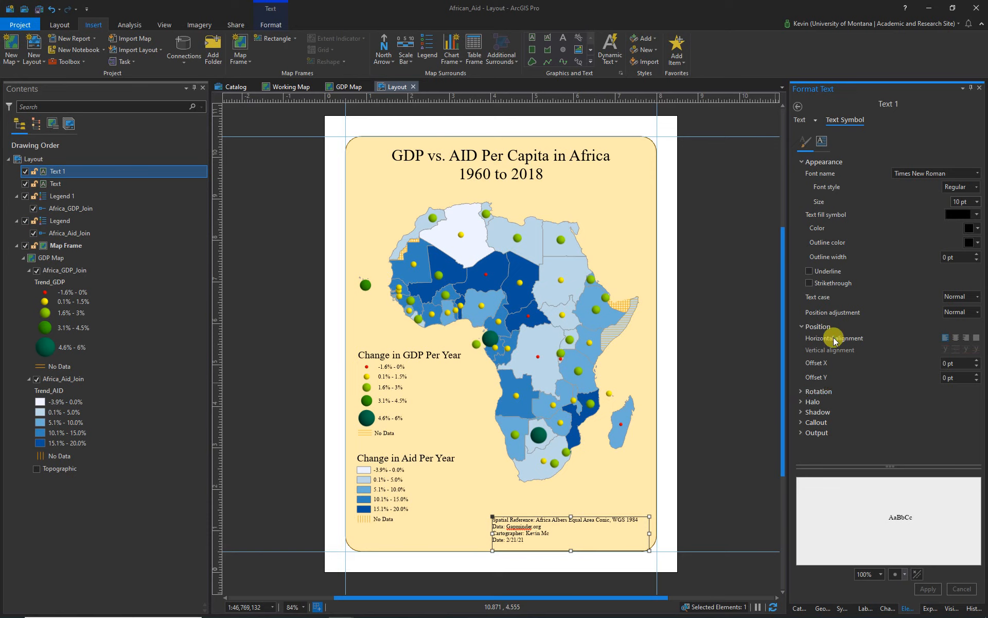
{"action": "left_click", "coordinate": [968, 339]}
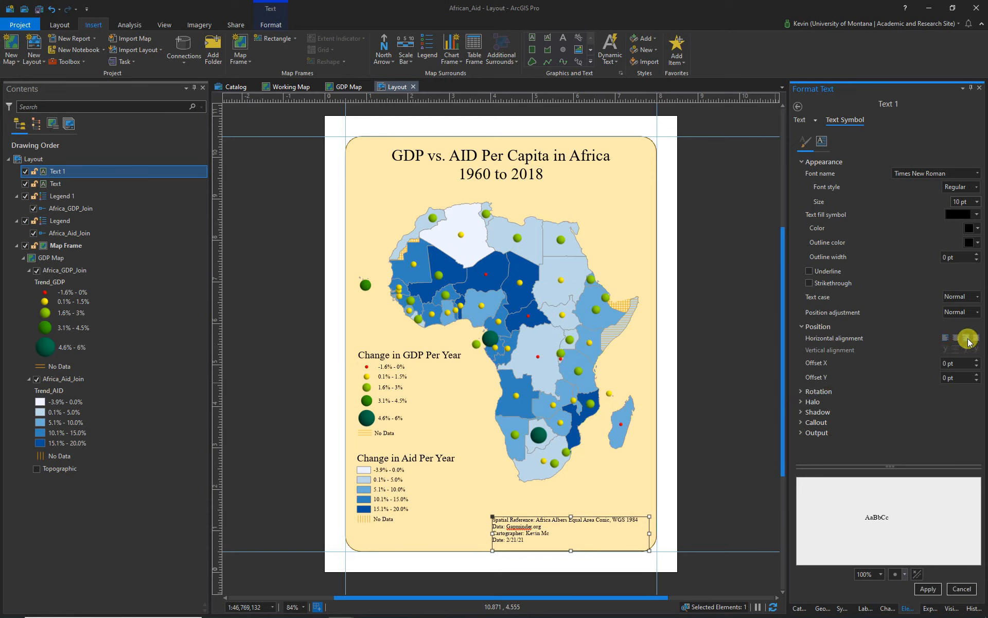
{"action": "left_click", "coordinate": [928, 588]}
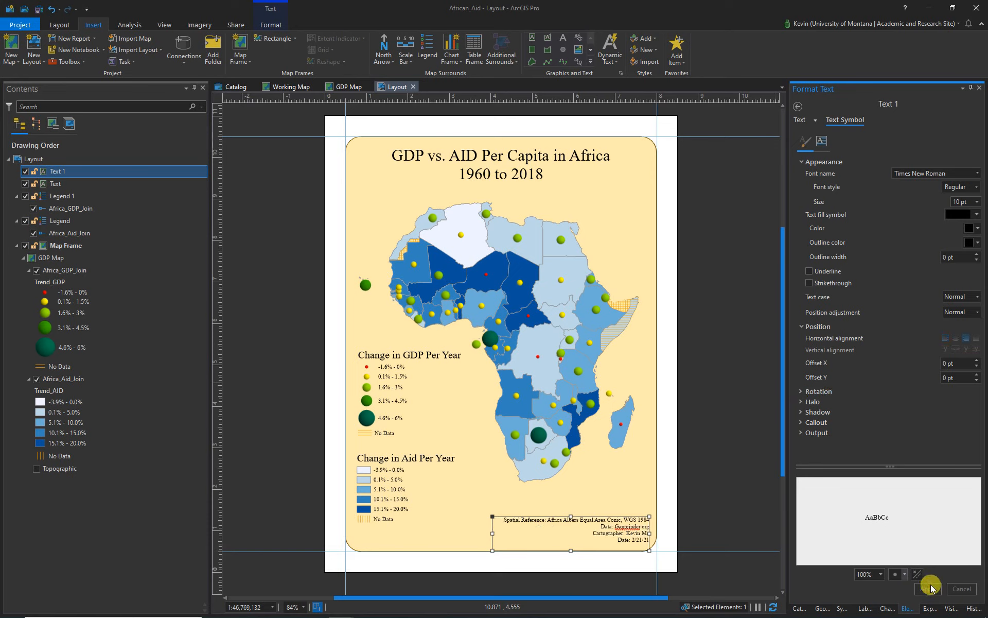
{"action": "left_click", "coordinate": [714, 528]}
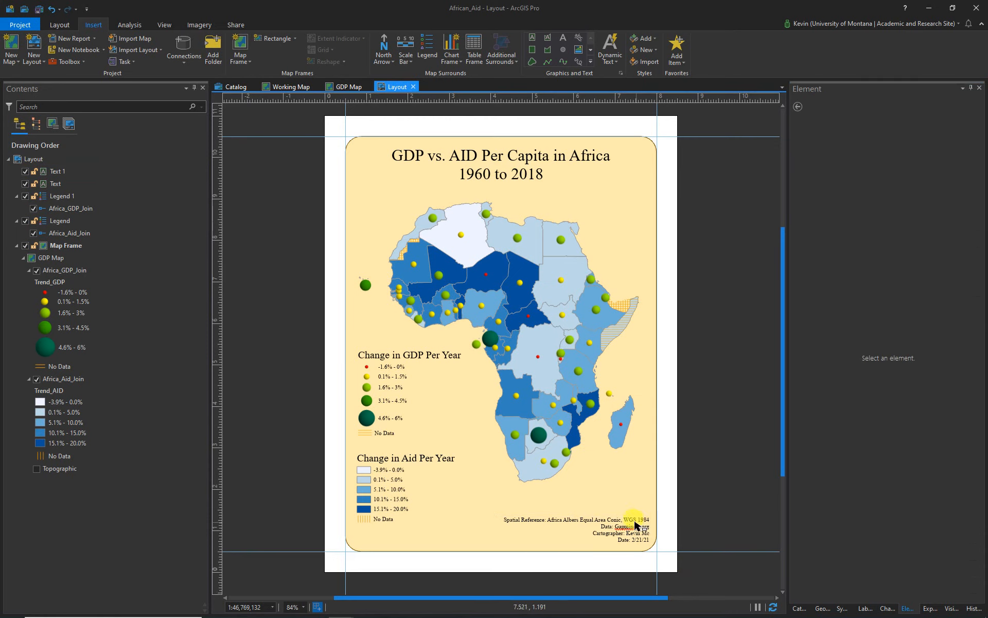
Step: Nudge the right-aligned spatial reference text slightly further right towards the map frame's edge
{"action": "left_click", "coordinate": [637, 526]}
{"action": "key", "text": "Right"}
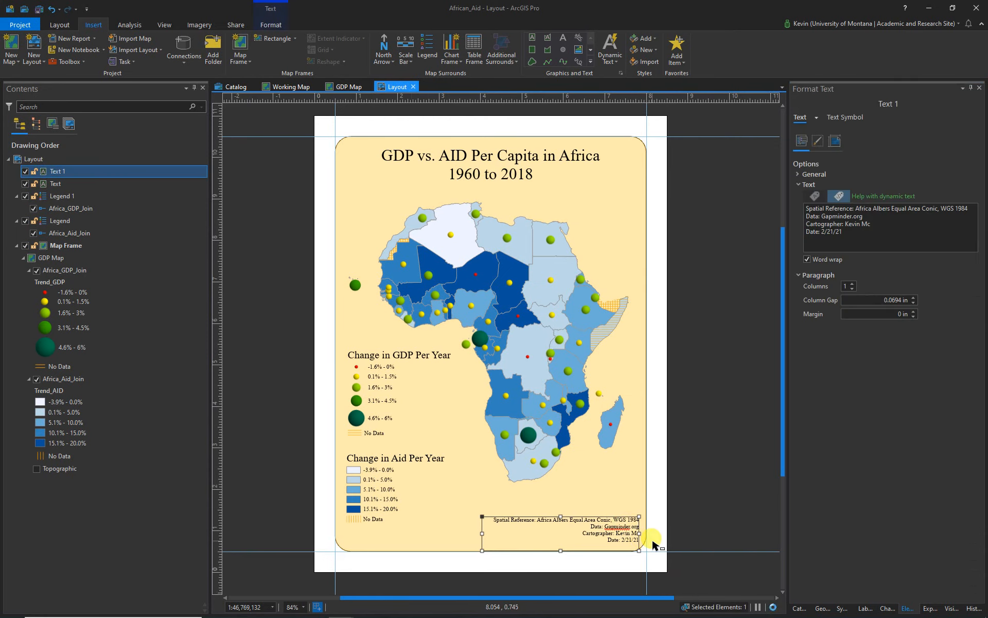
{"action": "key", "text": "Right"}
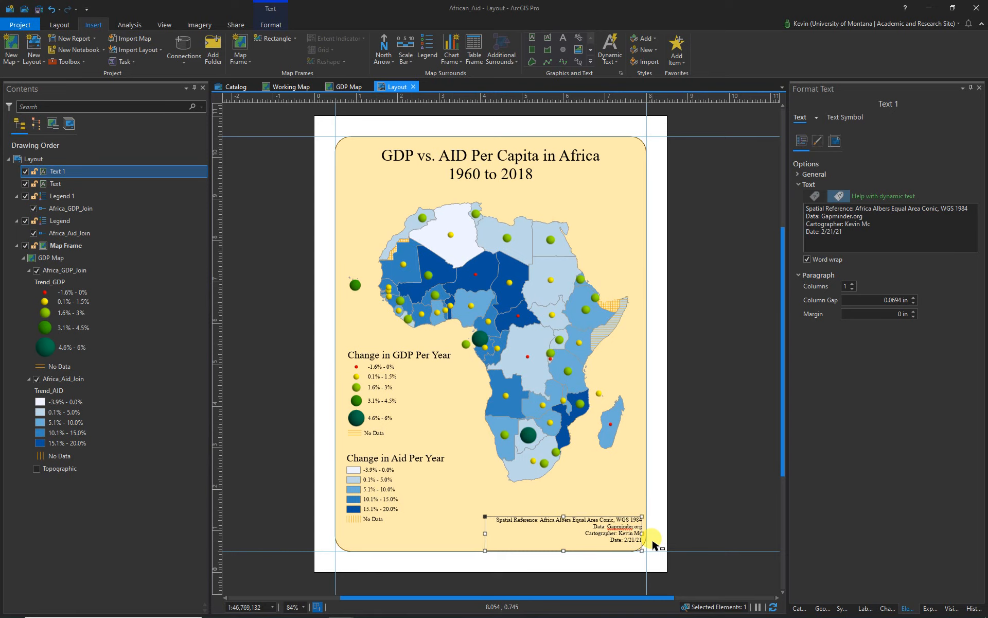
{"action": "left_click", "coordinate": [700, 468]}
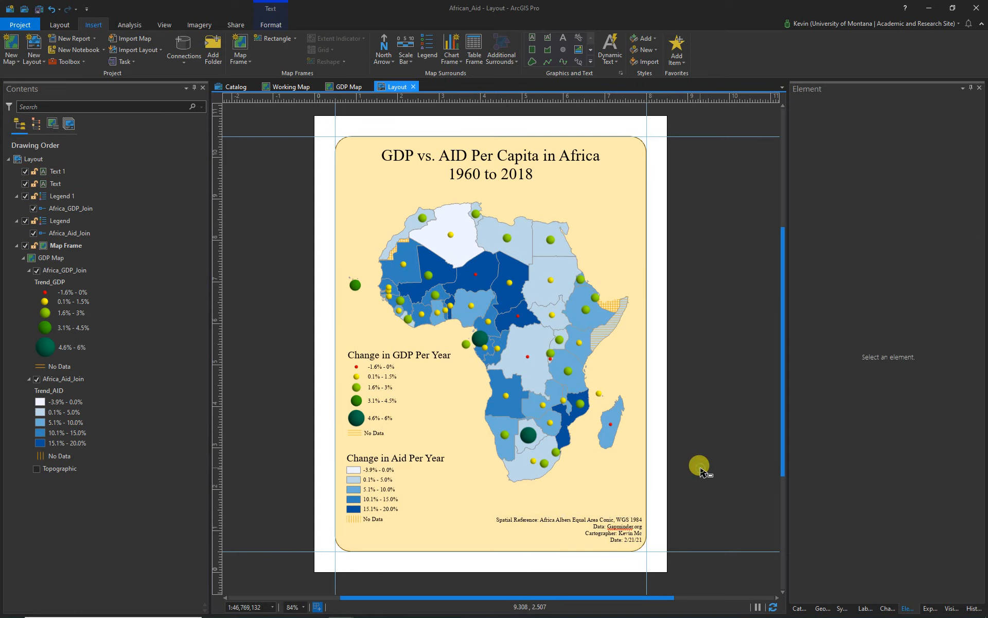